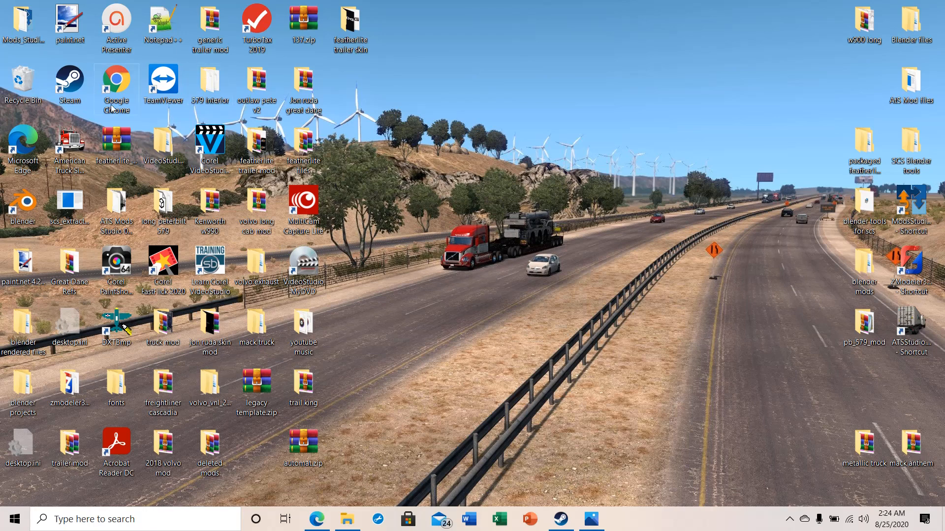
Launch paint.net from the desktop and keep its Layers window shown
{"action": "double_click", "coordinate": [63, 18]}
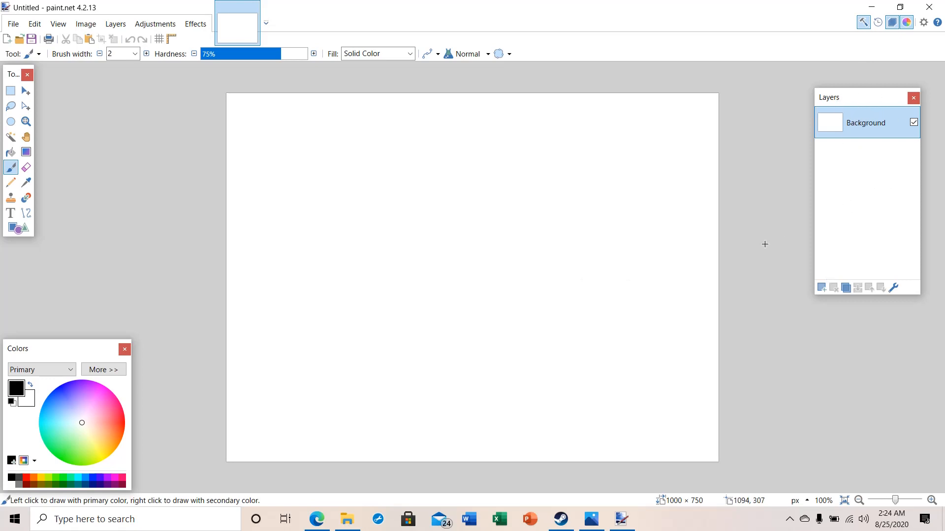
{"action": "left_click", "coordinate": [892, 26]}
{"action": "left_click", "coordinate": [891, 26]}
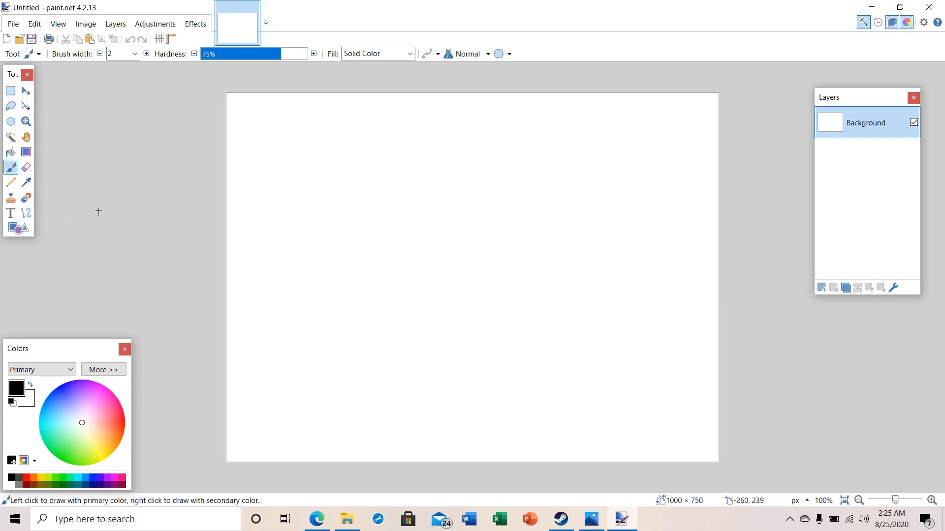
Start opening an image file and browse to the Desktop location
{"action": "left_click", "coordinate": [14, 25]}
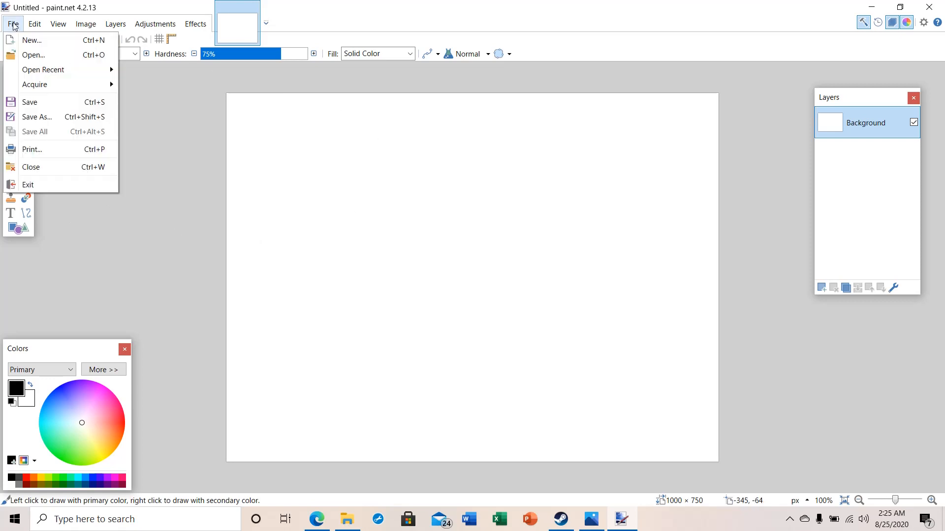
{"action": "left_click", "coordinate": [26, 57]}
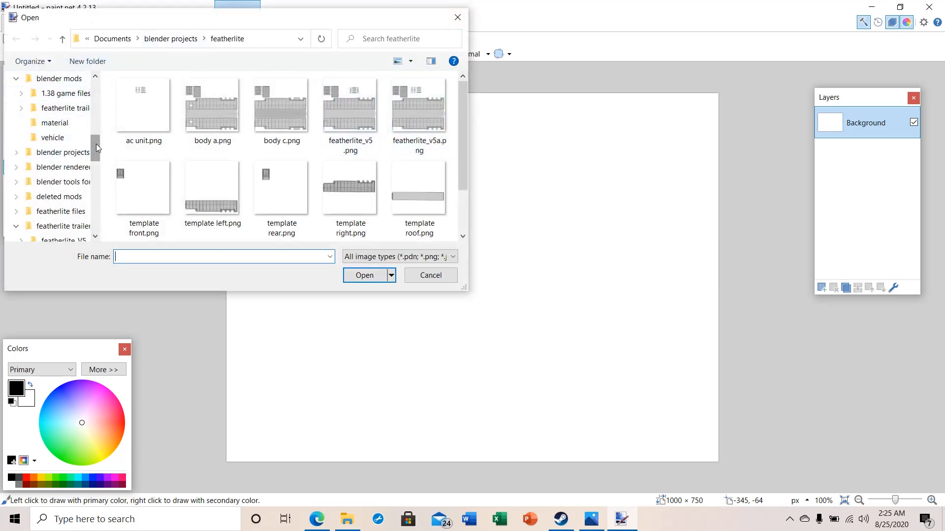
{"action": "left_click_drag", "start_coordinate": [97, 148], "coordinate": [97, 93]}
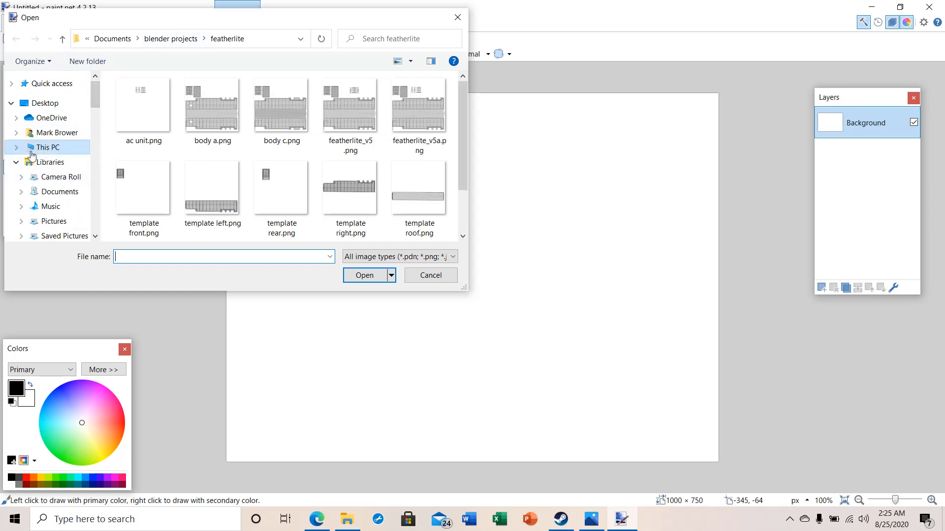
{"action": "scroll", "coordinate": [31, 182], "scroll_direction": "down", "scroll_amount": 2}
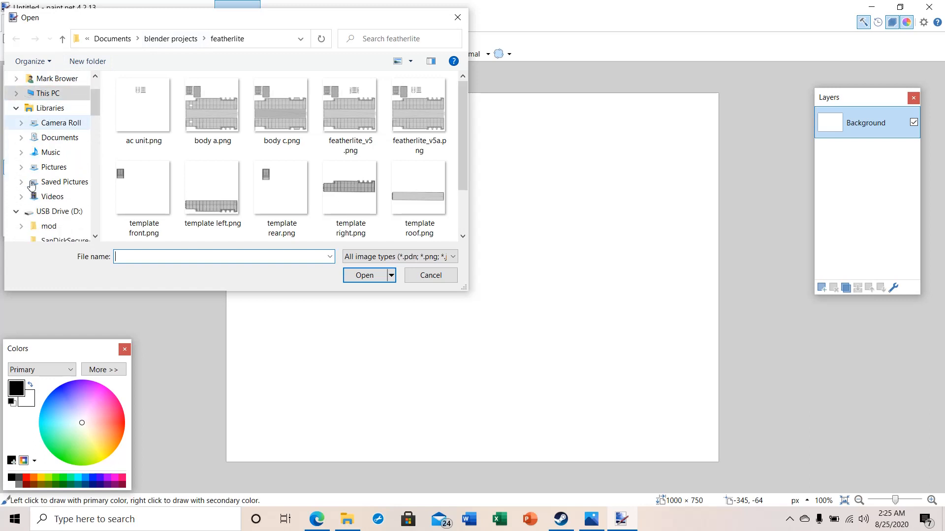
{"action": "scroll", "coordinate": [40, 201], "scroll_direction": "down", "scroll_amount": 2}
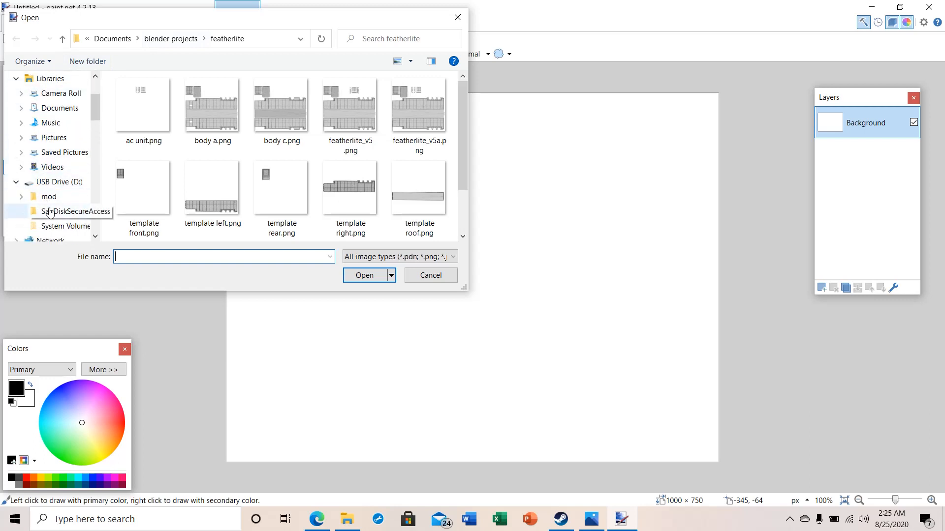
{"action": "scroll", "coordinate": [49, 212], "scroll_direction": "down", "scroll_amount": 2}
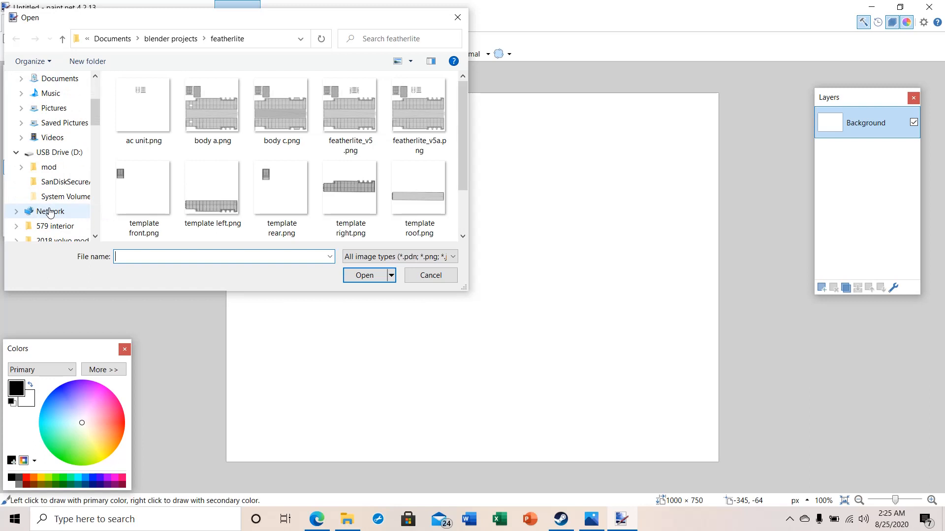
{"action": "scroll", "coordinate": [50, 211], "scroll_direction": "up", "scroll_amount": 3}
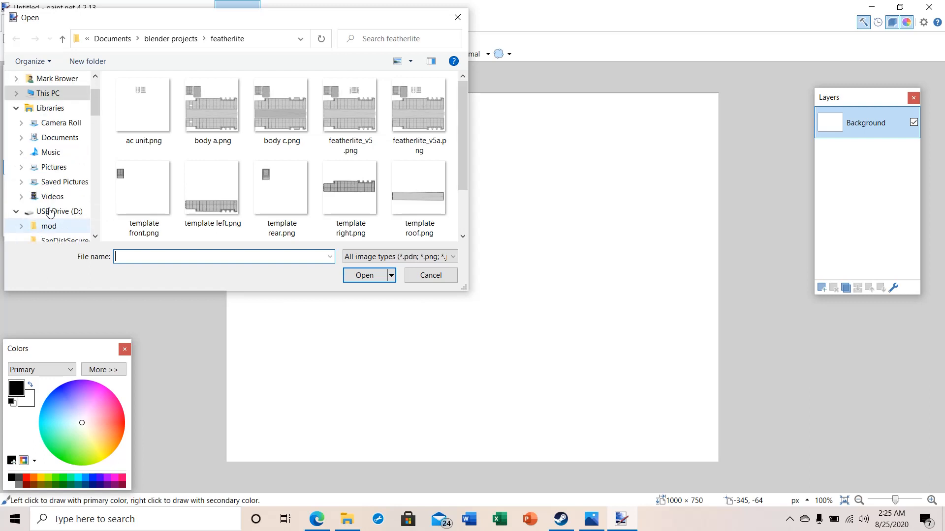
{"action": "left_click", "coordinate": [44, 84]}
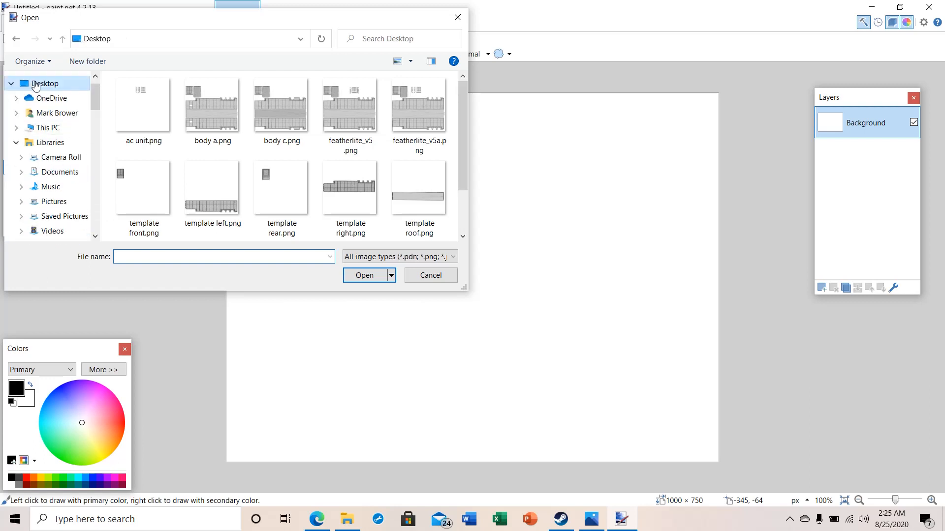
Open featherlite_v5a.png from the featherlite trailer skin folder on the Desktop
{"action": "scroll", "coordinate": [50, 148], "scroll_direction": "down", "scroll_amount": 2}
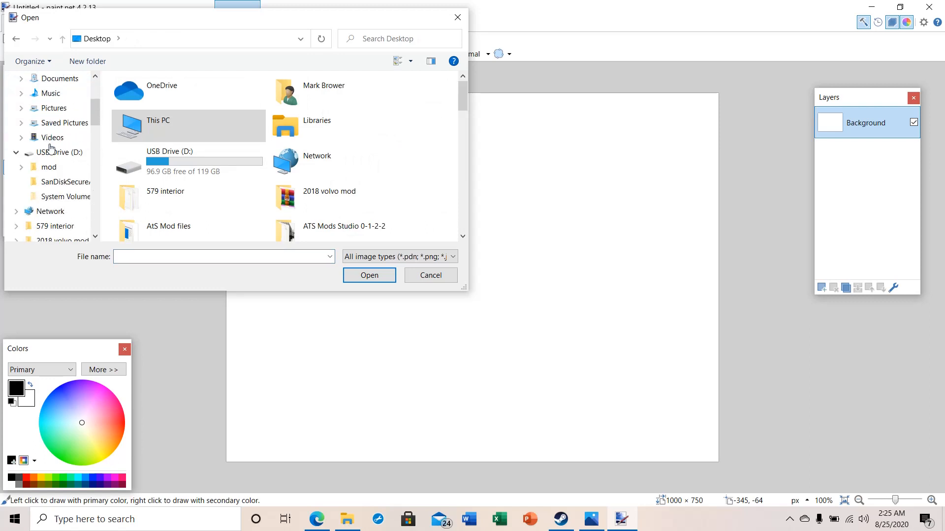
{"action": "scroll", "coordinate": [51, 148], "scroll_direction": "up", "scroll_amount": 3}
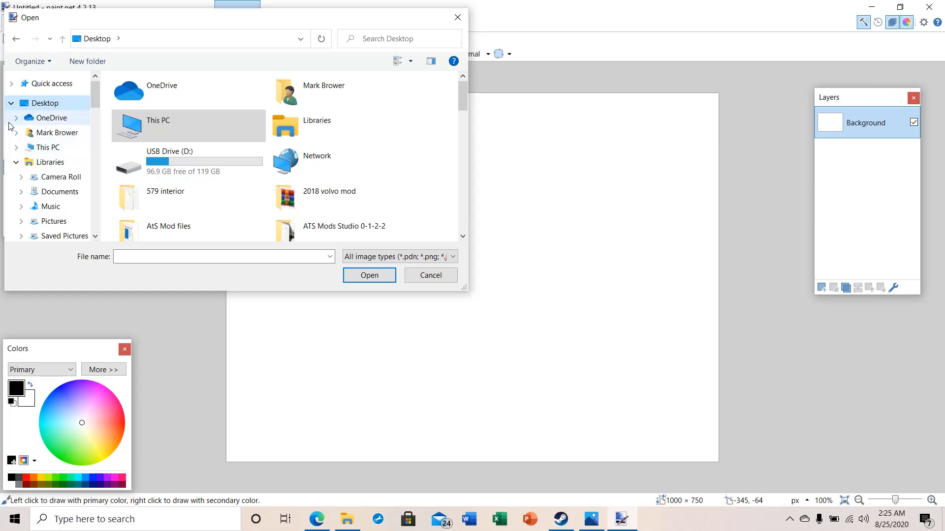
{"action": "scroll", "coordinate": [37, 145], "scroll_direction": "down", "scroll_amount": 1}
{"action": "scroll", "coordinate": [42, 156], "scroll_direction": "down", "scroll_amount": 5}
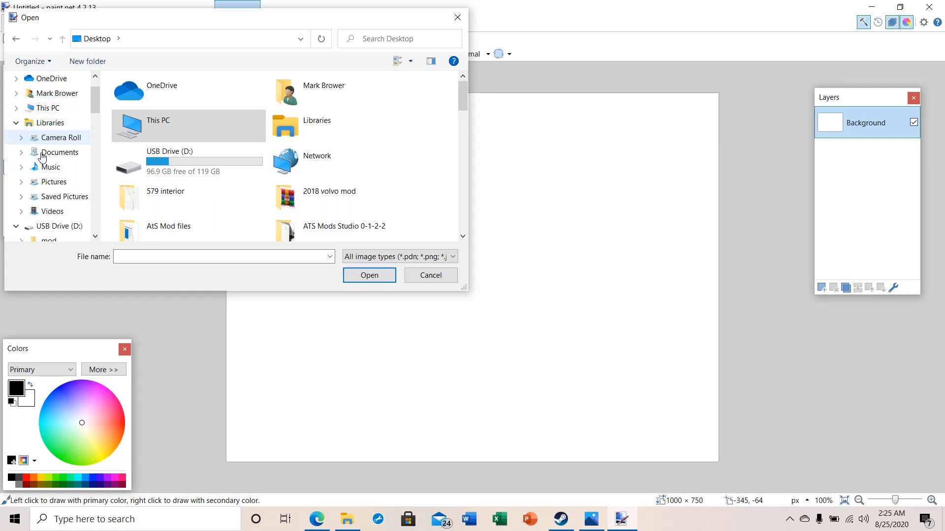
{"action": "scroll", "coordinate": [41, 157], "scroll_direction": "down", "scroll_amount": 1}
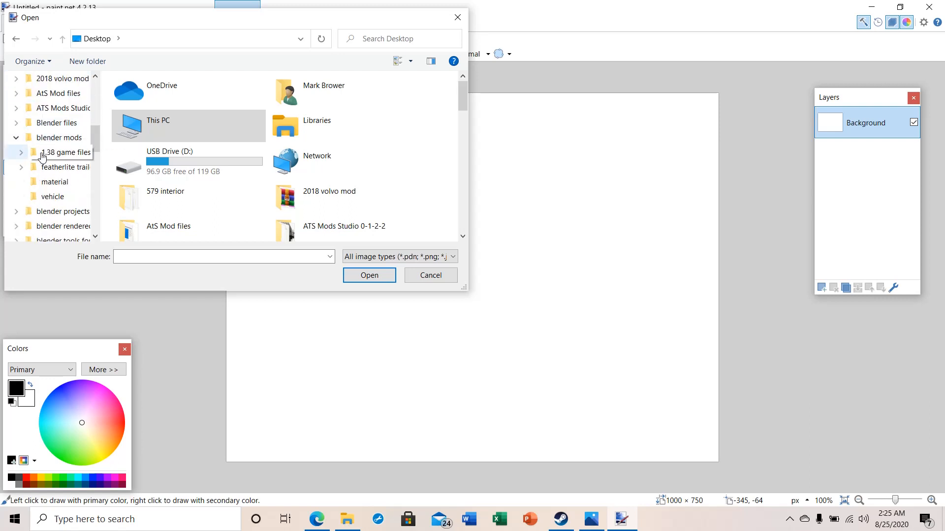
{"action": "scroll", "coordinate": [43, 157], "scroll_direction": "down", "scroll_amount": 2}
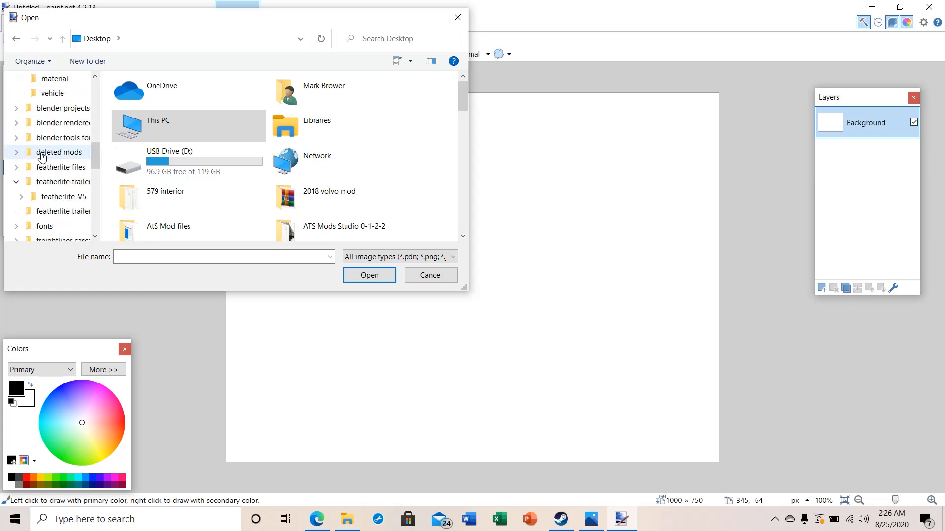
{"action": "left_click", "coordinate": [41, 211]}
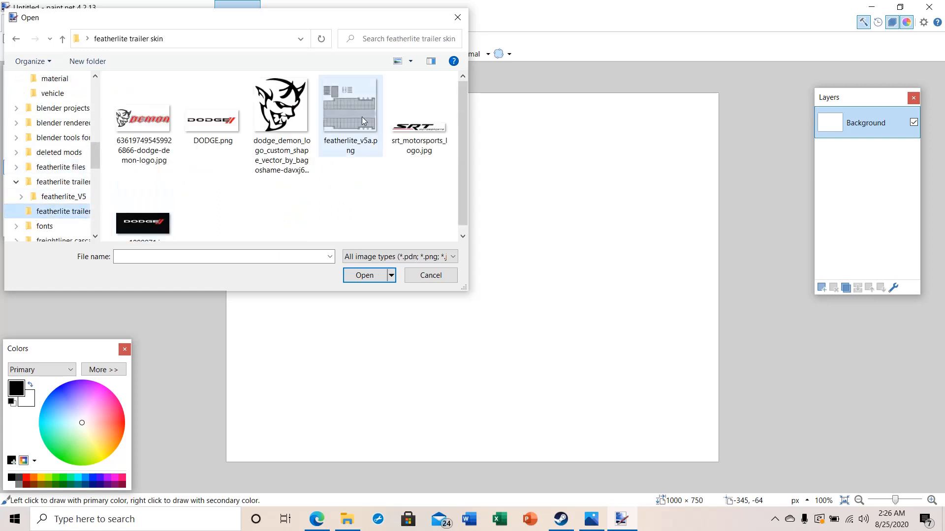
{"action": "left_click", "coordinate": [353, 107]}
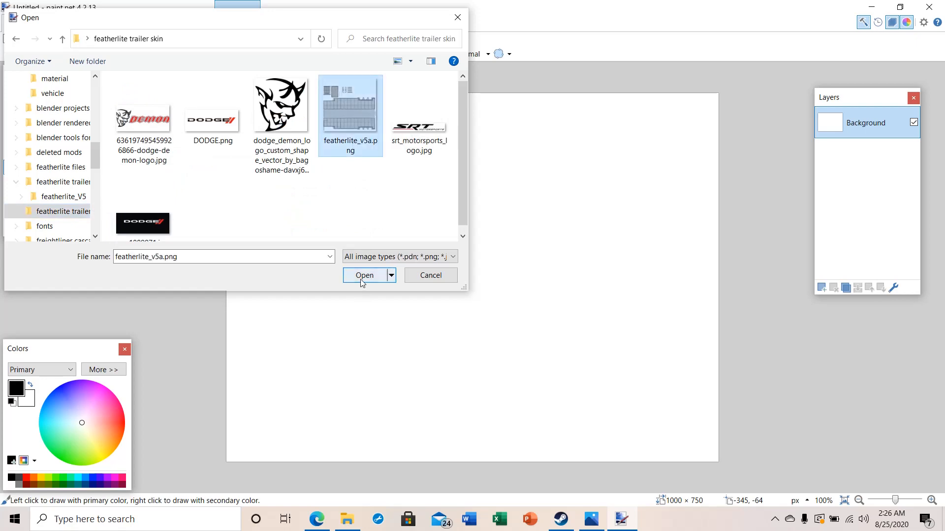
{"action": "left_click", "coordinate": [363, 276]}
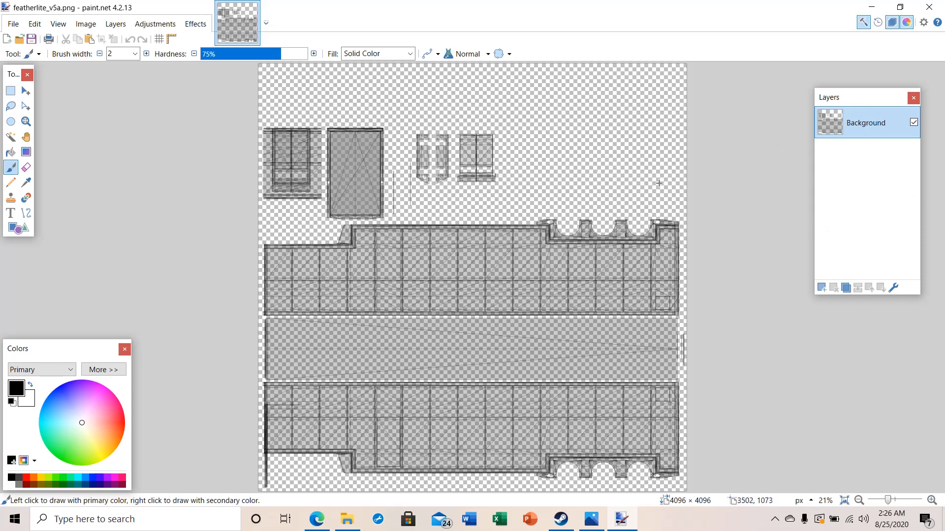
Add a new layer named "primary color" and move it beneath the Background layer
{"action": "left_click", "coordinate": [821, 289]}
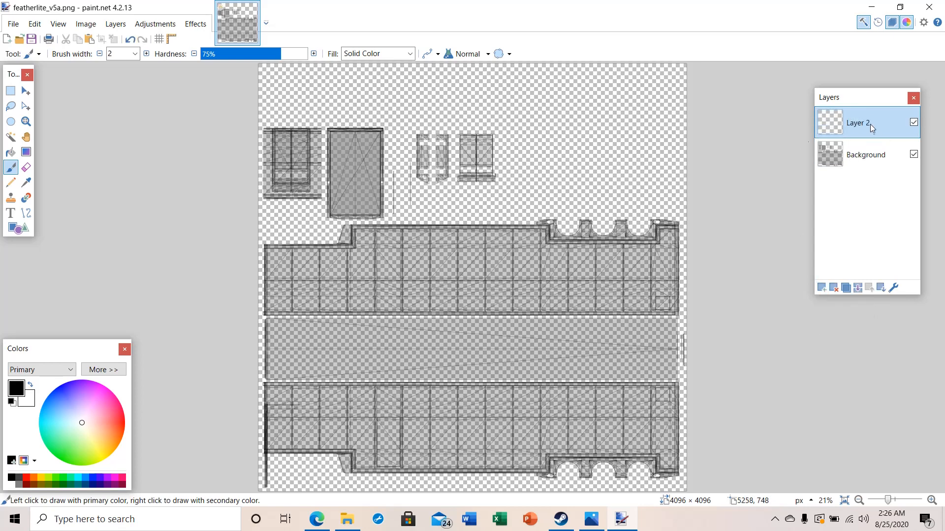
{"action": "double_click", "coordinate": [857, 123]}
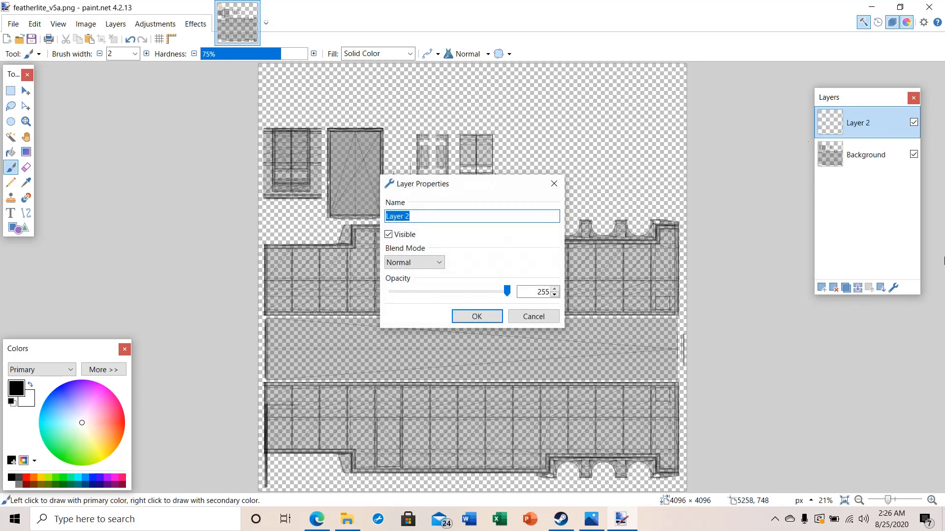
{"action": "type", "text": "primary color"}
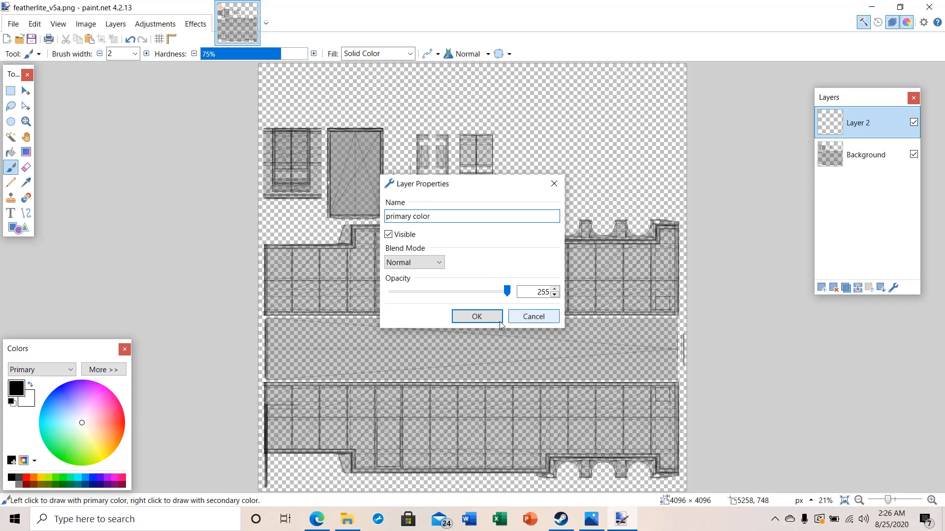
{"action": "left_click", "coordinate": [477, 316]}
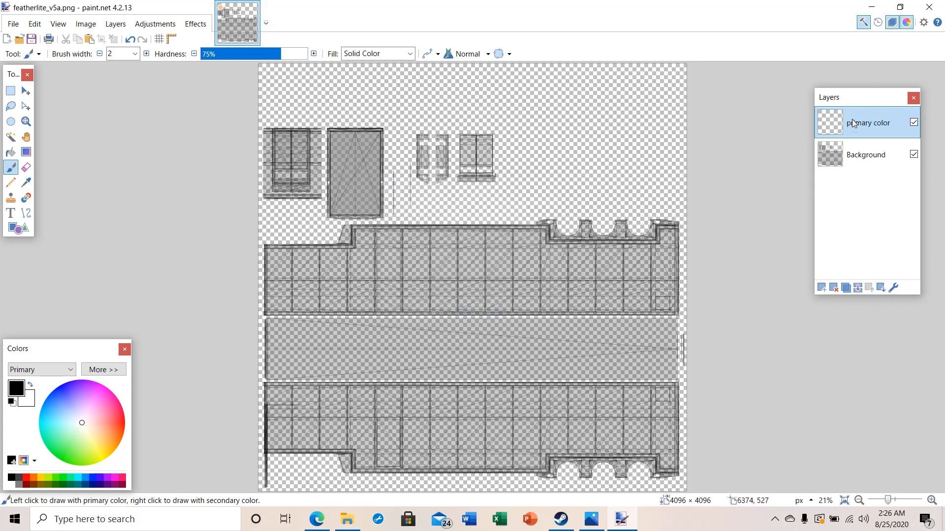
{"action": "left_click_drag", "start_coordinate": [857, 124], "coordinate": [858, 164]}
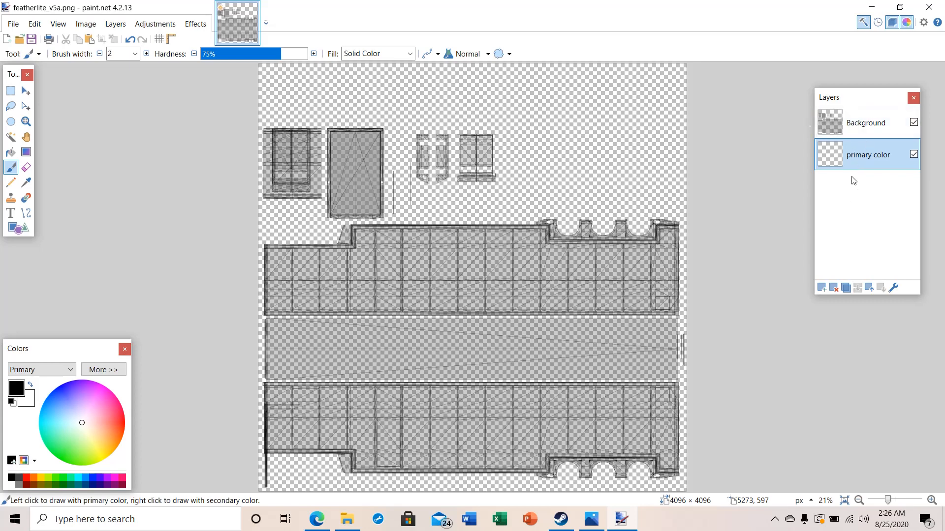
Rename the Background layer as "template"
{"action": "left_click", "coordinate": [867, 128]}
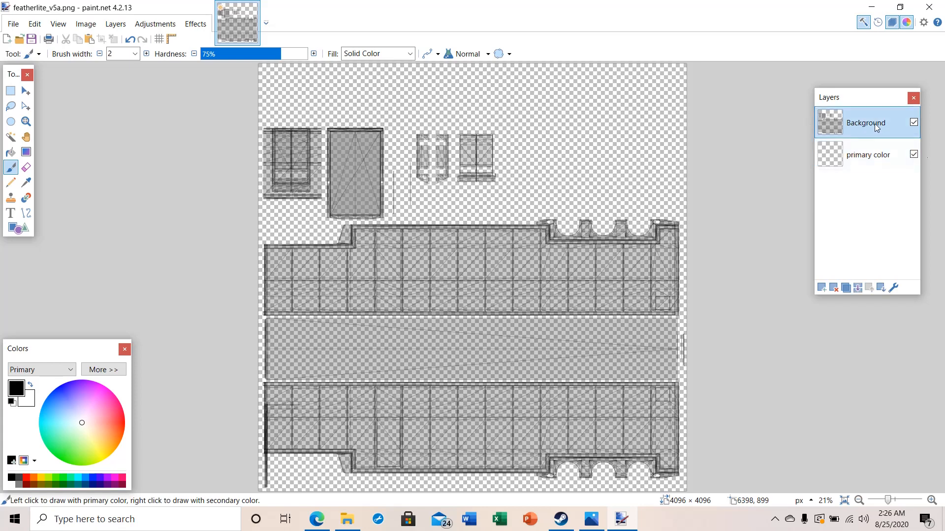
{"action": "double_click", "coordinate": [862, 125]}
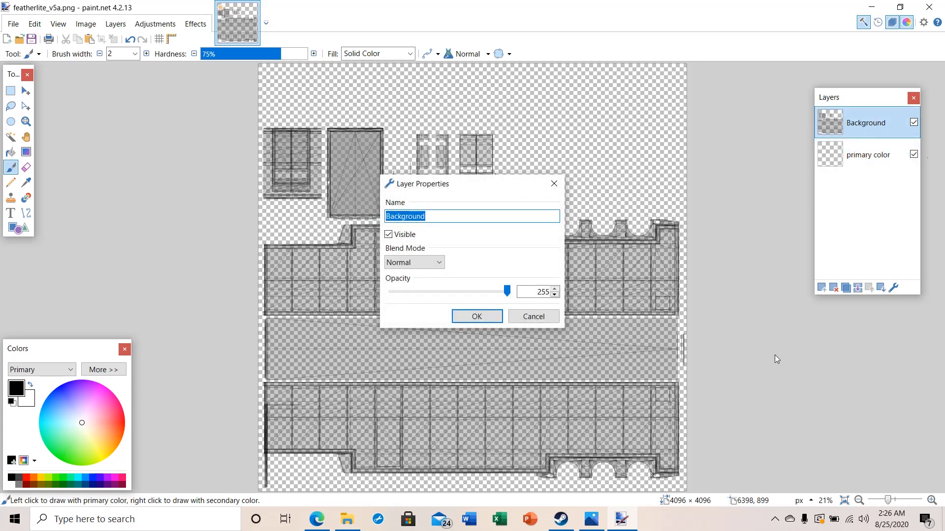
{"action": "type", "text": "template"}
{"action": "left_click", "coordinate": [472, 317]}
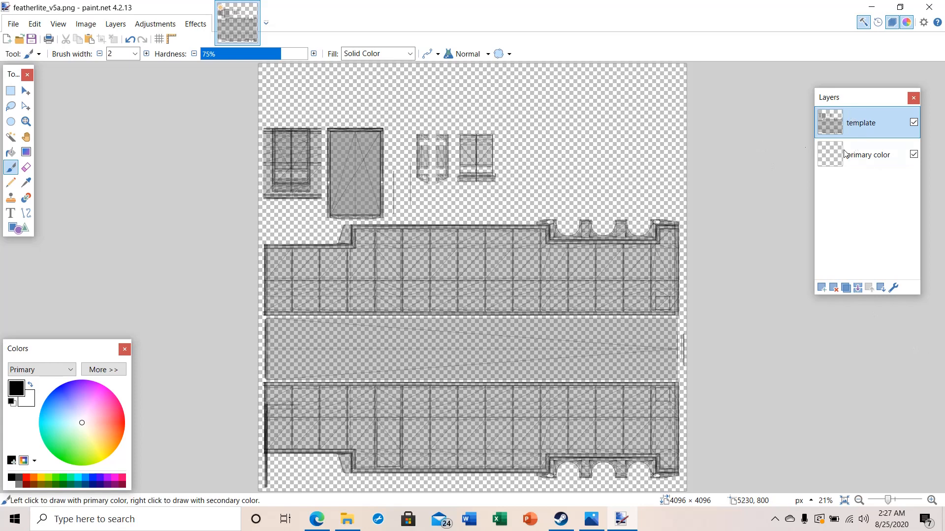
Fill the entire primary color layer with white using the Paint Bucket tool
{"action": "double_click", "coordinate": [858, 157]}
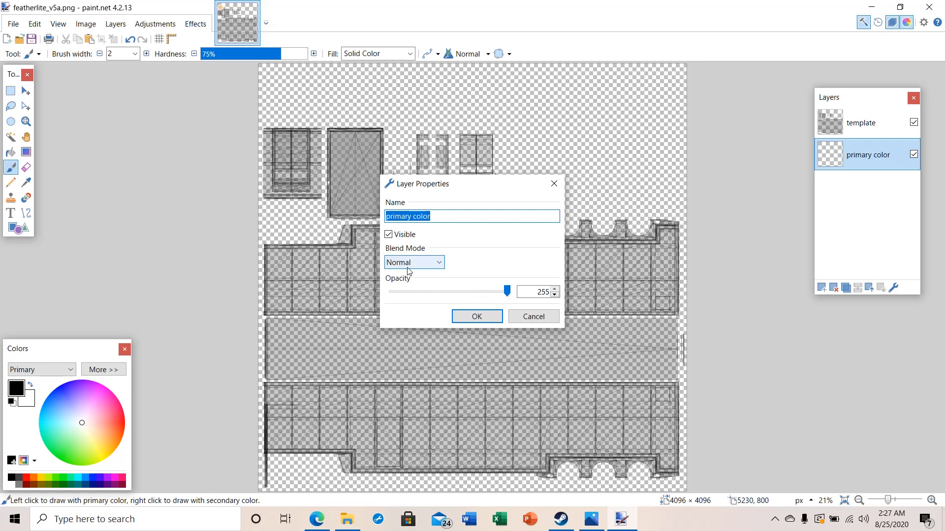
{"action": "left_click", "coordinate": [527, 316]}
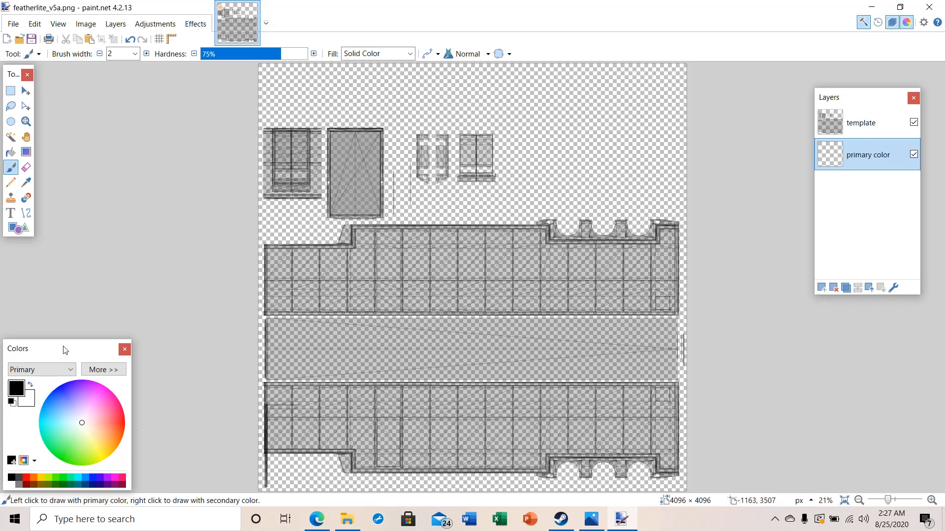
{"action": "left_click", "coordinate": [30, 386]}
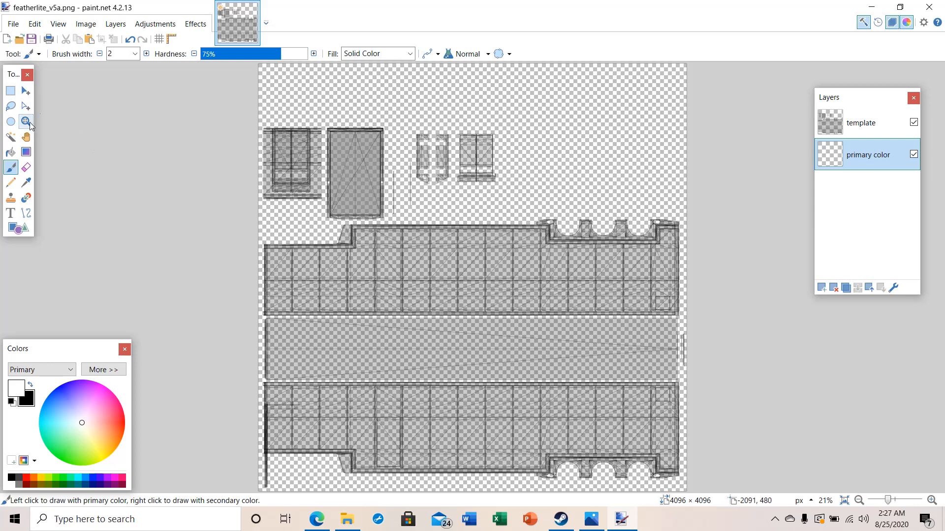
{"action": "left_click", "coordinate": [12, 155]}
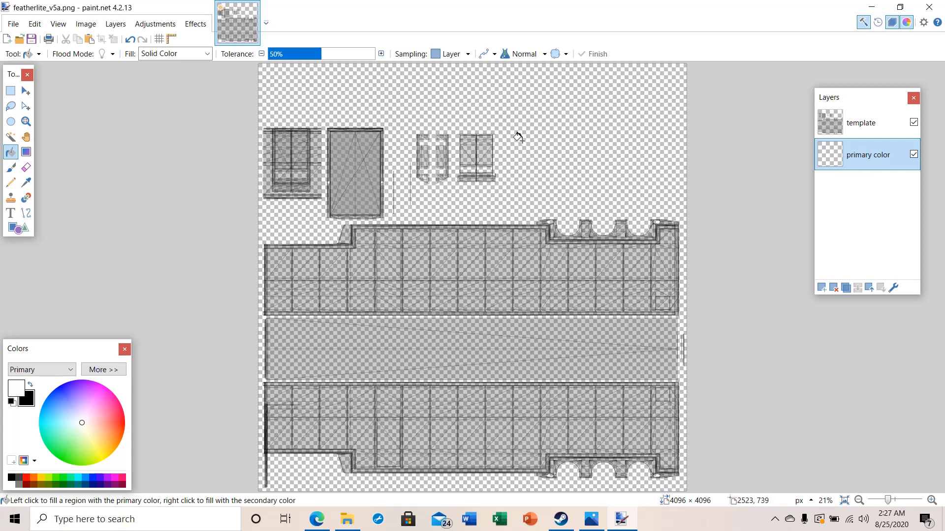
{"action": "left_click", "coordinate": [546, 155]}
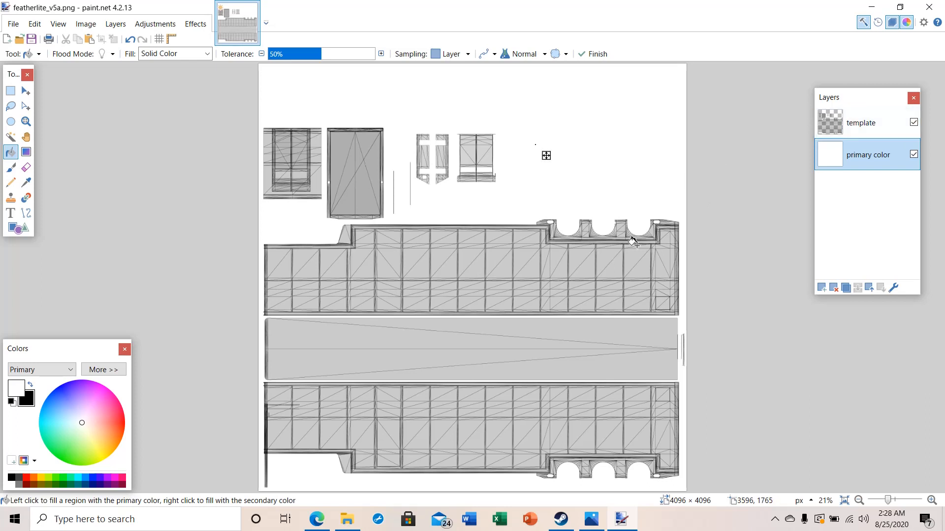
Lower the template layer's opacity to 95
{"action": "double_click", "coordinate": [857, 125]}
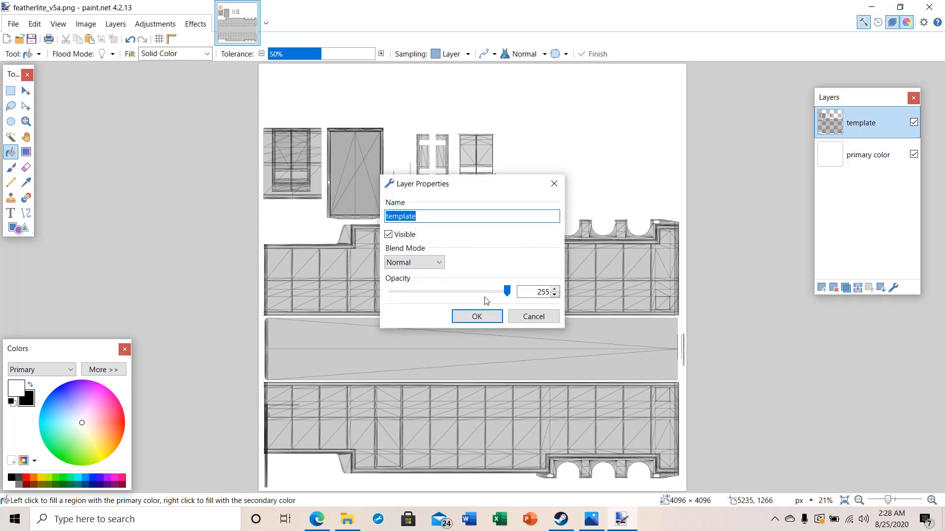
{"action": "left_click_drag", "start_coordinate": [507, 292], "coordinate": [434, 292]}
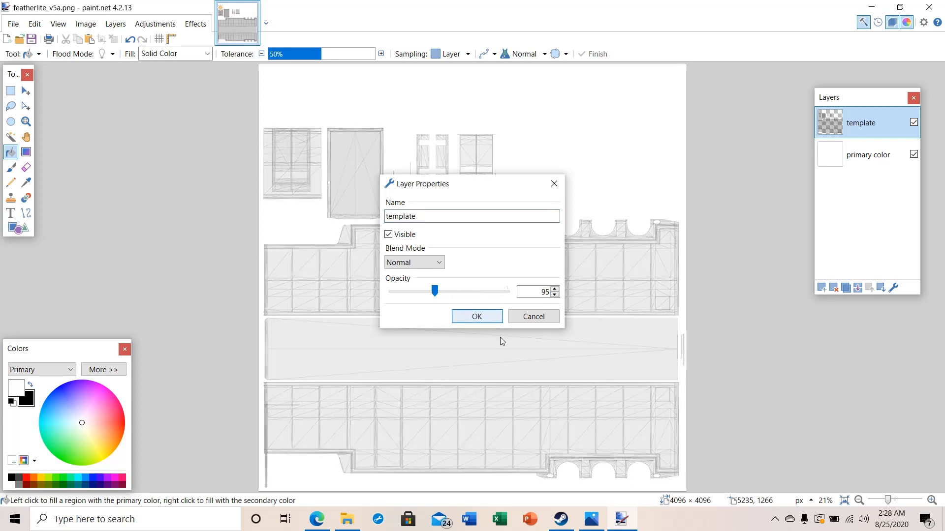
{"action": "left_click", "coordinate": [482, 318]}
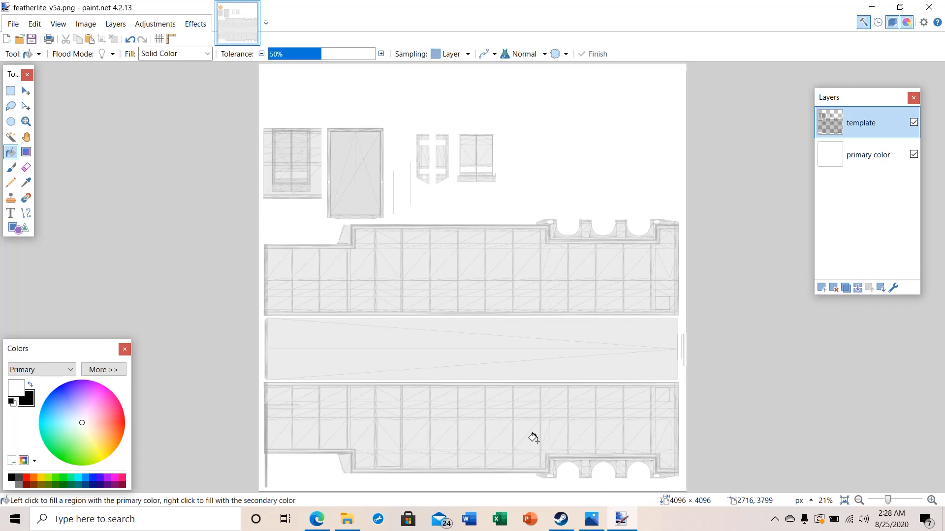
{"action": "mouse_move", "coordinate": [621, 518]}
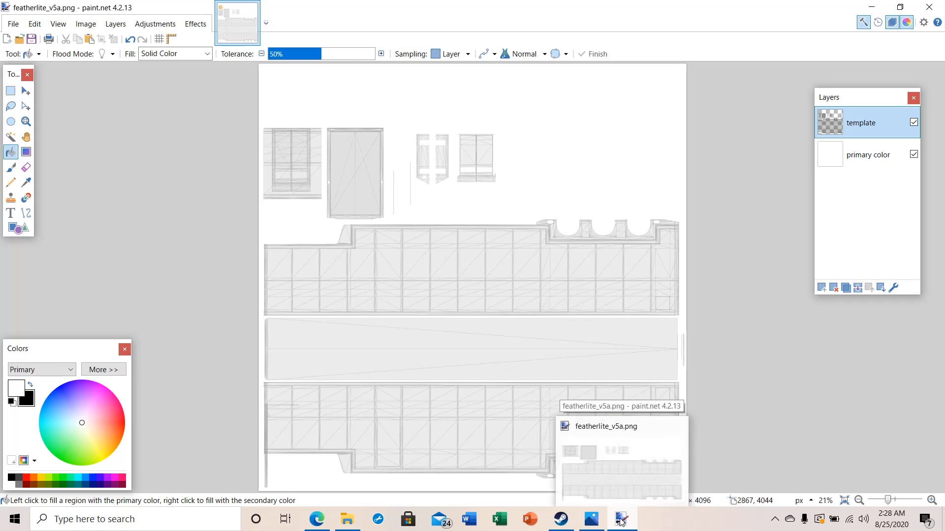
Switch to Photos to study the SRT Demon trailer reference picture, and return to the template in paint.net
{"action": "left_click", "coordinate": [621, 521]}
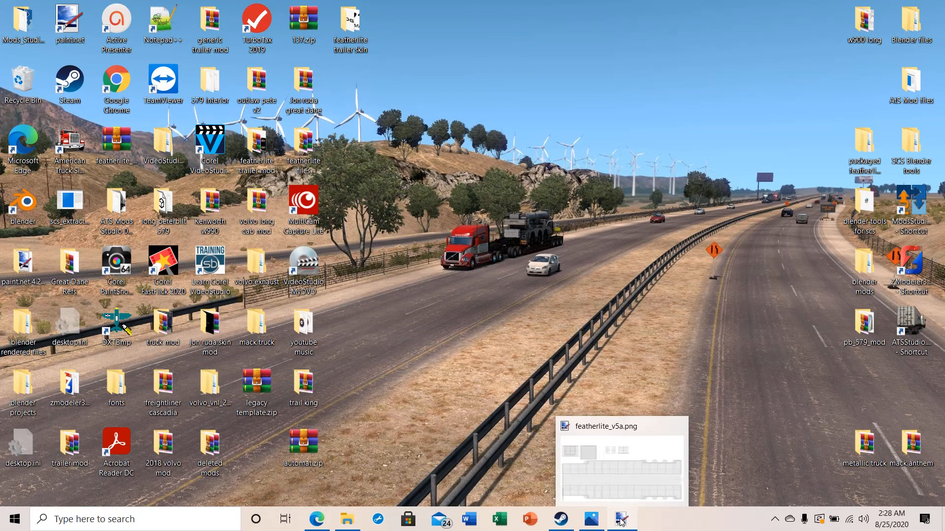
{"action": "left_click", "coordinate": [622, 521]}
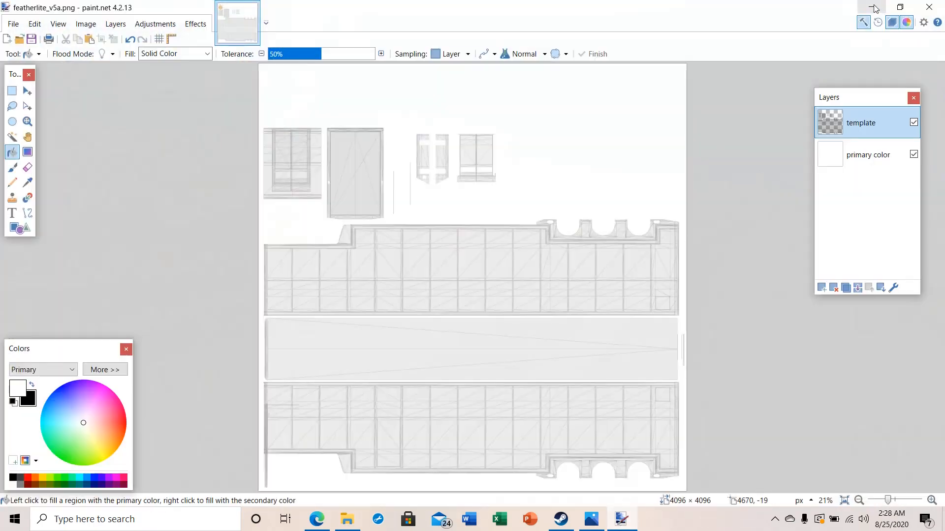
{"action": "left_click", "coordinate": [592, 519]}
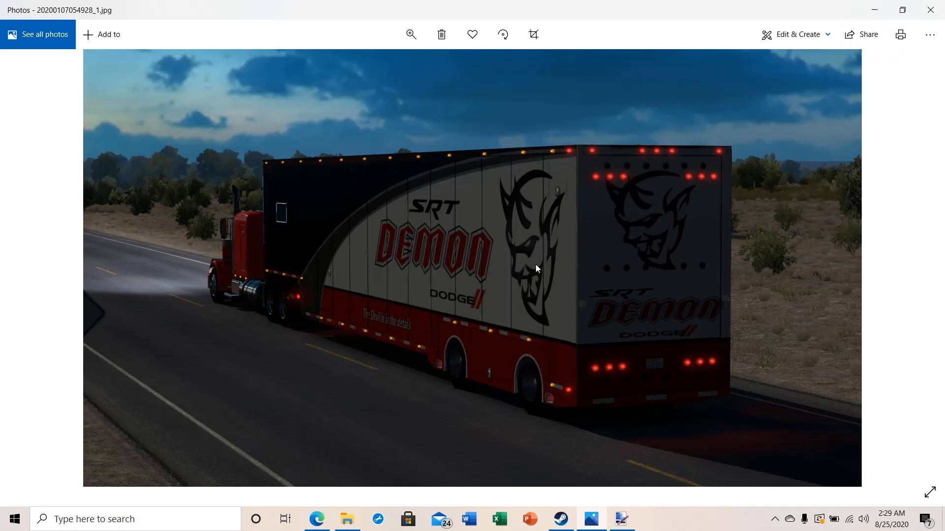
{"action": "left_click", "coordinate": [875, 14]}
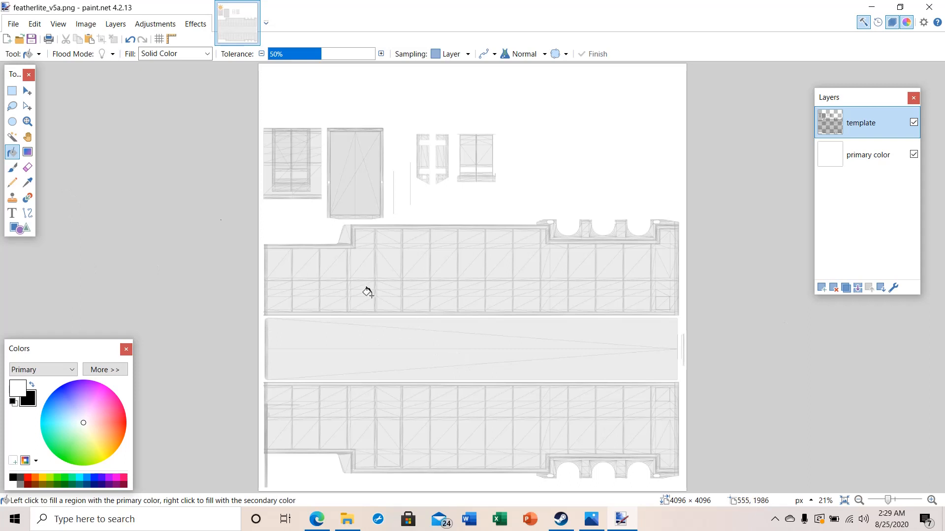
{"action": "left_click", "coordinate": [27, 123]}
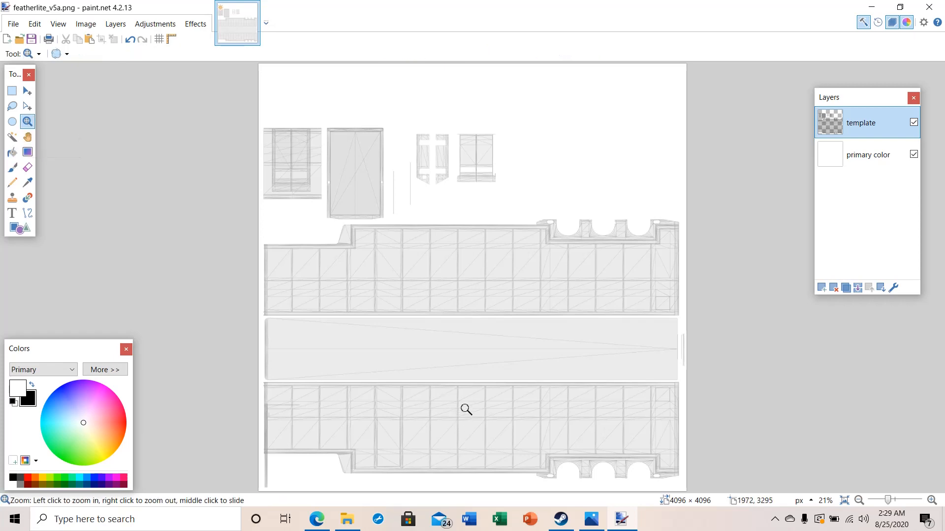
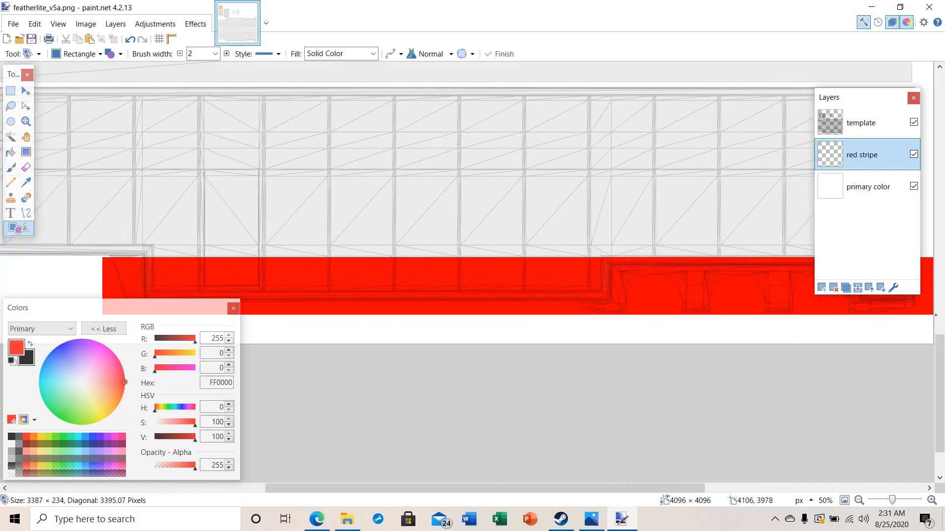
Raise the red rectangle's upper edge slightly to make it about 3387 × 258 pixels, and finish the shape
{"action": "scroll", "coordinate": [596, 386], "scroll_direction": "down", "scroll_amount": 2}
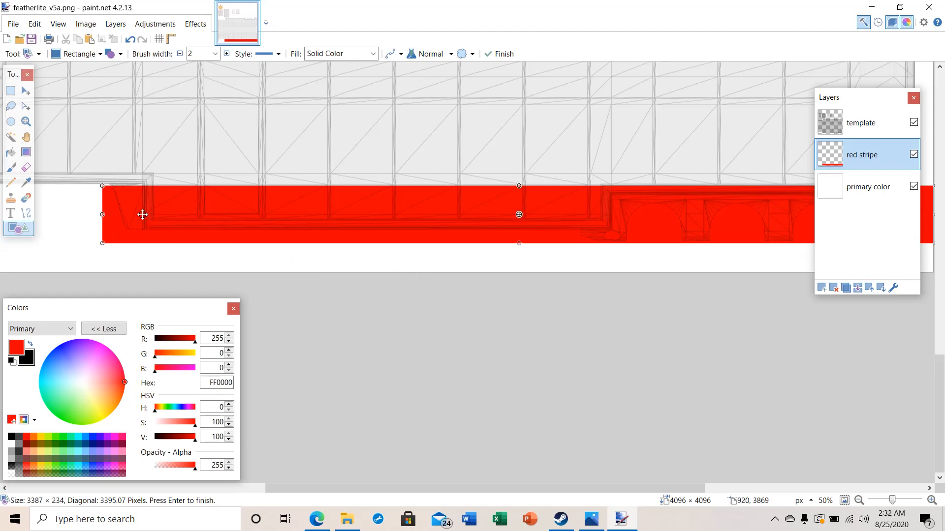
{"action": "left_click_drag", "start_coordinate": [406, 486], "coordinate": [509, 489]}
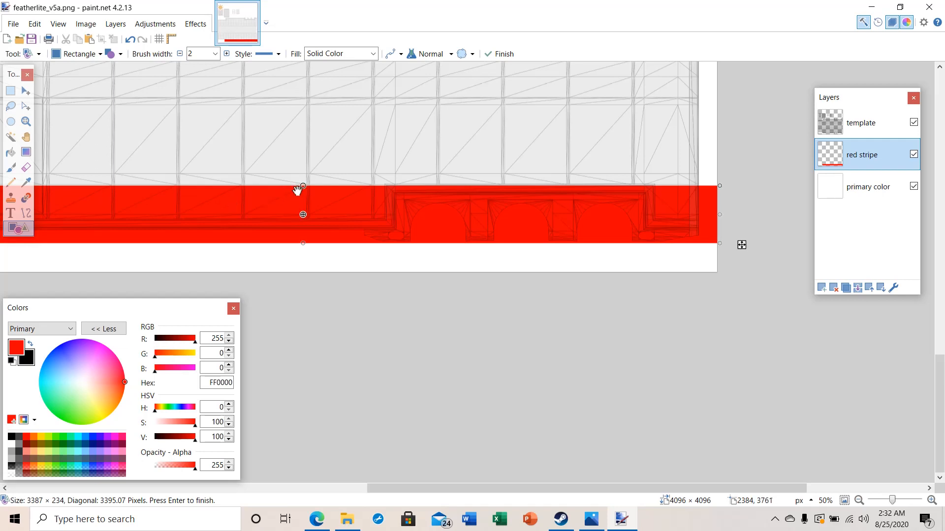
{"action": "key", "text": "Return"}
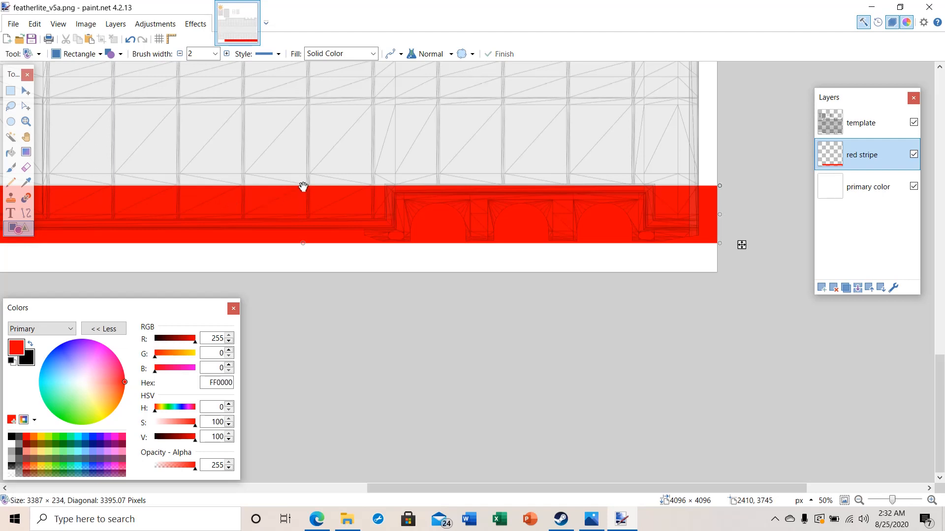
{"action": "left_click_drag", "start_coordinate": [303, 186], "coordinate": [304, 181]}
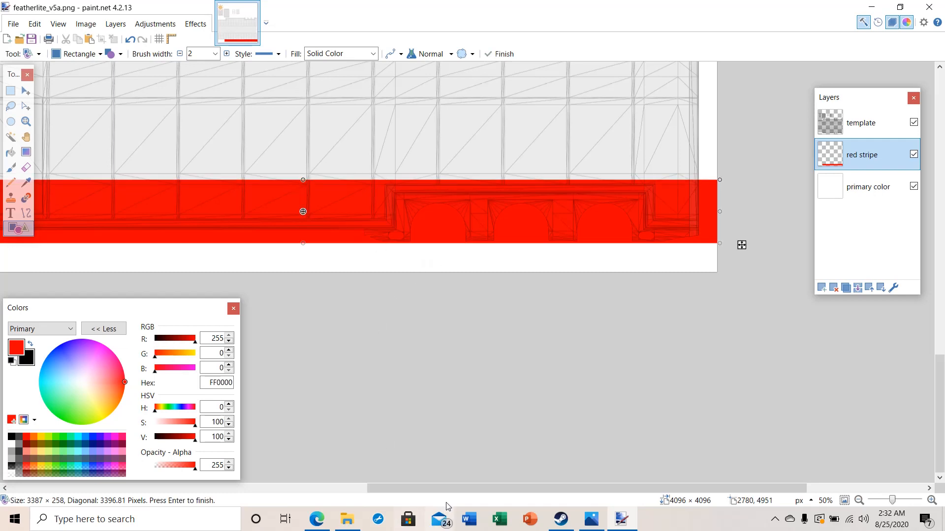
{"action": "left_click_drag", "start_coordinate": [449, 488], "coordinate": [344, 497]}
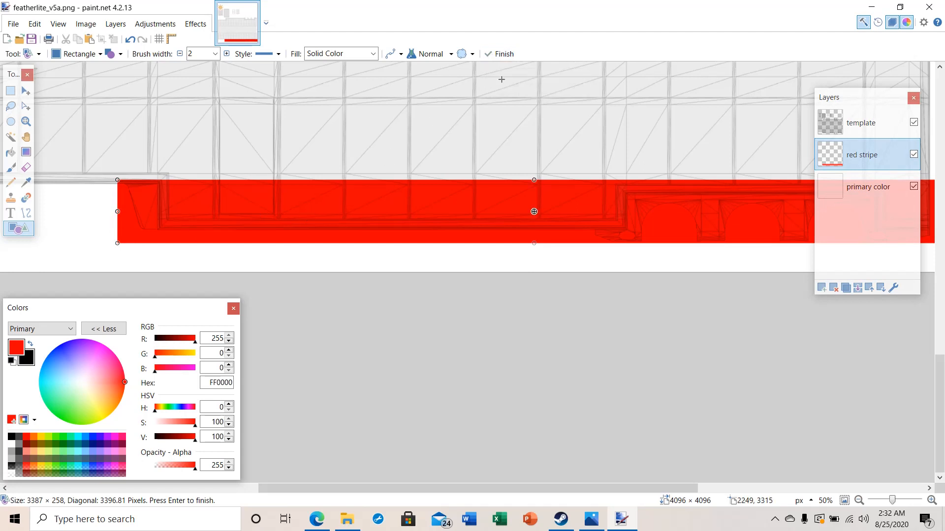
{"action": "left_click", "coordinate": [497, 55]}
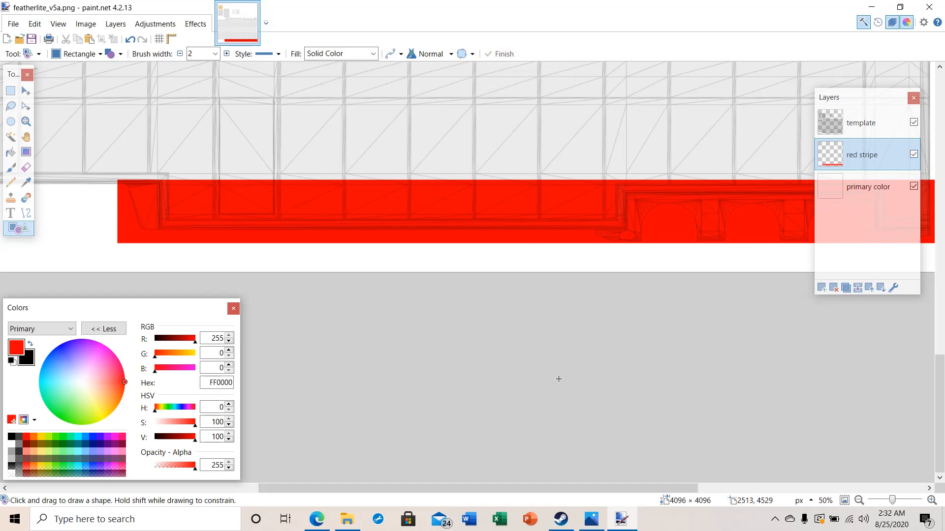
Examine how the red stripe lines up with the lower trailer side across the whole template
{"action": "left_click", "coordinate": [26, 121]}
{"action": "right_click", "coordinate": [477, 255]}
{"action": "right_click", "coordinate": [477, 255]}
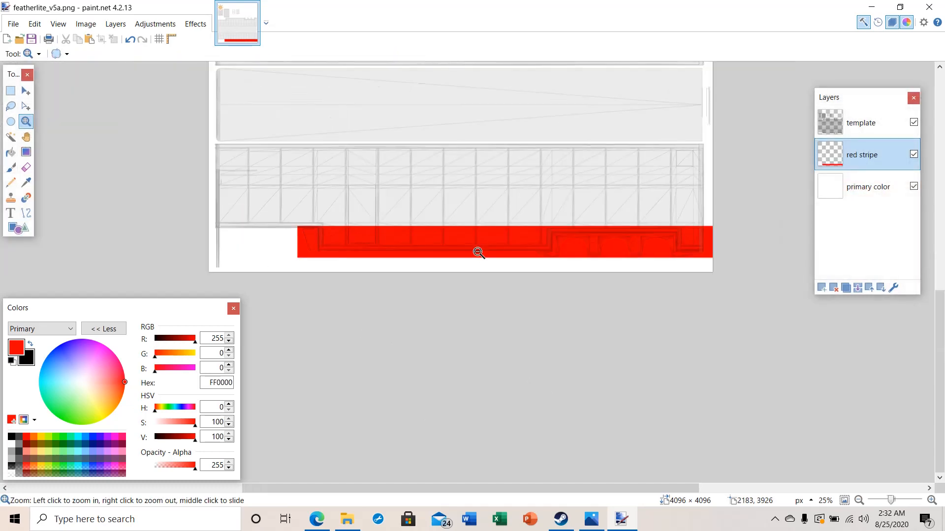
{"action": "right_click", "coordinate": [477, 250]}
{"action": "scroll", "coordinate": [502, 308], "scroll_direction": "down", "scroll_amount": 3}
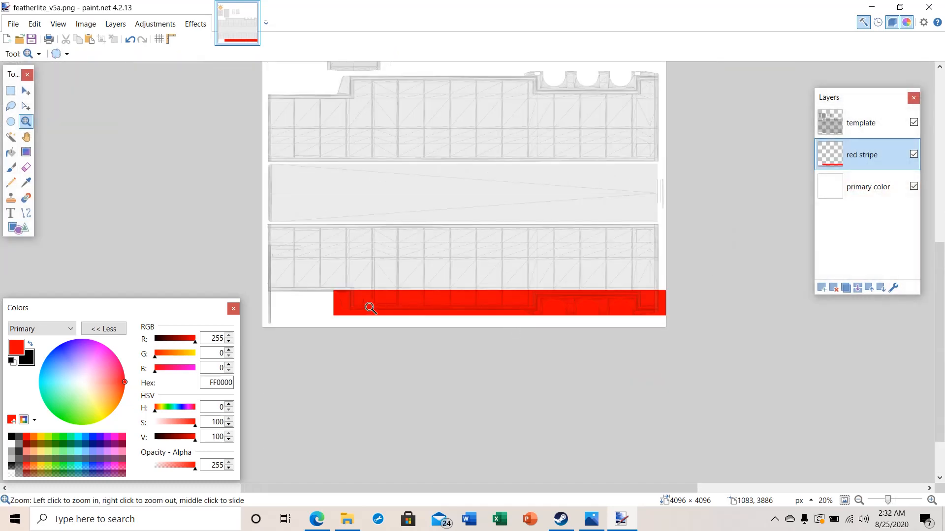
{"action": "left_click", "coordinate": [389, 307]}
{"action": "left_click", "coordinate": [389, 307]}
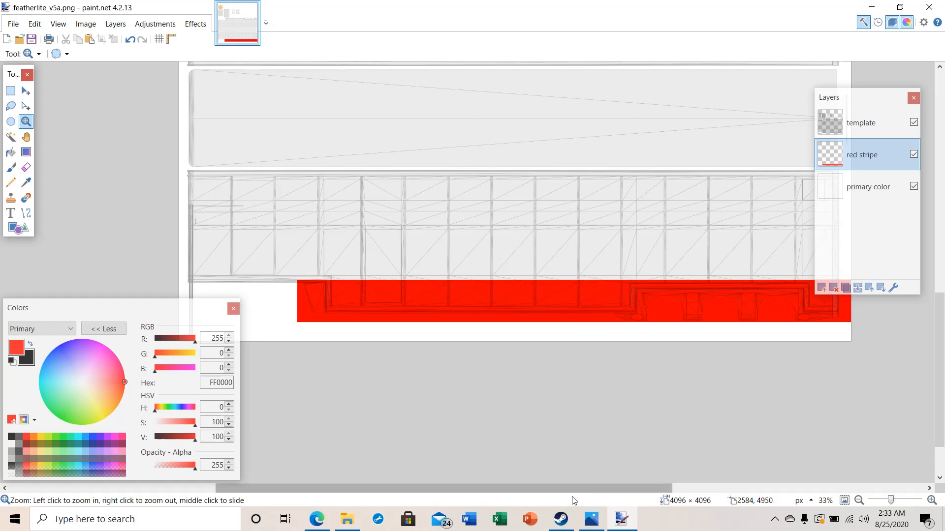
{"action": "left_click_drag", "start_coordinate": [572, 491], "coordinate": [589, 491]}
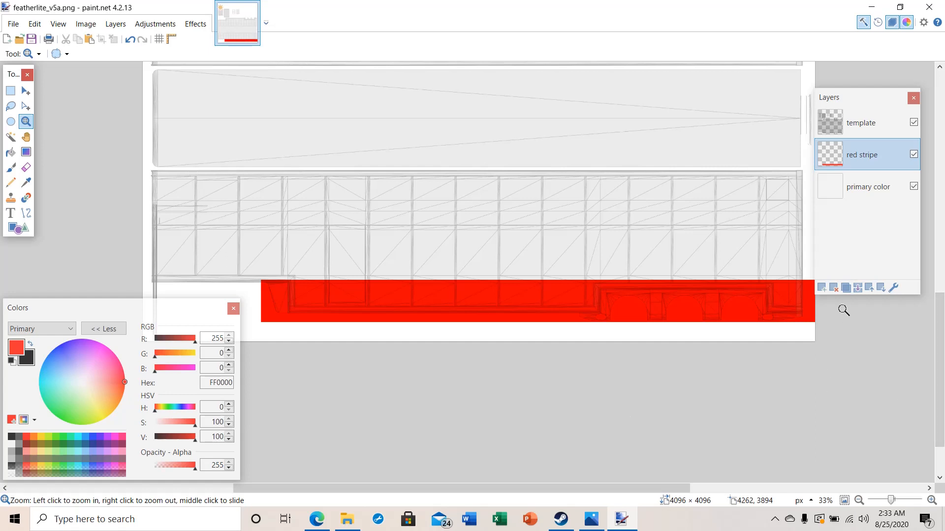
Add a new layer named "black stripe" above the red stripe layer and make black the primary color
{"action": "left_click", "coordinate": [823, 288]}
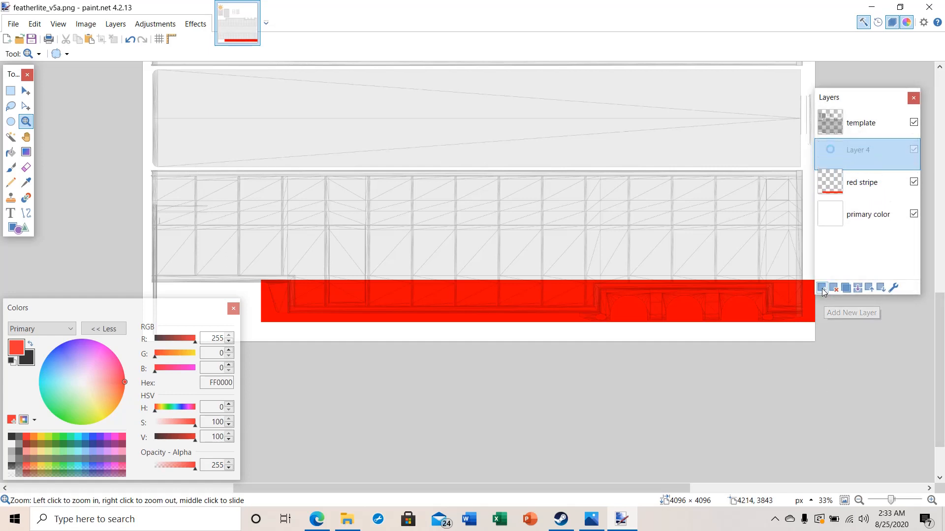
{"action": "double_click", "coordinate": [859, 156]}
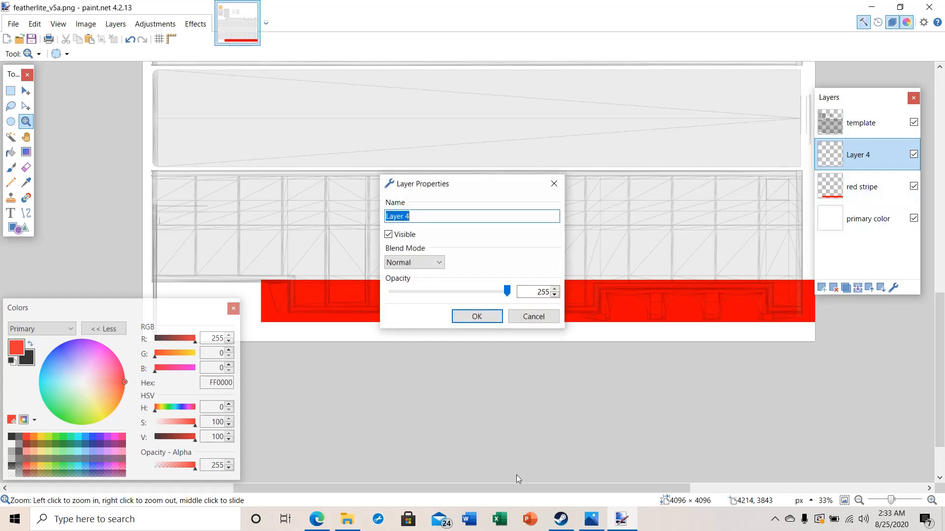
{"action": "type", "text": "black stripe"}
{"action": "left_click", "coordinate": [475, 316]}
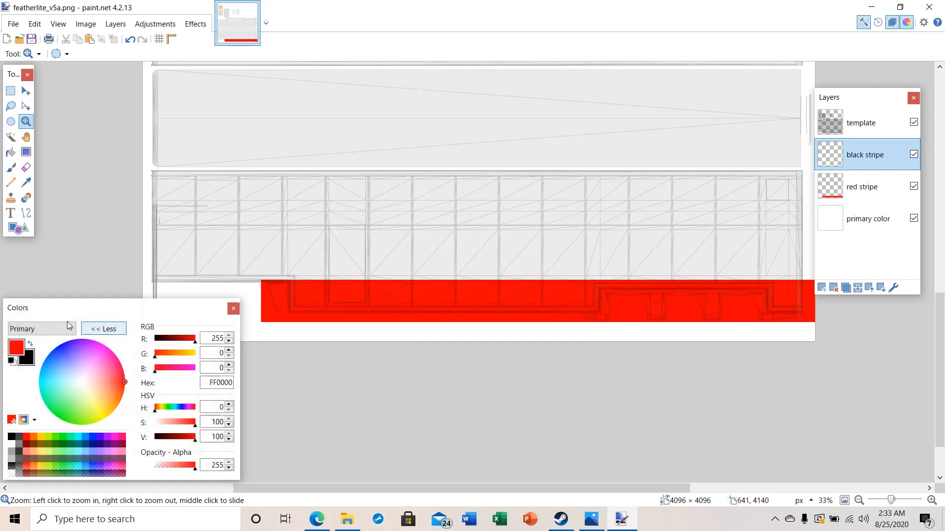
{"action": "left_click", "coordinate": [30, 345]}
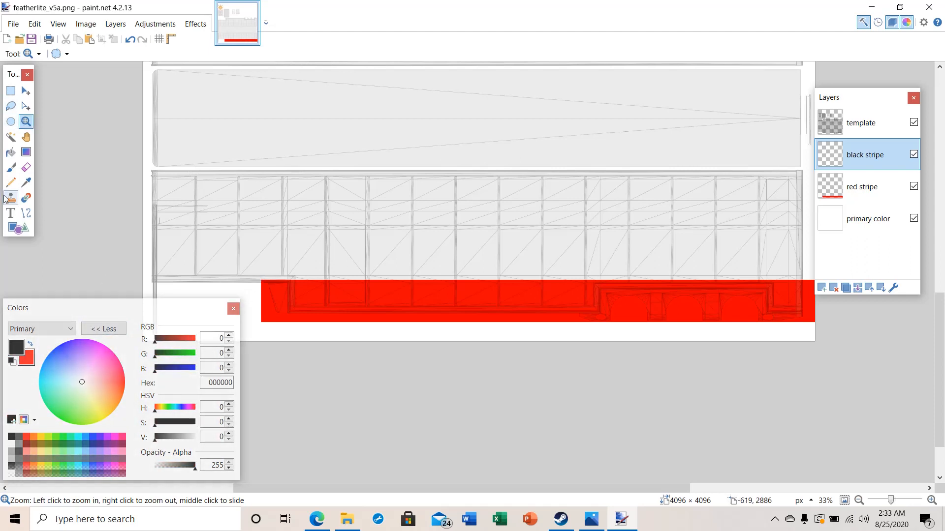
Try a black rectangle about 3364 × 69 pixels along the red stripe's upper edge, inspect it and undo it
{"action": "left_click", "coordinate": [14, 228]}
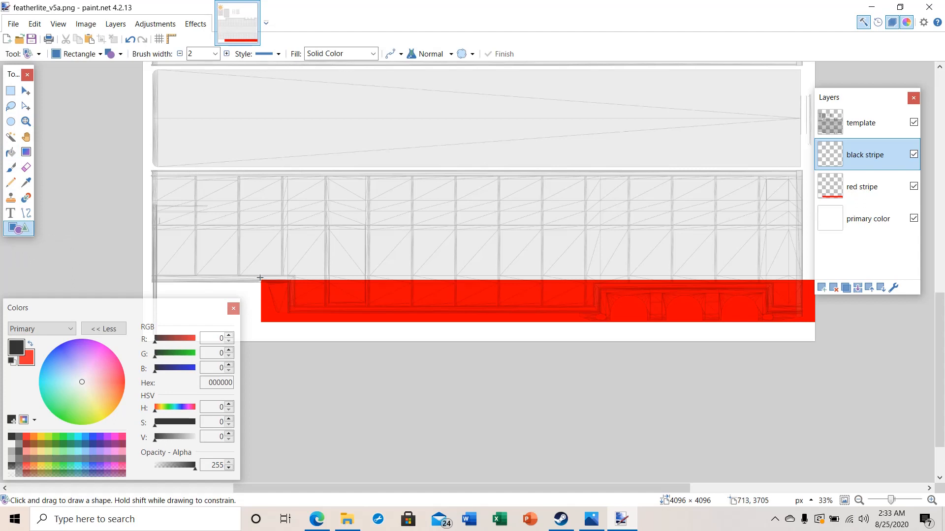
{"action": "left_click_drag", "start_coordinate": [260, 280], "coordinate": [811, 291]}
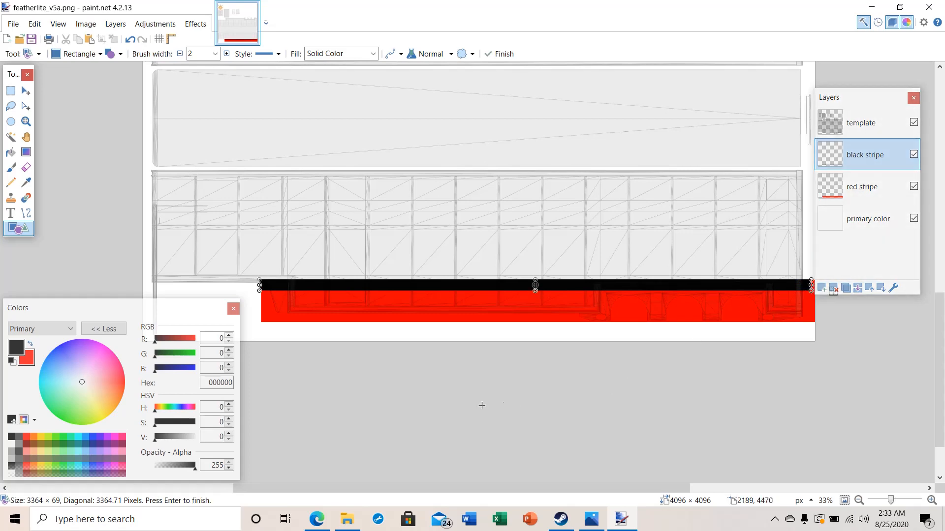
{"action": "scroll", "coordinate": [540, 295], "scroll_direction": "up", "scroll_amount": 3}
{"action": "scroll", "coordinate": [538, 301], "scroll_direction": "down", "scroll_amount": 3}
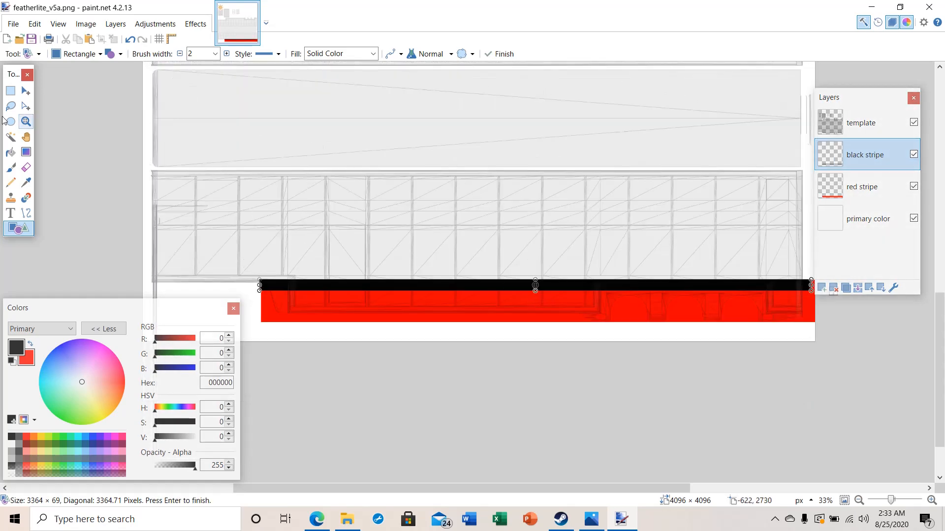
{"action": "key", "text": "z"}
{"action": "left_click", "coordinate": [538, 283]}
{"action": "left_click", "coordinate": [538, 283]}
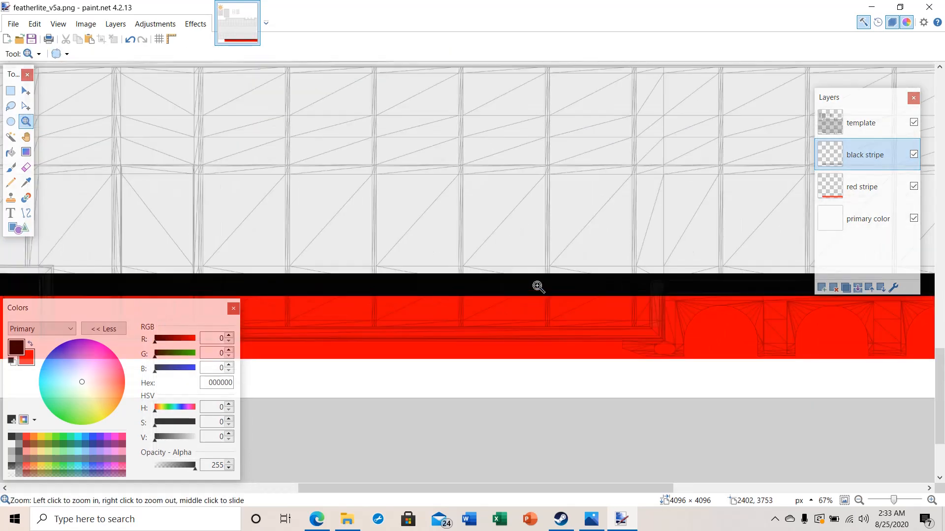
{"action": "left_click", "coordinate": [538, 282]}
{"action": "scroll", "coordinate": [570, 356], "scroll_direction": "down", "scroll_amount": 3}
{"action": "scroll", "coordinate": [570, 357], "scroll_direction": "up", "scroll_amount": 1}
{"action": "right_click", "coordinate": [536, 314]}
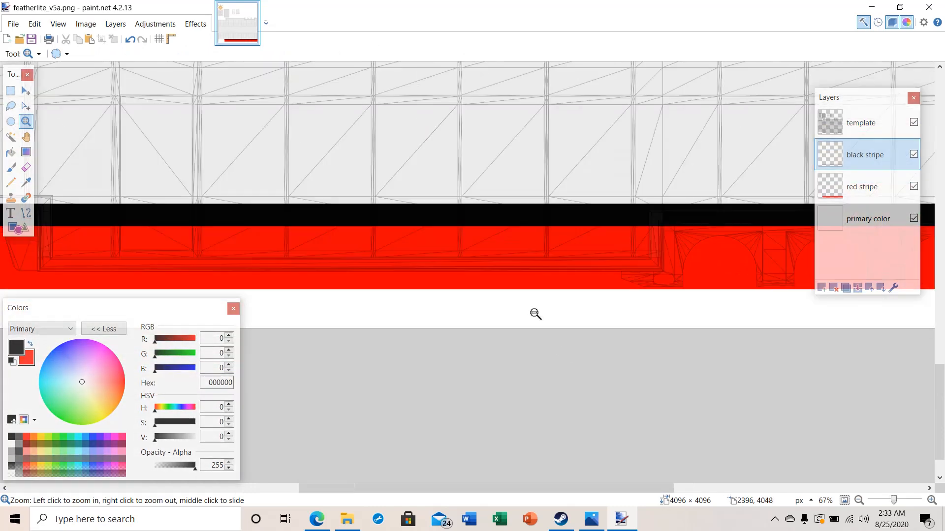
{"action": "right_click", "coordinate": [536, 314]}
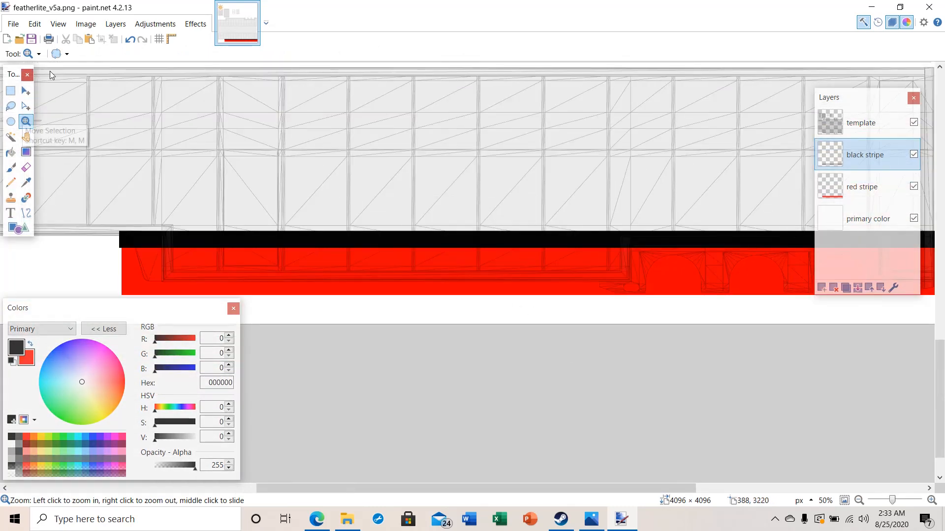
{"action": "left_click", "coordinate": [130, 39]}
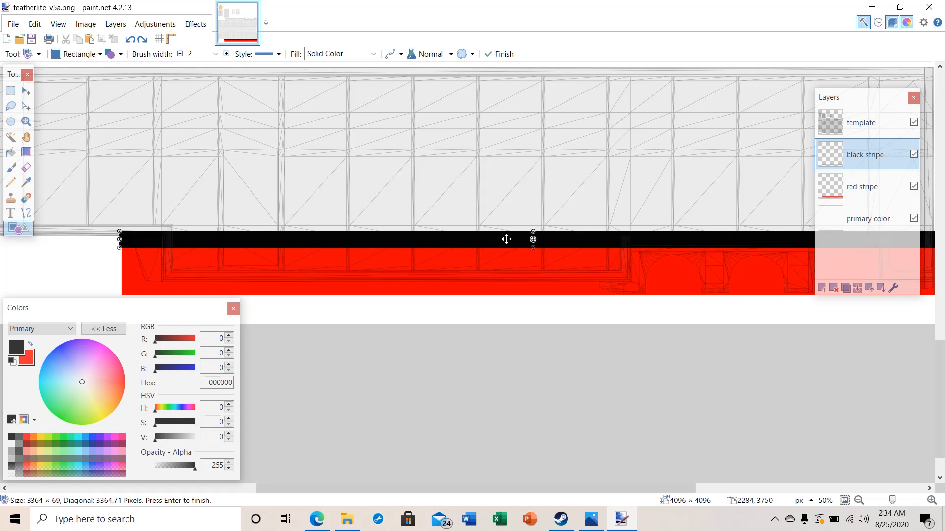
{"action": "left_click", "coordinate": [129, 39]}
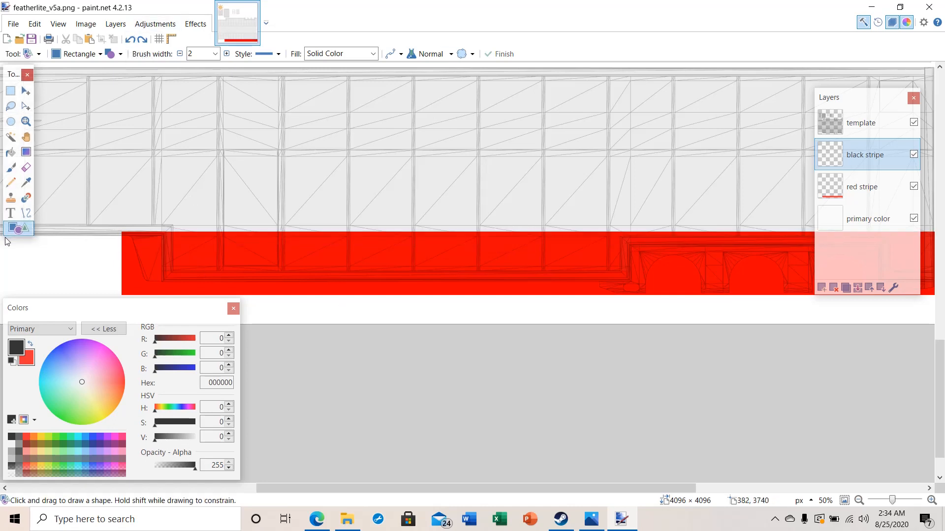
Draw a straight black line with brush width 10, about 3385 pixels long, along the red stripe's upper edge
{"action": "left_click", "coordinate": [27, 213]}
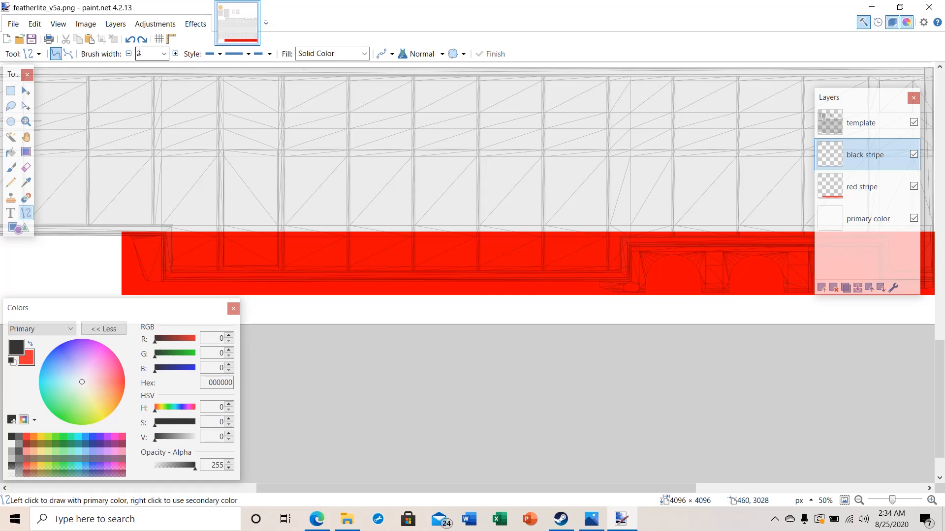
{"action": "left_click", "coordinate": [165, 54]}
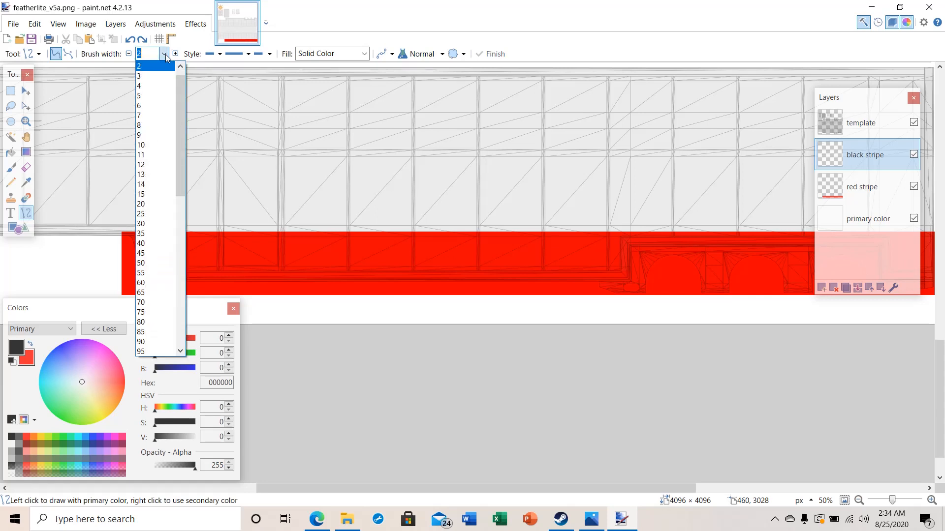
{"action": "left_click", "coordinate": [141, 144]}
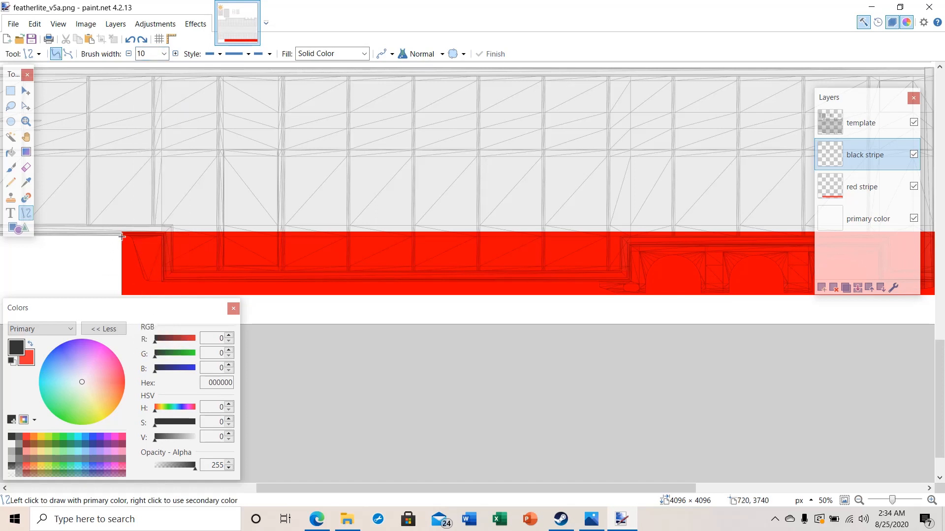
{"action": "left_click_drag", "start_coordinate": [122, 232], "coordinate": [934, 233]}
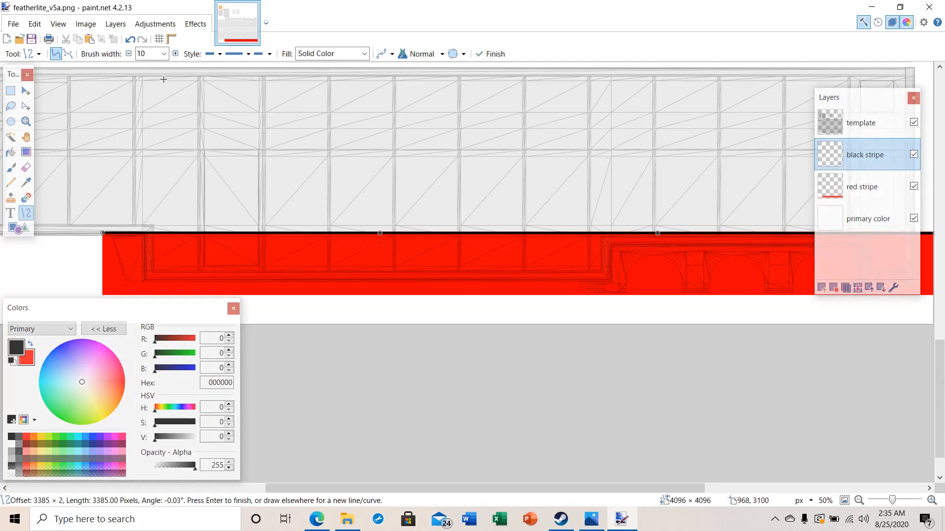
Thicken the black line along the red stripe's upper edge to brush width 20 and finalize it
{"action": "left_click", "coordinate": [166, 53]}
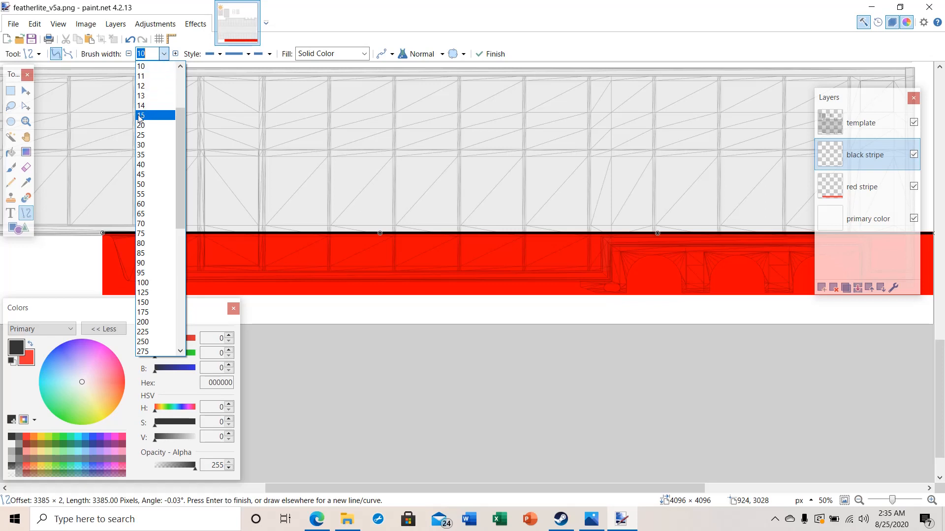
{"action": "left_click", "coordinate": [140, 117]}
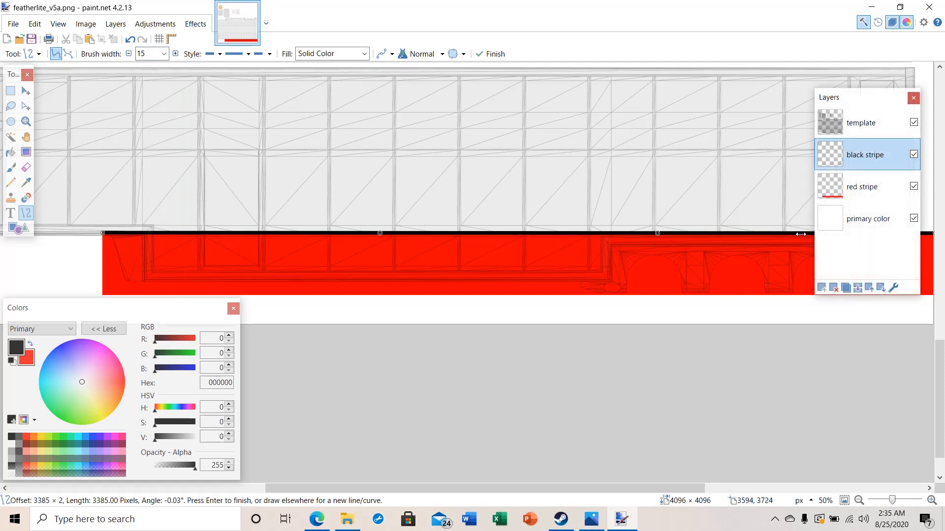
{"action": "left_click", "coordinate": [164, 54]}
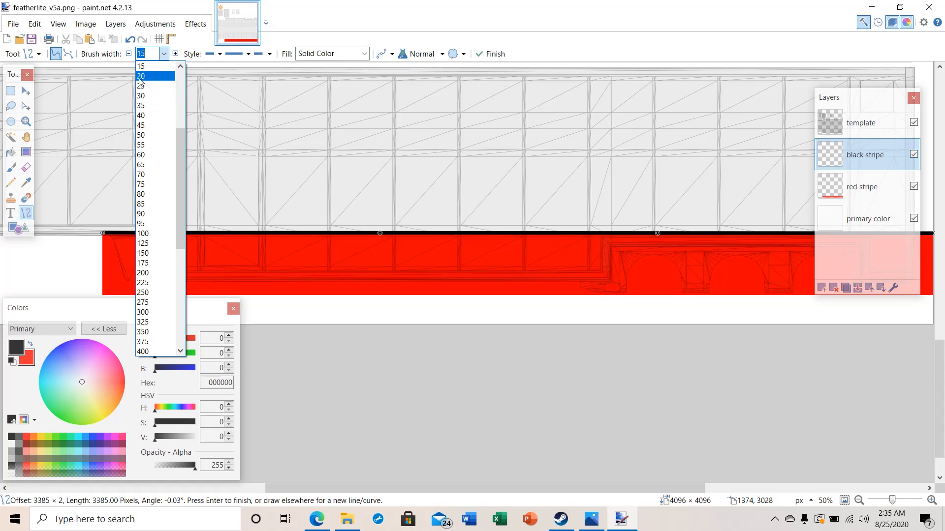
{"action": "left_click", "coordinate": [141, 76]}
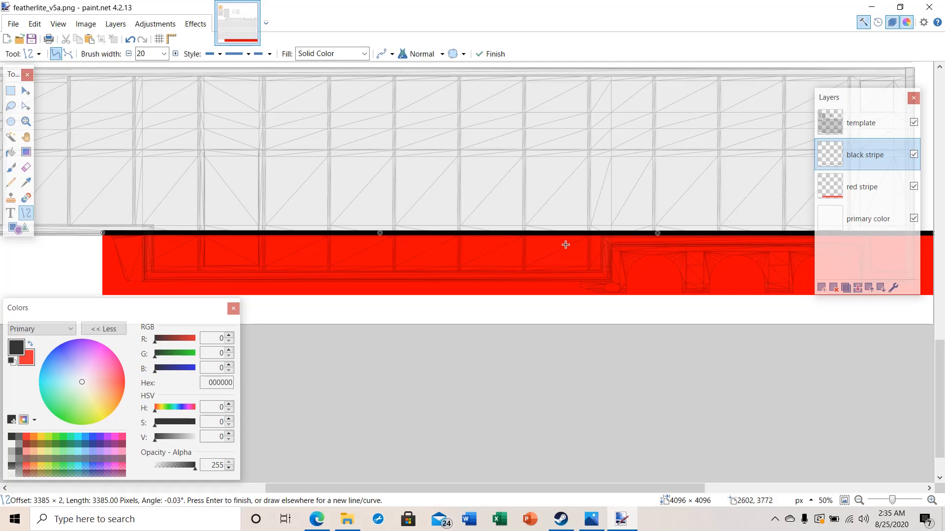
{"action": "left_click", "coordinate": [380, 234]}
{"action": "left_click", "coordinate": [491, 55]}
{"action": "scroll", "coordinate": [516, 360], "scroll_direction": "down", "scroll_amount": 1}
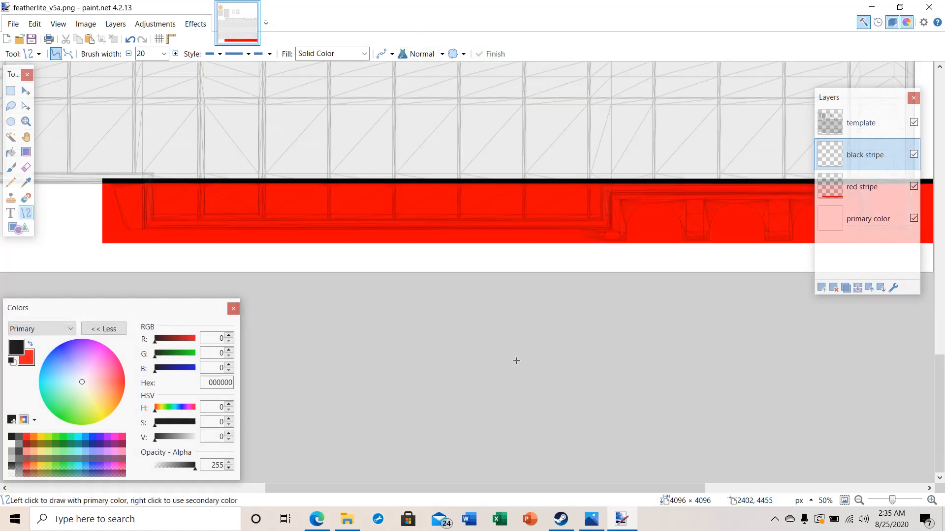
Examine the black stripe along the lower trailer side and compare it with the SRT Demon trailer reference photo
{"action": "scroll", "coordinate": [516, 360], "scroll_direction": "up", "scroll_amount": 1}
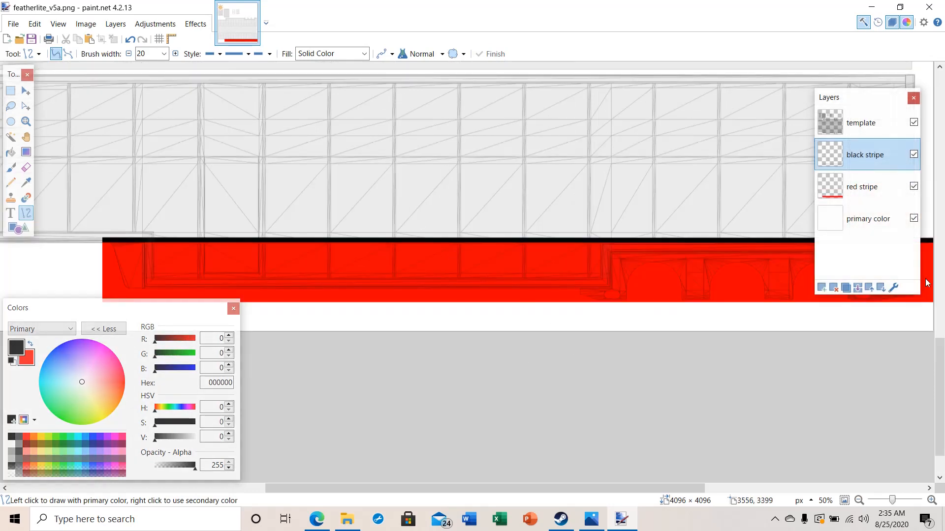
{"action": "scroll", "coordinate": [939, 390], "scroll_direction": "up", "scroll_amount": 2}
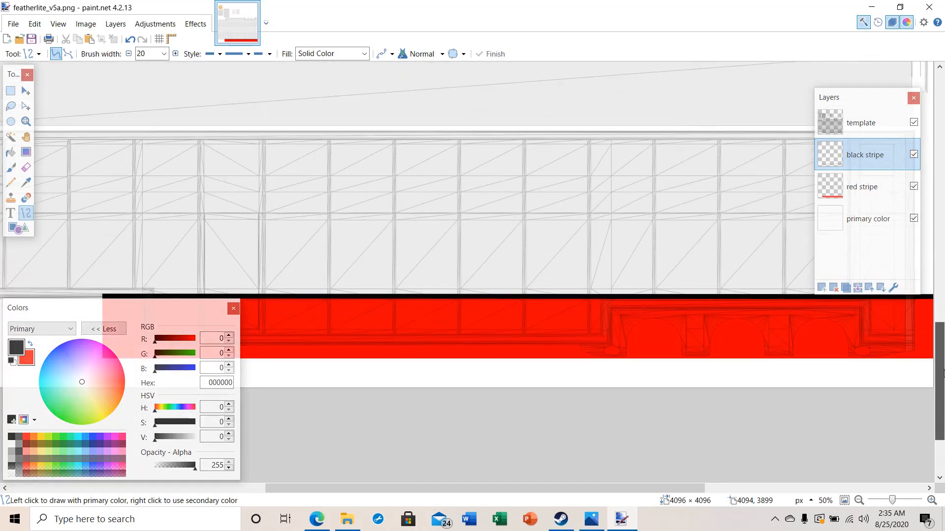
{"action": "left_click", "coordinate": [26, 121]}
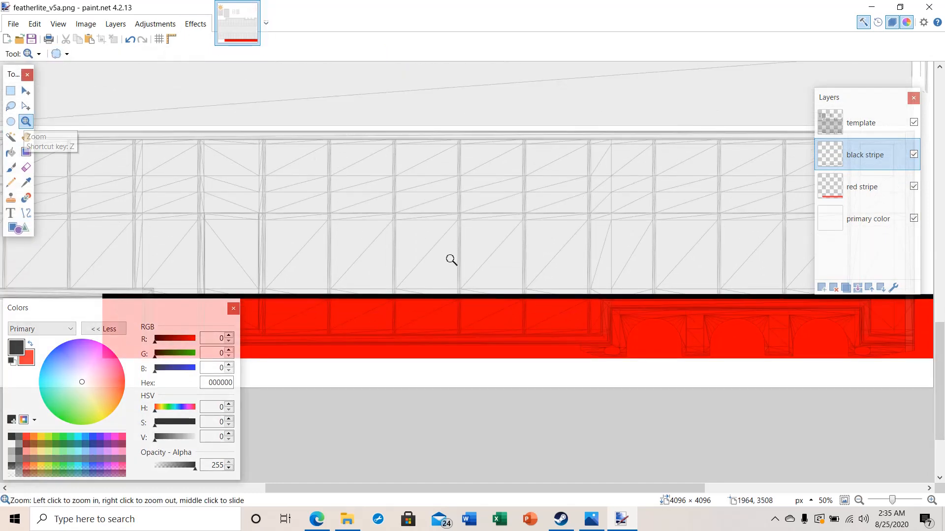
{"action": "right_click", "coordinate": [540, 295]}
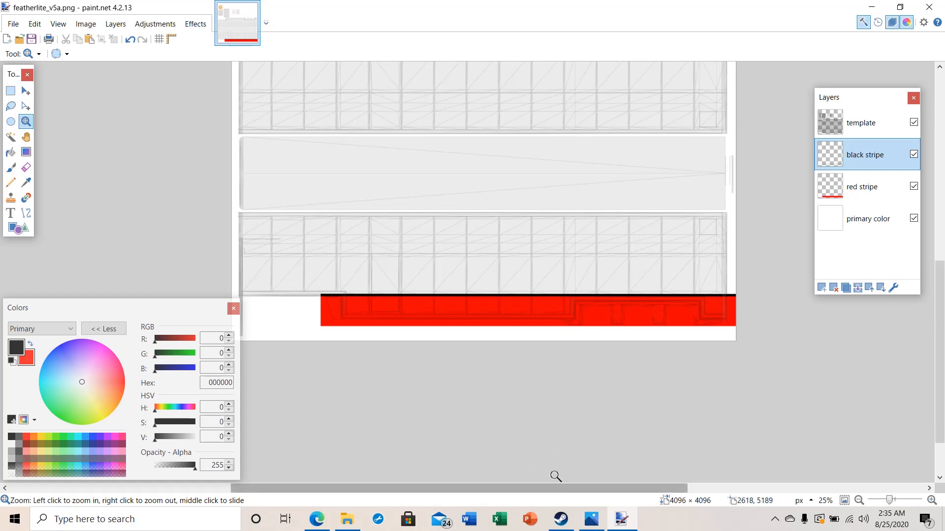
{"action": "left_click", "coordinate": [592, 520]}
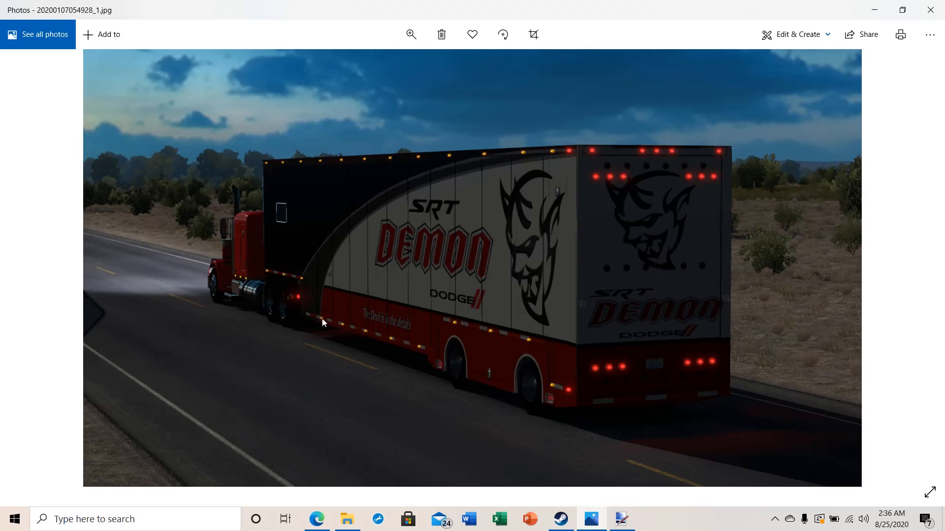
{"action": "left_click", "coordinate": [622, 521]}
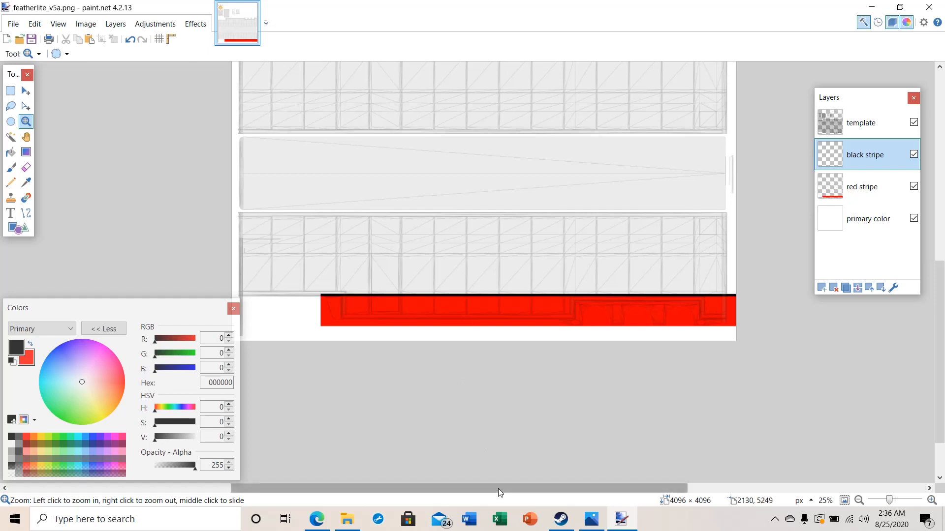
Move the Layers window beside the tools to clear the canvas and frame the whole lower trailer side
{"action": "left_click_drag", "start_coordinate": [498, 489], "coordinate": [486, 492]}
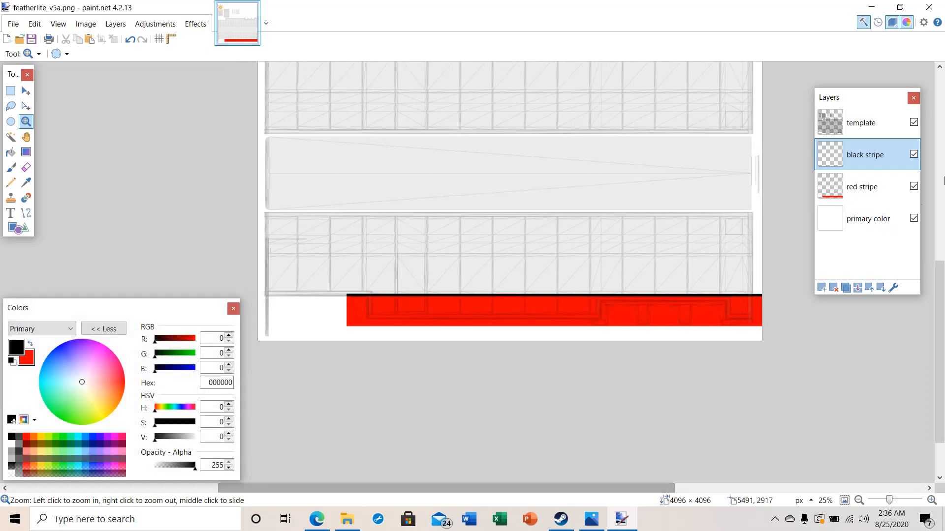
{"action": "left_click_drag", "start_coordinate": [877, 96], "coordinate": [106, 75]}
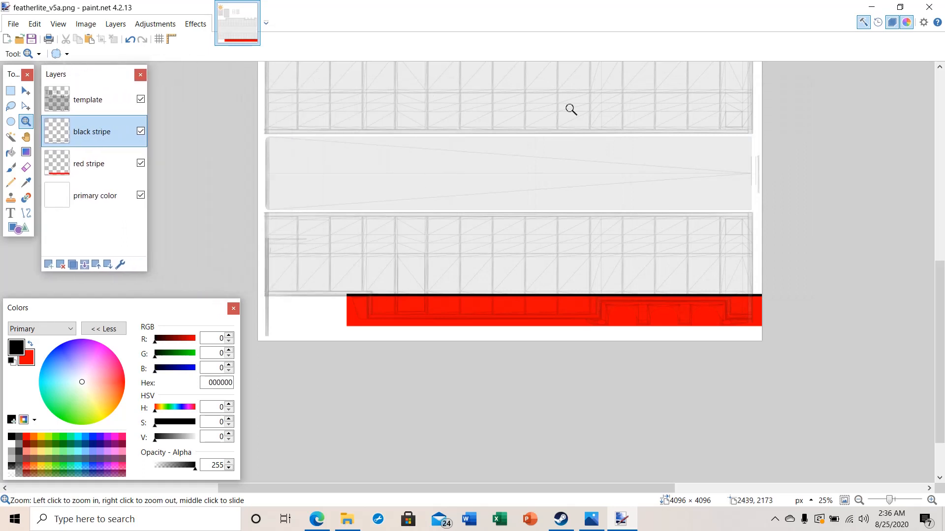
{"action": "left_click", "coordinate": [486, 276]}
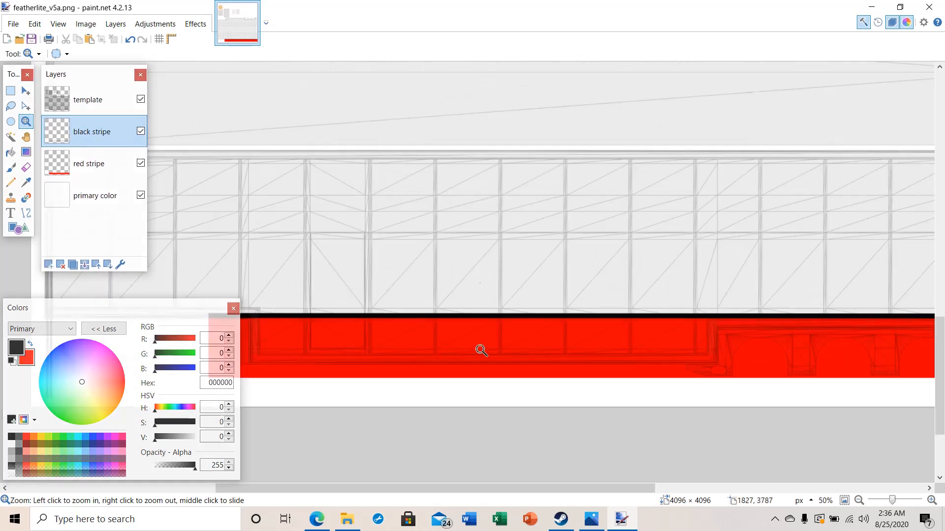
{"action": "mouse_move", "coordinate": [471, 489]}
{"action": "left_mouse_down"}
{"action": "mouse_move", "coordinate": [414, 493]}
{"action": "mouse_move", "coordinate": [474, 494]}
{"action": "left_mouse_up"}
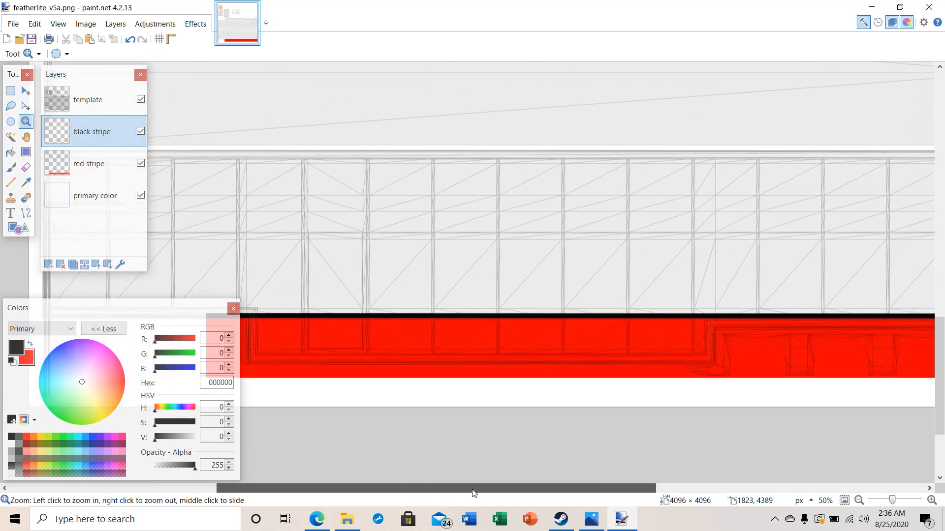
{"action": "right_click", "coordinate": [482, 368]}
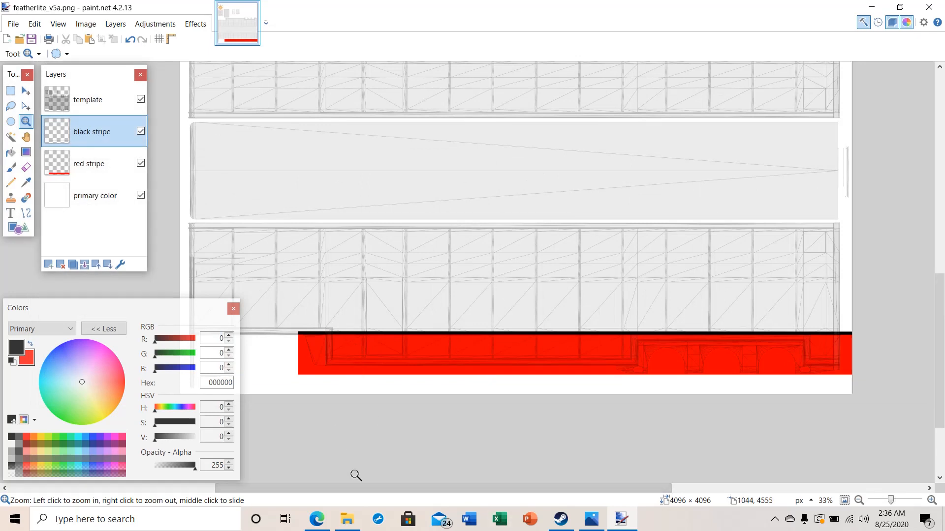
{"action": "left_click_drag", "start_coordinate": [415, 488], "coordinate": [422, 489]}
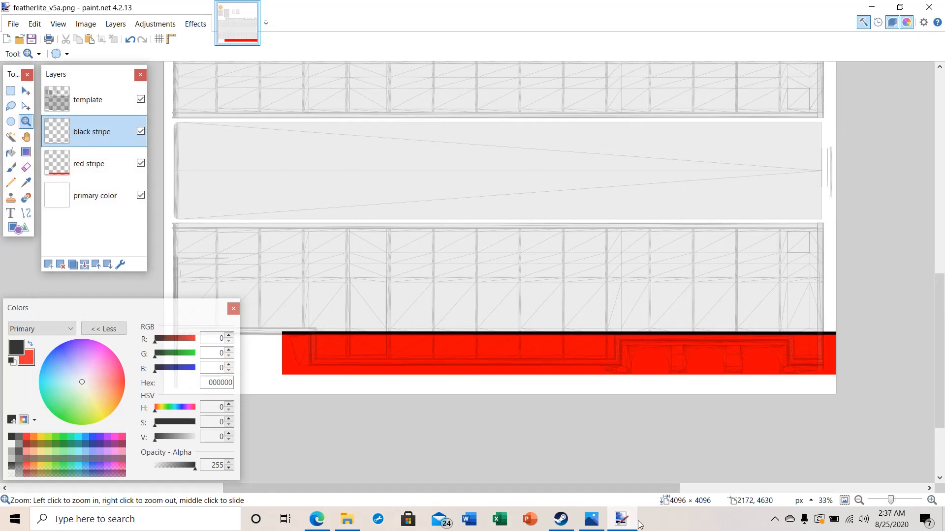
Add a new layer named "secondary layer" between the black stripe and template layers
{"action": "left_click", "coordinate": [49, 266]}
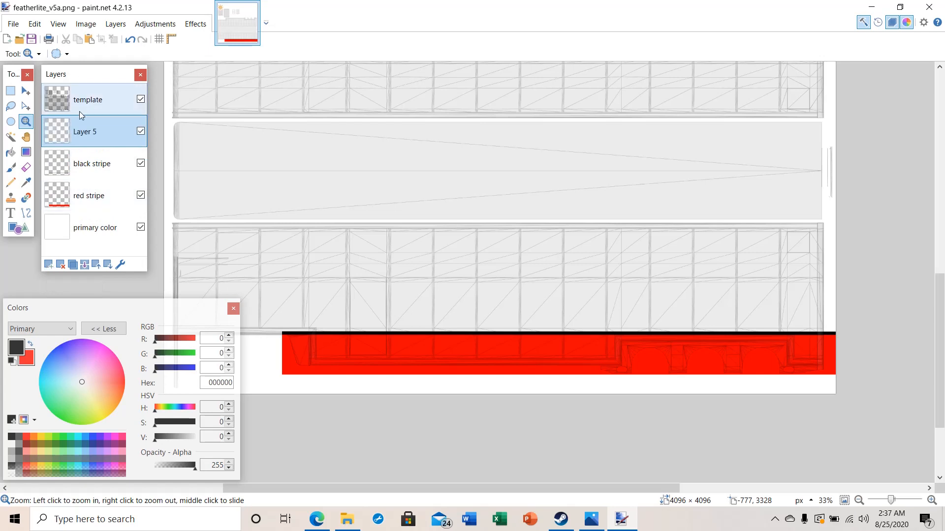
{"action": "double_click", "coordinate": [86, 131]}
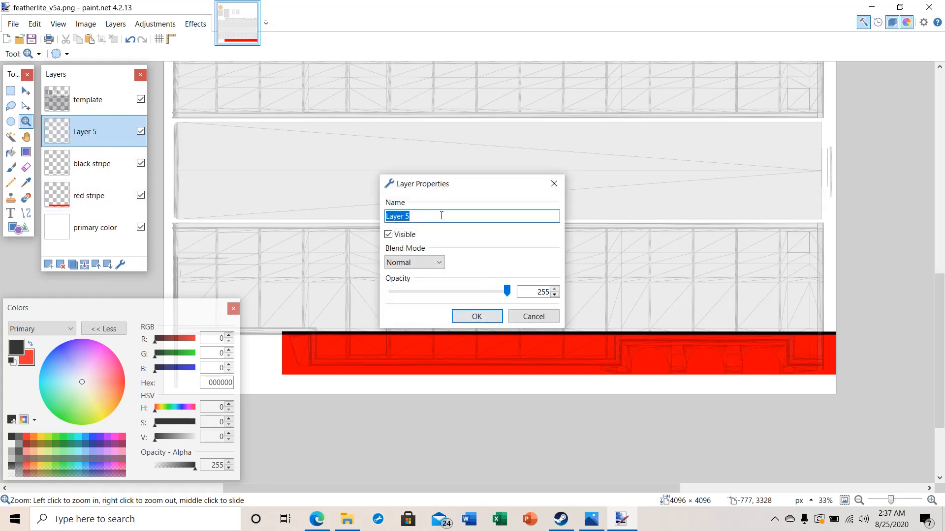
{"action": "type", "text": "secondary l"}
{"action": "left_click", "coordinate": [451, 319]}
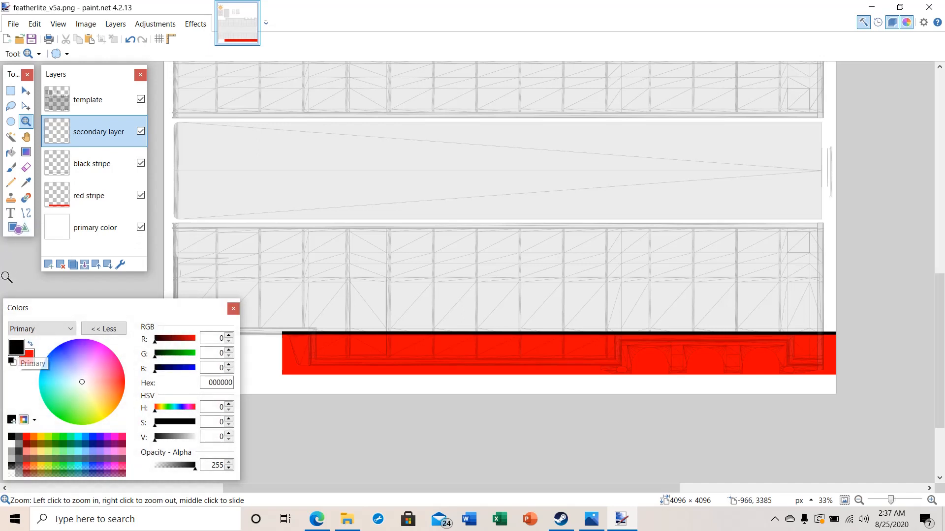
Draw a black diagonal line with brush width 10, about 3041 pixels long, from the red stripe's front part to the trailer side's upper rear corner
{"action": "left_click", "coordinate": [27, 214]}
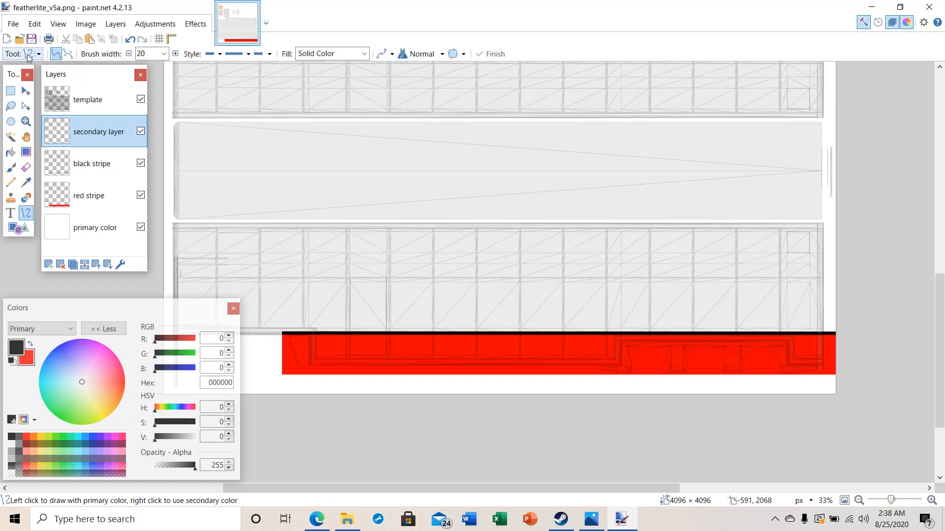
{"action": "left_click", "coordinate": [164, 53]}
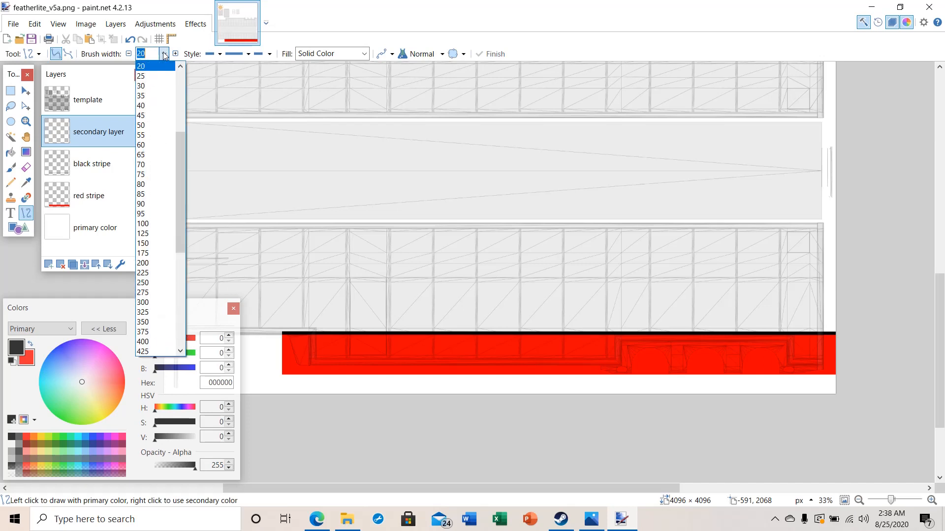
{"action": "left_click_drag", "start_coordinate": [181, 157], "coordinate": [183, 124]}
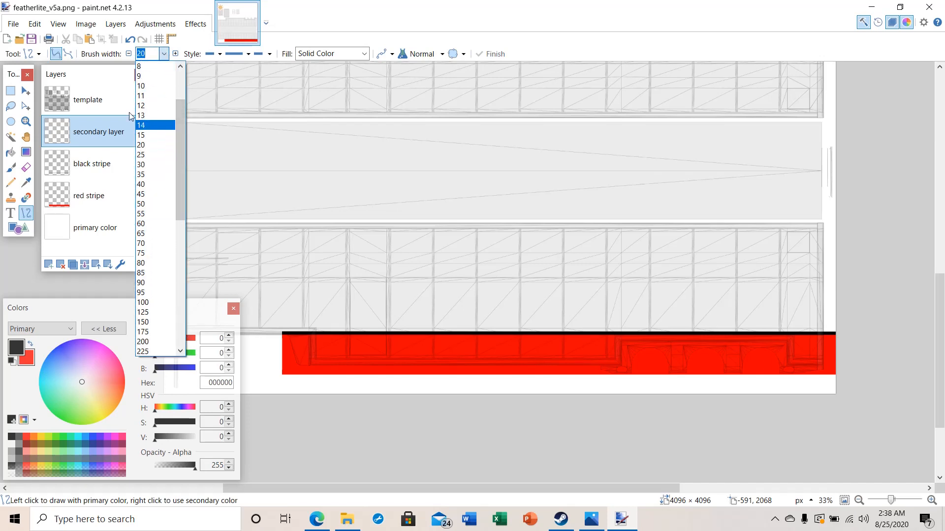
{"action": "left_click", "coordinate": [145, 87]}
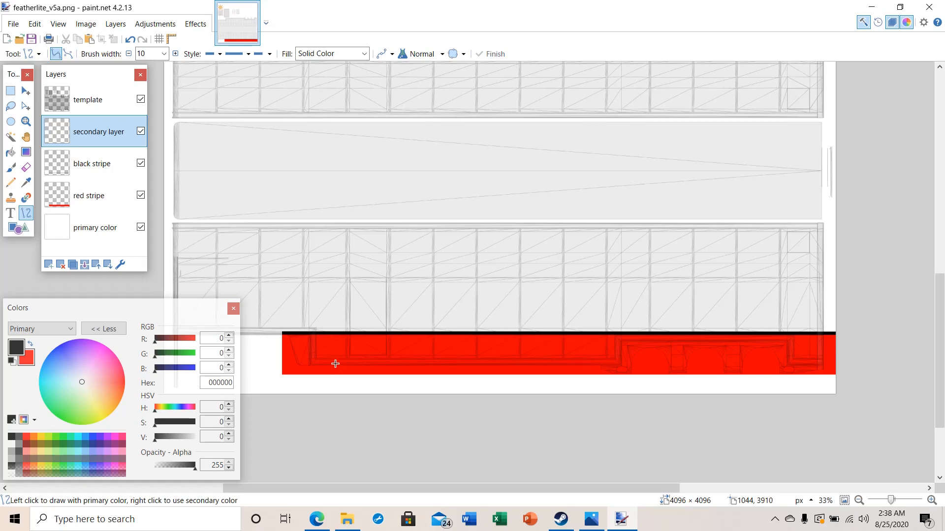
{"action": "left_click_drag", "start_coordinate": [344, 364], "coordinate": [823, 231]}
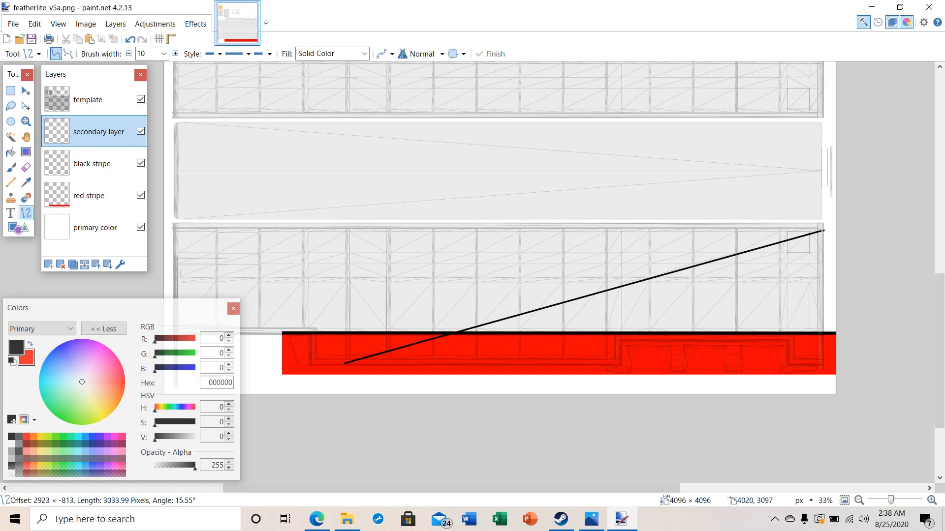
{"action": "left_click_drag", "start_coordinate": [824, 231], "coordinate": [825, 230]}
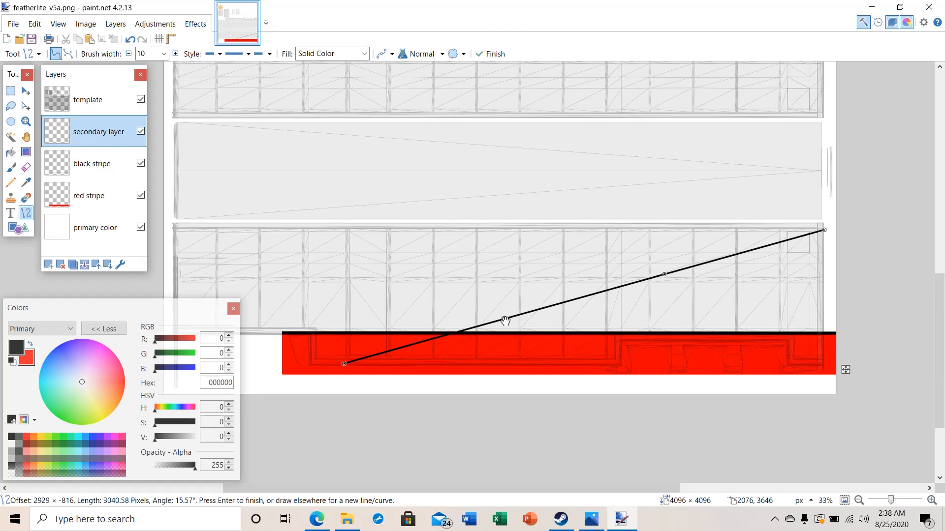
{"action": "key", "text": "Return"}
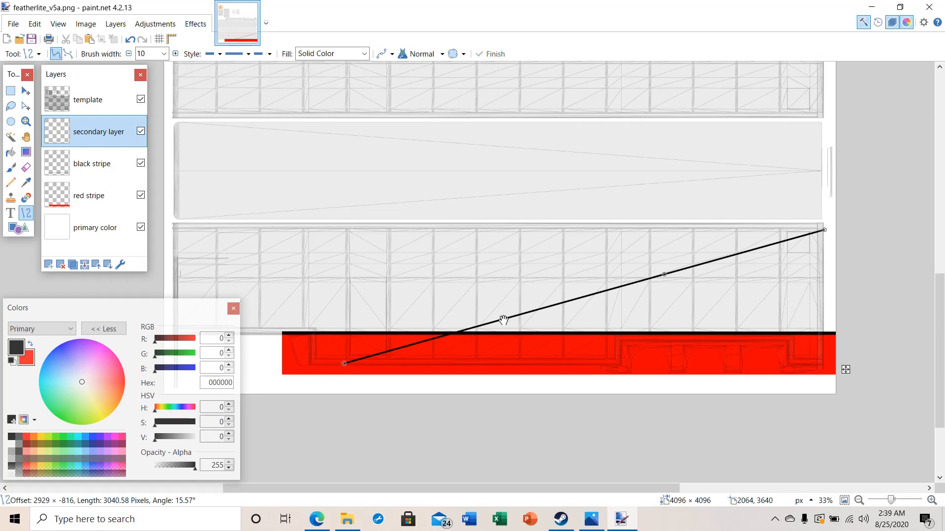
Bend the diagonal line into an upward arc with its two middle control points and lower its front end slightly within the red stripe
{"action": "left_click_drag", "start_coordinate": [503, 320], "coordinate": [425, 294]}
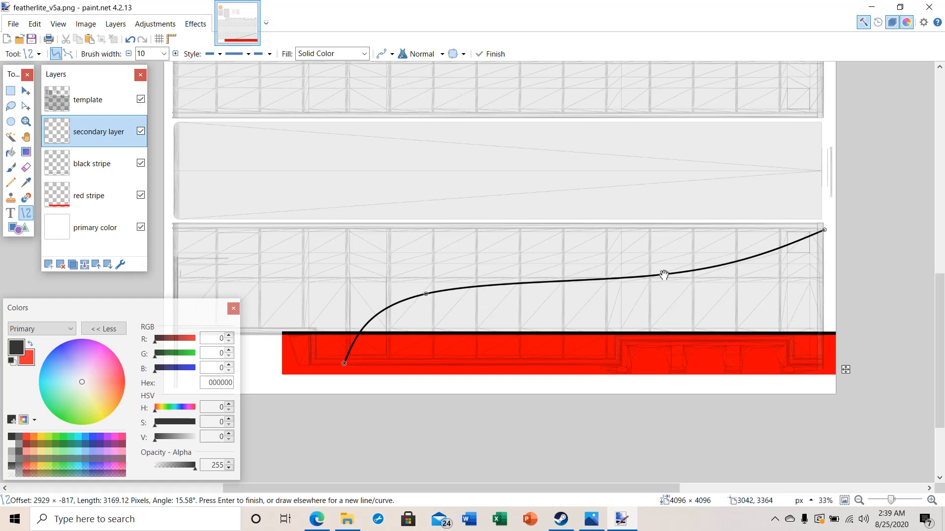
{"action": "left_click_drag", "start_coordinate": [663, 275], "coordinate": [585, 250]}
{"action": "key", "text": "Return"}
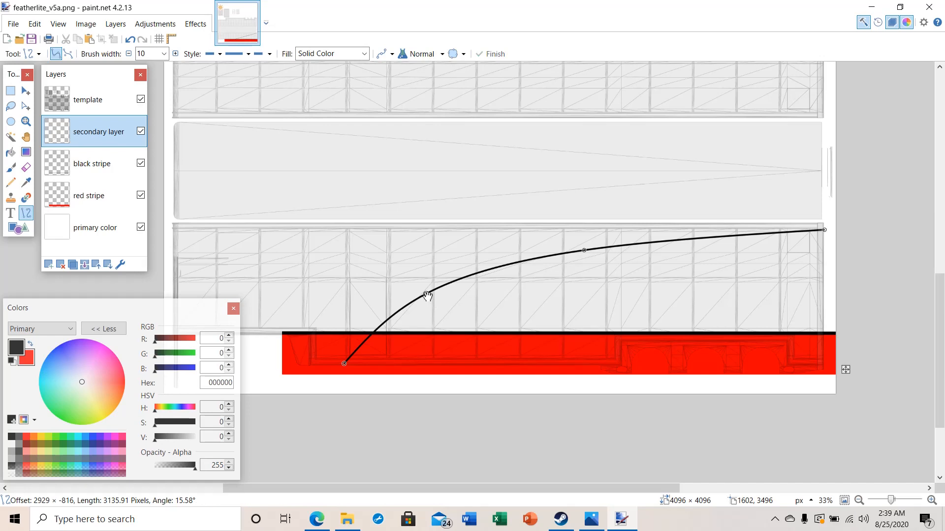
{"action": "left_click_drag", "start_coordinate": [427, 295], "coordinate": [417, 295]}
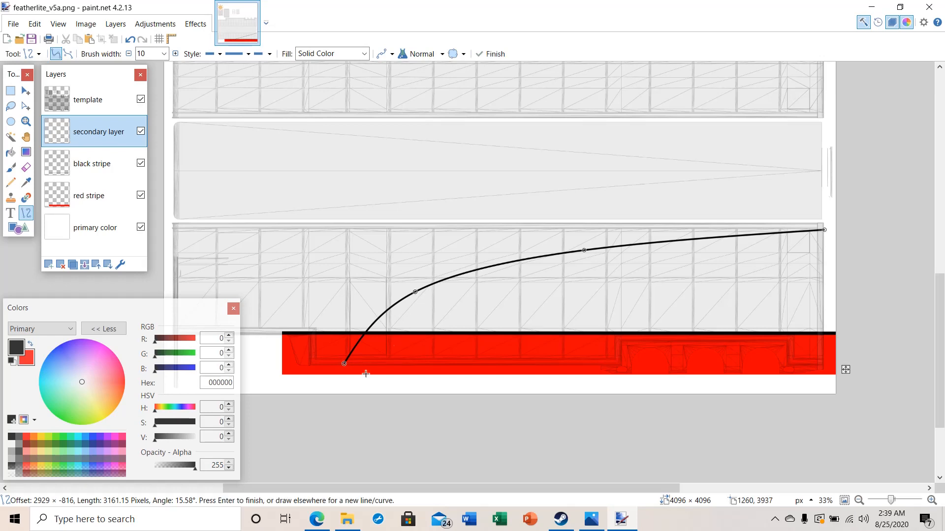
{"action": "left_click_drag", "start_coordinate": [344, 366], "coordinate": [342, 371]}
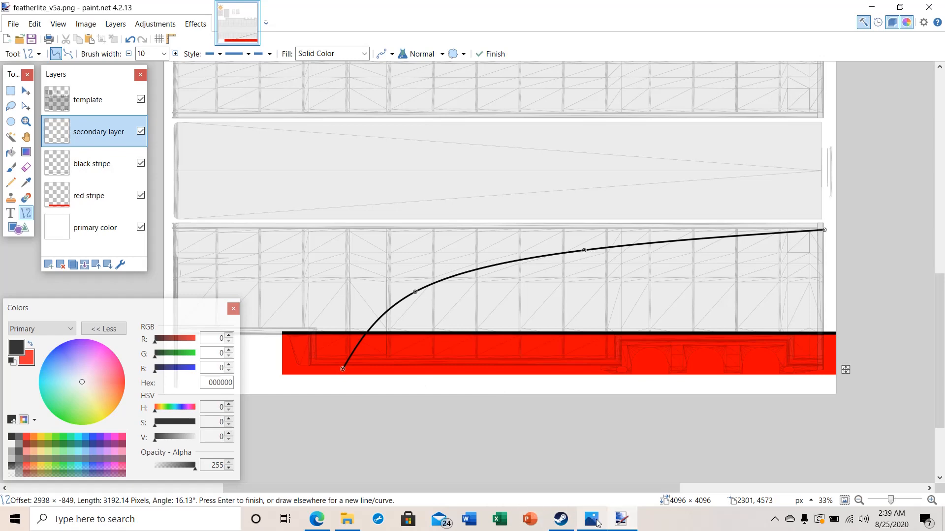
Compare the arc with the reference trailer photo, nudge its two middle control points for a fuller bend, and finish the curve
{"action": "left_click", "coordinate": [590, 520]}
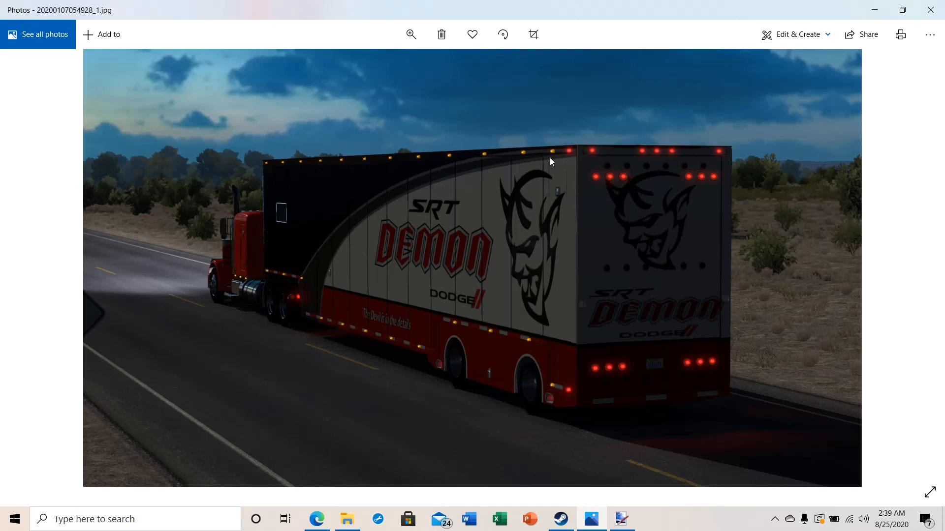
{"action": "left_click", "coordinate": [621, 520]}
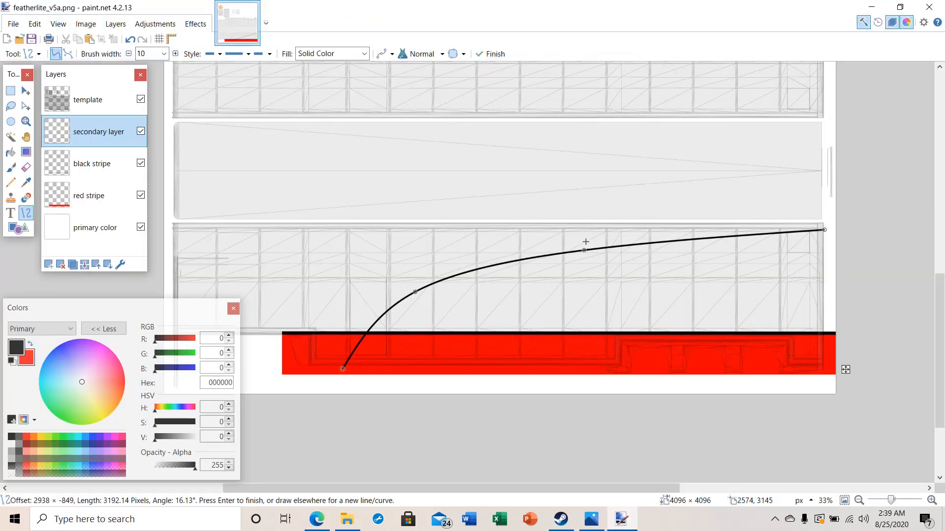
{"action": "left_click_drag", "start_coordinate": [584, 252], "coordinate": [575, 248]}
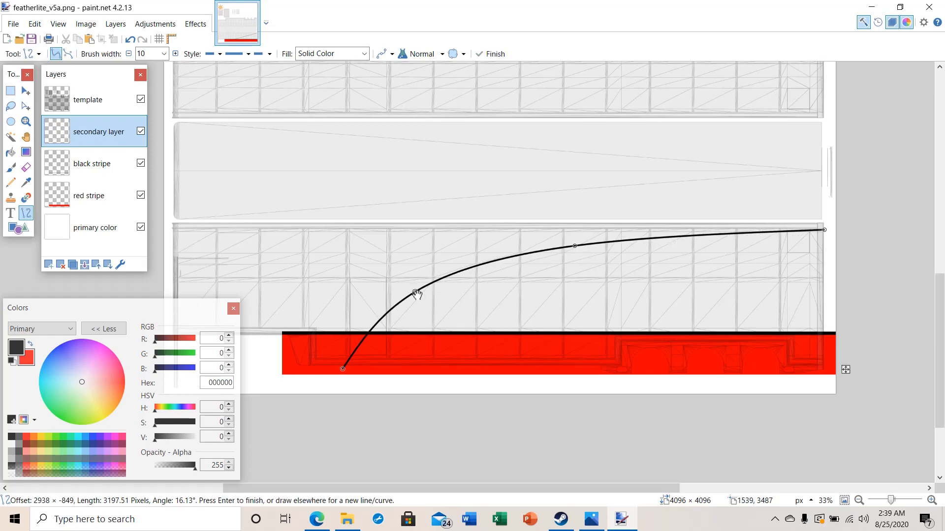
{"action": "left_click_drag", "start_coordinate": [417, 294], "coordinate": [417, 295]}
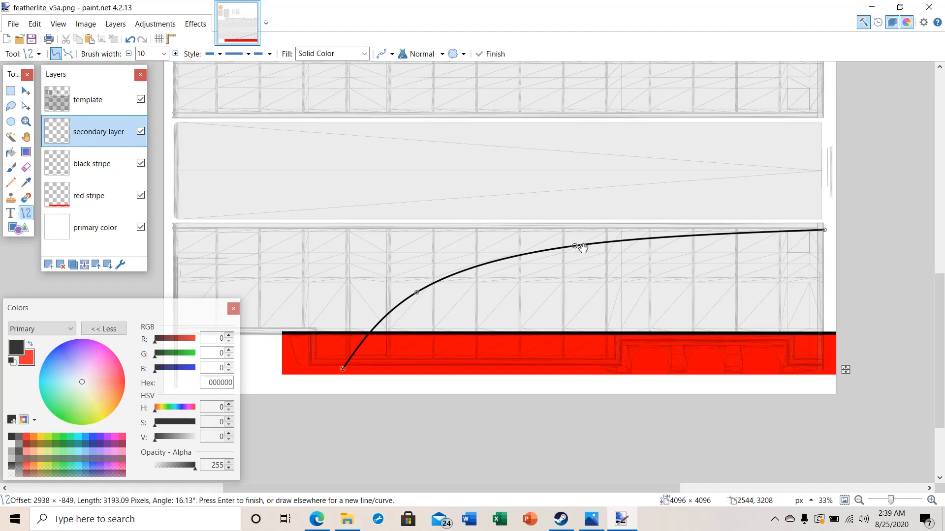
{"action": "left_click_drag", "start_coordinate": [577, 247], "coordinate": [576, 247]}
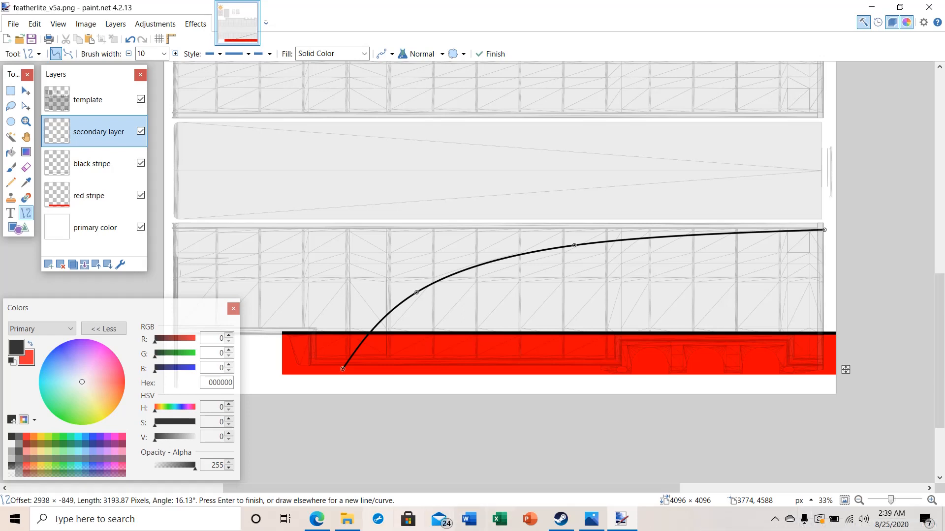
{"action": "left_click", "coordinate": [111, 328]}
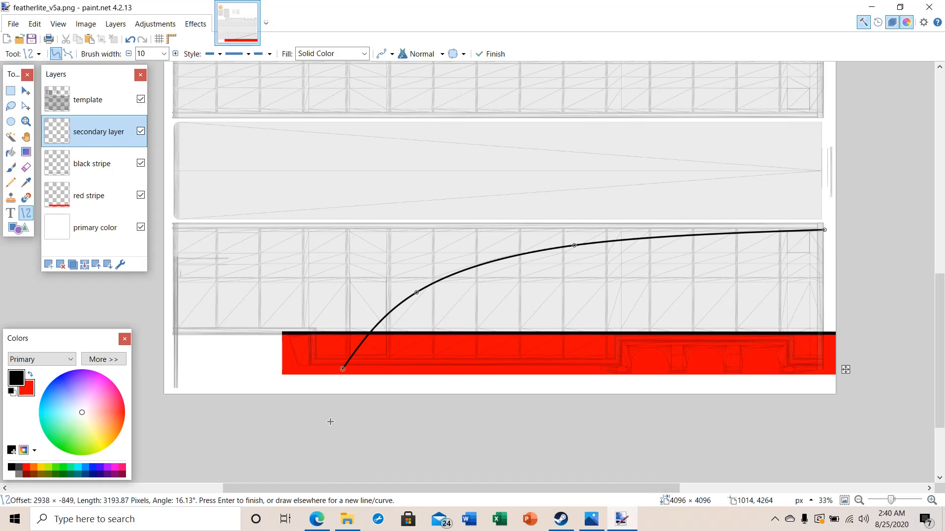
{"action": "left_click", "coordinate": [483, 55]}
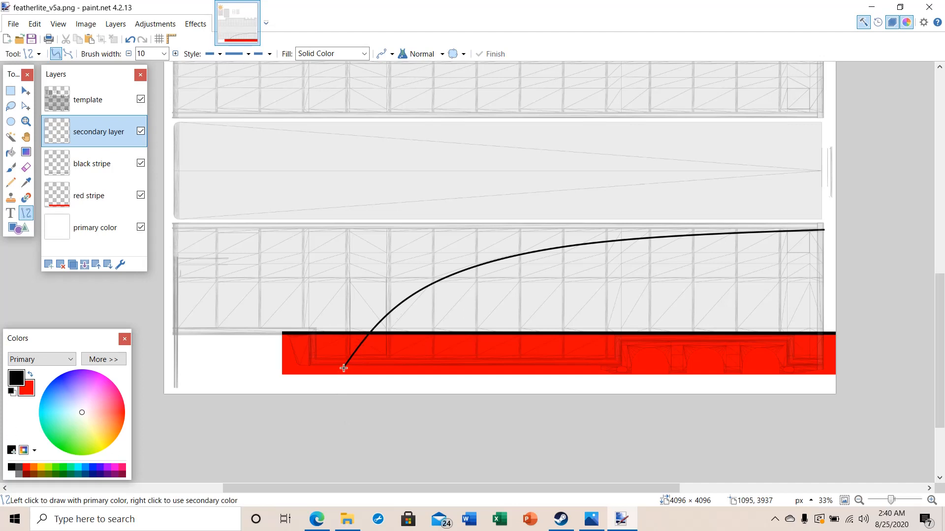
Extend the outline forward from the arc's lower end with black lines about 511 pixels forward, 164 up and 562 to the template's front edge
{"action": "left_click_drag", "start_coordinate": [345, 367], "coordinate": [260, 368]}
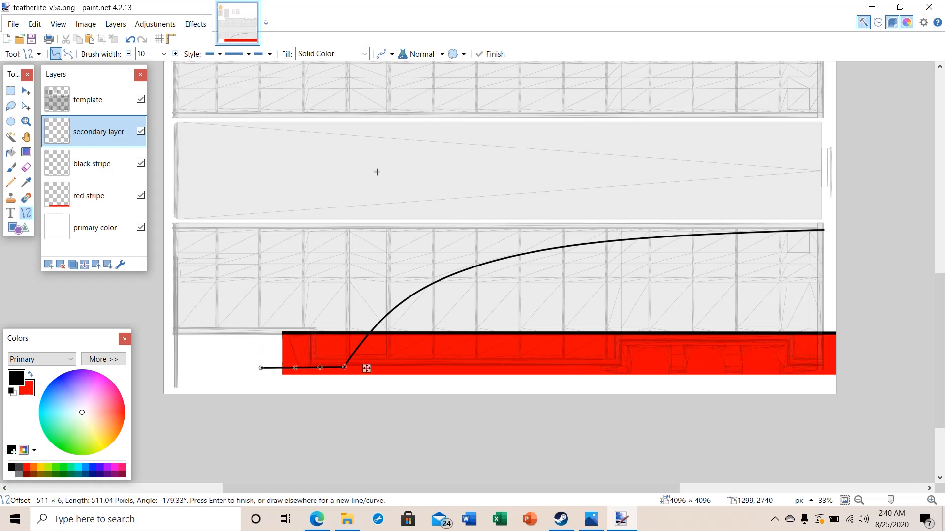
{"action": "left_click", "coordinate": [487, 54]}
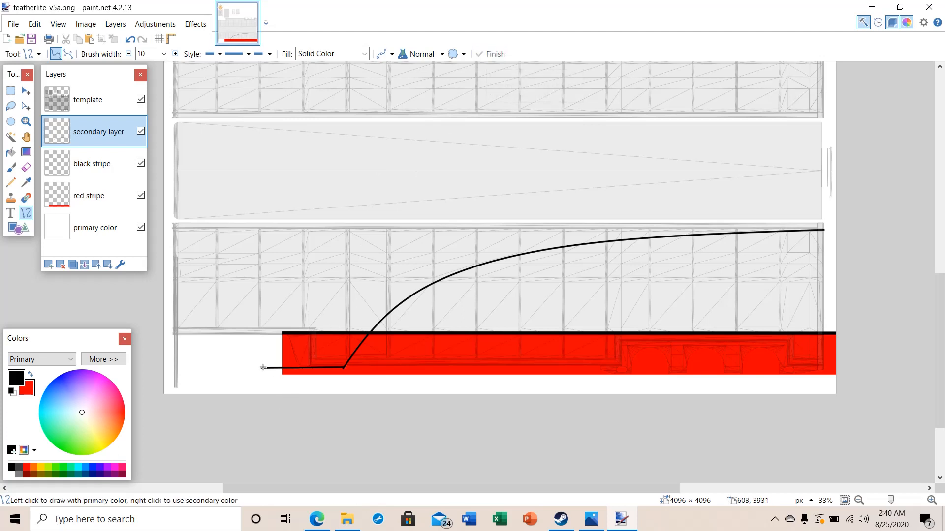
{"action": "left_click_drag", "start_coordinate": [263, 370], "coordinate": [261, 345]}
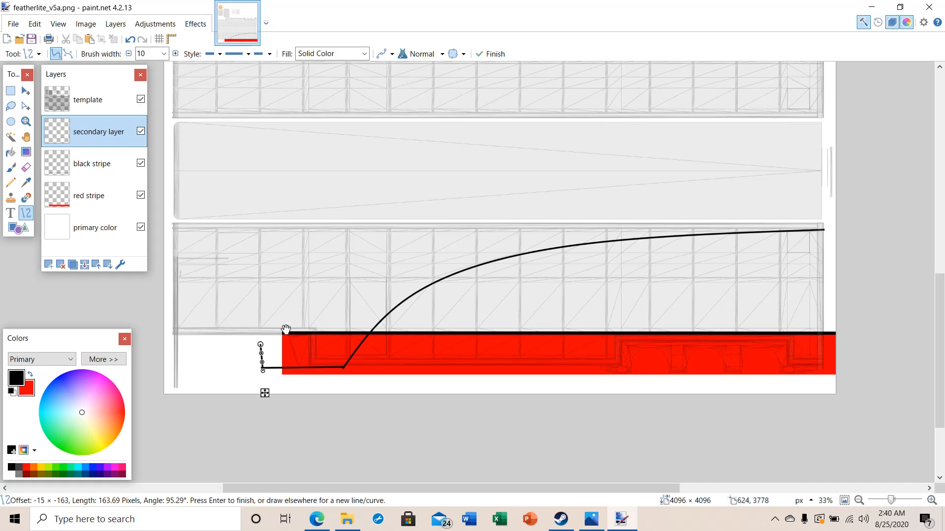
{"action": "left_click", "coordinate": [490, 54]}
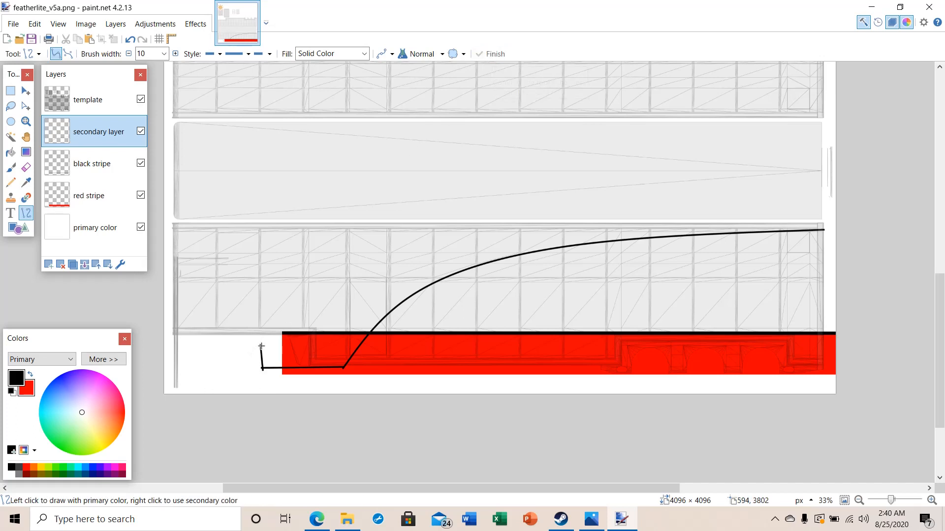
{"action": "left_click_drag", "start_coordinate": [261, 345], "coordinate": [168, 346]}
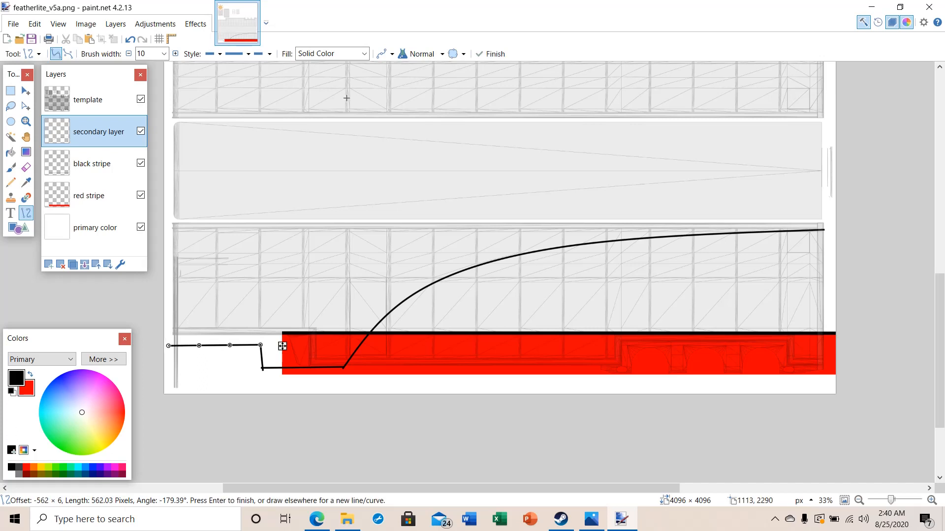
{"action": "left_click", "coordinate": [489, 53]}
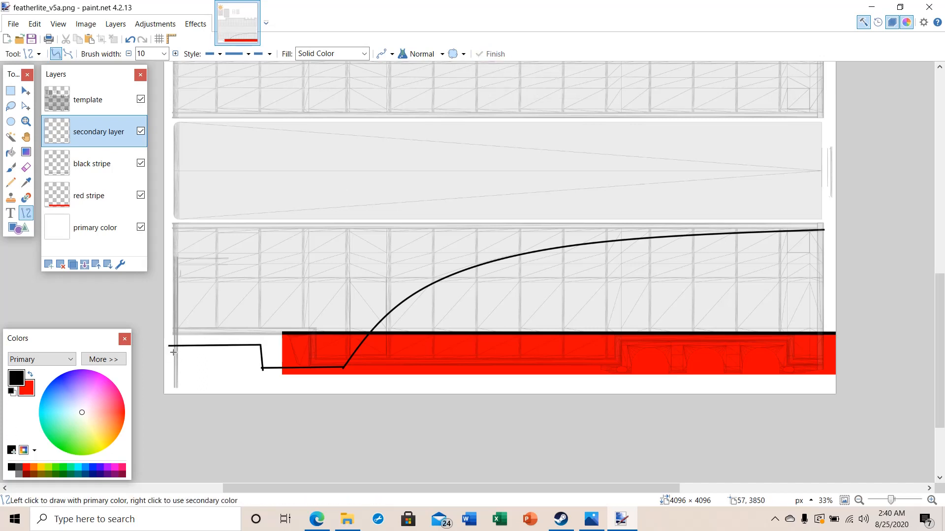
Draw a vertical black line about 1387 pixels long up the trailer's front edge to the gap above the roof panel
{"action": "left_click_drag", "start_coordinate": [170, 346], "coordinate": [169, 221]}
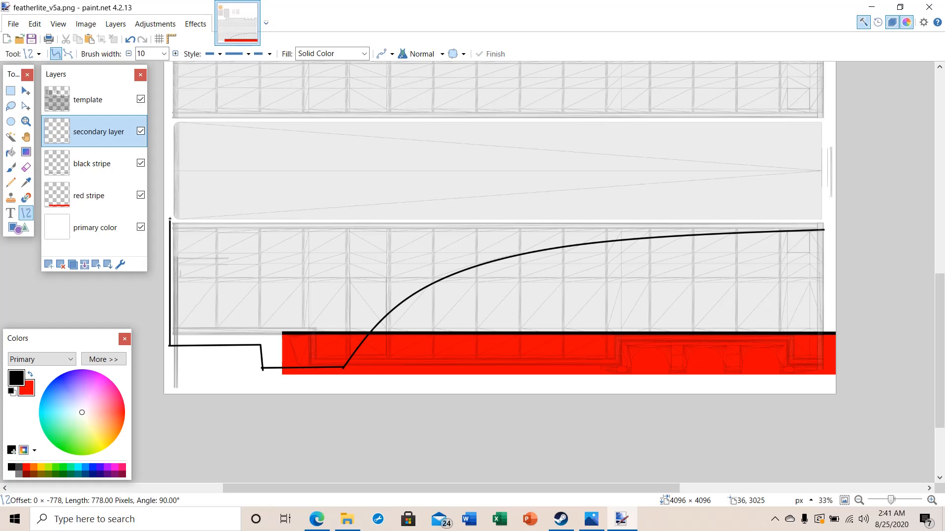
{"action": "left_click_drag", "start_coordinate": [169, 219], "coordinate": [171, 118]}
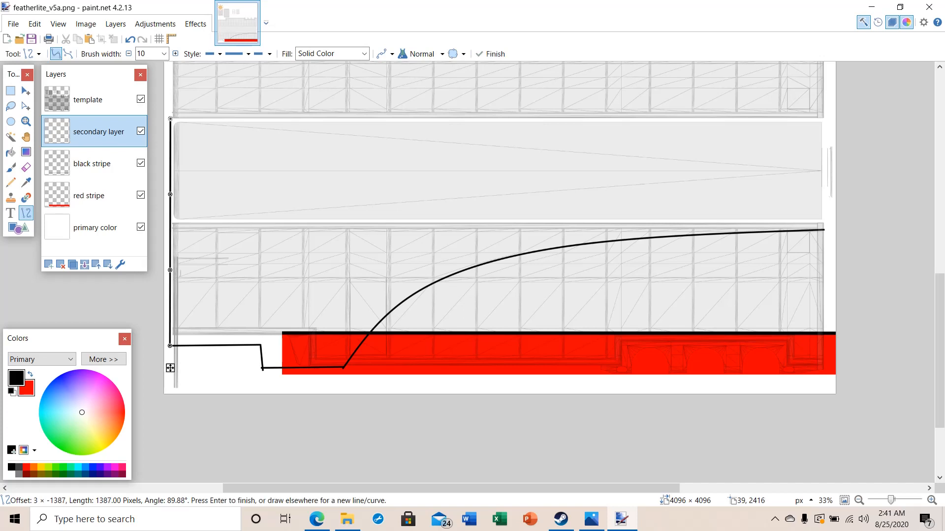
{"action": "left_click", "coordinate": [491, 54]}
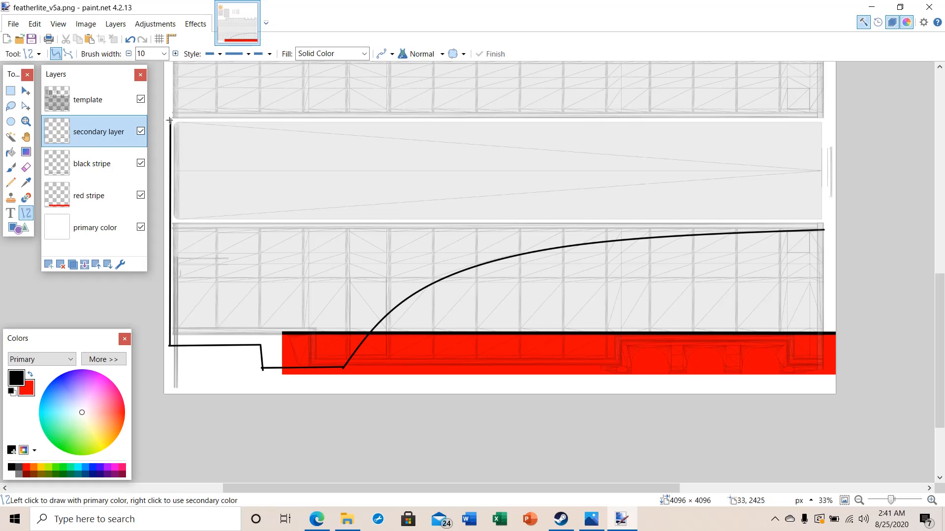
Close the outline with a horizontal line about 4015 pixels long above the roof panel and a 670-pixel vertical line down to the arc's rear end
{"action": "left_click_drag", "start_coordinate": [170, 120], "coordinate": [828, 120]}
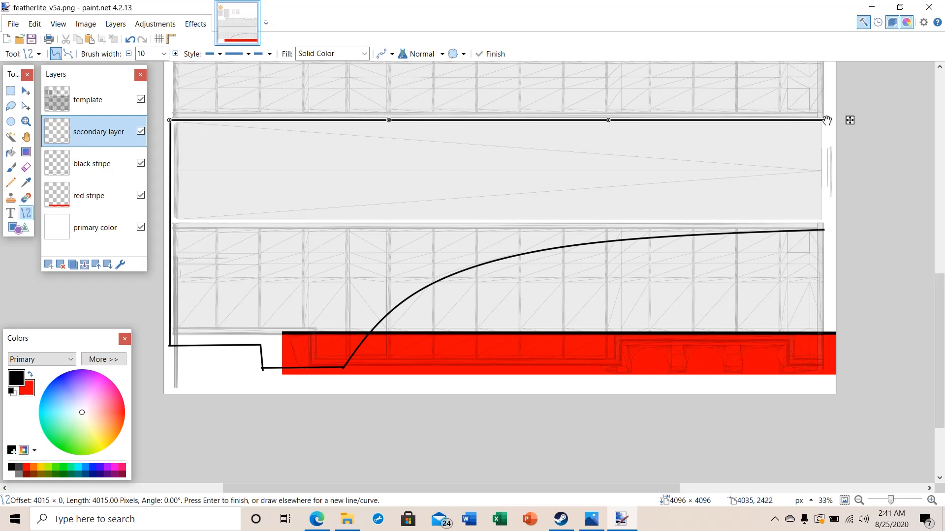
{"action": "left_click", "coordinate": [492, 54]}
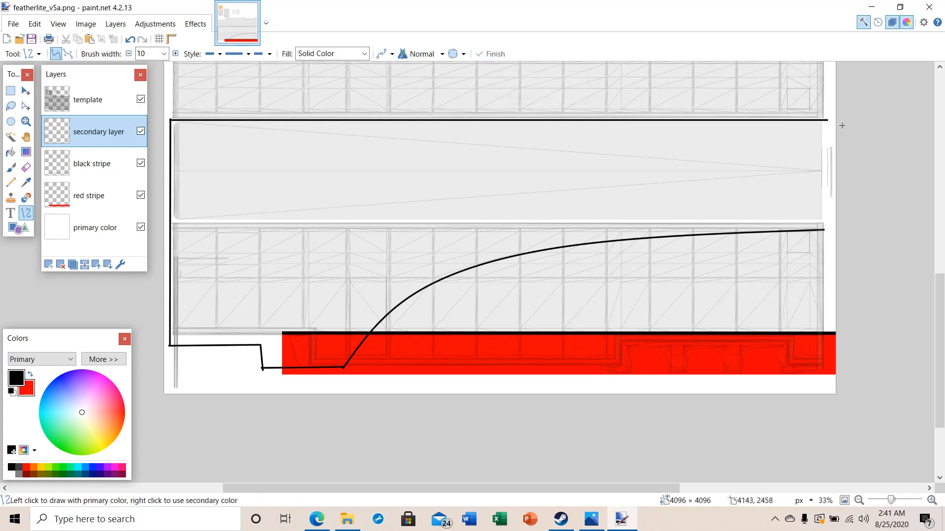
{"action": "left_click_drag", "start_coordinate": [824, 120], "coordinate": [824, 230]}
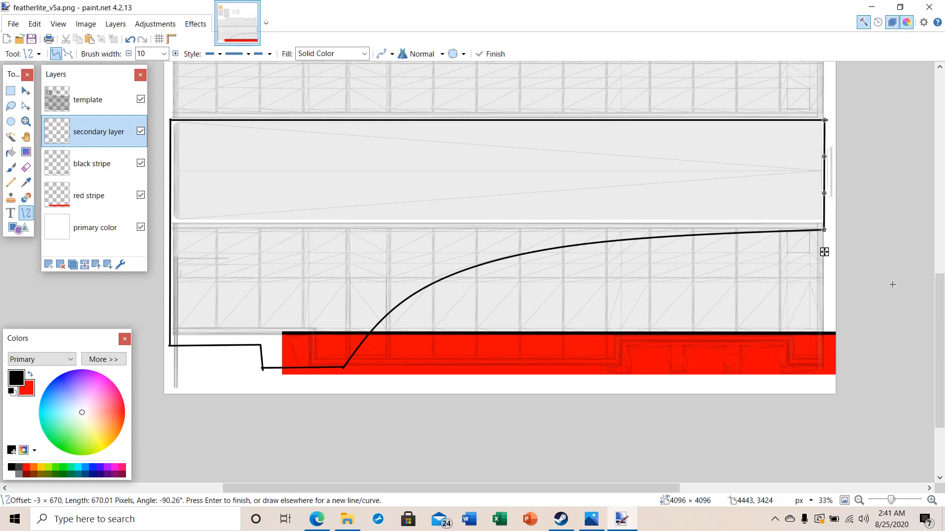
{"action": "left_click", "coordinate": [488, 54]}
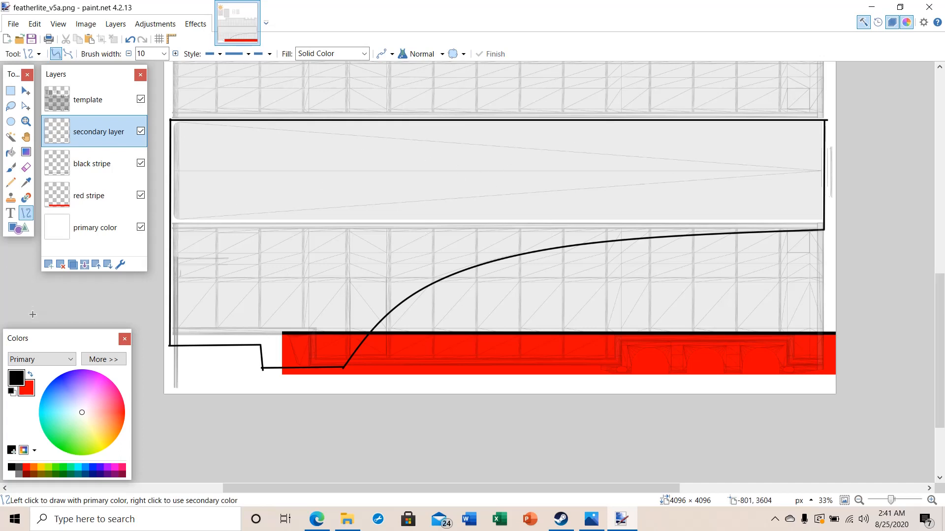
Fill the outlined roof and front side area with black and lower the secondary layer's opacity to about 98
{"action": "left_click", "coordinate": [10, 152]}
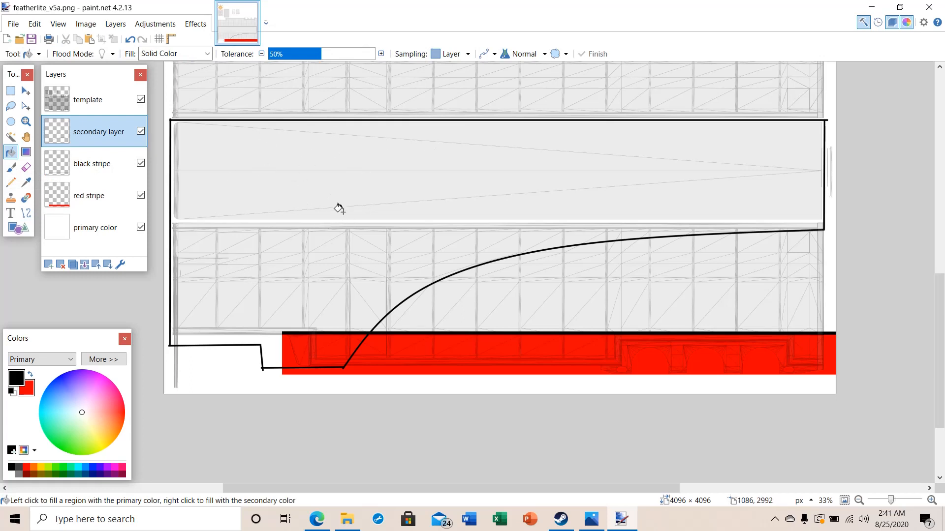
{"action": "left_click", "coordinate": [358, 206]}
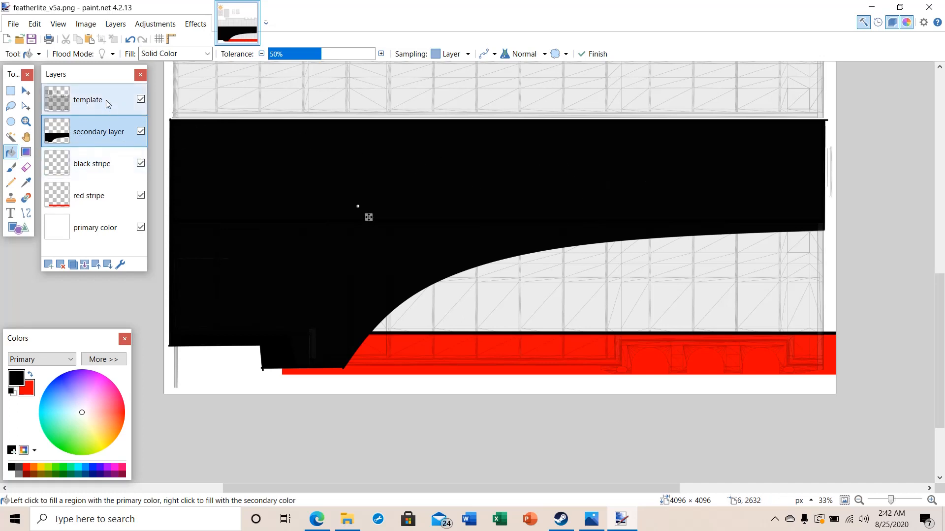
{"action": "double_click", "coordinate": [98, 134]}
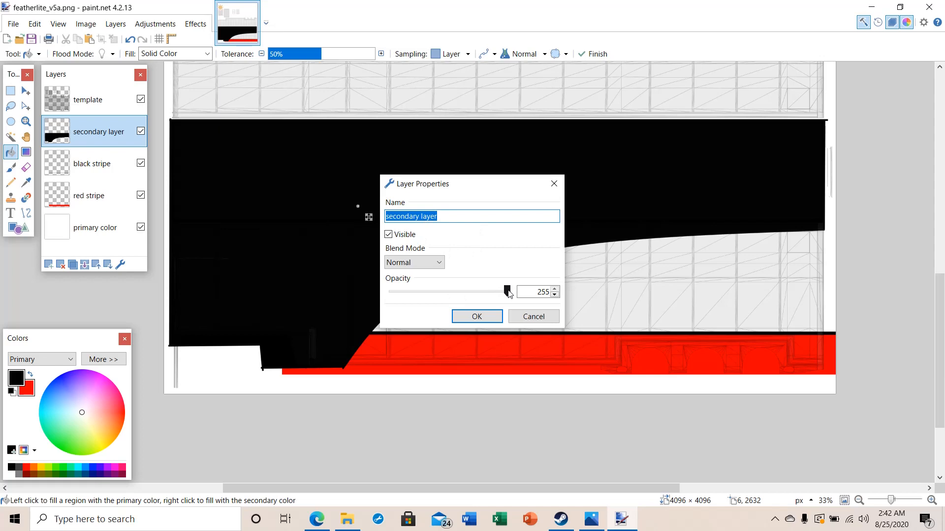
{"action": "left_click_drag", "start_coordinate": [507, 292], "coordinate": [439, 298]}
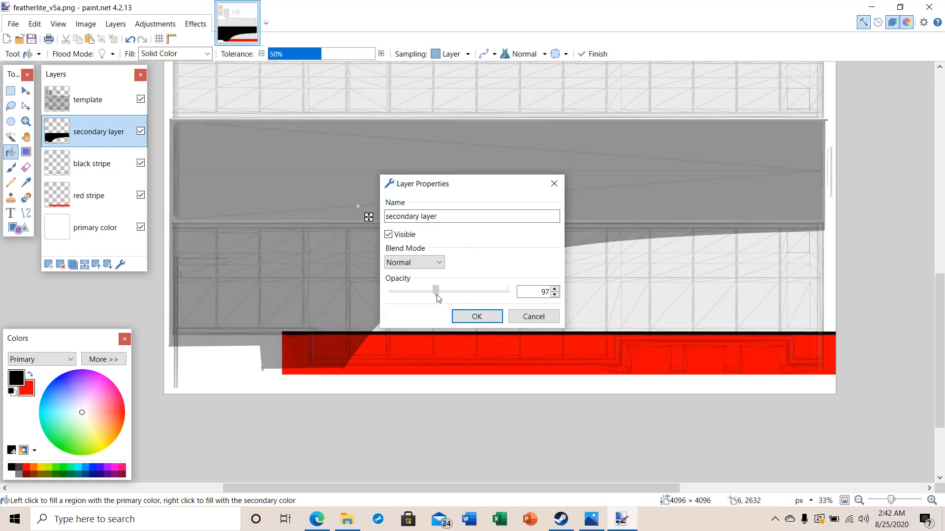
{"action": "left_click", "coordinate": [477, 316]}
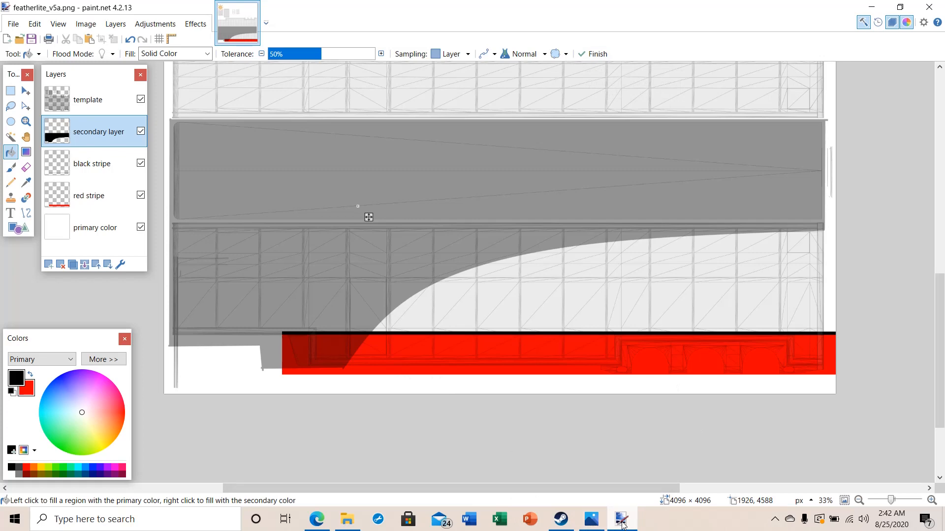
Check the reference photo, recolor the filled area gray, and set the secondary layer's opacity to 186
{"action": "left_click", "coordinate": [591, 521]}
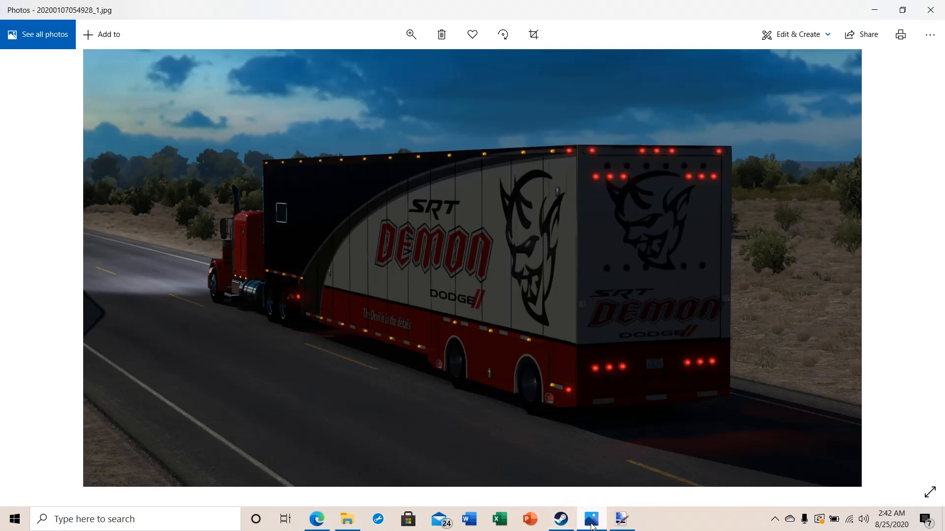
{"action": "left_click", "coordinate": [621, 519]}
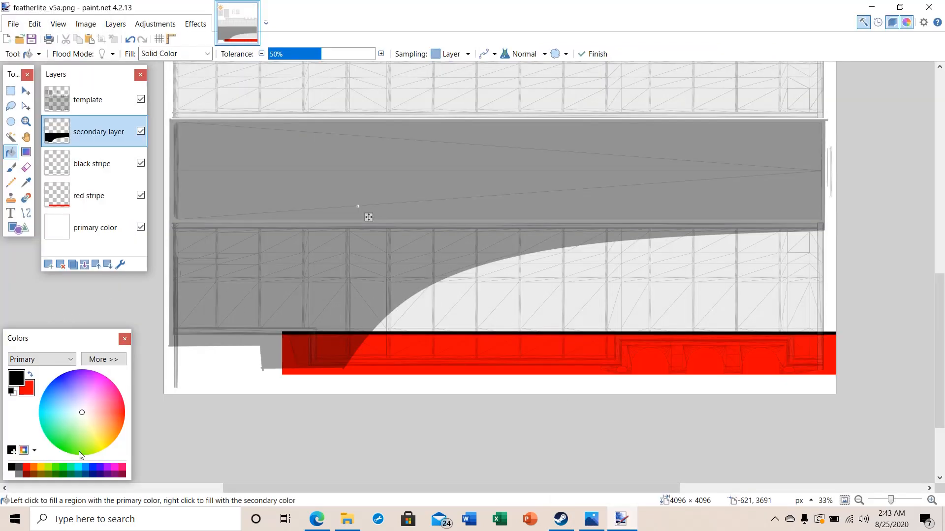
{"action": "left_click", "coordinate": [19, 475]}
{"action": "left_click", "coordinate": [355, 205]}
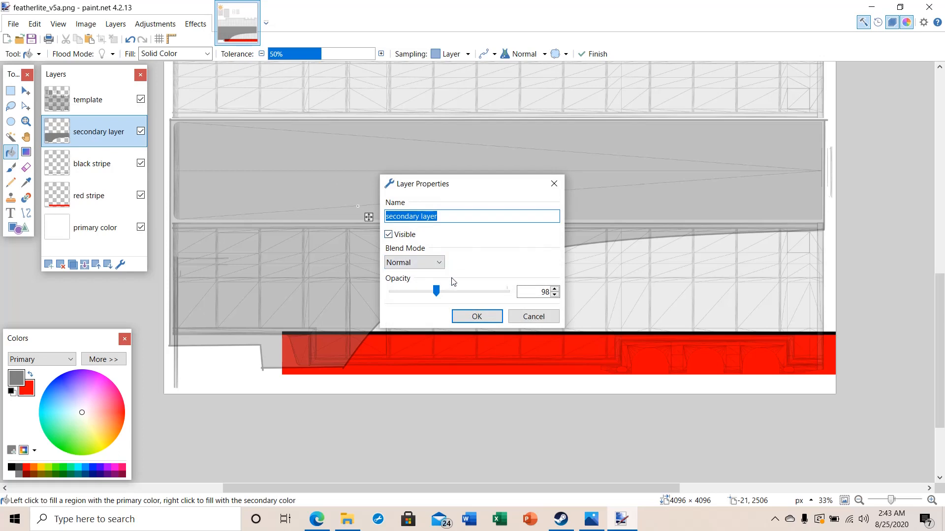
{"action": "left_click_drag", "start_coordinate": [437, 295], "coordinate": [478, 298]}
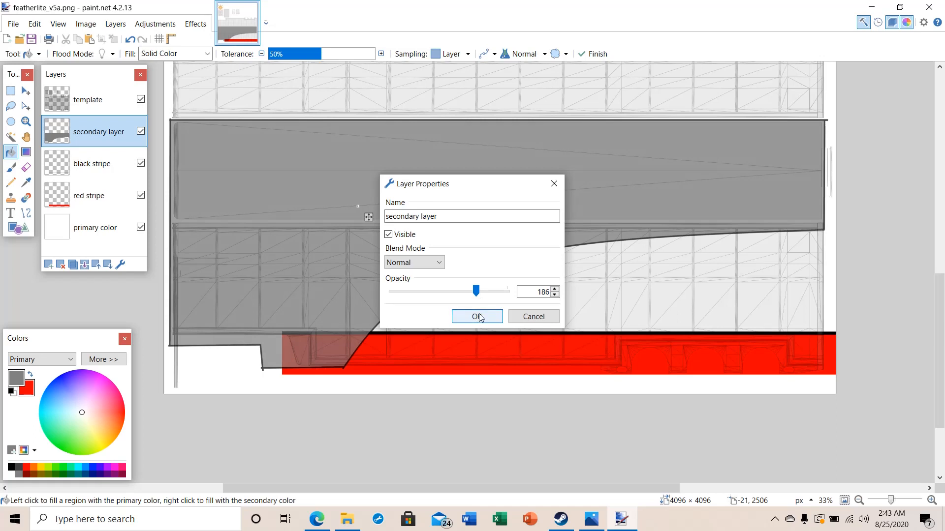
{"action": "left_click", "coordinate": [481, 318]}
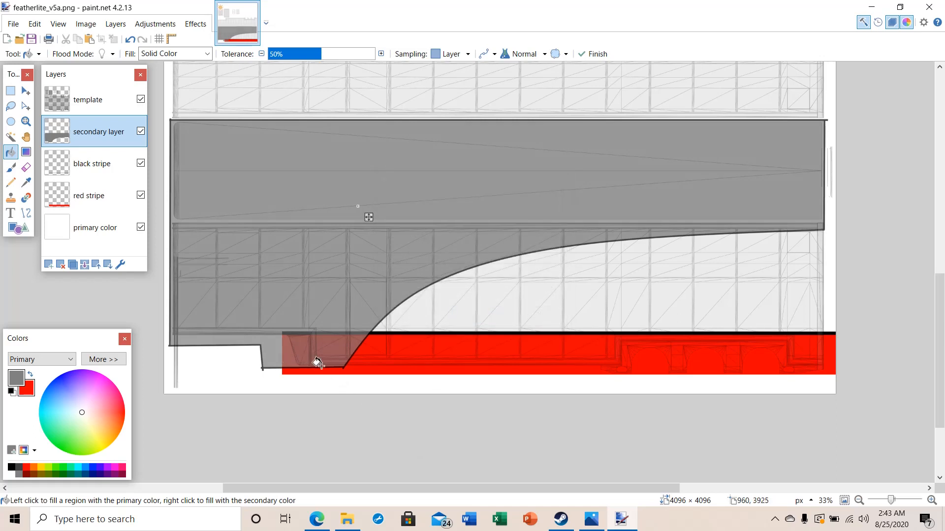
Toggle the visibility of the black stripe and secondary layers off and on to check how they overlap
{"action": "left_click", "coordinate": [141, 164]}
{"action": "left_click", "coordinate": [141, 165]}
{"action": "left_click", "coordinate": [141, 131]}
{"action": "left_click", "coordinate": [141, 131]}
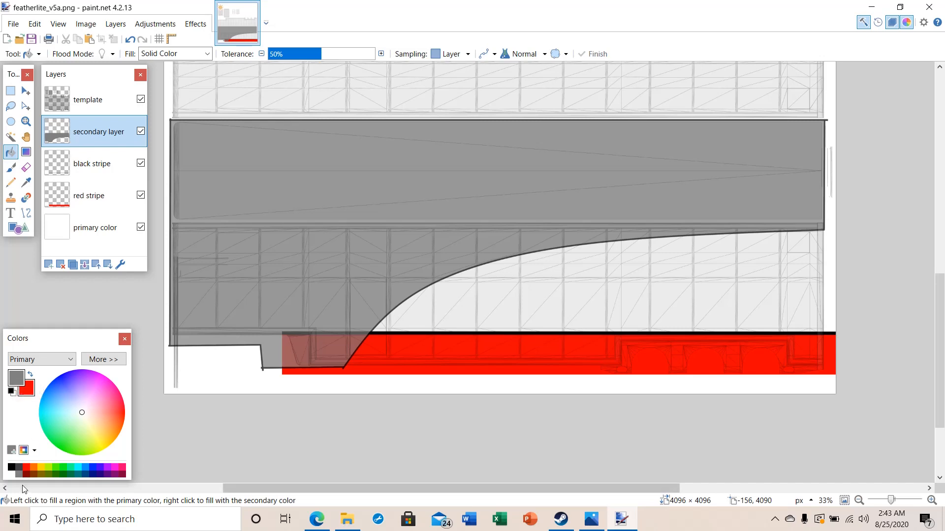
Draw a straight gray line 15 pixels wide and about 3059 pixels long from the arc's lower front end to its rear end
{"action": "left_click", "coordinate": [26, 212]}
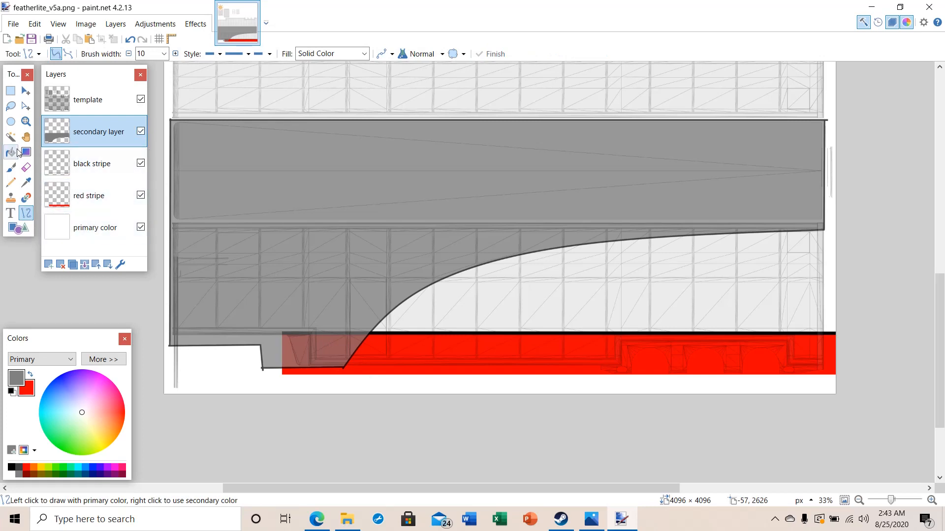
{"action": "left_click", "coordinate": [26, 122]}
{"action": "left_click", "coordinate": [414, 295]}
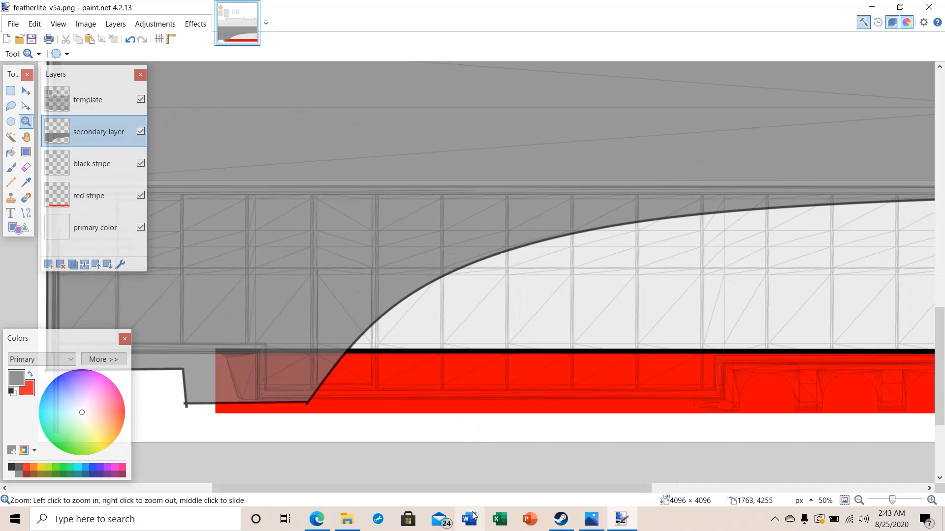
{"action": "left_click_drag", "start_coordinate": [478, 489], "coordinate": [517, 490]}
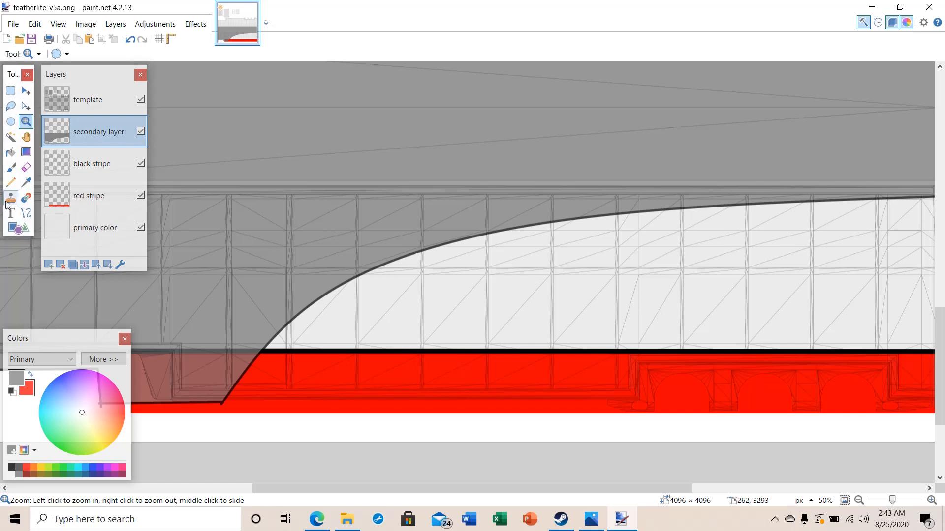
{"action": "left_click", "coordinate": [22, 216]}
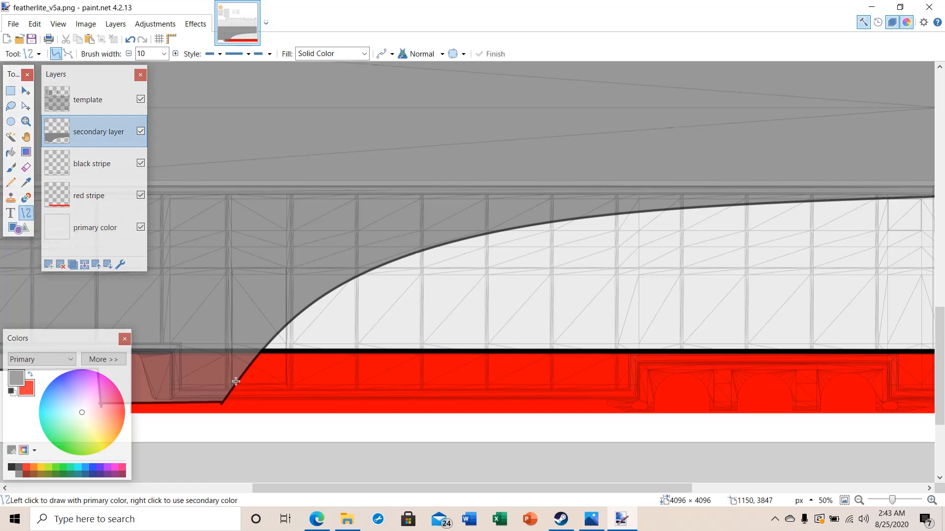
{"action": "left_click", "coordinate": [165, 54]}
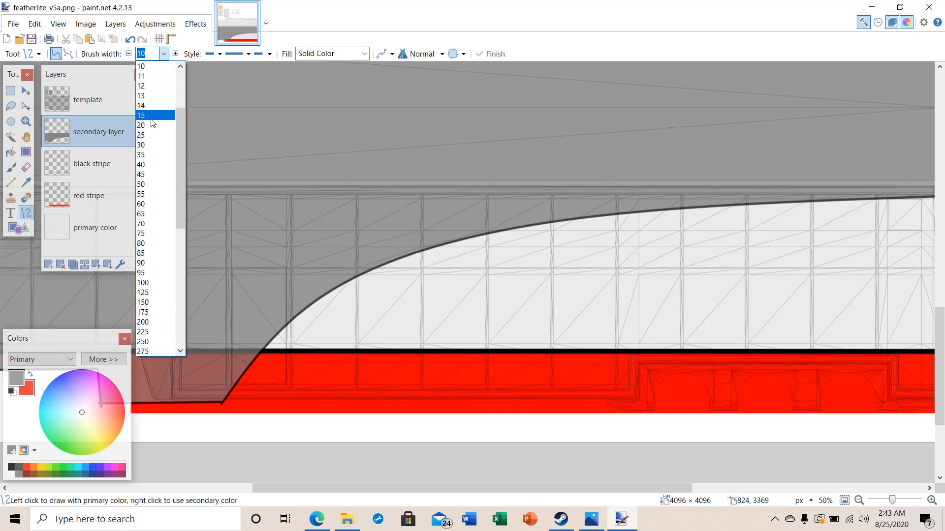
{"action": "left_click", "coordinate": [149, 116]}
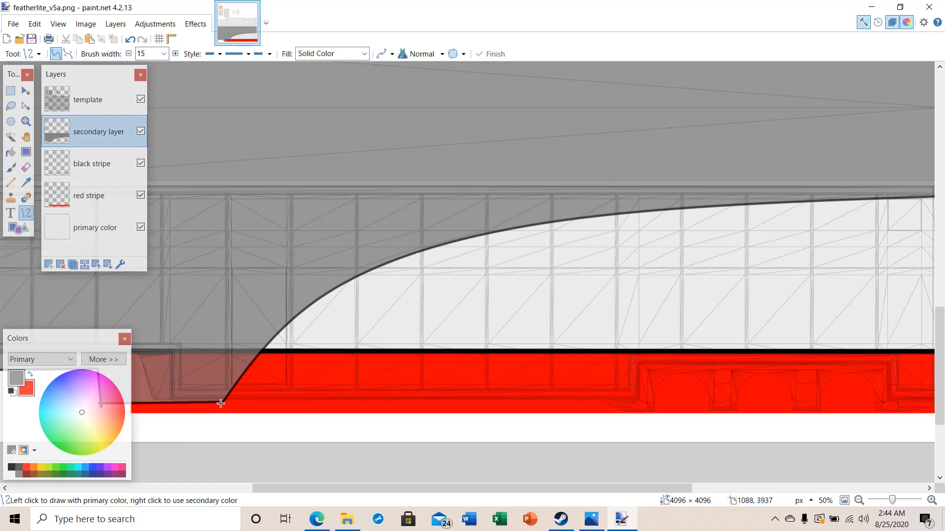
{"action": "left_click_drag", "start_coordinate": [220, 404], "coordinate": [916, 195]}
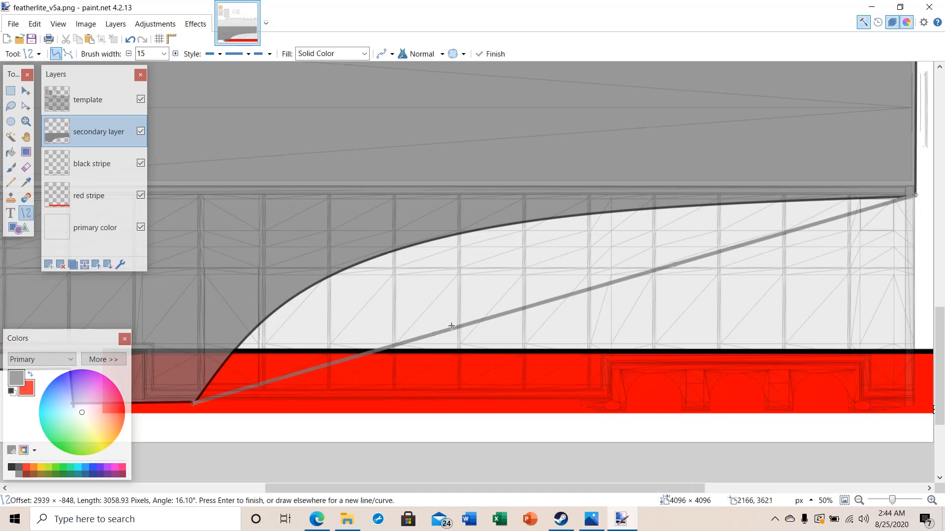
Bend the gray line along the arc to cover its black outline and lower its rear endpoint slightly, making it about 3197 pixels long
{"action": "left_click_drag", "start_coordinate": [433, 334], "coordinate": [366, 269]}
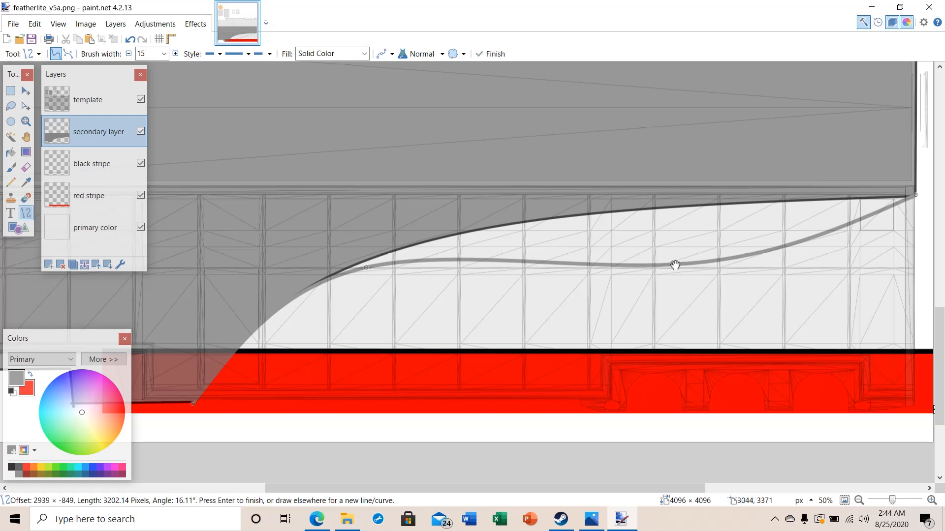
{"action": "left_click_drag", "start_coordinate": [675, 265], "coordinate": [638, 210]}
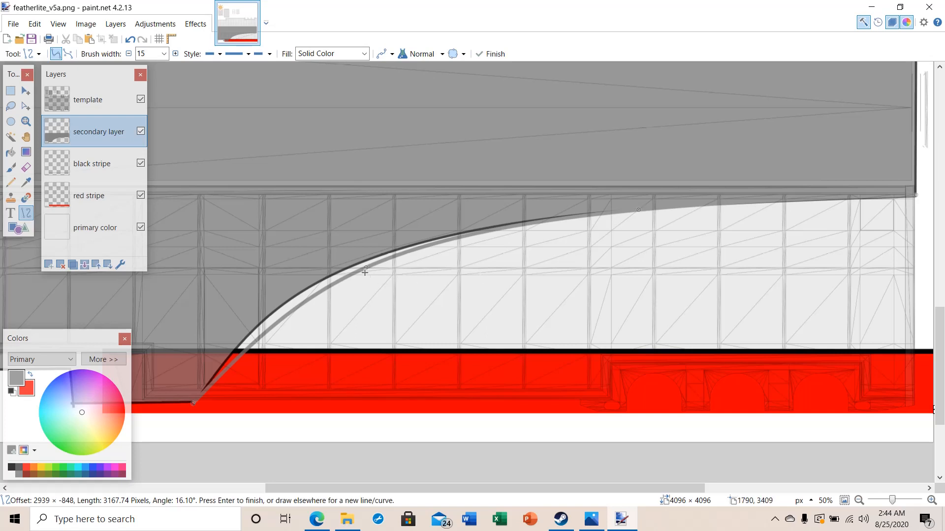
{"action": "left_click_drag", "start_coordinate": [366, 269], "coordinate": [346, 269]}
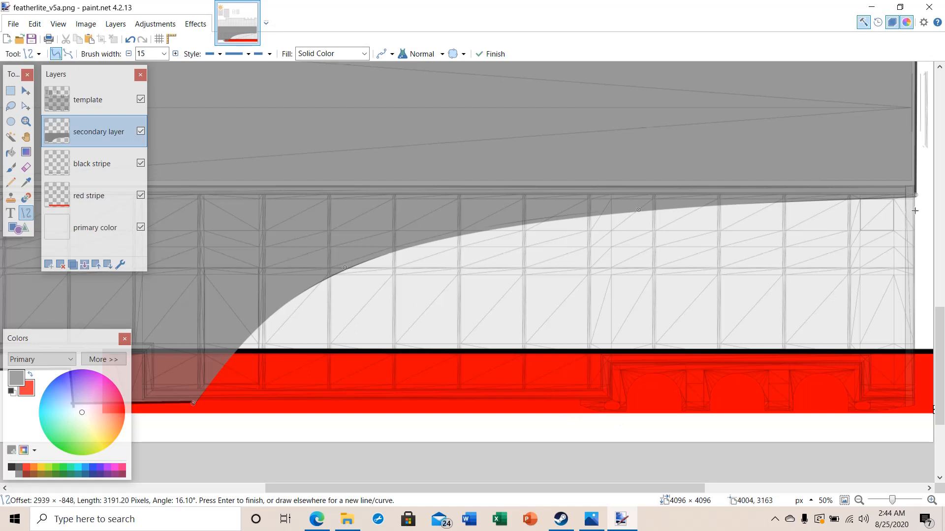
{"action": "left_click_drag", "start_coordinate": [917, 197], "coordinate": [918, 201]}
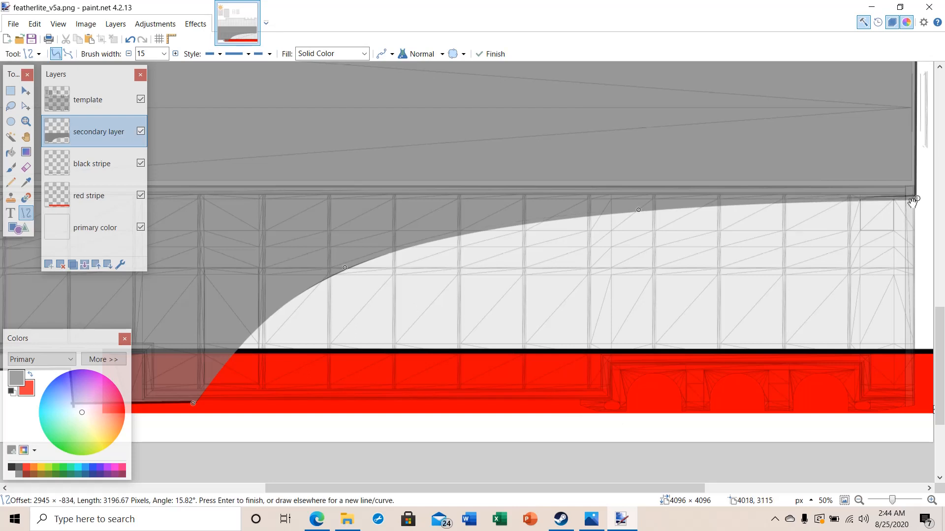
Set the secondary layer's opacity to 255
{"action": "double_click", "coordinate": [86, 132]}
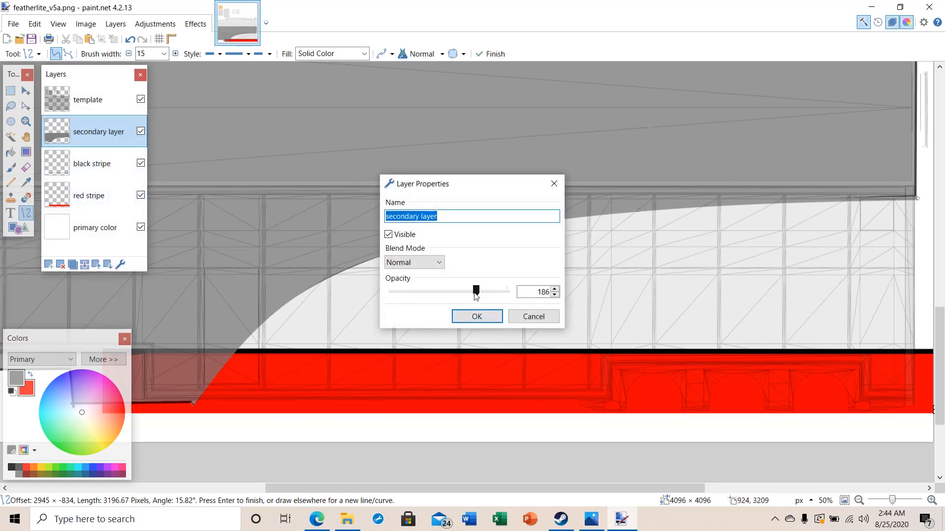
{"action": "left_click_drag", "start_coordinate": [476, 292], "coordinate": [513, 294]}
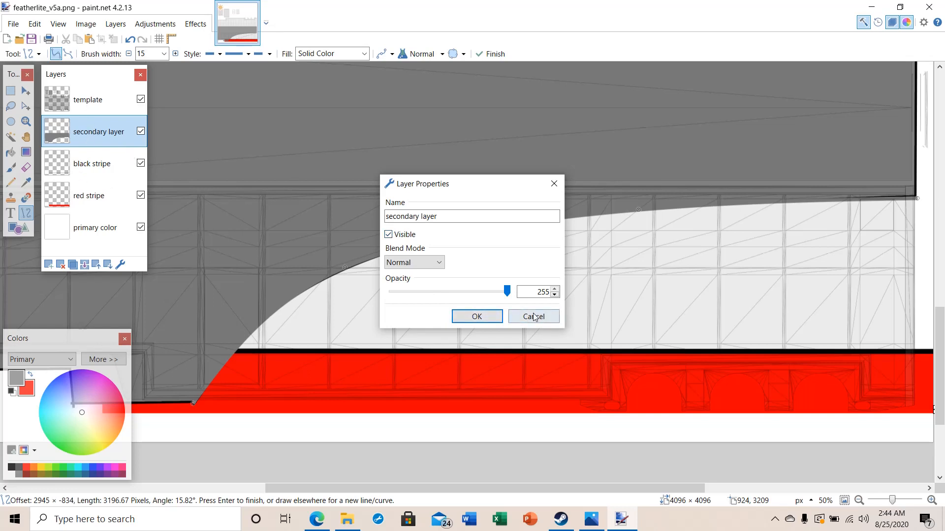
{"action": "left_click", "coordinate": [477, 317]}
Inspect the gray area and its arc edge along the whole side panel, and review the secondary layer's opacity in its properties
{"action": "scroll", "coordinate": [457, 302], "scroll_direction": "down", "scroll_amount": 3}
{"action": "scroll", "coordinate": [456, 303], "scroll_direction": "up", "scroll_amount": 5}
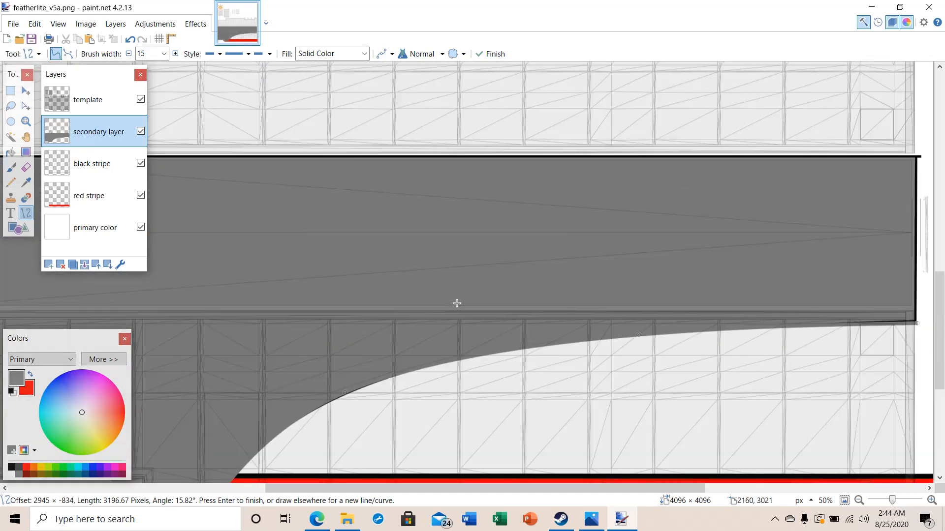
{"action": "scroll", "coordinate": [559, 420], "scroll_direction": "down", "scroll_amount": 1}
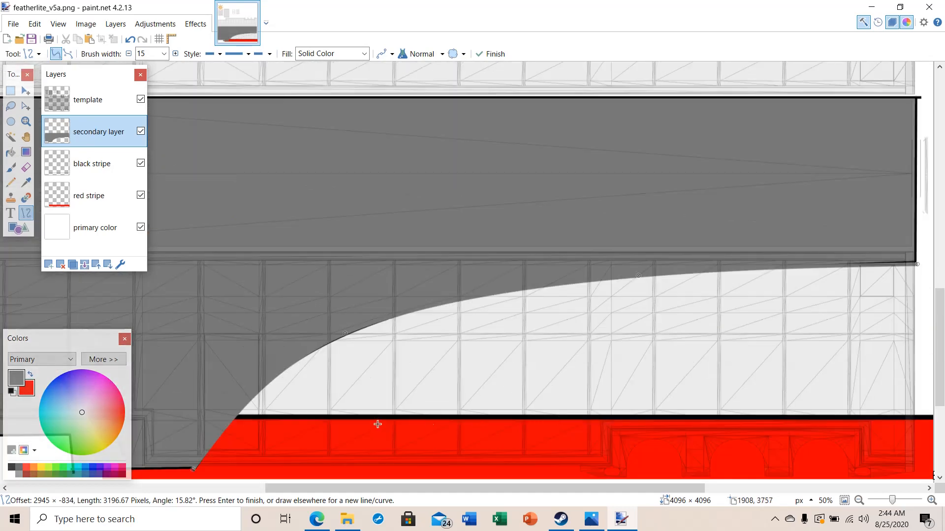
{"action": "left_click", "coordinate": [26, 122]}
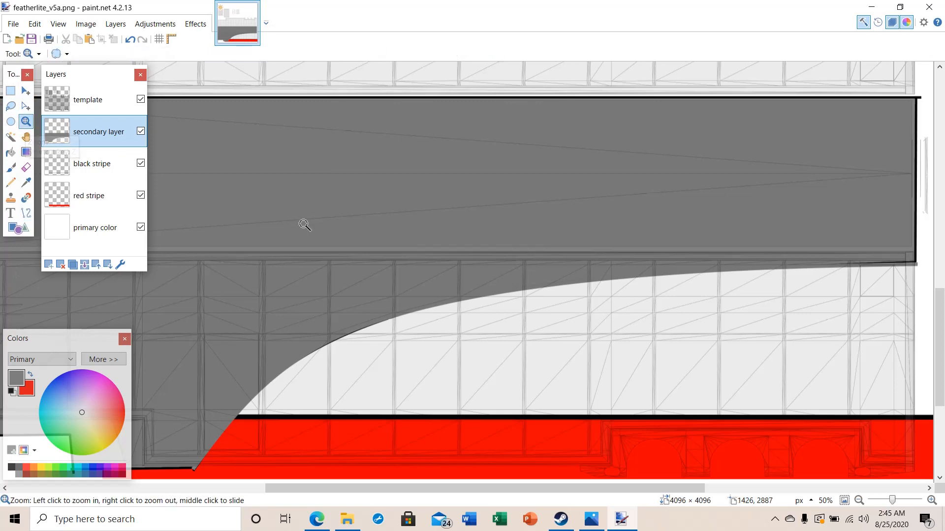
{"action": "right_click", "coordinate": [378, 268]}
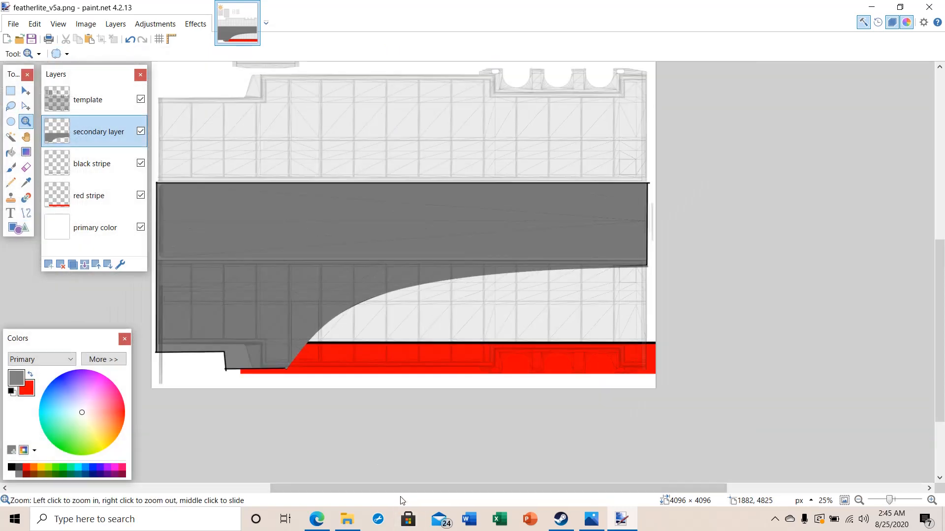
{"action": "left_click_drag", "start_coordinate": [401, 499], "coordinate": [377, 496]}
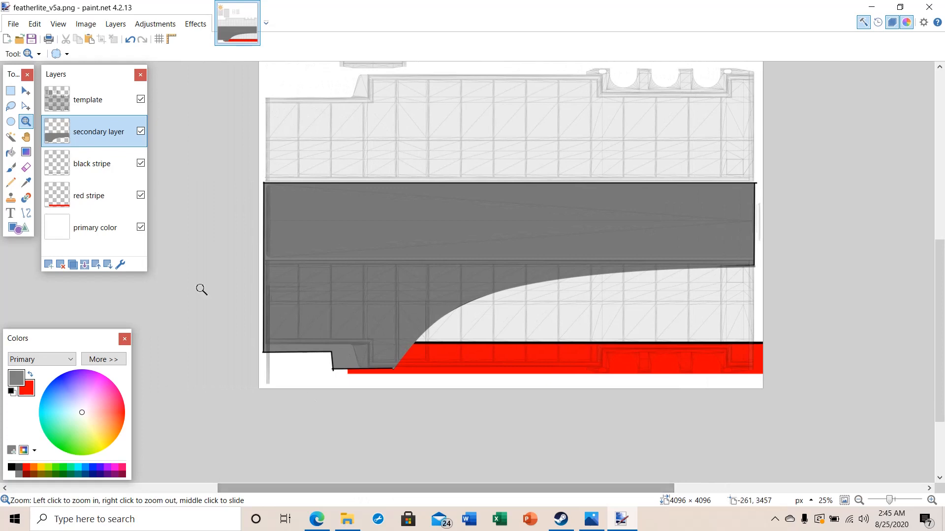
{"action": "double_click", "coordinate": [110, 132]}
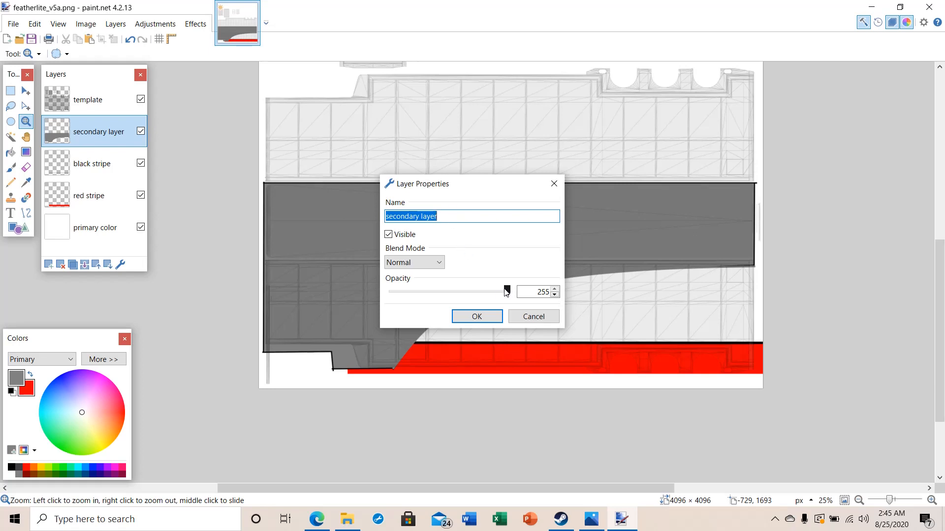
{"action": "mouse_move", "coordinate": [507, 293]}
{"action": "left_mouse_down"}
{"action": "mouse_move", "coordinate": [402, 292]}
{"action": "mouse_move", "coordinate": [511, 292]}
{"action": "left_mouse_up"}
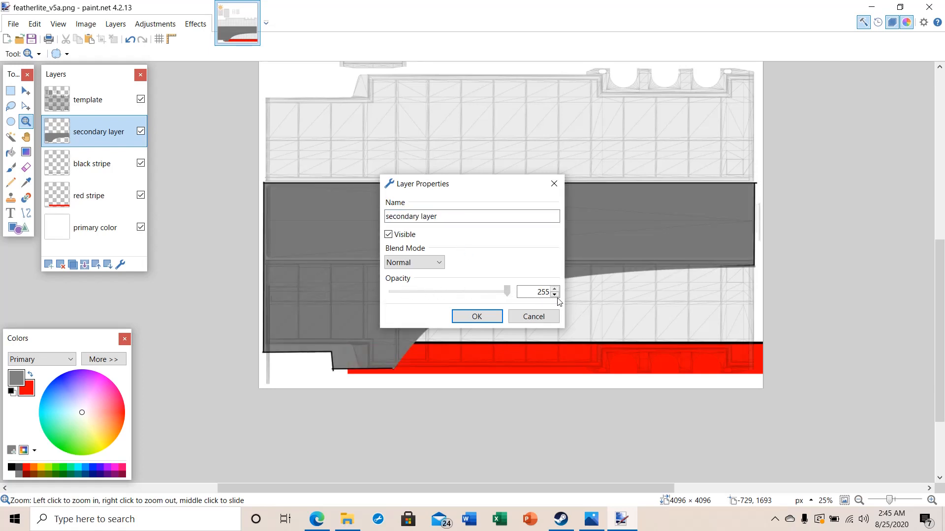
{"action": "left_click", "coordinate": [480, 317]}
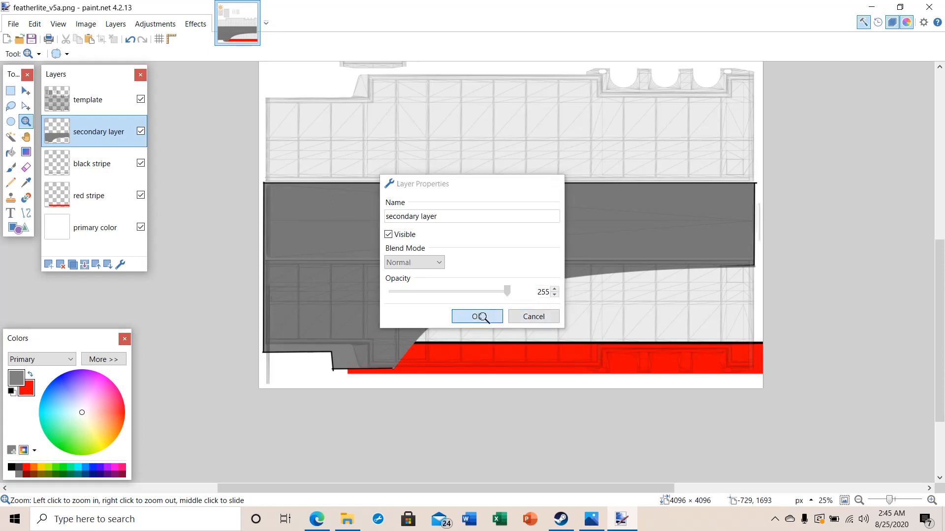
Toggle the secondary layer's visibility to compare the design with and without it, and leave the layer hidden
{"action": "left_click", "coordinate": [96, 98]}
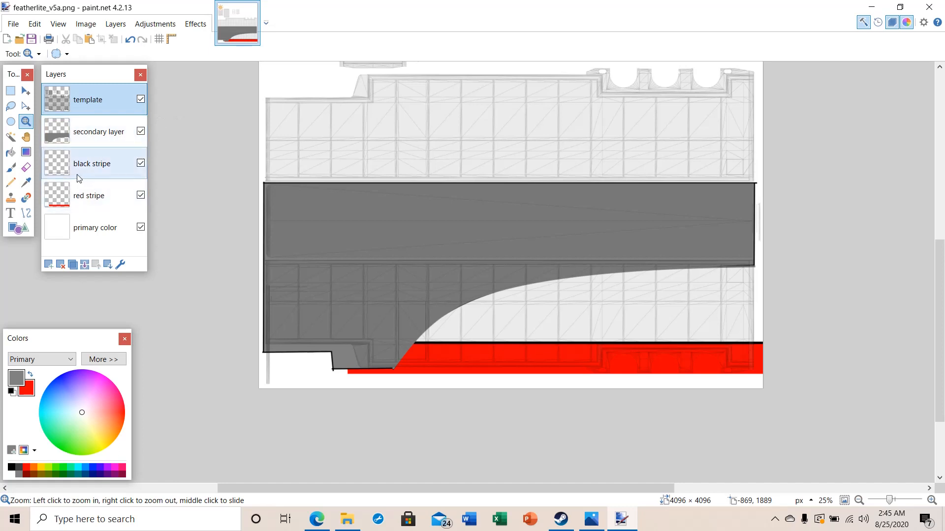
{"action": "left_click", "coordinate": [141, 132]}
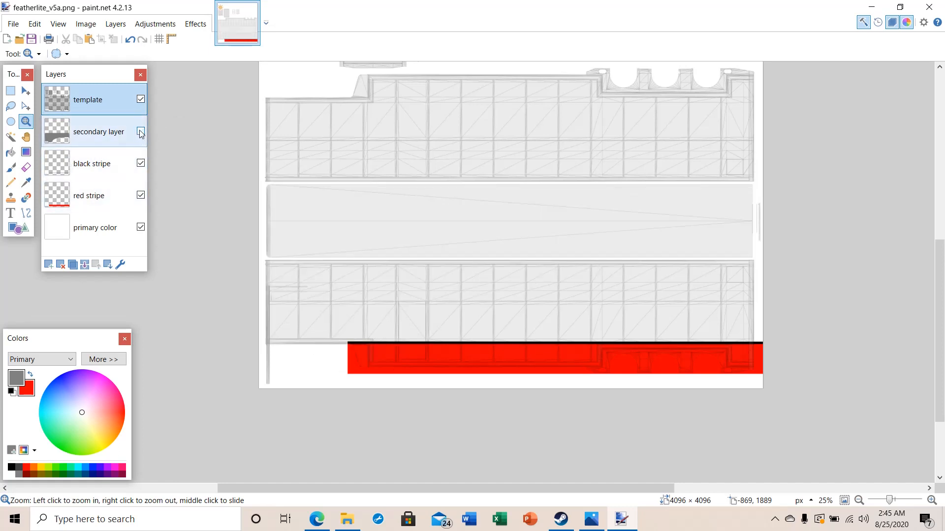
{"action": "left_click", "coordinate": [141, 132]}
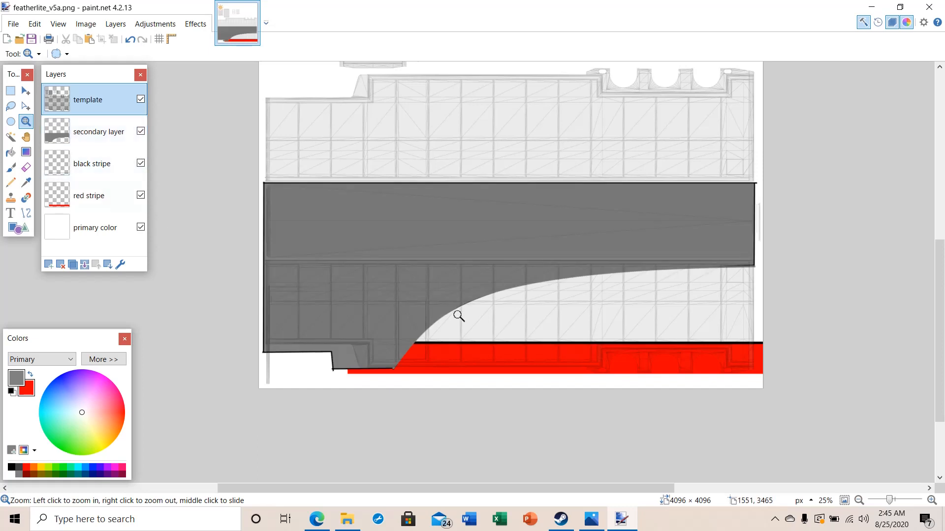
{"action": "left_click", "coordinate": [129, 41]}
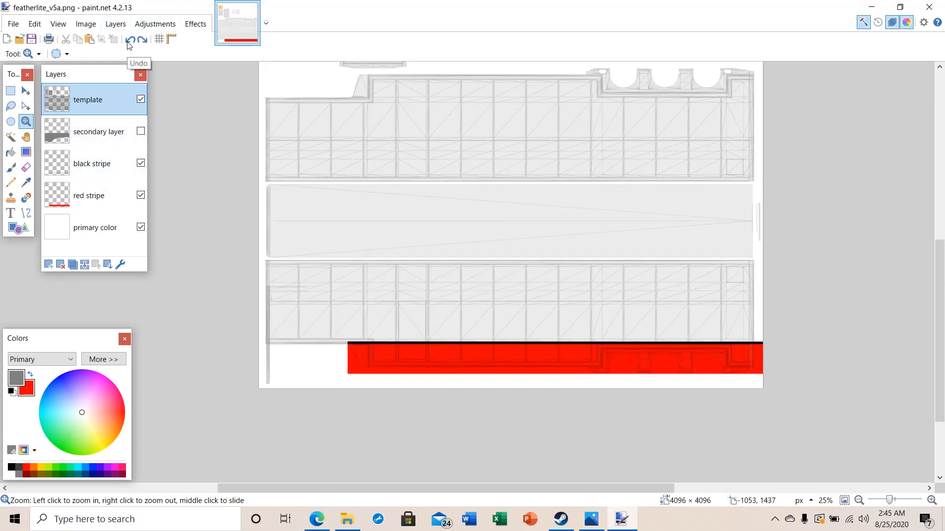
{"action": "double_click", "coordinate": [97, 132]}
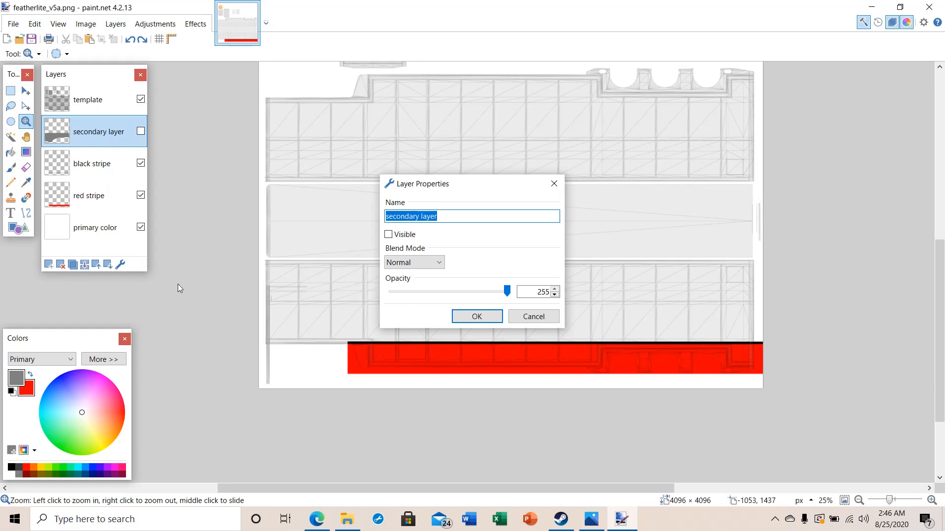
{"action": "left_click", "coordinate": [534, 318]}
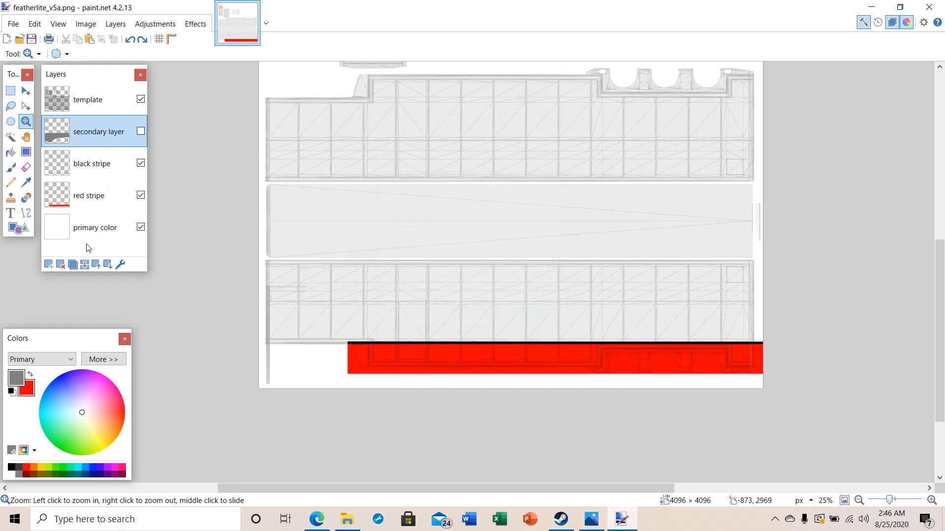
Add a new layer directly above the secondary layer and name it "silver stripe"
{"action": "left_click", "coordinate": [48, 264]}
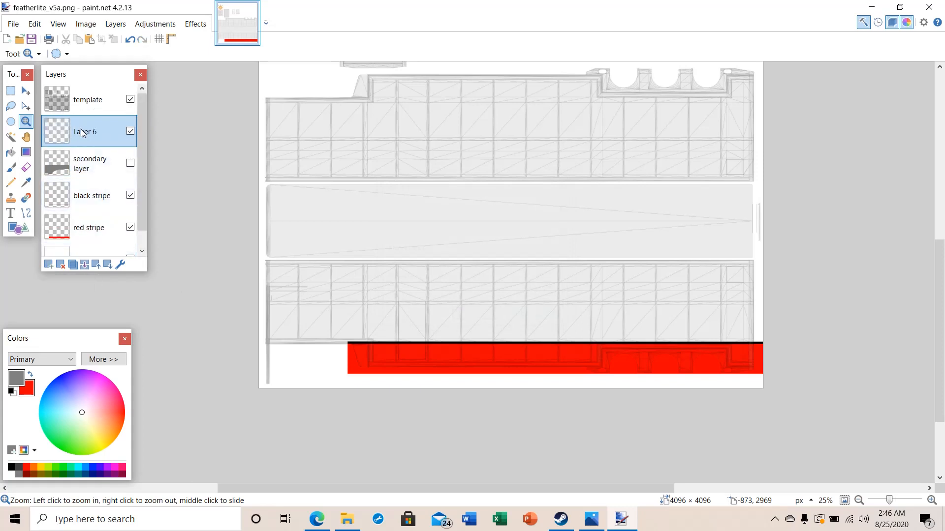
{"action": "mouse_move", "coordinate": [81, 130]}
{"action": "left_mouse_down"}
{"action": "mouse_move", "coordinate": [81, 170]}
{"action": "mouse_move", "coordinate": [96, 126]}
{"action": "mouse_move", "coordinate": [85, 132]}
{"action": "left_mouse_up"}
{"action": "double_click", "coordinate": [80, 131]}
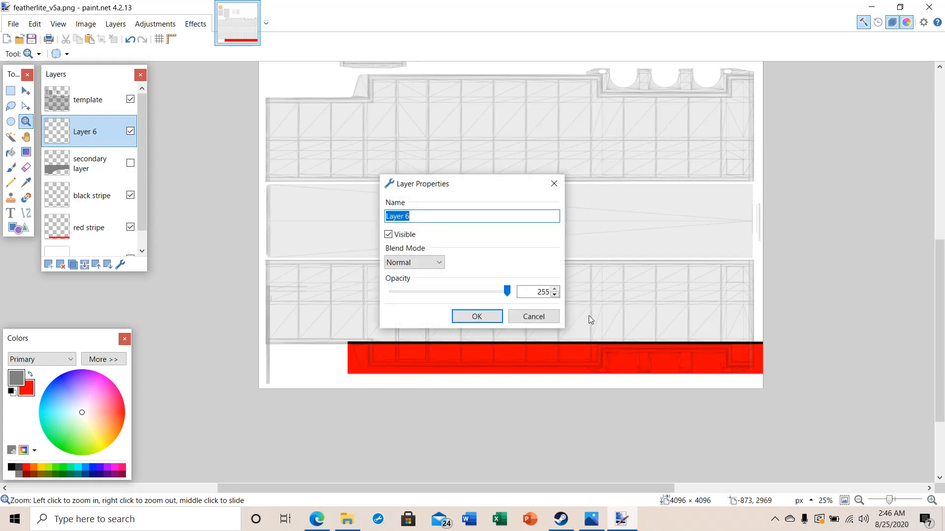
{"action": "type", "text": "silver stripe"}
{"action": "left_click", "coordinate": [463, 317]}
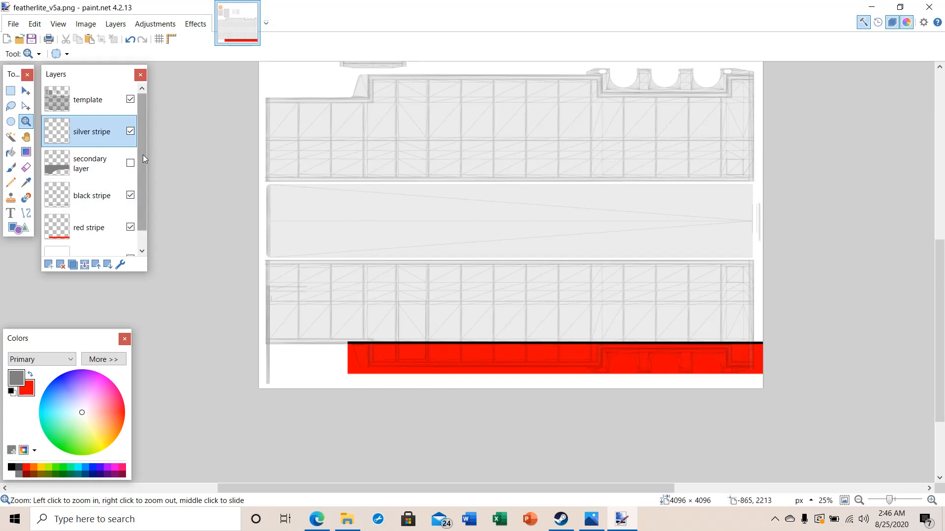
Draw a straight 15 px gray line about 3045 px long on the silver stripe layer, from the red stripe to the side panel's upper rear corner
{"action": "mouse_move", "coordinate": [142, 154]}
{"action": "left_mouse_down"}
{"action": "mouse_move", "coordinate": [146, 185]}
{"action": "mouse_move", "coordinate": [146, 143]}
{"action": "left_mouse_up"}
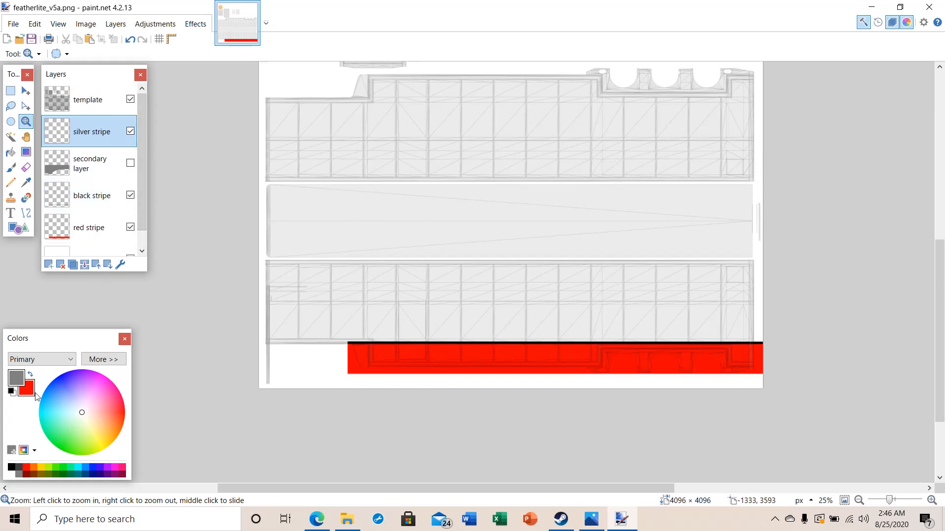
{"action": "left_click", "coordinate": [417, 329]}
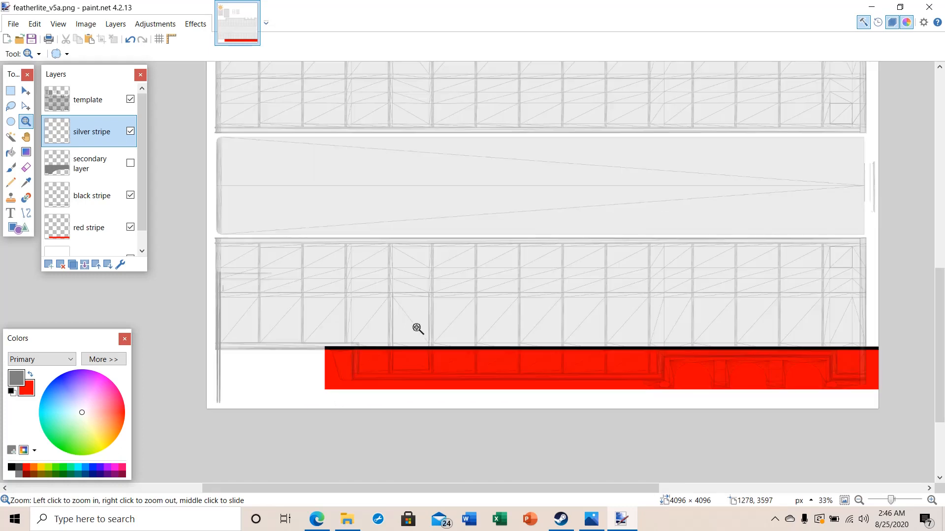
{"action": "left_click", "coordinate": [418, 328]}
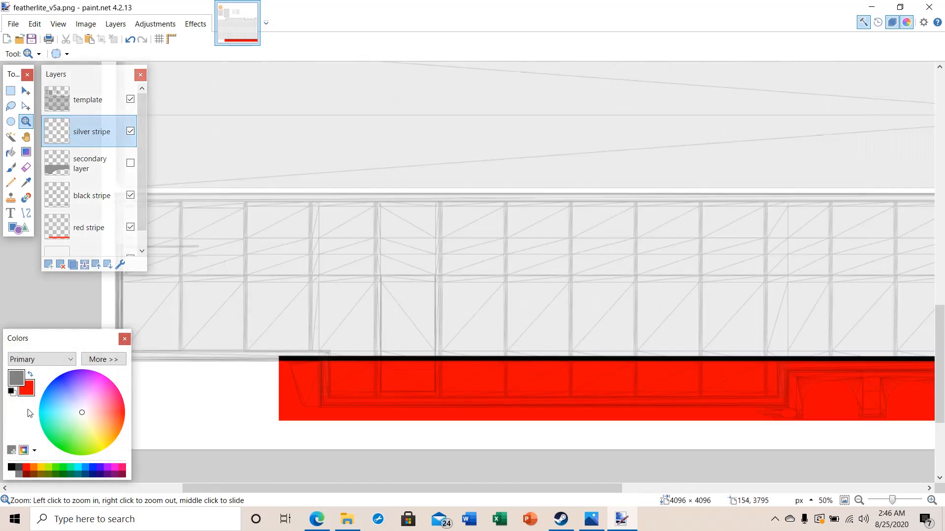
{"action": "left_click", "coordinate": [24, 216]}
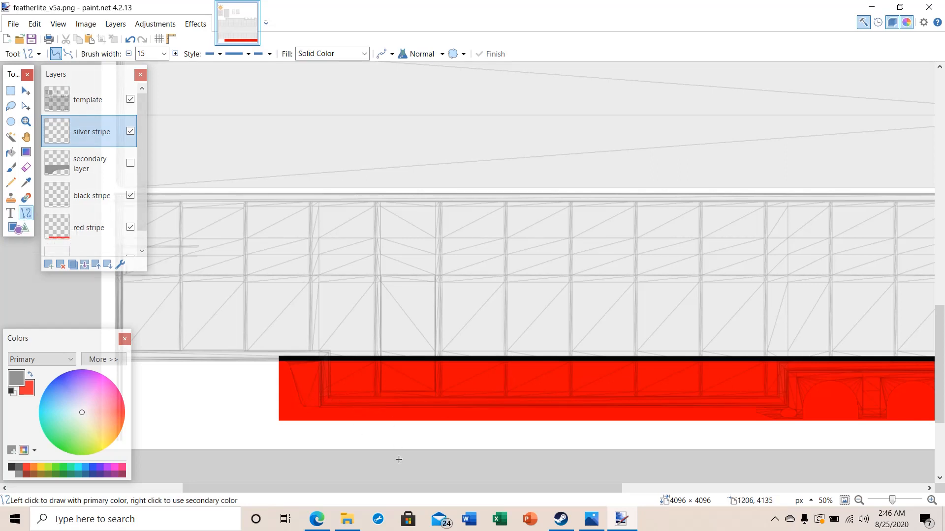
{"action": "left_click_drag", "start_coordinate": [407, 491], "coordinate": [481, 500]}
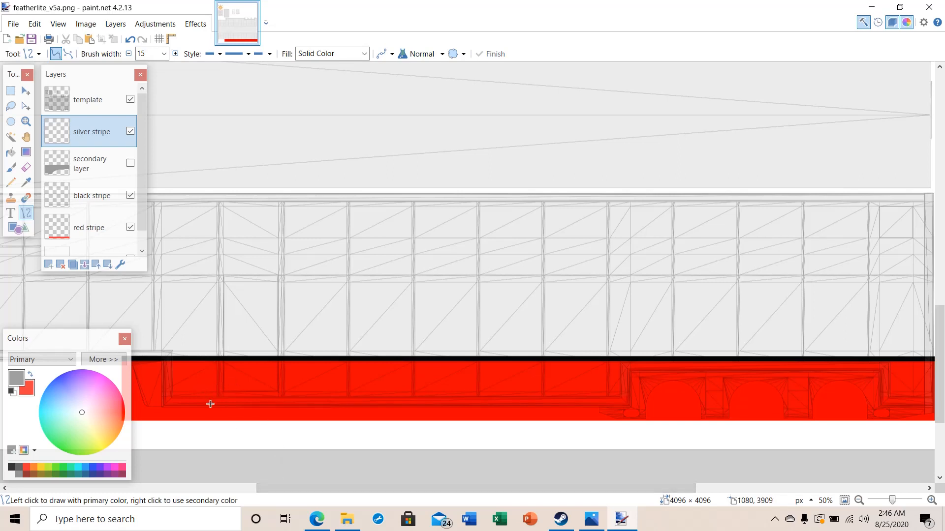
{"action": "mouse_move", "coordinate": [210, 404]}
{"action": "left_mouse_down"}
{"action": "mouse_move", "coordinate": [928, 200]}
{"action": "mouse_move", "coordinate": [912, 203]}
{"action": "left_mouse_up"}
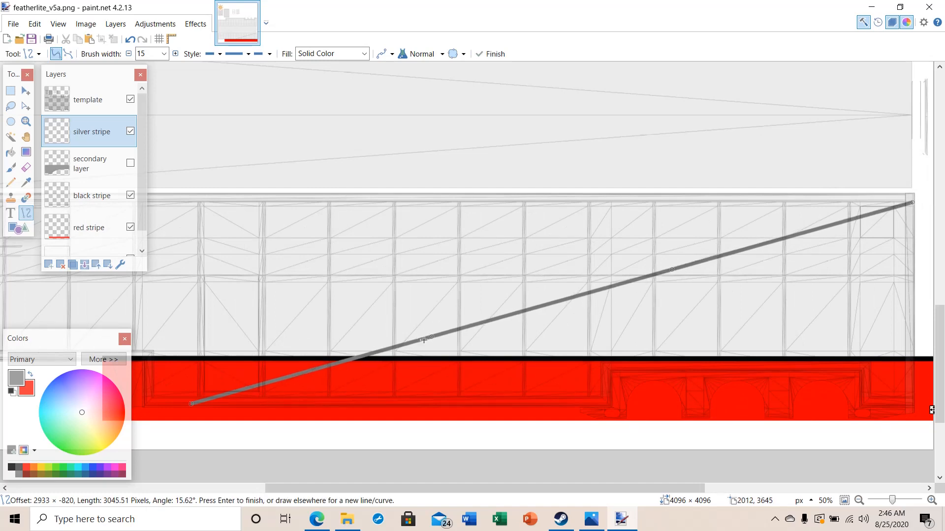
Bend the gray line into an arc that rises steeply from the red stripe and flattens along the panel's upper edge
{"action": "left_click_drag", "start_coordinate": [432, 337], "coordinate": [353, 294]}
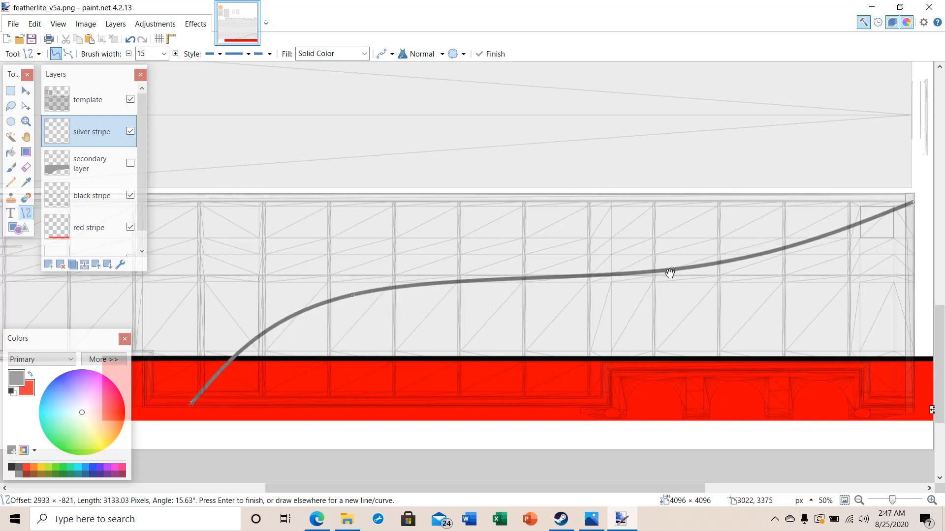
{"action": "left_click_drag", "start_coordinate": [670, 271], "coordinate": [499, 229]}
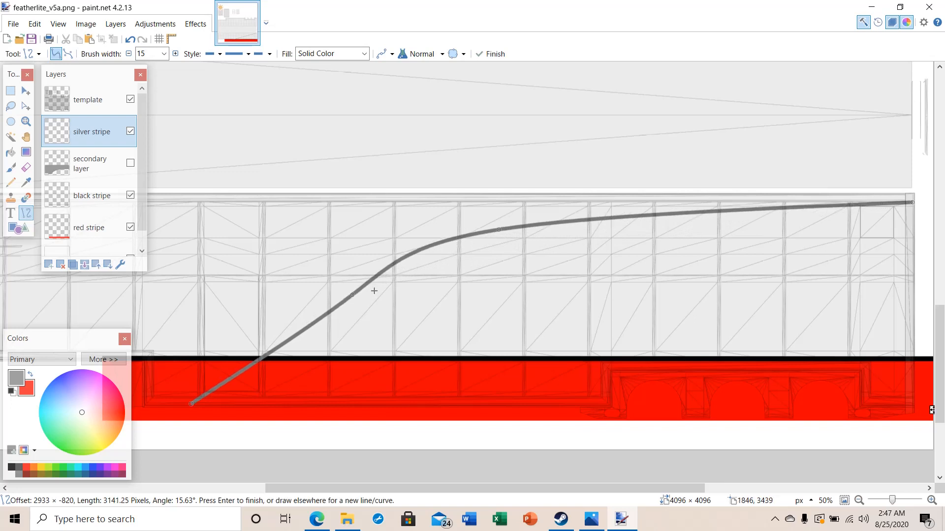
{"action": "left_click_drag", "start_coordinate": [350, 295], "coordinate": [305, 275]}
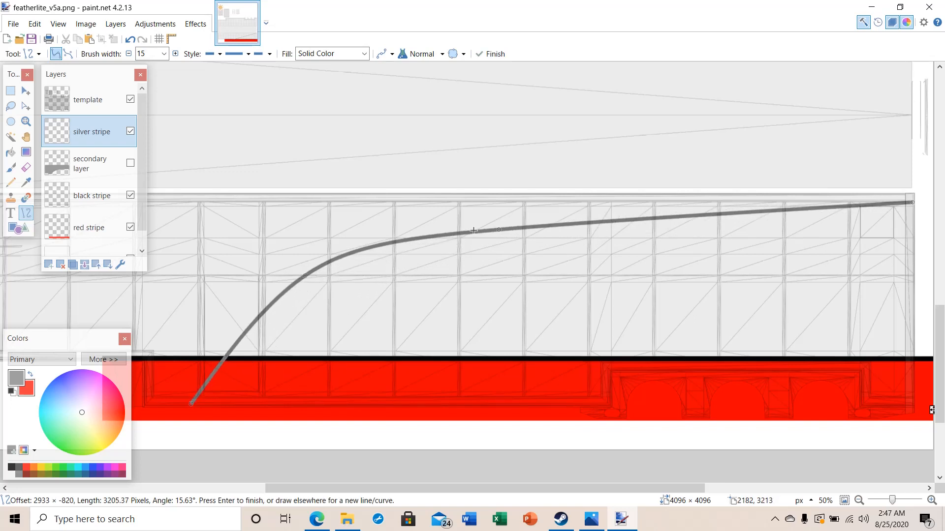
{"action": "left_click_drag", "start_coordinate": [497, 232], "coordinate": [491, 223]}
{"action": "left_click_drag", "start_coordinate": [310, 278], "coordinate": [311, 279]}
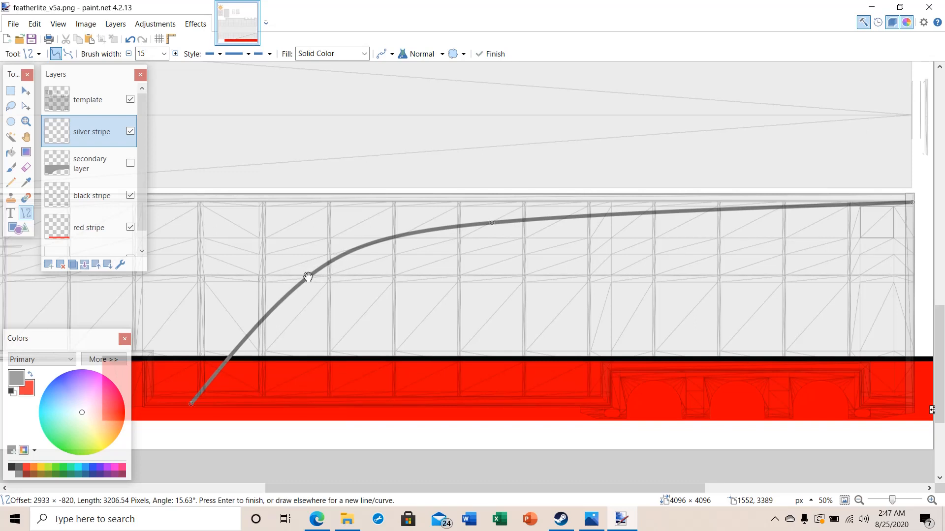
{"action": "left_click_drag", "start_coordinate": [310, 275], "coordinate": [309, 288]}
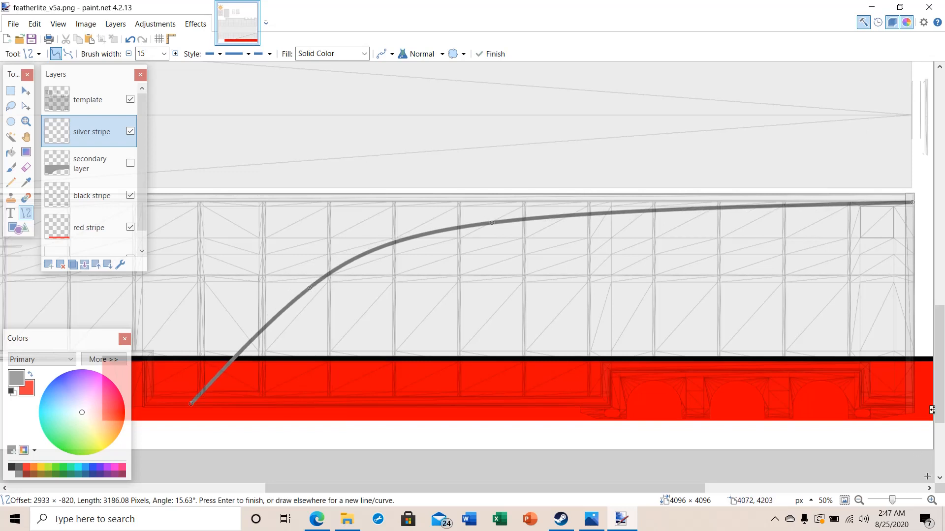
Try a brush width of 25 for the gray arc, then set it to 20
{"action": "left_click", "coordinate": [165, 54]}
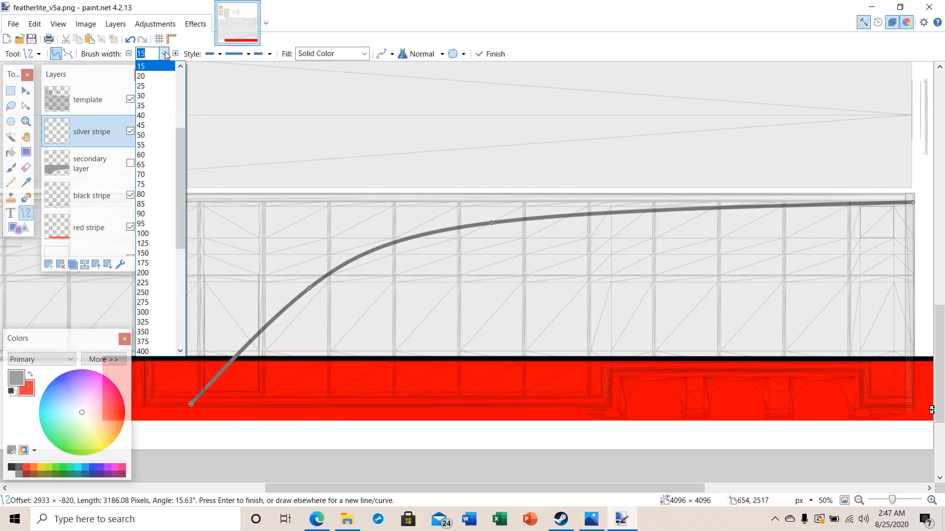
{"action": "left_click", "coordinate": [149, 88]}
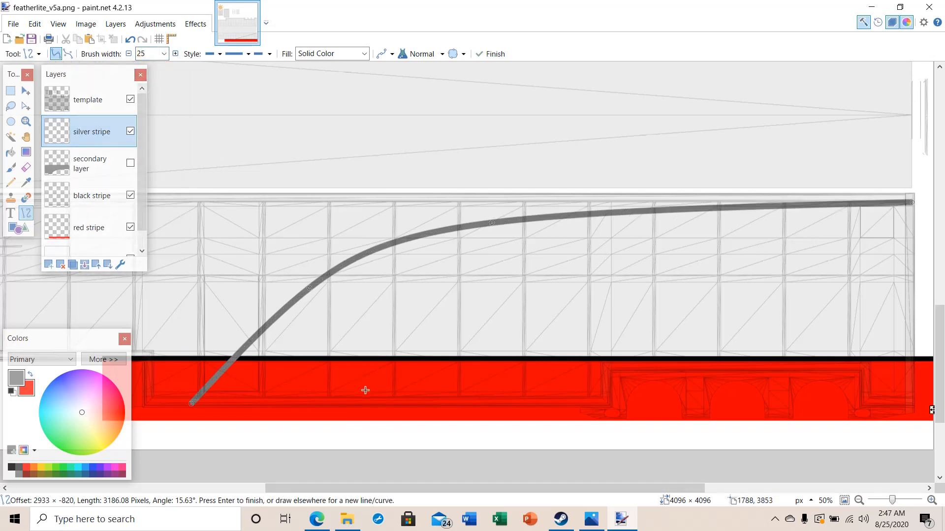
{"action": "left_click", "coordinate": [164, 54]}
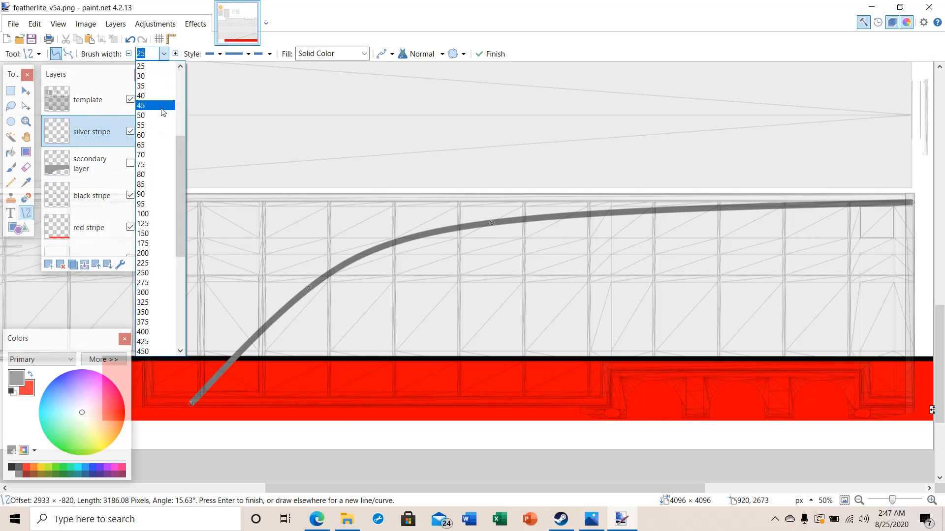
{"action": "left_click_drag", "start_coordinate": [179, 144], "coordinate": [180, 126]}
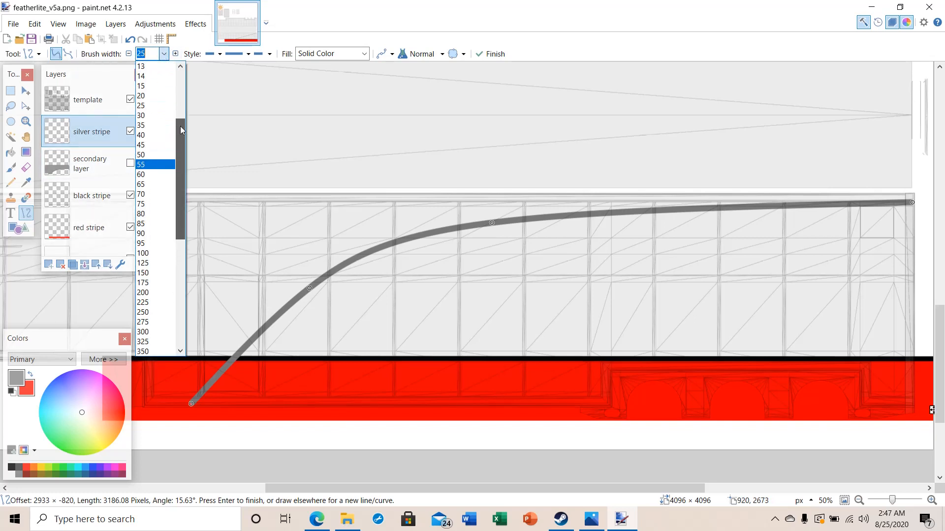
{"action": "left_click", "coordinate": [149, 96]}
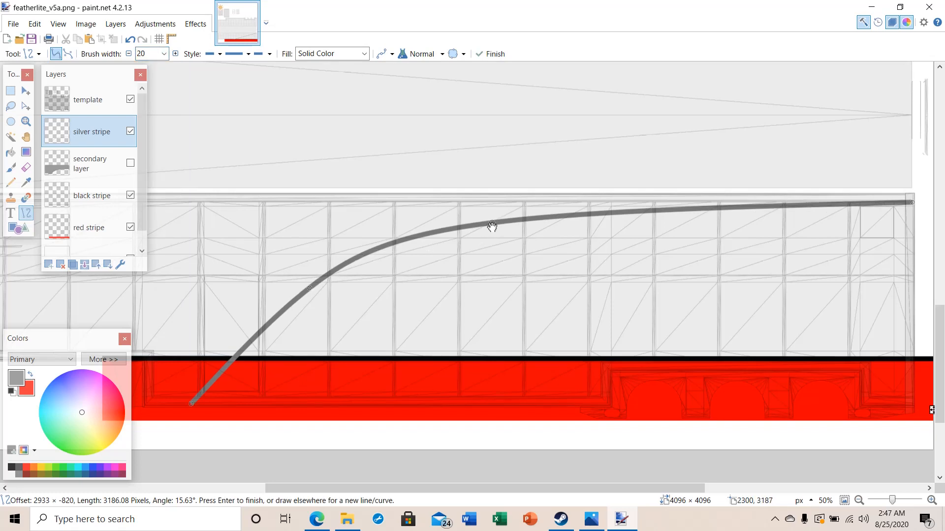
Reshape the gray arc so it bulges toward the trailer's front and its lower end hooks back into the red stripe
{"action": "left_click_drag", "start_coordinate": [491, 225], "coordinate": [494, 226]}
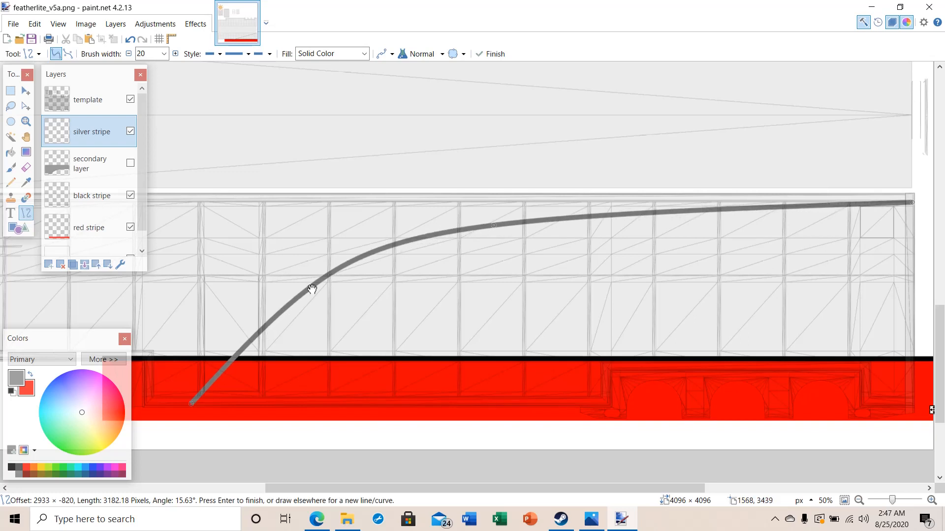
{"action": "left_click_drag", "start_coordinate": [310, 289], "coordinate": [318, 292]}
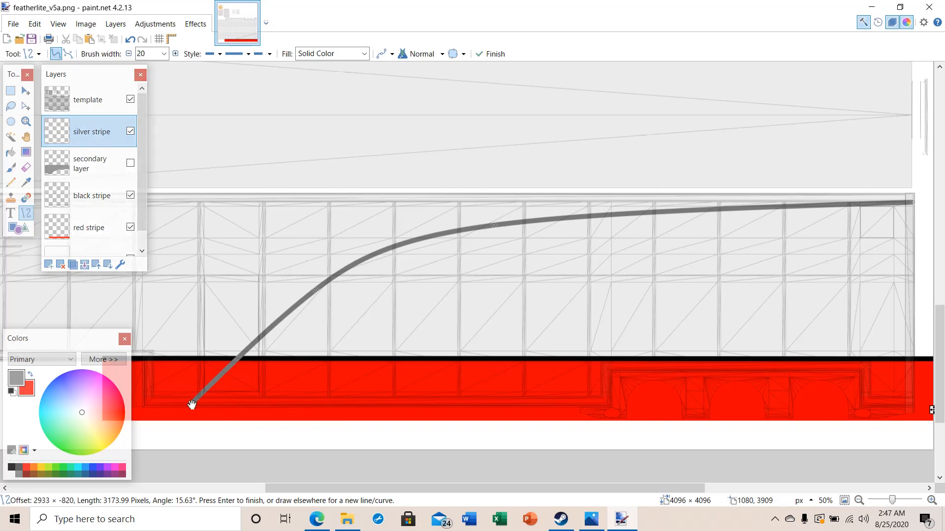
{"action": "left_click_drag", "start_coordinate": [192, 406], "coordinate": [267, 402]}
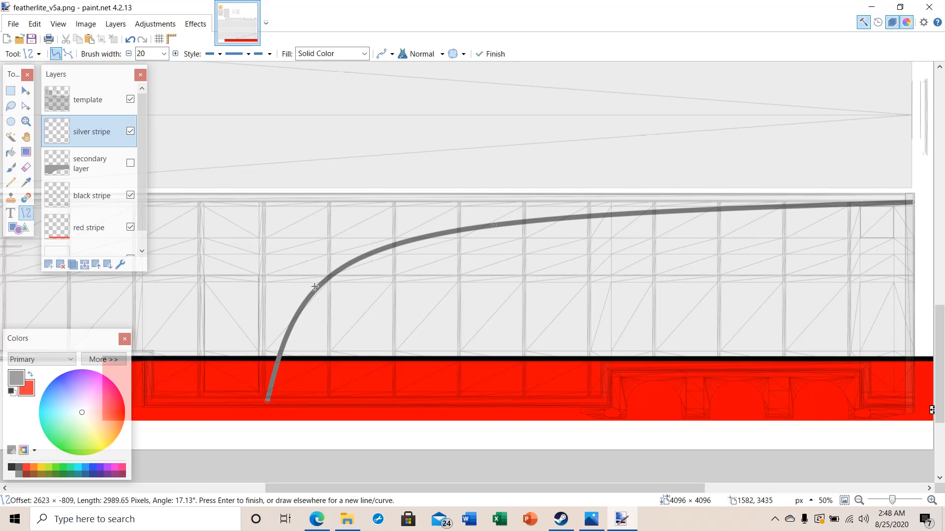
{"action": "left_click_drag", "start_coordinate": [316, 288], "coordinate": [271, 277]}
{"action": "left_click_drag", "start_coordinate": [493, 225], "coordinate": [462, 220]}
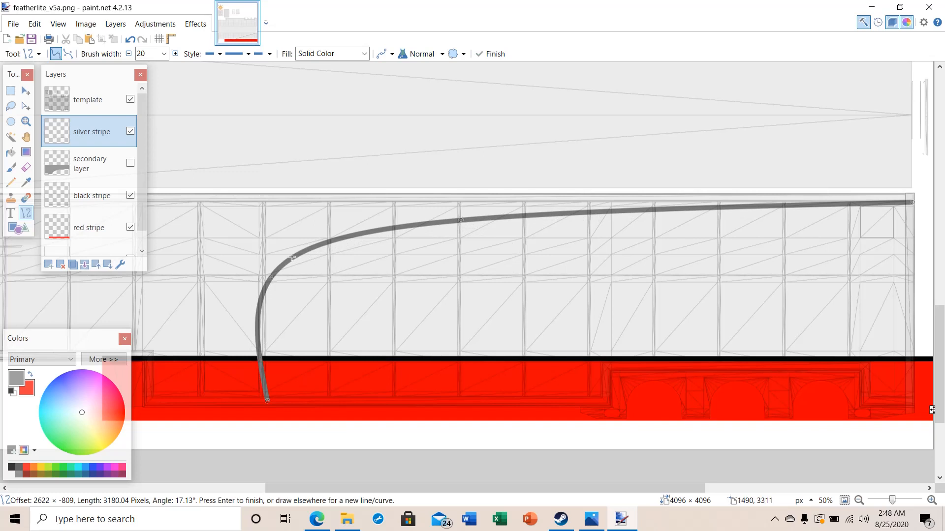
{"action": "left_click_drag", "start_coordinate": [271, 277], "coordinate": [293, 297]}
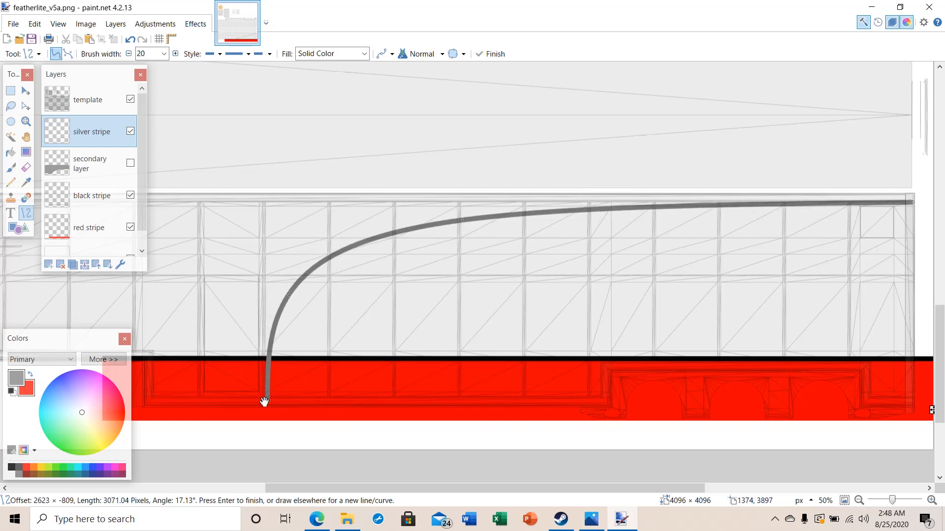
{"action": "left_click_drag", "start_coordinate": [268, 404], "coordinate": [302, 409]}
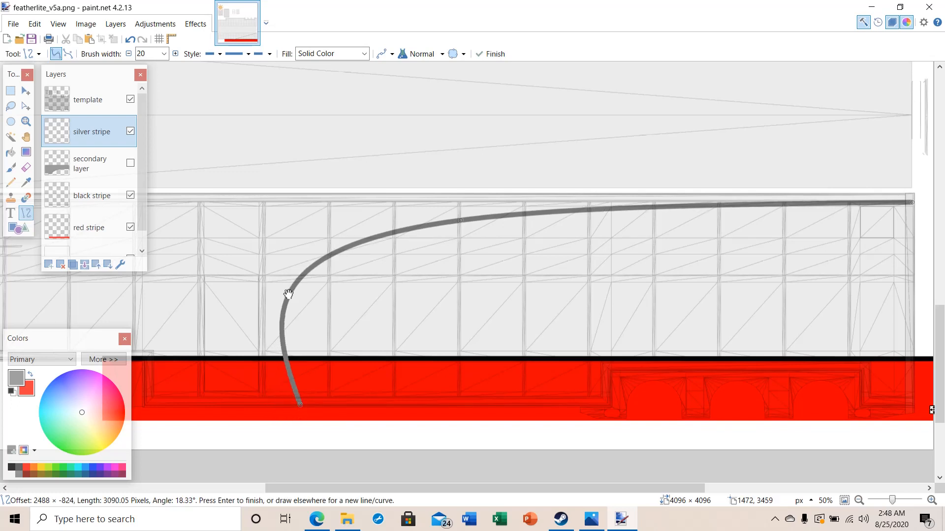
{"action": "left_click_drag", "start_coordinate": [289, 294], "coordinate": [220, 316]}
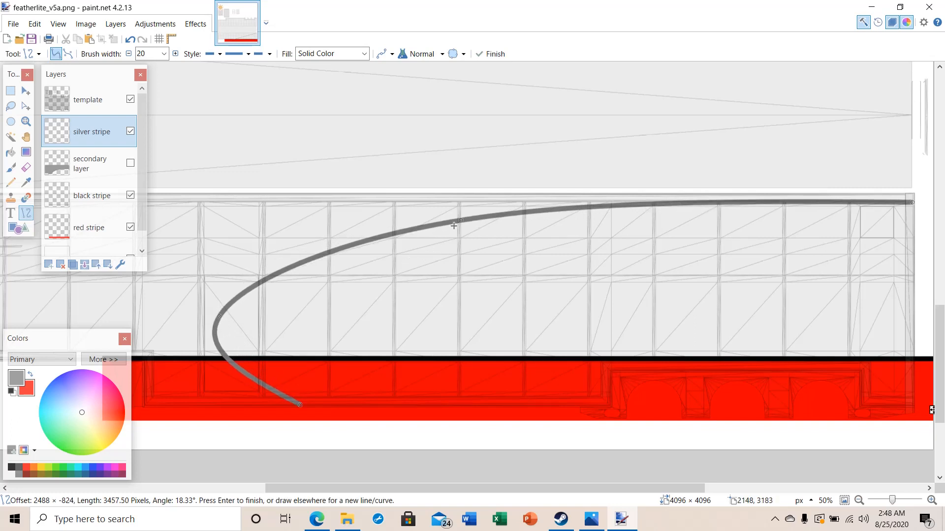
{"action": "left_click_drag", "start_coordinate": [459, 221], "coordinate": [460, 227]}
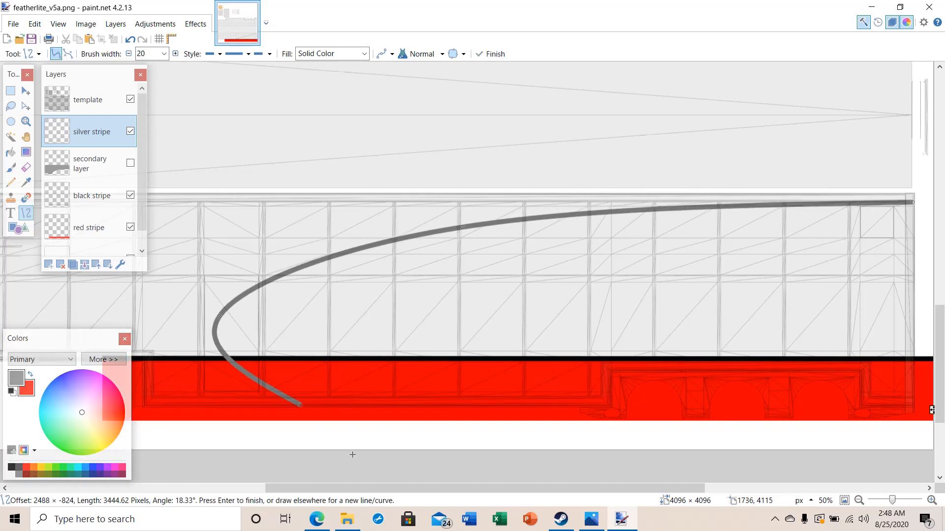
Draw a second 20 px gray line from the red stripe's upper front corner toward the panel's rear and curve it above the first arc
{"action": "left_click_drag", "start_coordinate": [371, 488], "coordinate": [277, 479]}
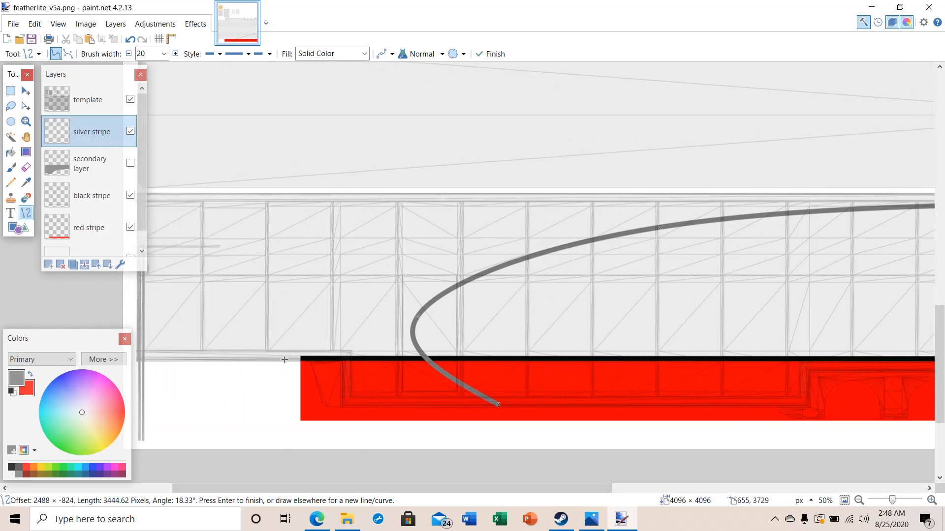
{"action": "left_click_drag", "start_coordinate": [288, 361], "coordinate": [910, 199]}
{"action": "left_click_drag", "start_coordinate": [530, 487], "coordinate": [394, 496]}
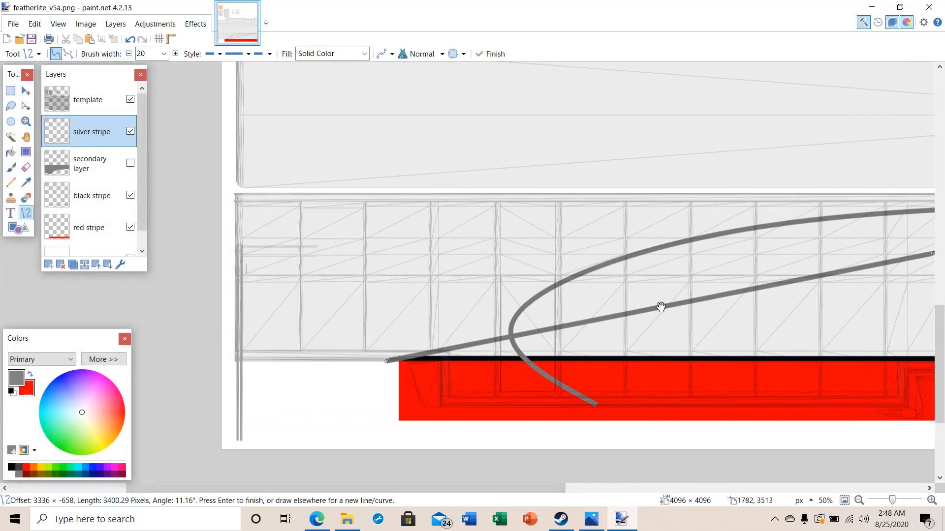
{"action": "left_click_drag", "start_coordinate": [661, 307], "coordinate": [585, 246]}
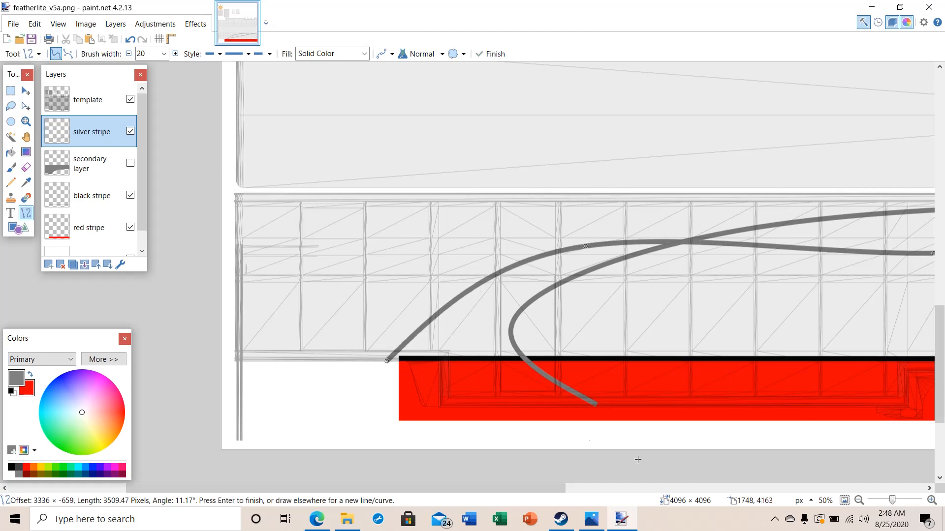
{"action": "left_click_drag", "start_coordinate": [535, 489], "coordinate": [641, 488]}
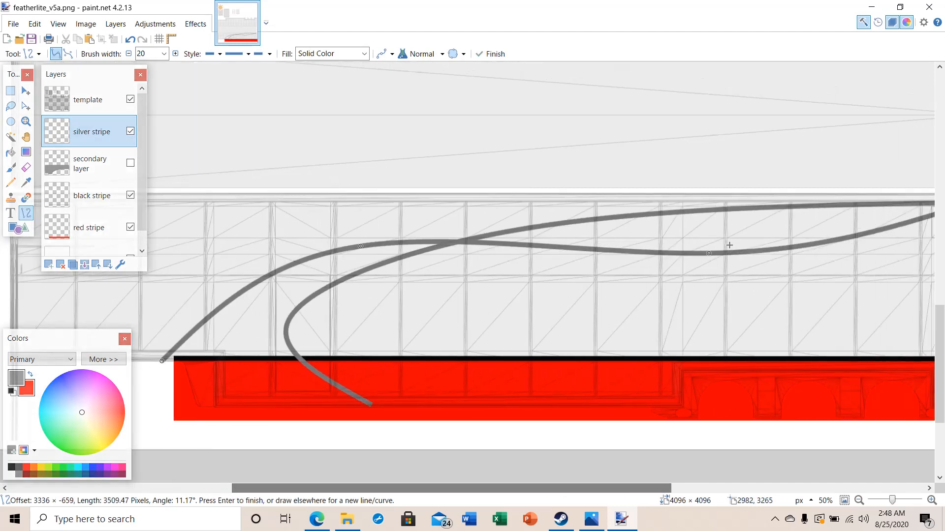
{"action": "left_click_drag", "start_coordinate": [708, 254], "coordinate": [692, 201]}
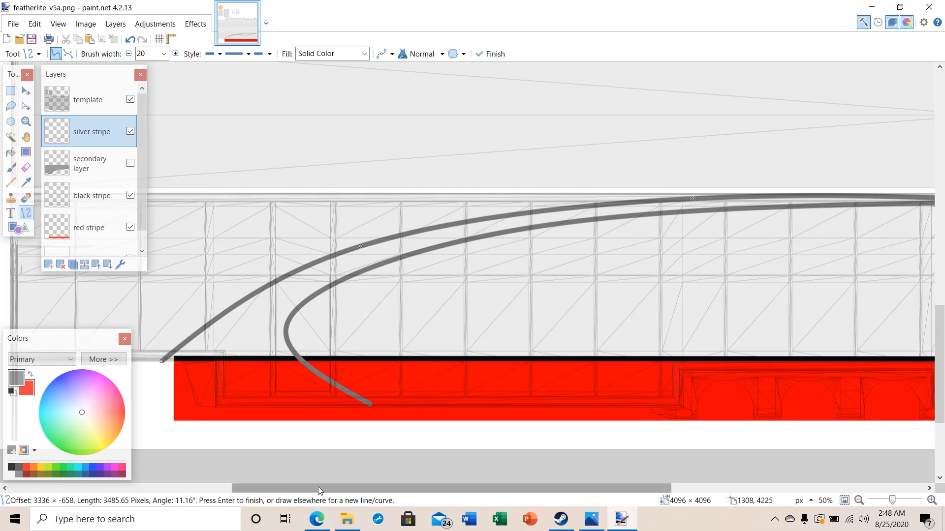
{"action": "mouse_move", "coordinate": [320, 491]}
{"action": "left_mouse_down"}
{"action": "mouse_move", "coordinate": [271, 490]}
{"action": "mouse_move", "coordinate": [431, 492]}
{"action": "mouse_move", "coordinate": [311, 492]}
{"action": "left_mouse_up"}
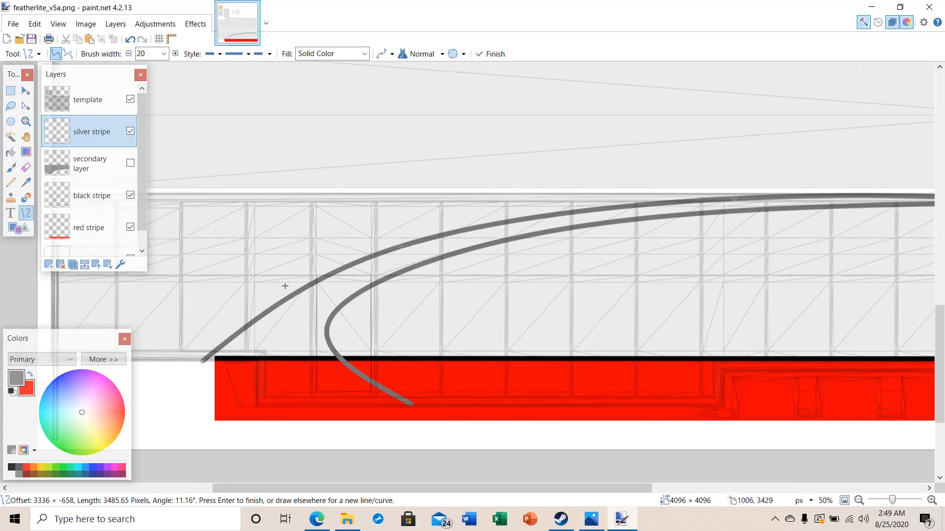
Undo the two bends of the second gray line and delete the silver stripe layer
{"action": "left_click", "coordinate": [129, 41]}
{"action": "left_click", "coordinate": [130, 41]}
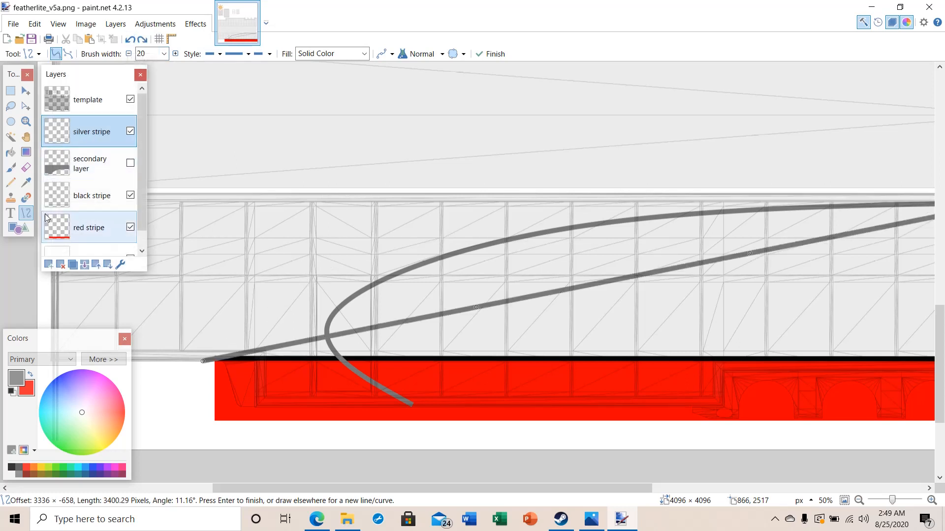
{"action": "left_click", "coordinate": [60, 265]}
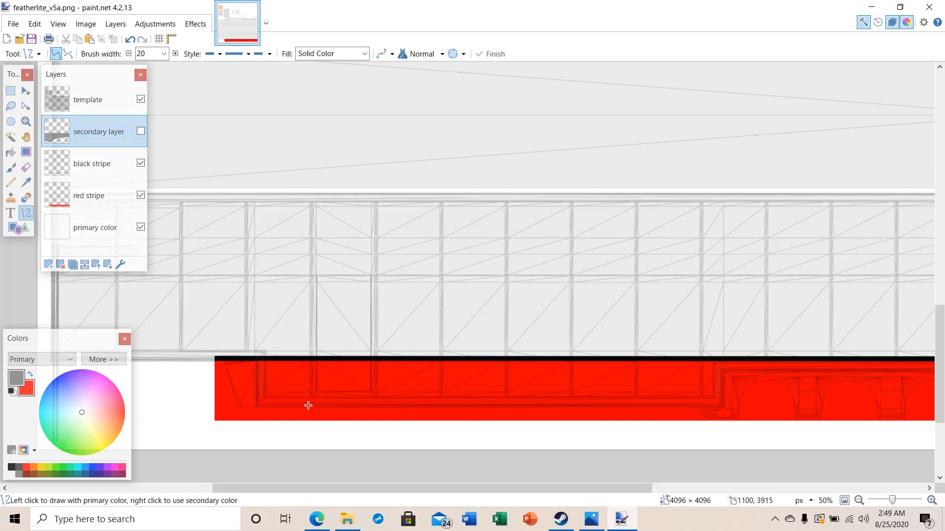
{"action": "left_click_drag", "start_coordinate": [307, 410], "coordinate": [799, 295]}
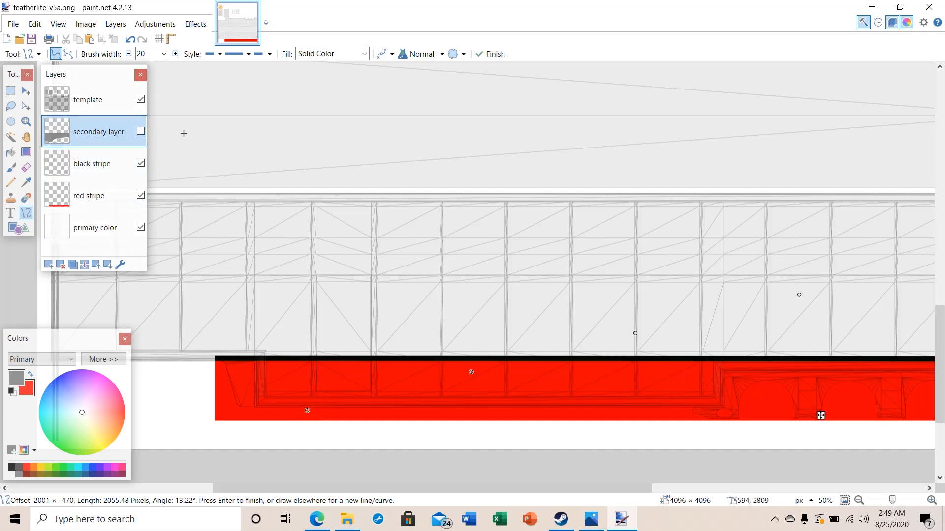
{"action": "left_click", "coordinate": [131, 40]}
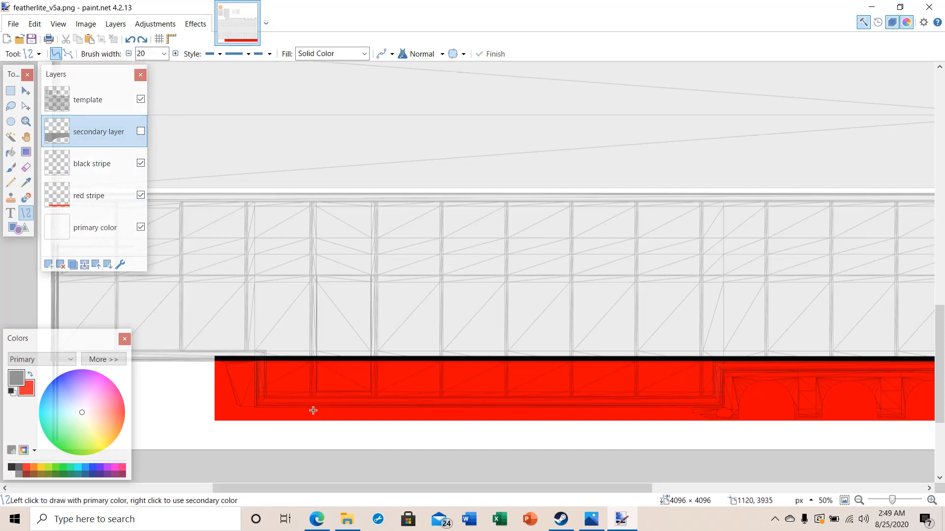
{"action": "left_click_drag", "start_coordinate": [313, 411], "coordinate": [565, 307]}
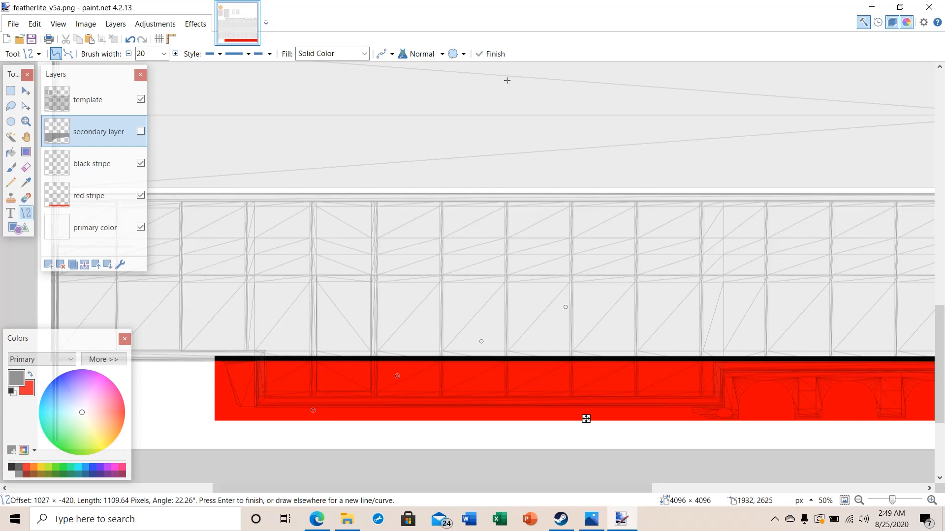
{"action": "left_click", "coordinate": [490, 53]}
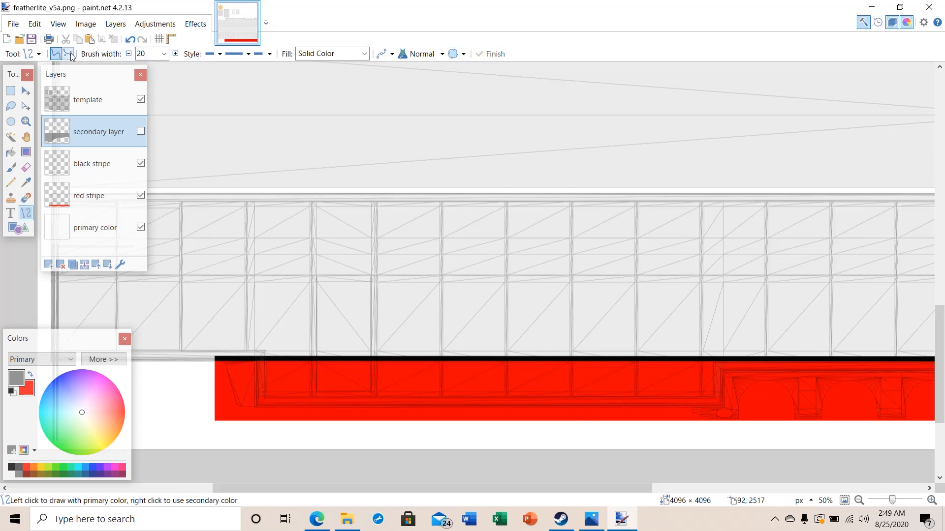
{"action": "left_click", "coordinate": [130, 40]}
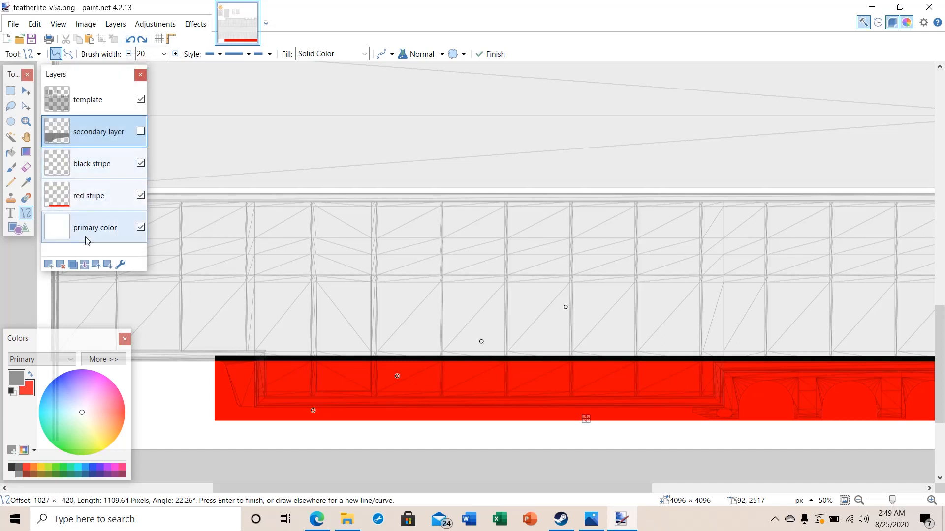
Add two new layers above the secondary layer and hide the upper one
{"action": "left_click", "coordinate": [48, 265]}
{"action": "left_click", "coordinate": [48, 266]}
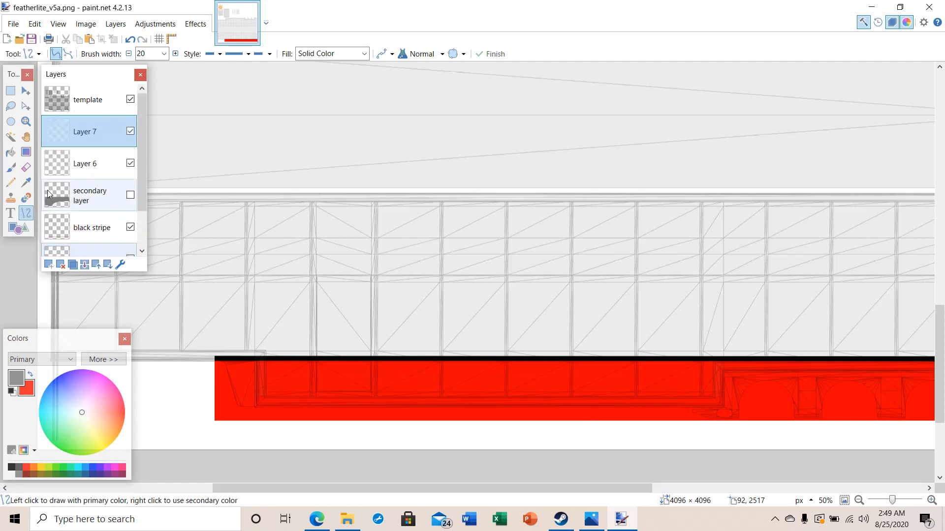
{"action": "left_click", "coordinate": [130, 130]}
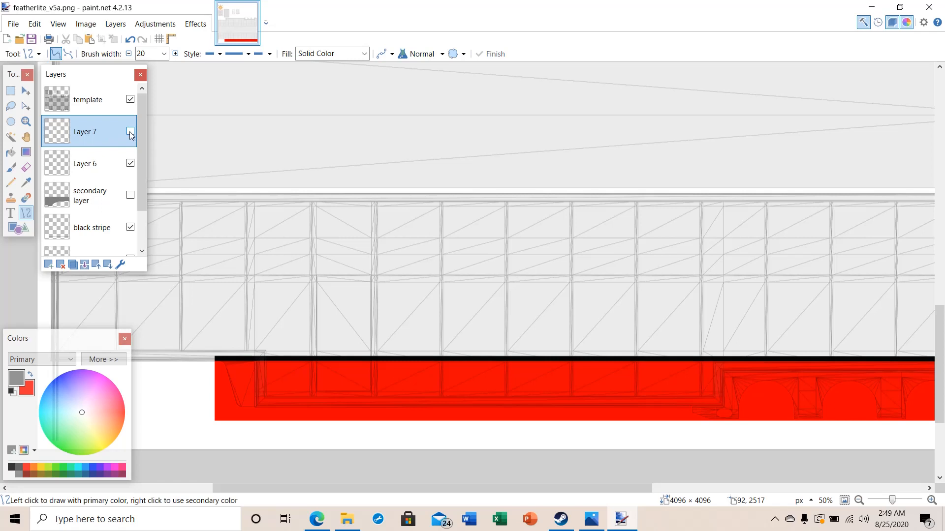
Rename the lower of the two new layers as "silver stripe layer"
{"action": "double_click", "coordinate": [86, 169]}
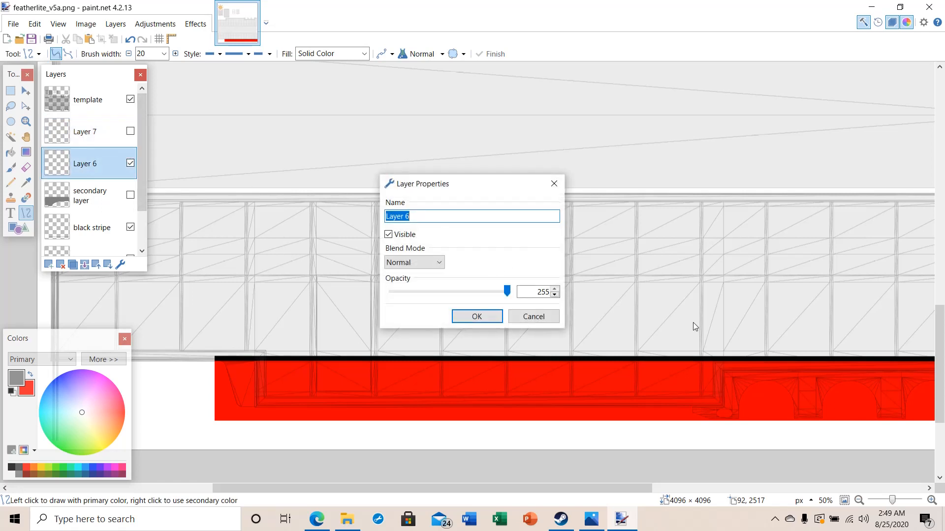
{"action": "type", "text": "si"}
{"action": "type", "text": "lver stripe layer"}
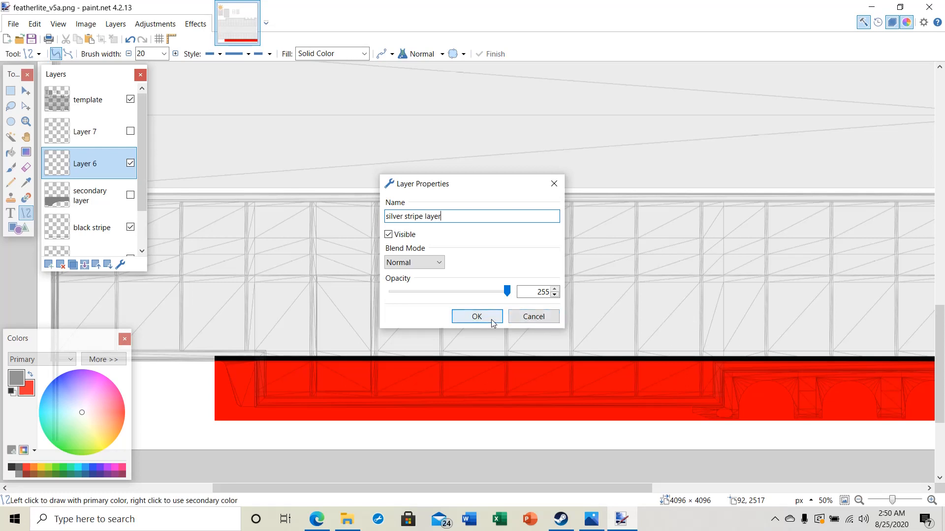
{"action": "left_click", "coordinate": [476, 316]}
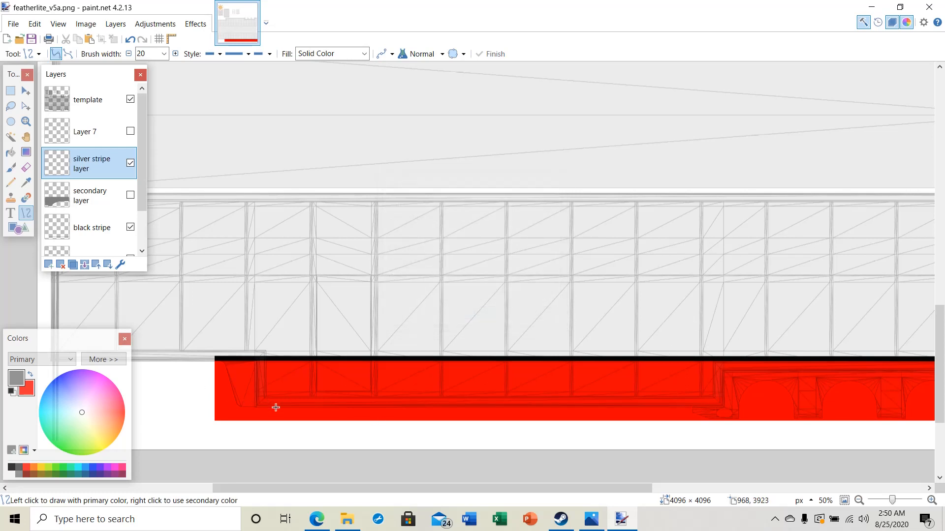
Draw a 20 px gray line from the red stripe's lower front area to the panel's upper rear corner and bend it into an upward arc
{"action": "left_click_drag", "start_coordinate": [279, 407], "coordinate": [914, 205]}
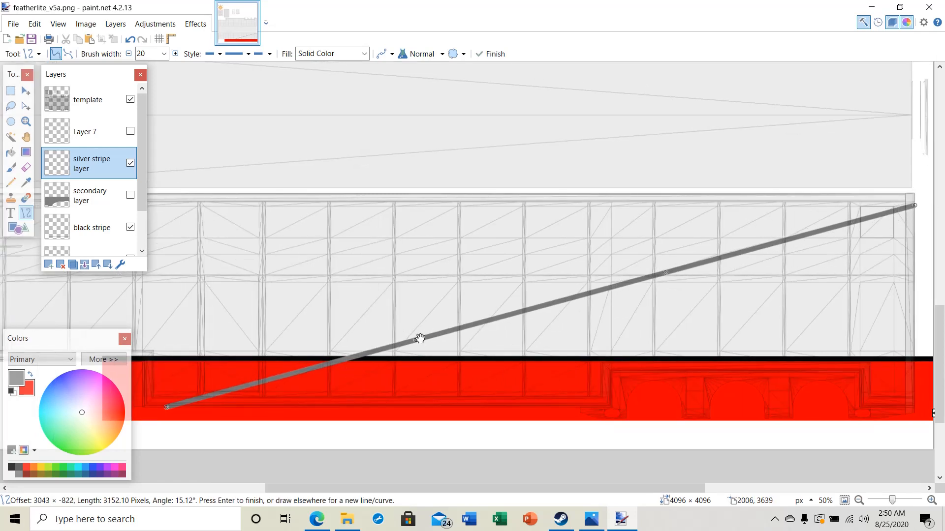
{"action": "left_click_drag", "start_coordinate": [418, 338], "coordinate": [336, 289]}
{"action": "left_click_drag", "start_coordinate": [669, 274], "coordinate": [567, 229]}
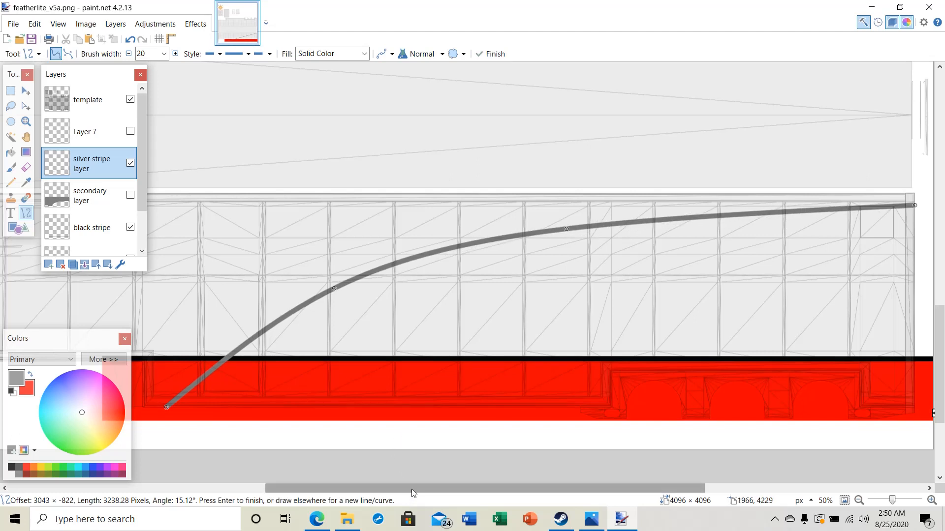
{"action": "left_click_drag", "start_coordinate": [411, 489], "coordinate": [333, 489]}
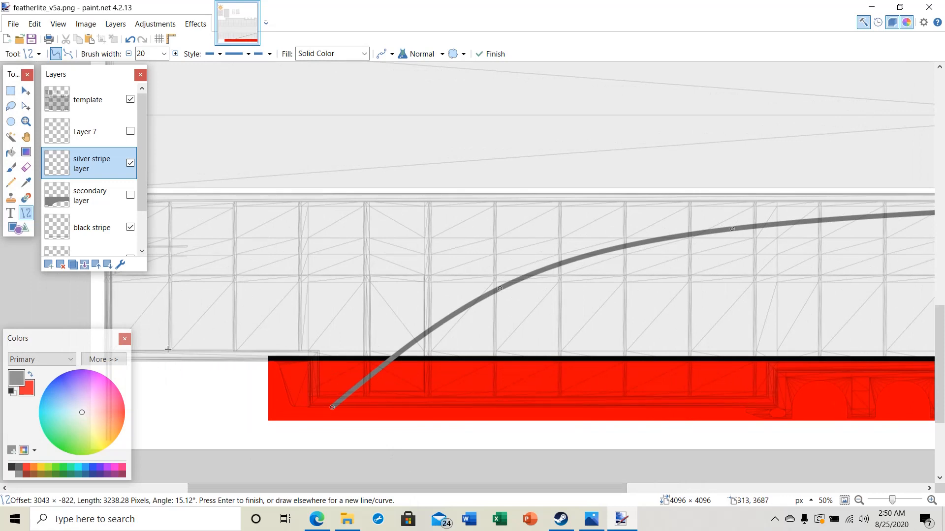
{"action": "left_click", "coordinate": [501, 55]}
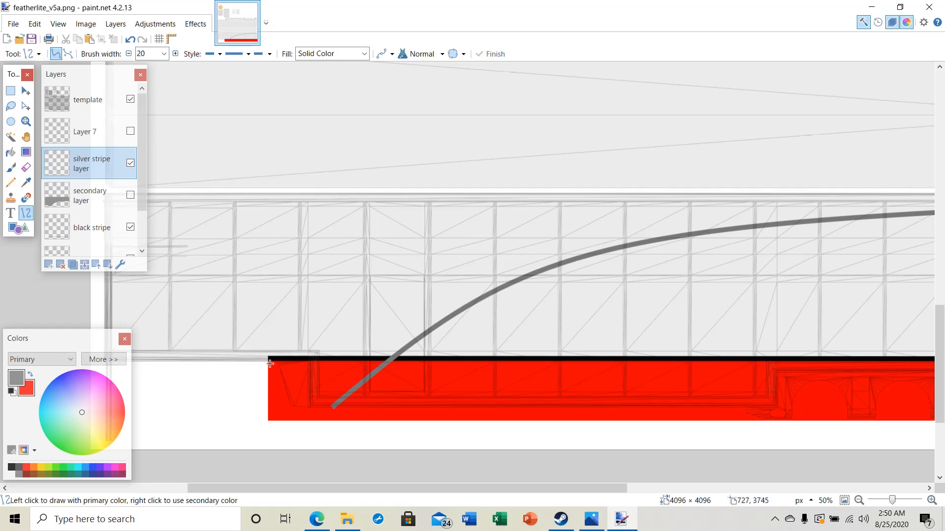
Draw a second 20 px gray line from the red stripe's upper front corner to the panel's upper rear corner and curve it above the first arc
{"action": "left_click_drag", "start_coordinate": [271, 365], "coordinate": [913, 206]}
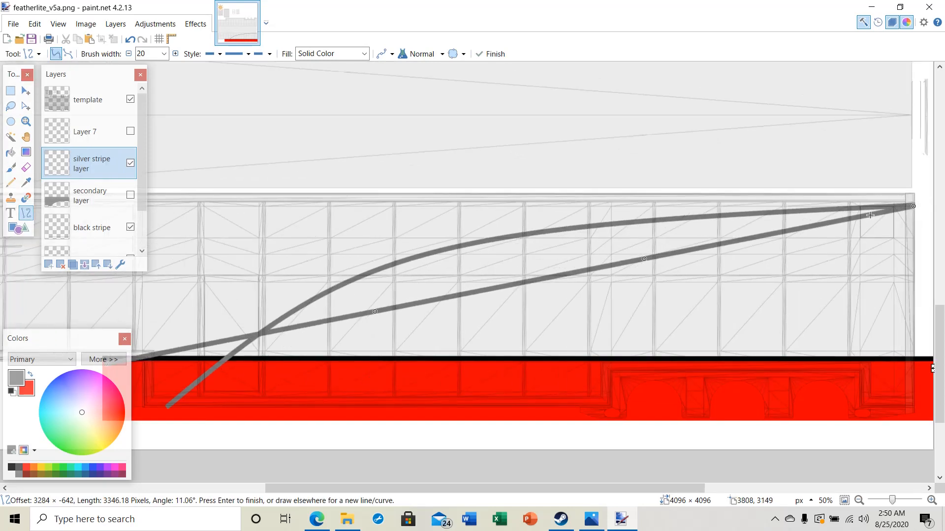
{"action": "left_click_drag", "start_coordinate": [375, 314], "coordinate": [379, 239]}
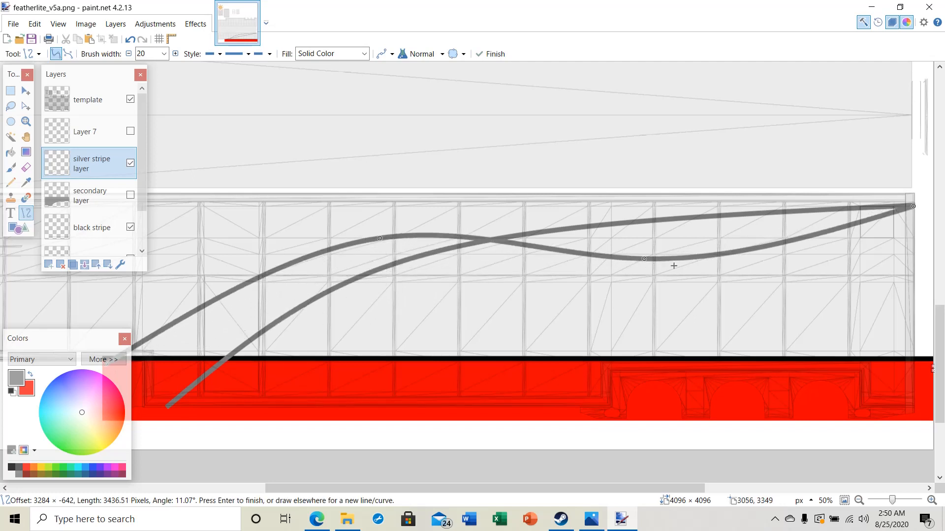
{"action": "left_click_drag", "start_coordinate": [646, 262], "coordinate": [651, 208]}
{"action": "left_click_drag", "start_coordinate": [315, 489], "coordinate": [245, 491]}
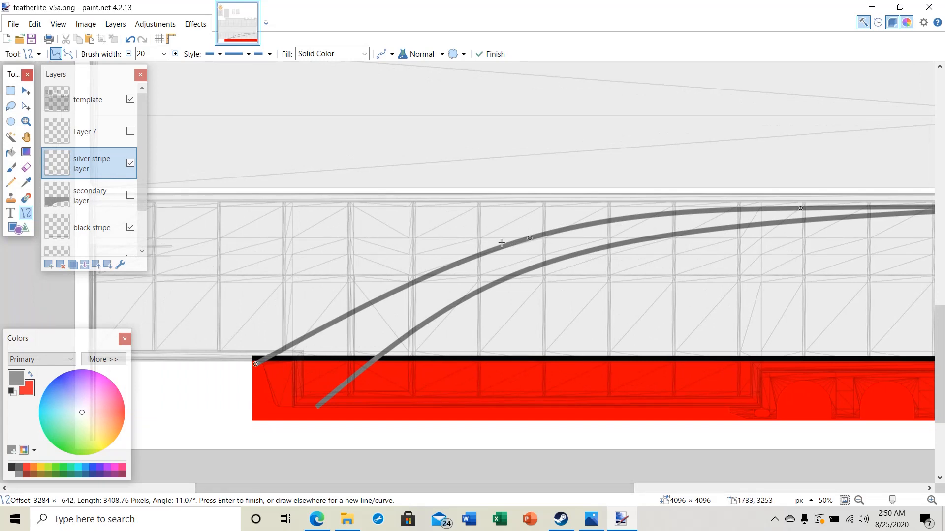
Lower the upper arc's front bend slightly, fine-tune its rear bend, and commit the curve
{"action": "left_click_drag", "start_coordinate": [529, 240], "coordinate": [522, 246]}
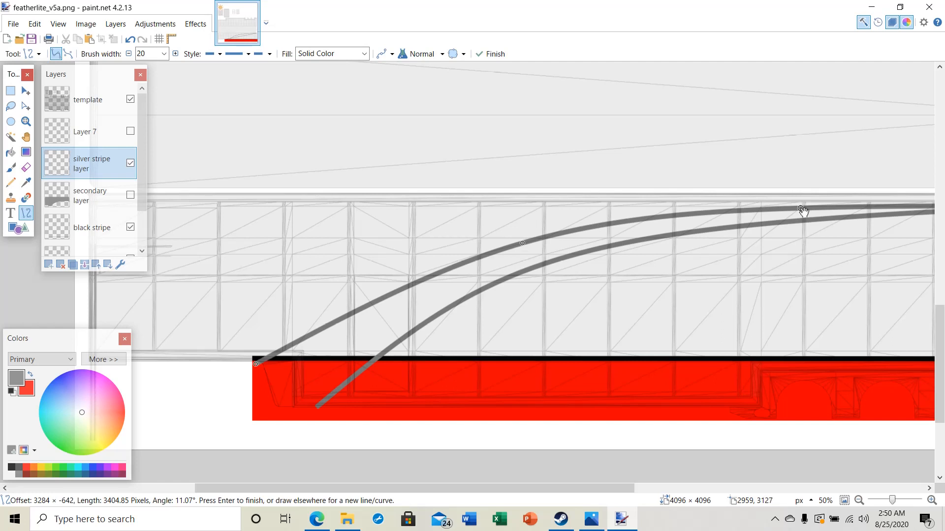
{"action": "left_click_drag", "start_coordinate": [801, 209], "coordinate": [802, 210]}
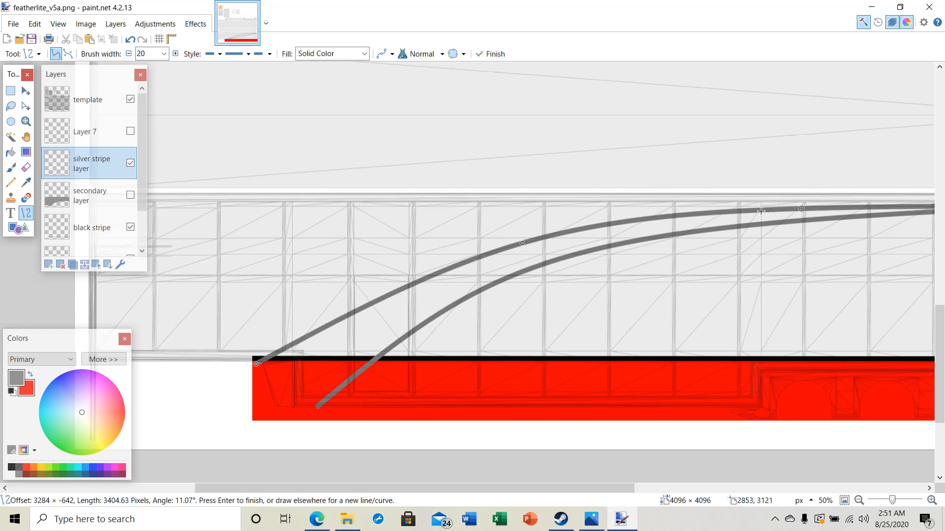
{"action": "key", "text": "Return"}
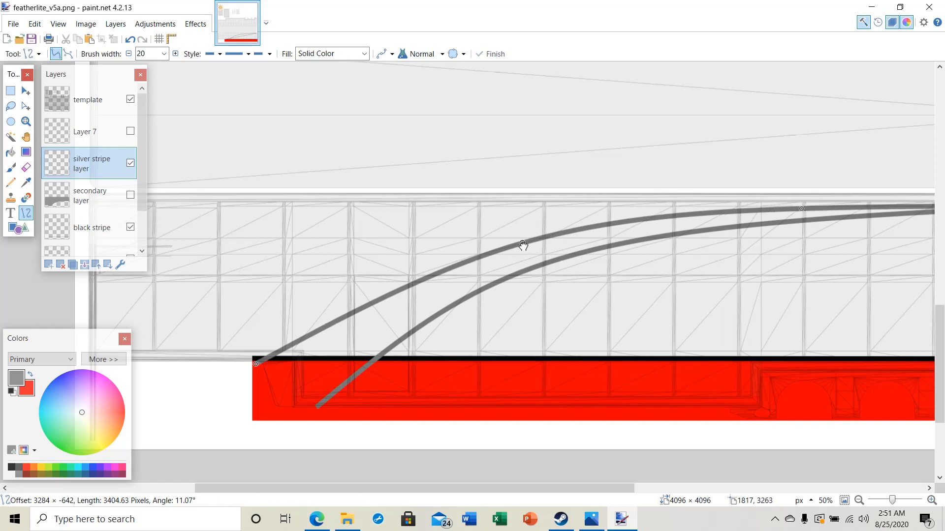
{"action": "left_click_drag", "start_coordinate": [523, 245], "coordinate": [525, 250]}
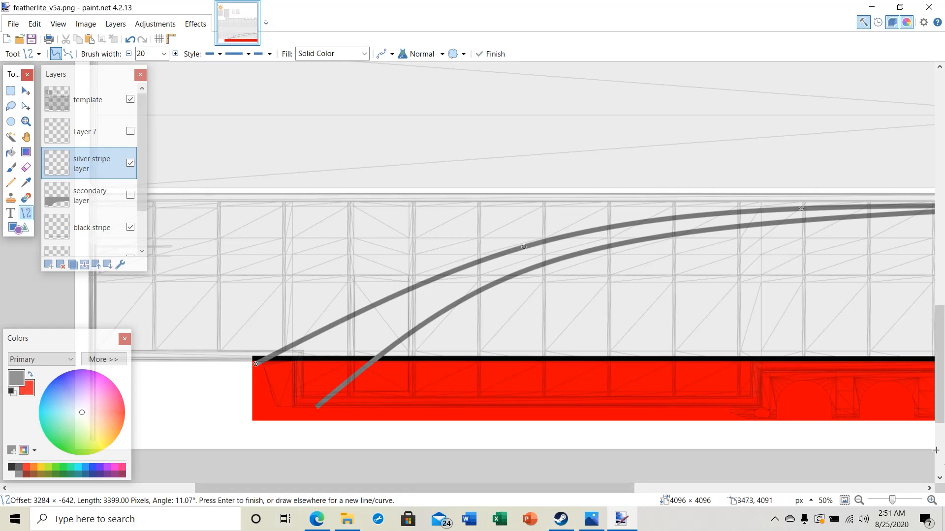
{"action": "mouse_move", "coordinate": [462, 486]}
{"action": "left_mouse_down"}
{"action": "mouse_move", "coordinate": [607, 481]}
{"action": "mouse_move", "coordinate": [414, 483]}
{"action": "mouse_move", "coordinate": [583, 482]}
{"action": "mouse_move", "coordinate": [460, 483]}
{"action": "left_mouse_up"}
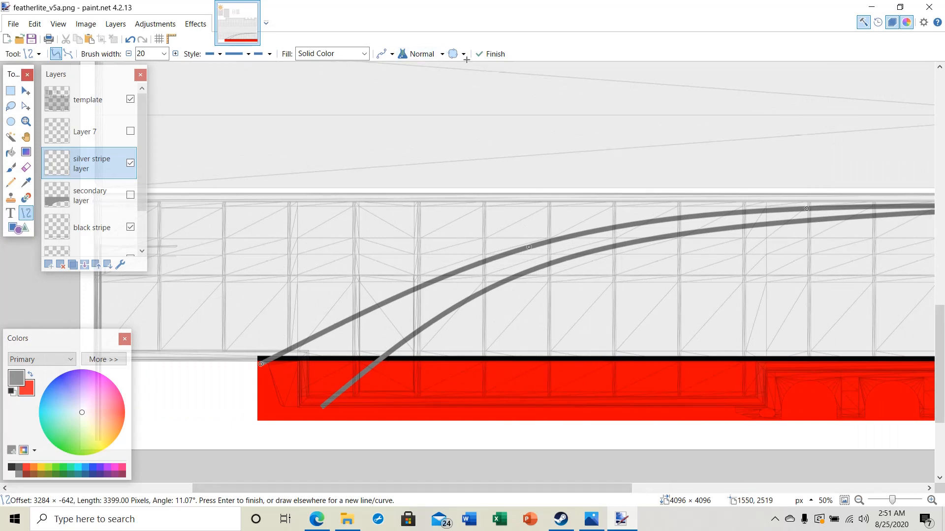
{"action": "left_click", "coordinate": [492, 54]}
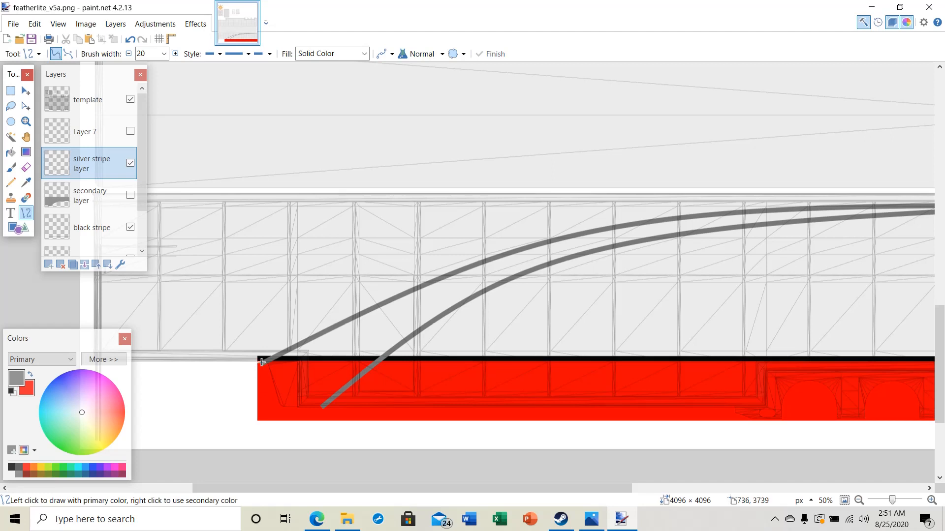
Close the front end of the two arcs with two short gray lines inside the red stripe, meeting near its lower edge
{"action": "left_click_drag", "start_coordinate": [262, 363], "coordinate": [276, 411]}
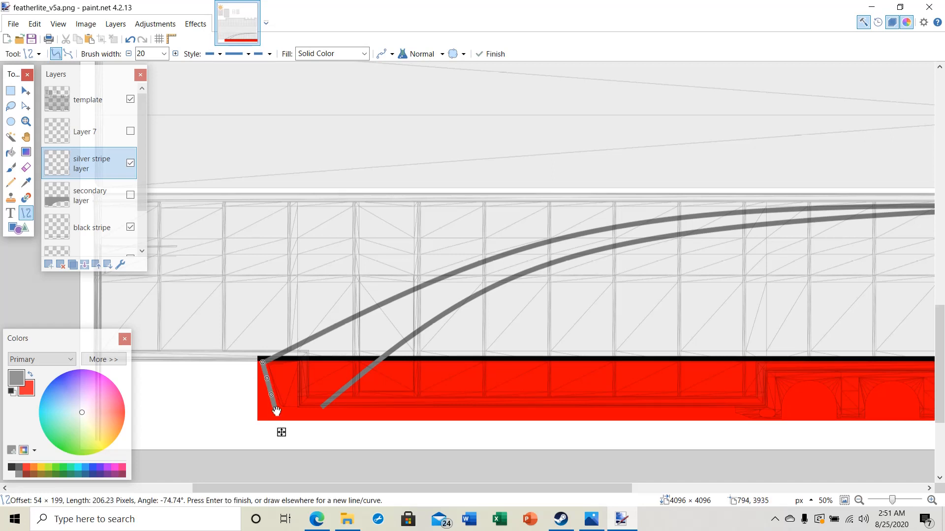
{"action": "left_click", "coordinate": [492, 54]}
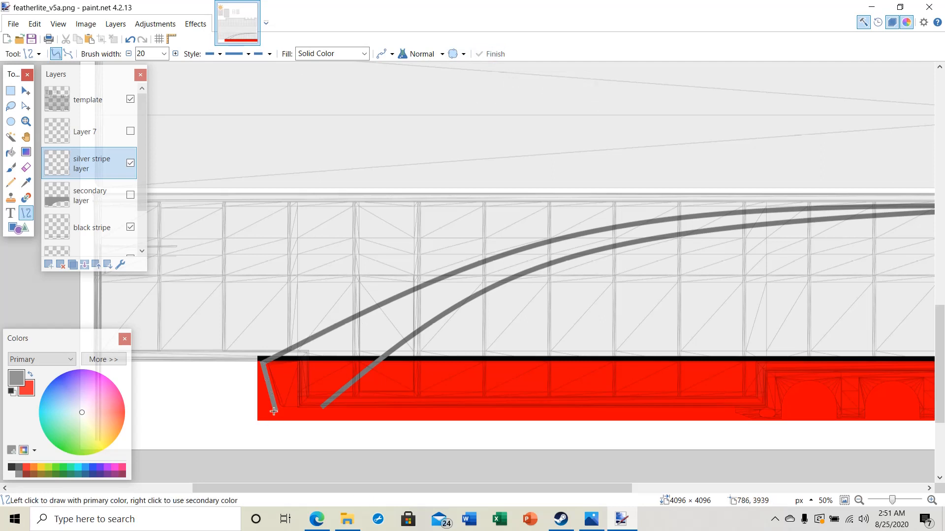
{"action": "left_click_drag", "start_coordinate": [275, 409], "coordinate": [322, 406]}
{"action": "left_click", "coordinate": [493, 53]}
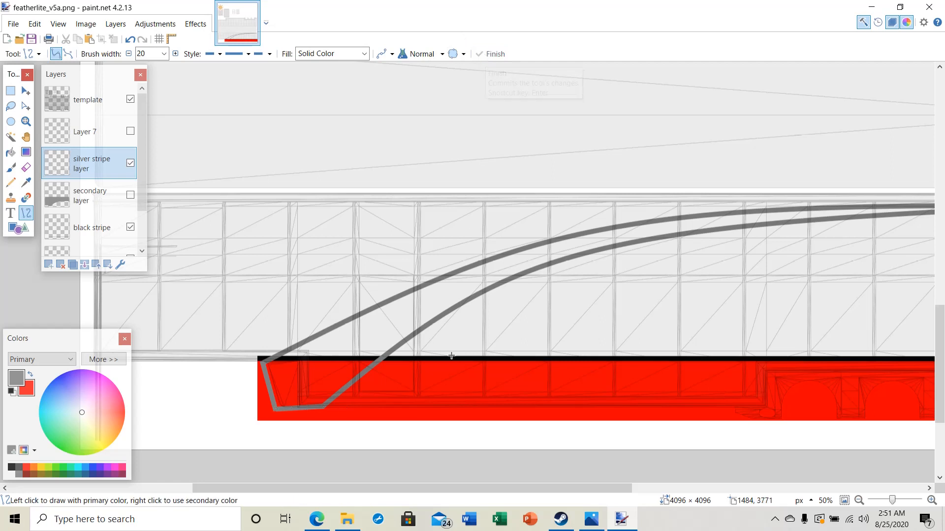
Fill the enclosed band between the two arcs with the same gray using the Paint Bucket
{"action": "left_click", "coordinate": [11, 152]}
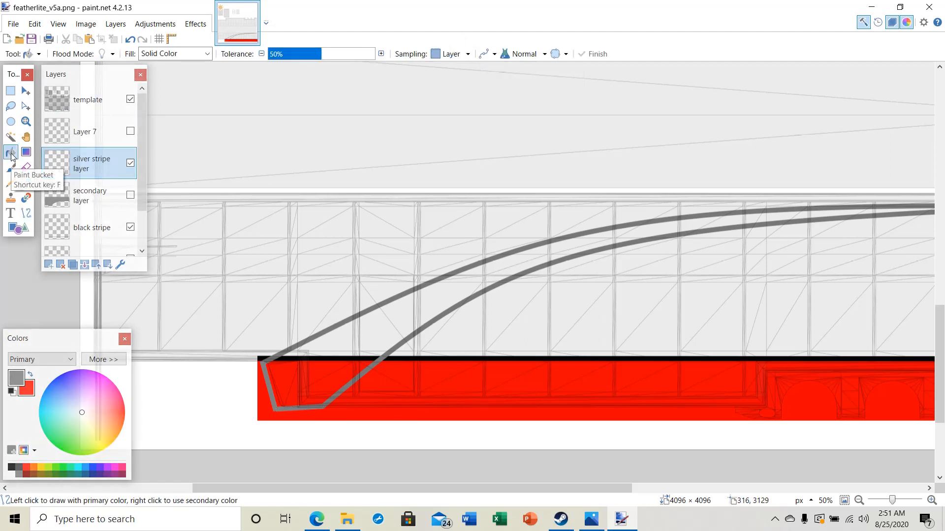
{"action": "left_click", "coordinate": [433, 288]}
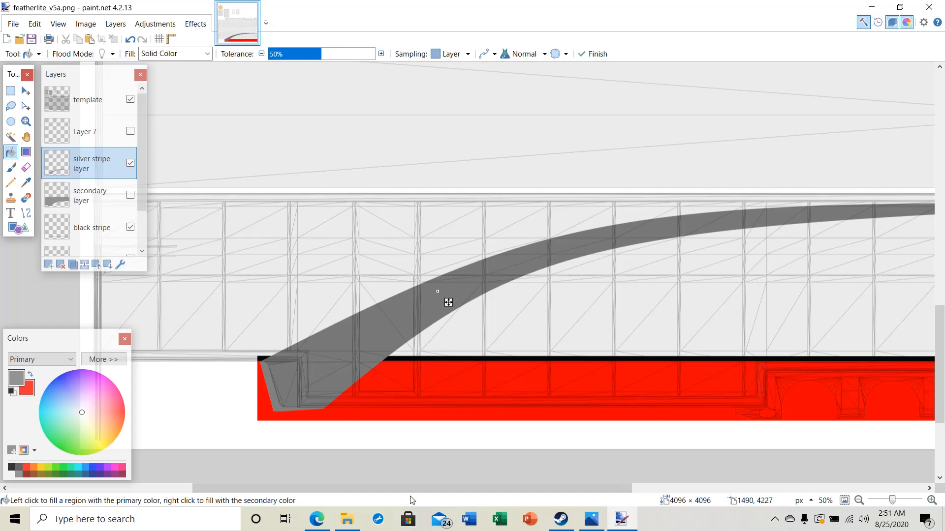
{"action": "left_click_drag", "start_coordinate": [405, 487], "coordinate": [359, 471]}
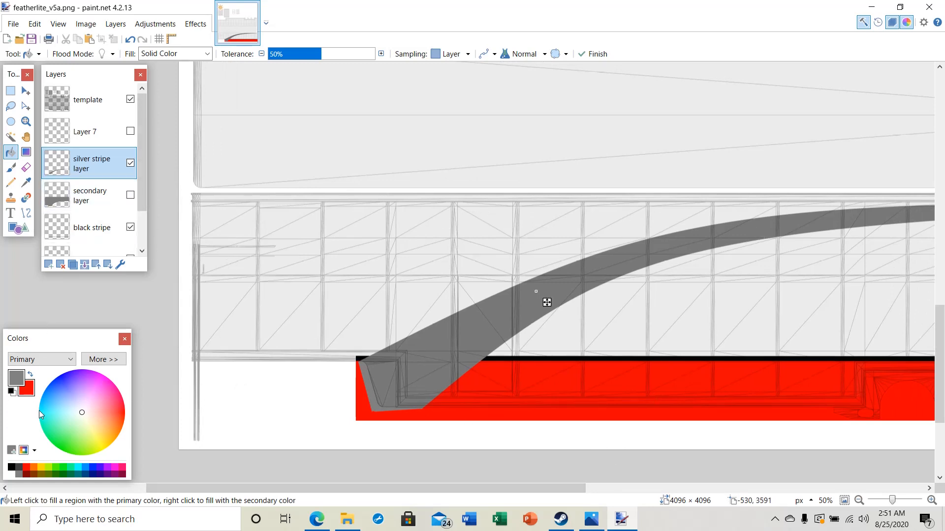
Try black as the fill color of the curved band, then set it back to gray
{"action": "left_click", "coordinate": [12, 469]}
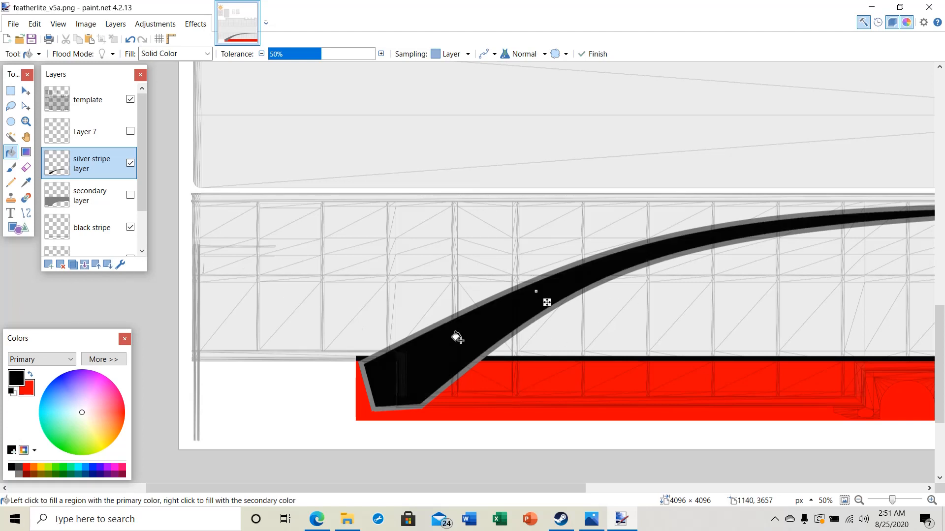
{"action": "left_click_drag", "start_coordinate": [370, 488], "coordinate": [420, 487]}
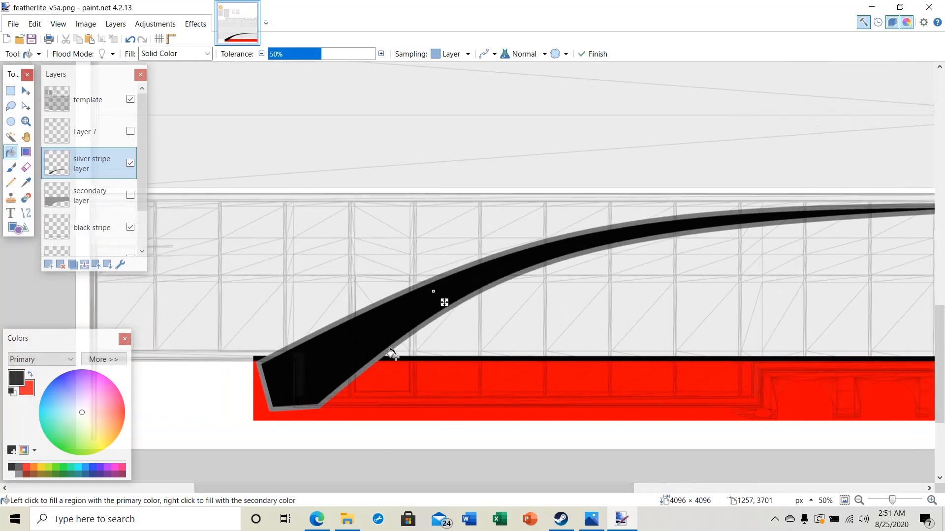
{"action": "left_click", "coordinate": [18, 475]}
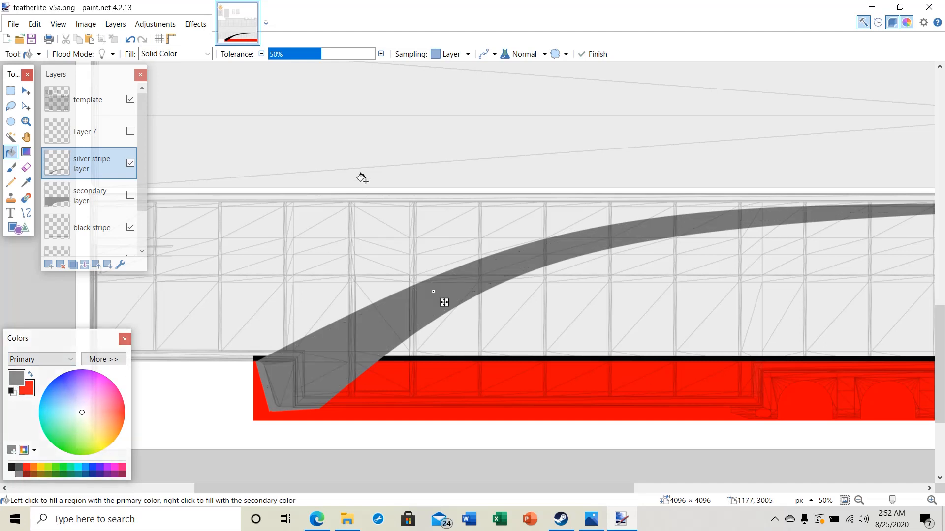
Commit the gray fill of the curved band and set the primary color to black
{"action": "left_click", "coordinate": [596, 55]}
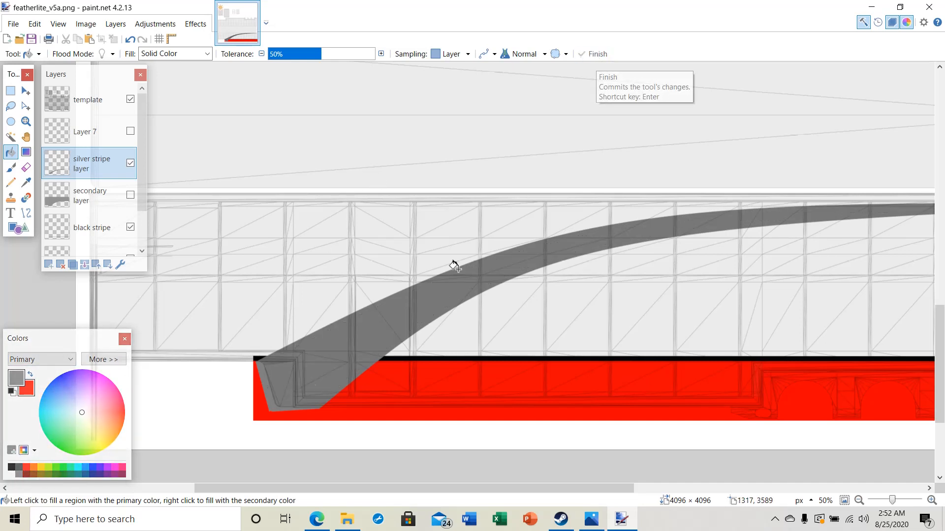
{"action": "left_click", "coordinate": [12, 468]}
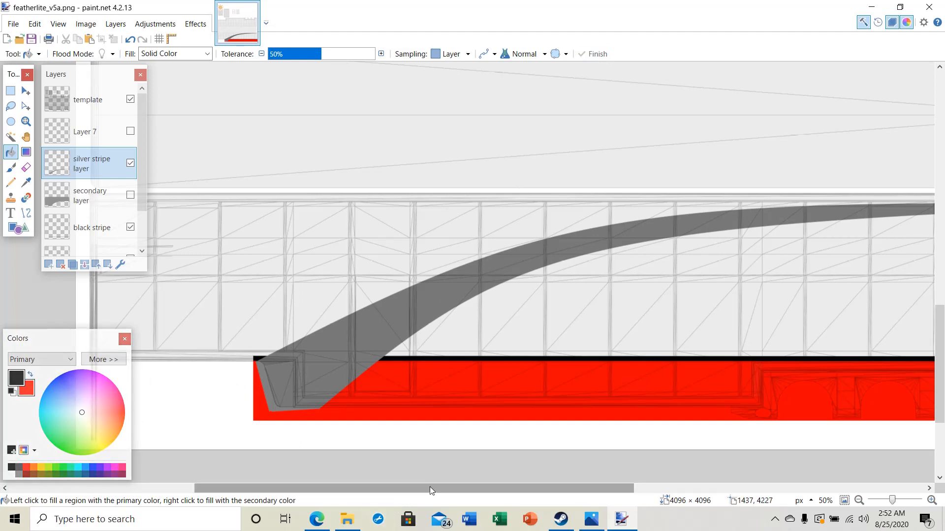
{"action": "left_click_drag", "start_coordinate": [429, 487], "coordinate": [388, 487]}
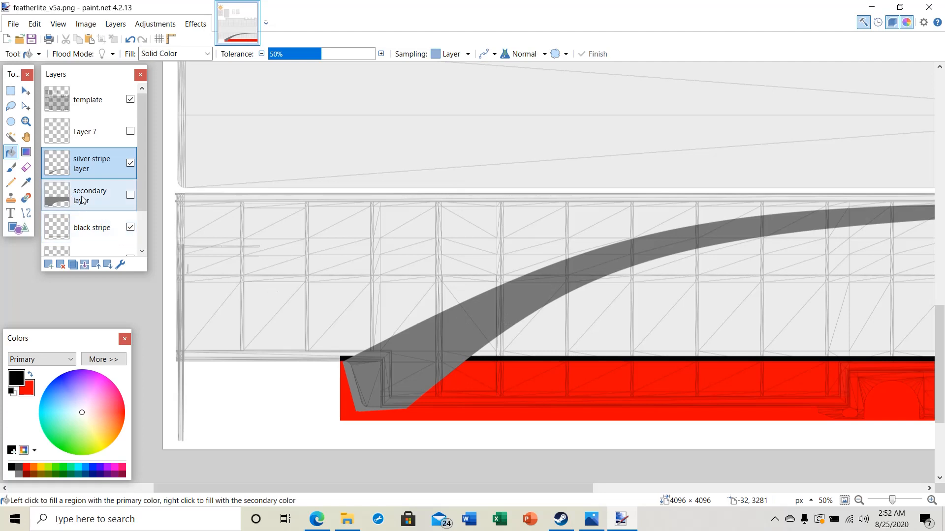
Delete the hidden secondary layer and add a new empty layer directly above the black stripe layer
{"action": "left_click", "coordinate": [72, 199]}
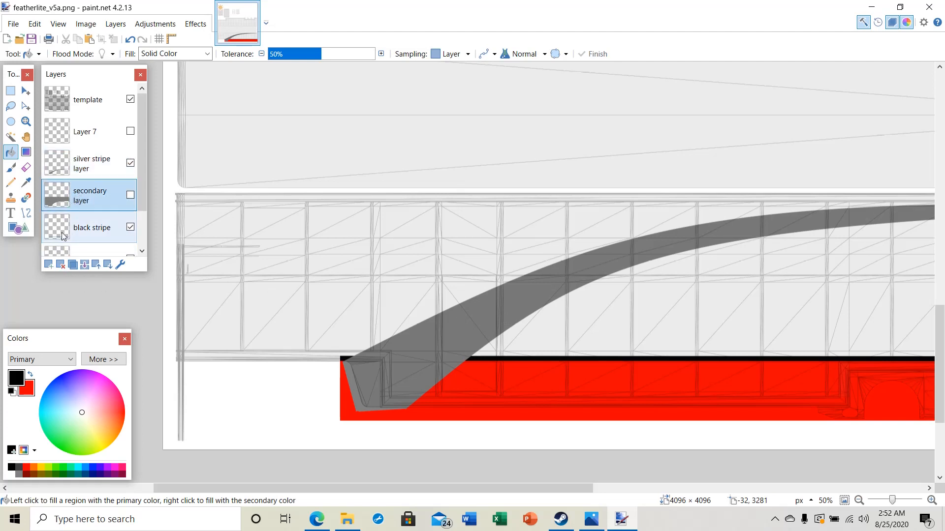
{"action": "left_click", "coordinate": [60, 266]}
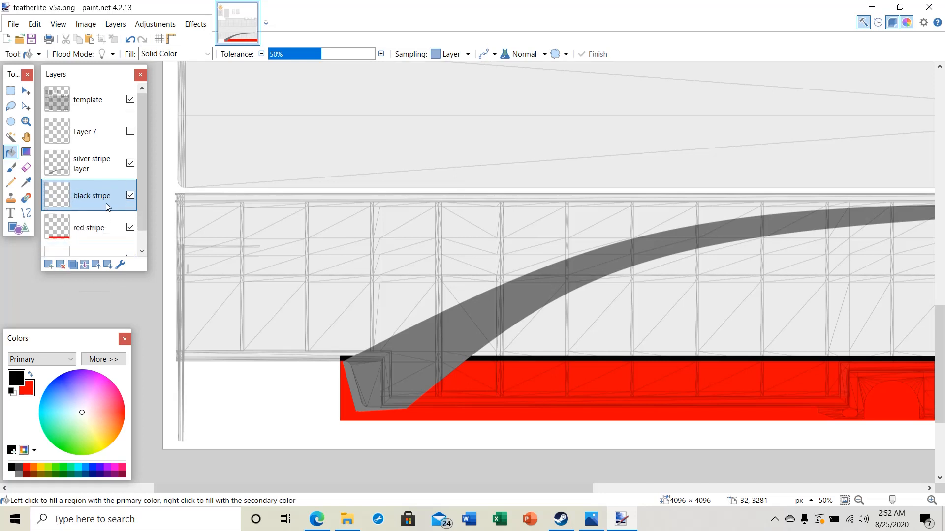
{"action": "left_click", "coordinate": [49, 266]}
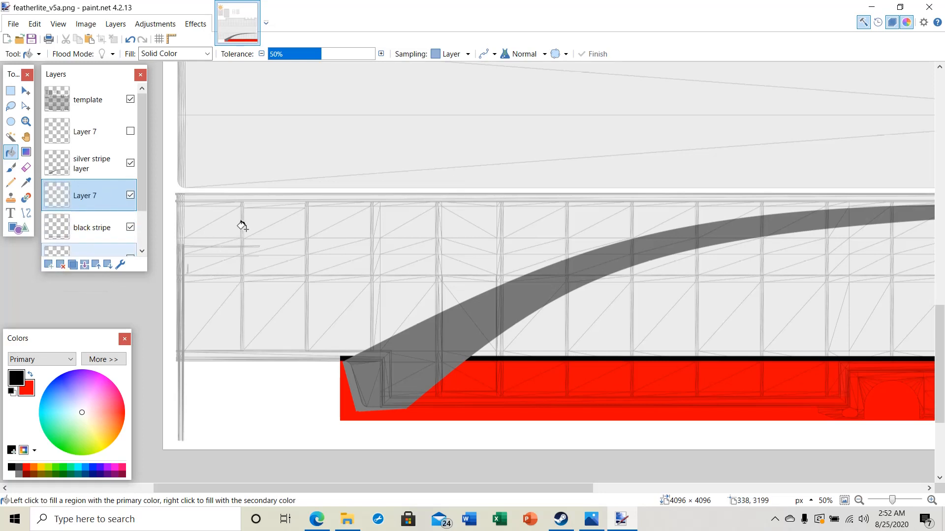
{"action": "key", "text": "o"}
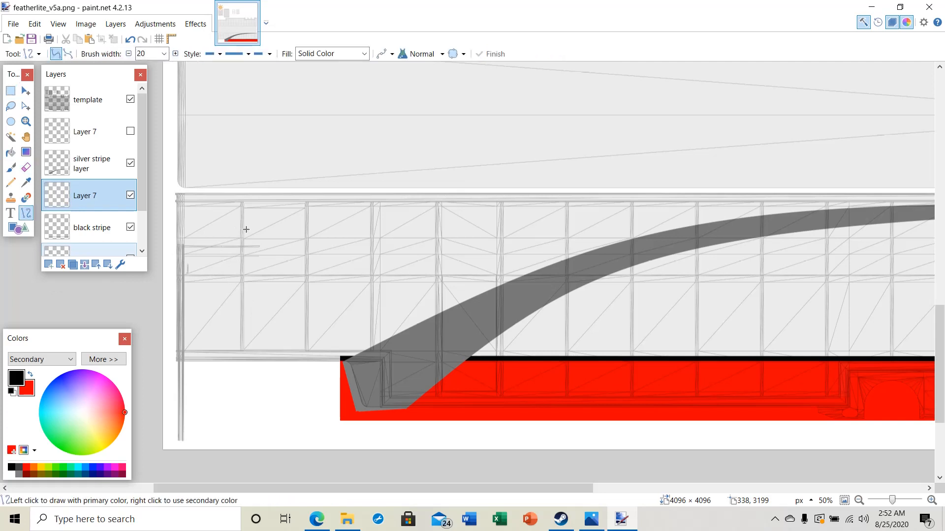
{"action": "key", "text": "r"}
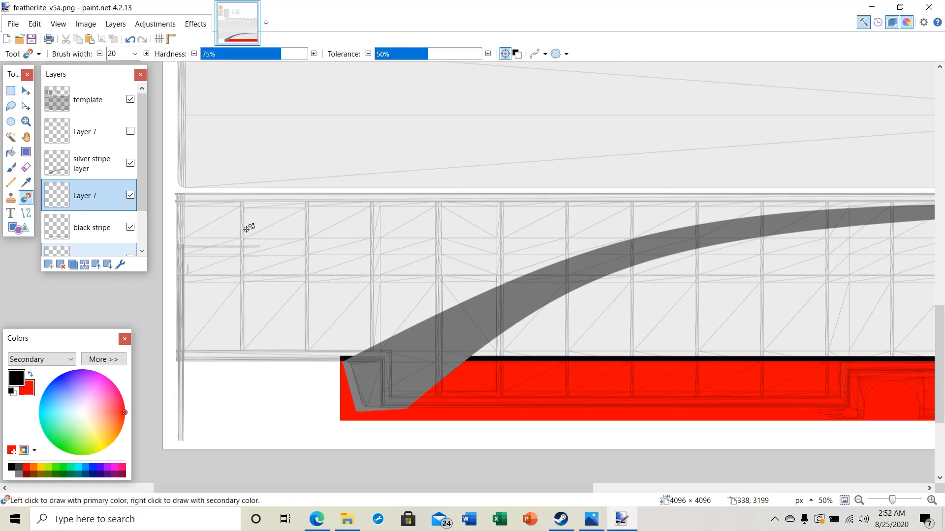
{"action": "key", "text": "o"}
{"action": "key", "text": "r"}
{"action": "key", "text": "b"}
{"action": "key", "text": "l"}
{"action": "key", "text": "c"}
{"action": "key", "text": "k"}
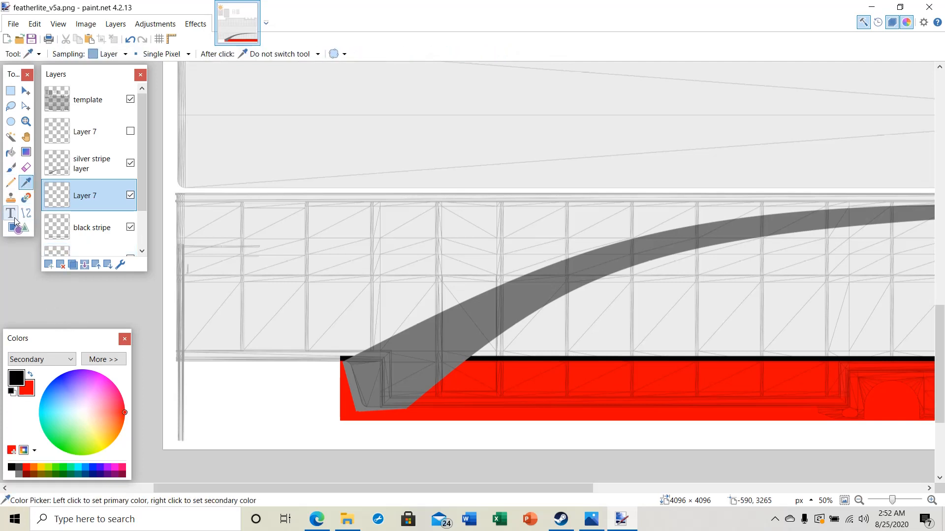
Rename the new layer above the black stripe layer as "Secondary color black"
{"action": "scroll", "coordinate": [100, 244], "scroll_direction": "down", "scroll_amount": 1}
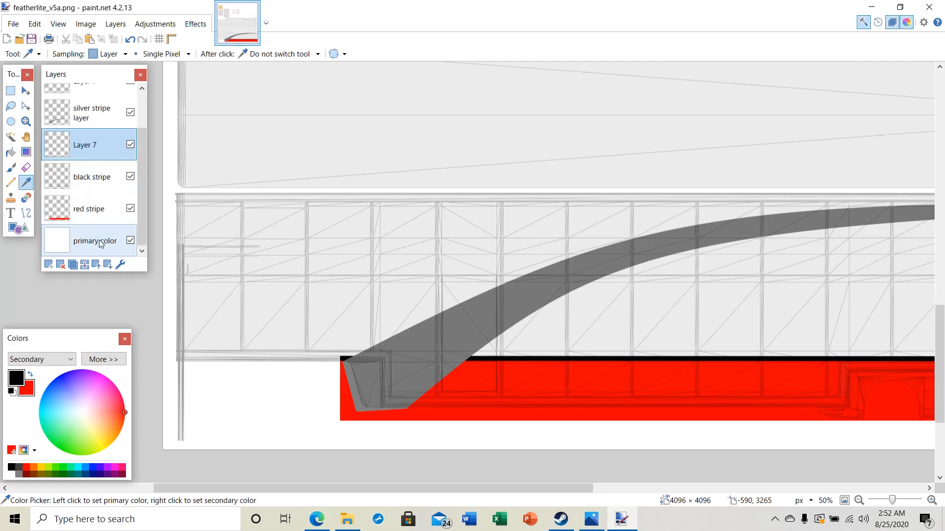
{"action": "scroll", "coordinate": [97, 212], "scroll_direction": "up", "scroll_amount": 1}
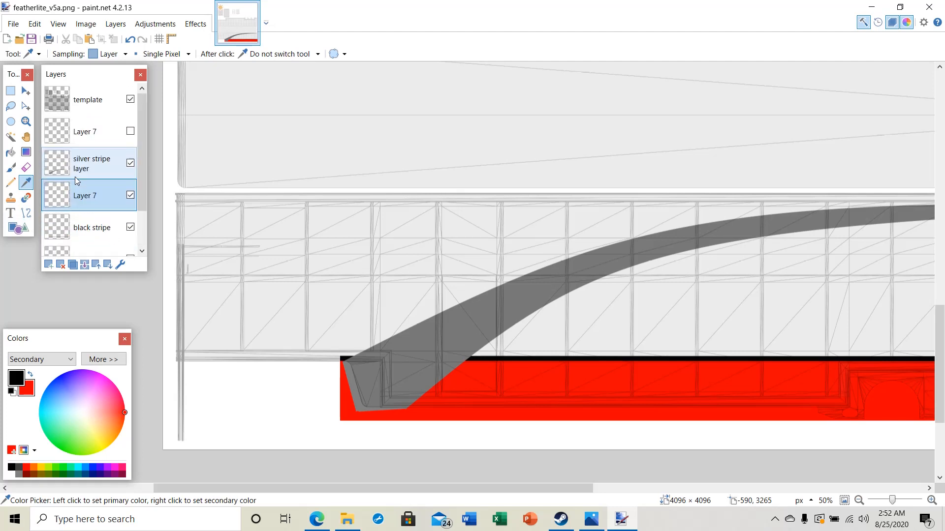
{"action": "double_click", "coordinate": [88, 201]}
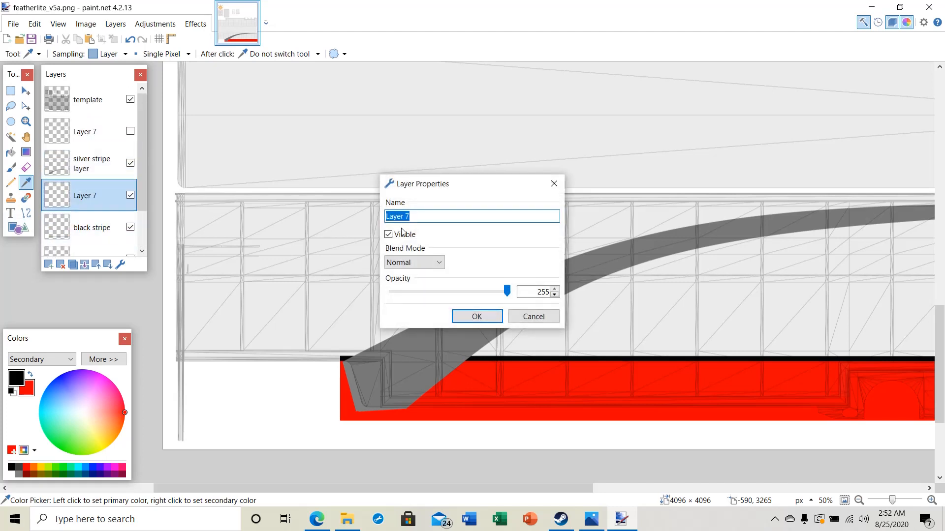
{"action": "type", "text": "Secondary colo"}
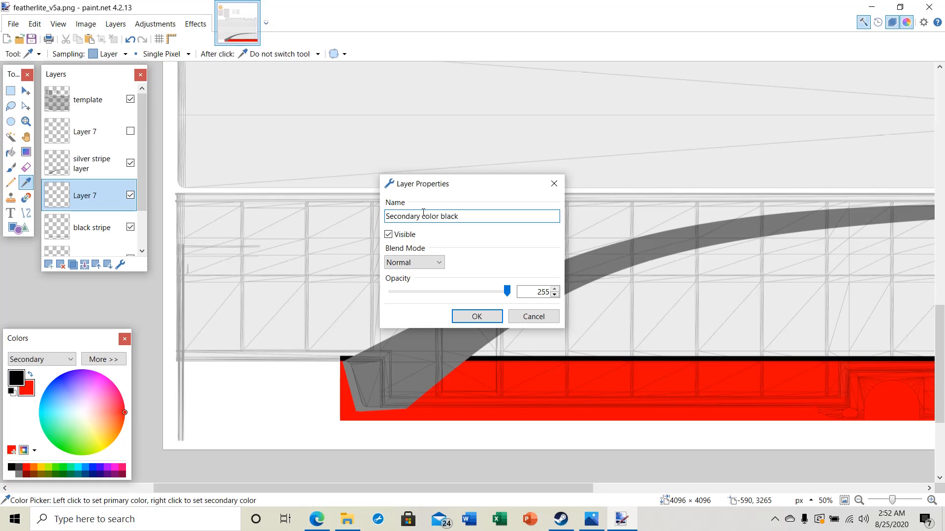
{"action": "left_click", "coordinate": [481, 315]}
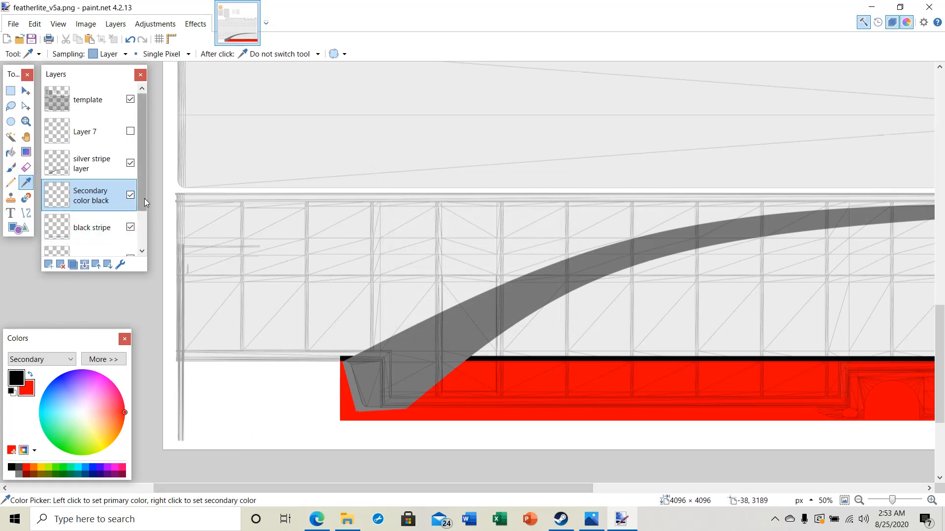
Draw a 20 px wide black curve about 3307 px long within the silver stripe's arc, and hide the silver stripe layer
{"action": "left_click_drag", "start_coordinate": [140, 196], "coordinate": [142, 204]}
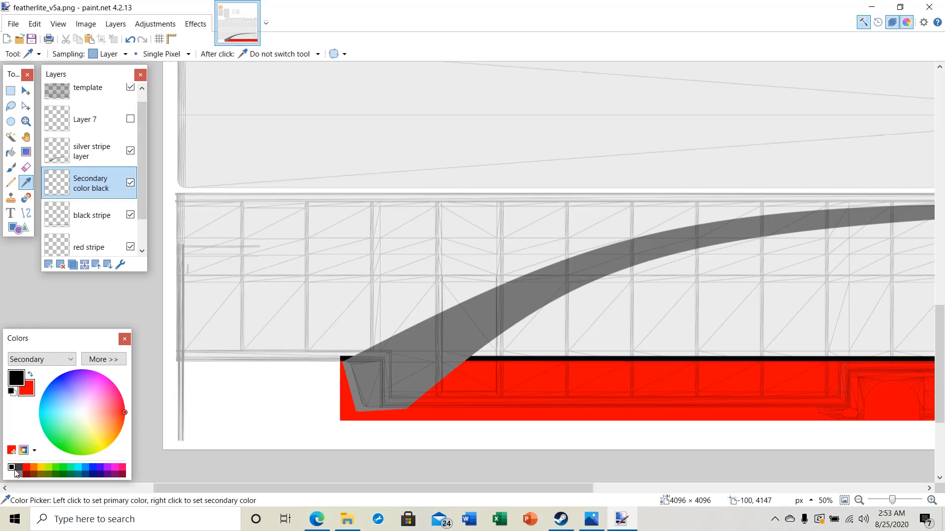
{"action": "left_click", "coordinate": [26, 213]}
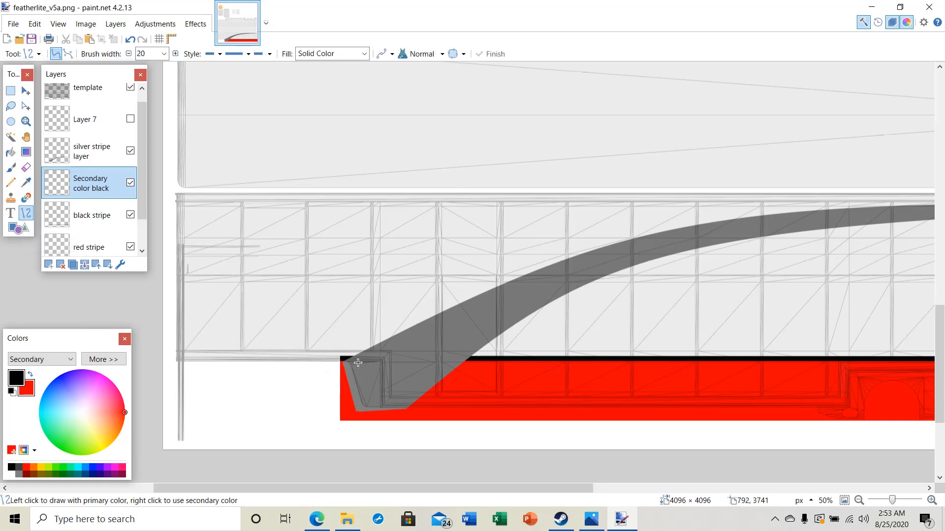
{"action": "left_click_drag", "start_coordinate": [361, 362], "coordinate": [437, 337]}
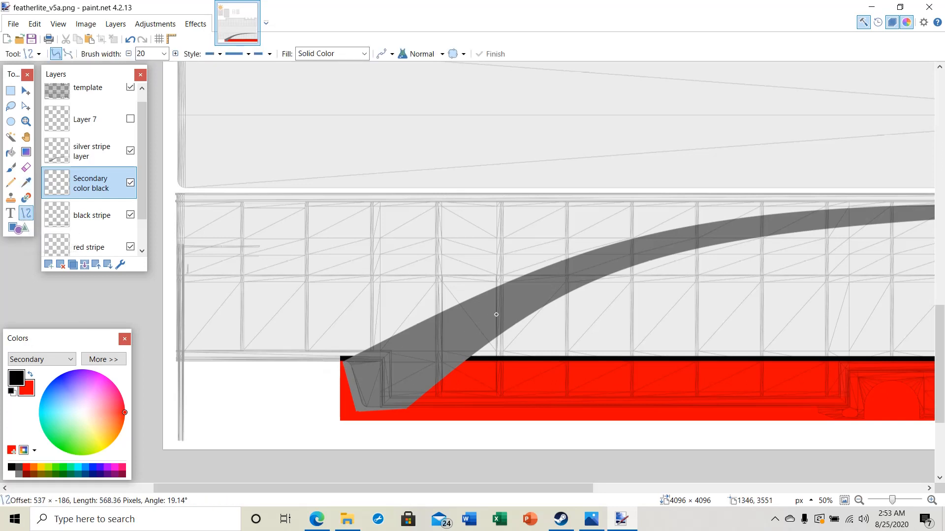
{"action": "mouse_move", "coordinate": [496, 314]}
{"action": "left_mouse_down"}
{"action": "mouse_move", "coordinate": [680, 230]}
{"action": "mouse_move", "coordinate": [905, 215]}
{"action": "mouse_move", "coordinate": [872, 202]}
{"action": "mouse_move", "coordinate": [913, 204]}
{"action": "left_mouse_up"}
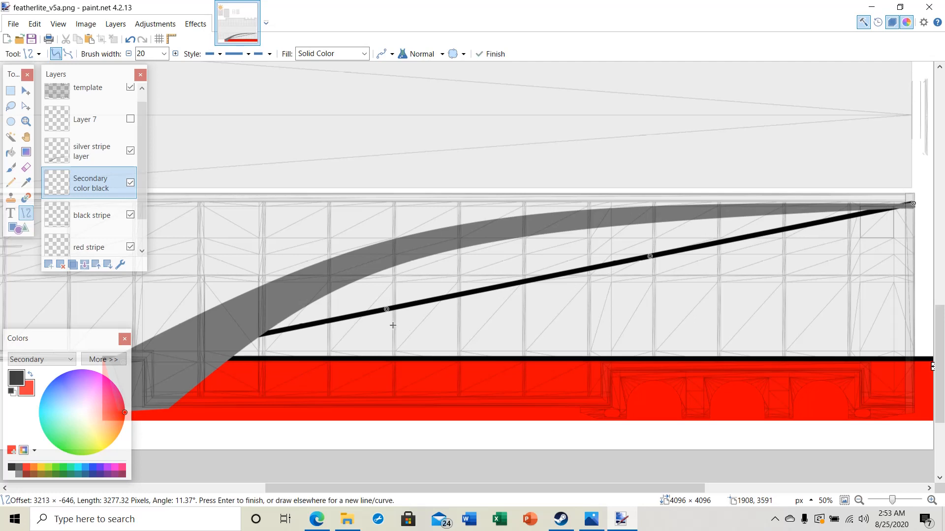
{"action": "left_click_drag", "start_coordinate": [384, 312], "coordinate": [380, 266]}
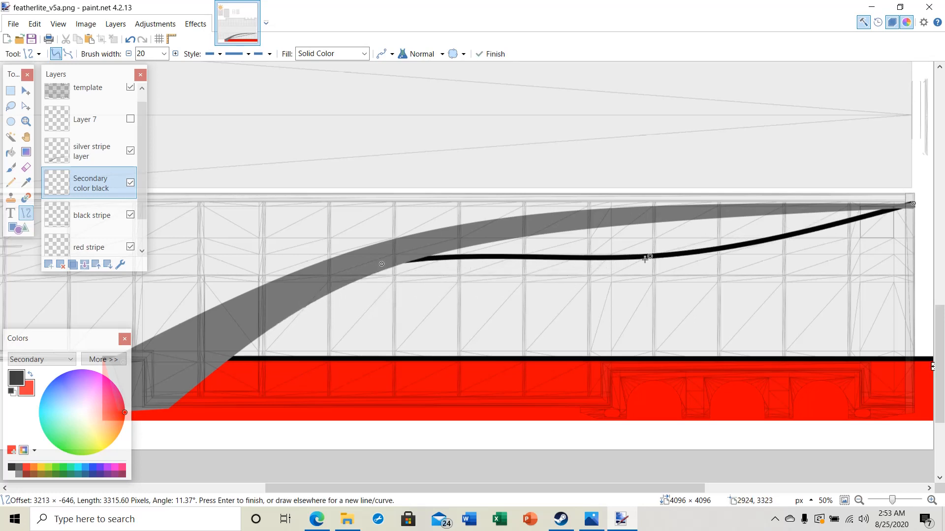
{"action": "left_click_drag", "start_coordinate": [648, 257], "coordinate": [648, 219]}
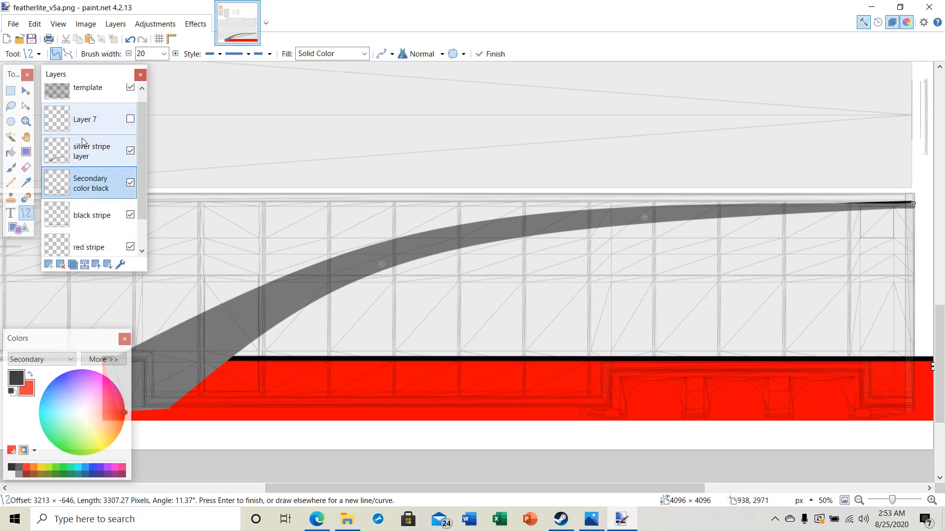
{"action": "left_click", "coordinate": [130, 151]}
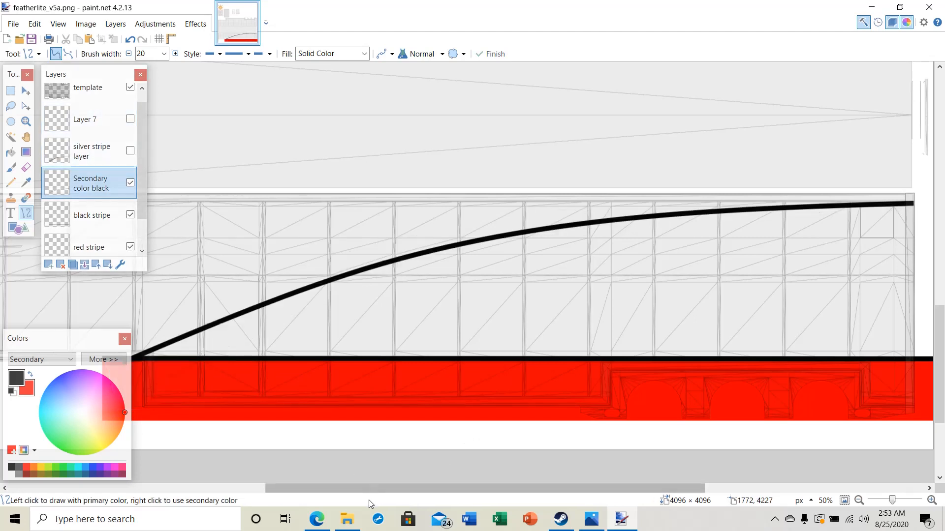
Draw black lines from the curve's lower end, about 755 px to the panel's left edge and about 715 px up that edge
{"action": "left_click_drag", "start_coordinate": [374, 488], "coordinate": [243, 488]}
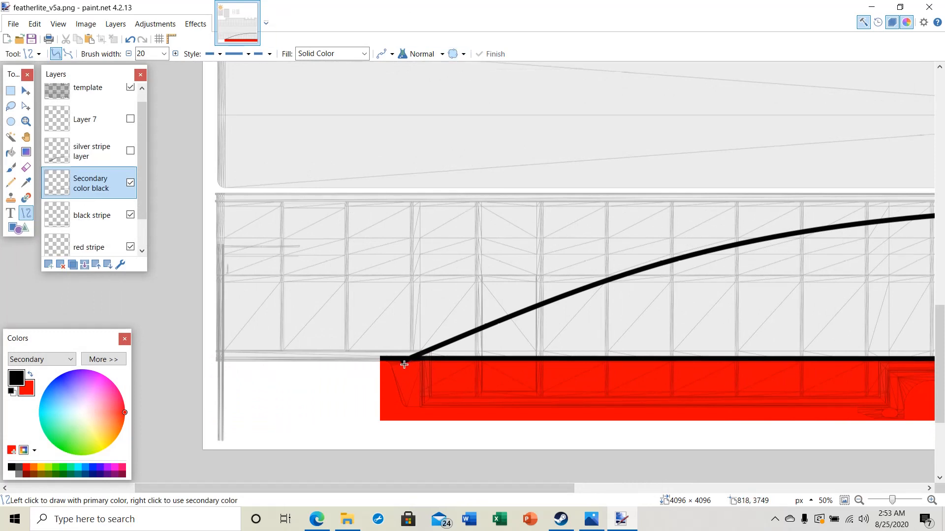
{"action": "left_click_drag", "start_coordinate": [401, 361], "coordinate": [217, 362]}
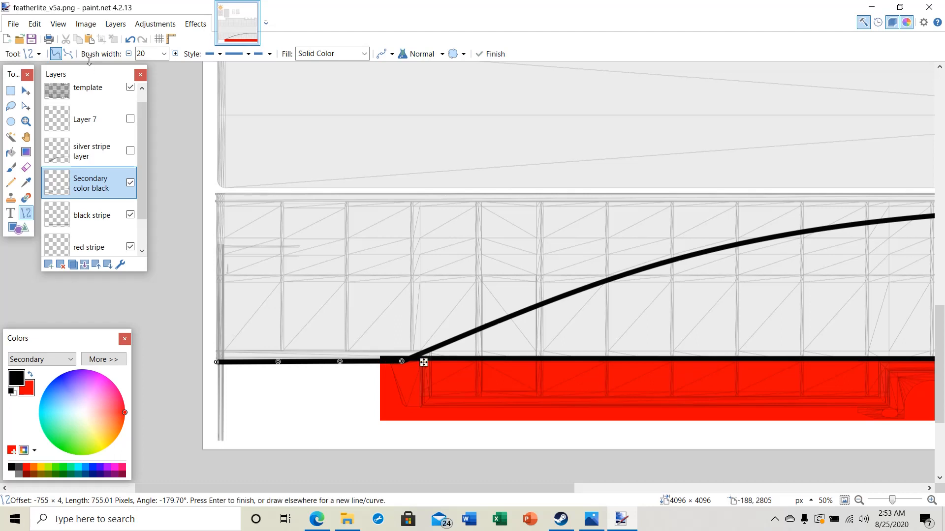
{"action": "left_click", "coordinate": [485, 54]}
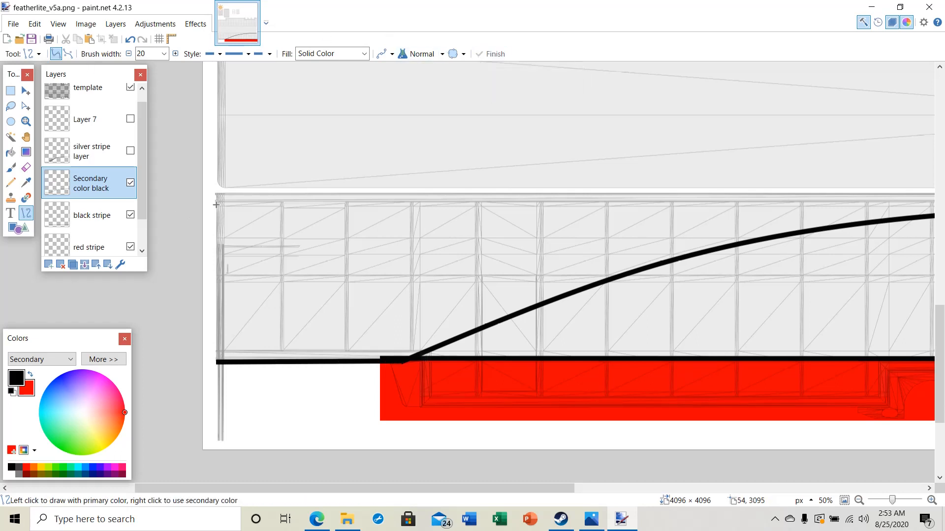
{"action": "left_click_drag", "start_coordinate": [215, 362], "coordinate": [215, 188]}
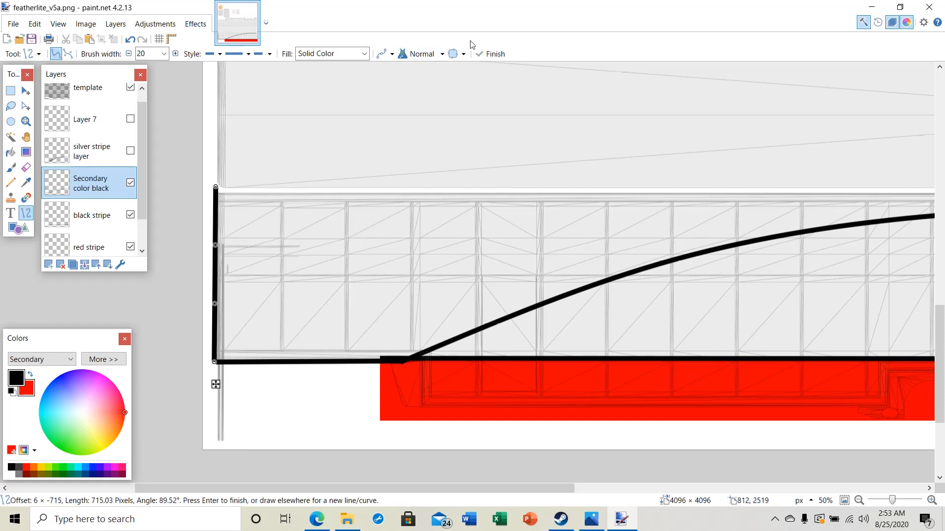
{"action": "left_click", "coordinate": [492, 55]}
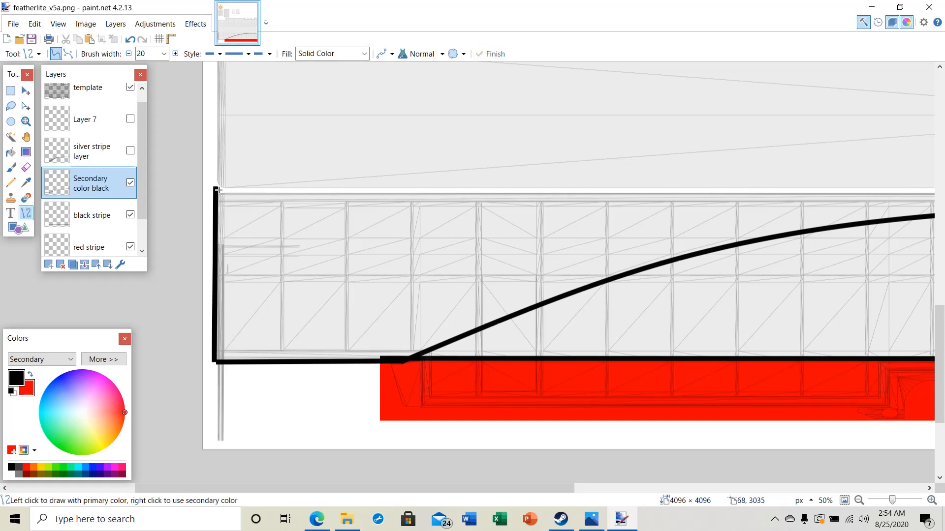
Close the outline with an about 3969 px line along the panel's top edge and an about 57 px line down to the curve's end
{"action": "mouse_move", "coordinate": [216, 189]}
{"action": "left_mouse_down"}
{"action": "mouse_move", "coordinate": [927, 189]}
{"action": "mouse_move", "coordinate": [914, 191]}
{"action": "left_mouse_up"}
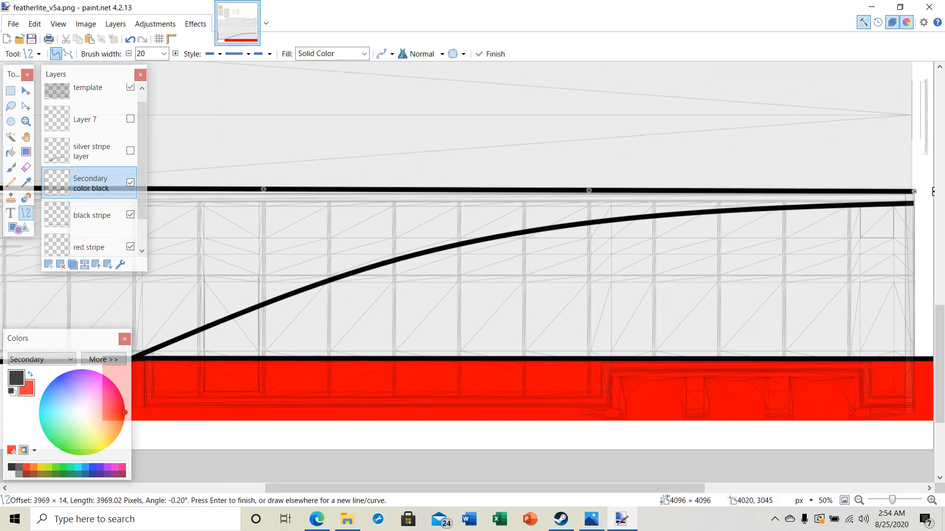
{"action": "left_click", "coordinate": [493, 54]}
{"action": "left_click_drag", "start_coordinate": [914, 190], "coordinate": [914, 203]}
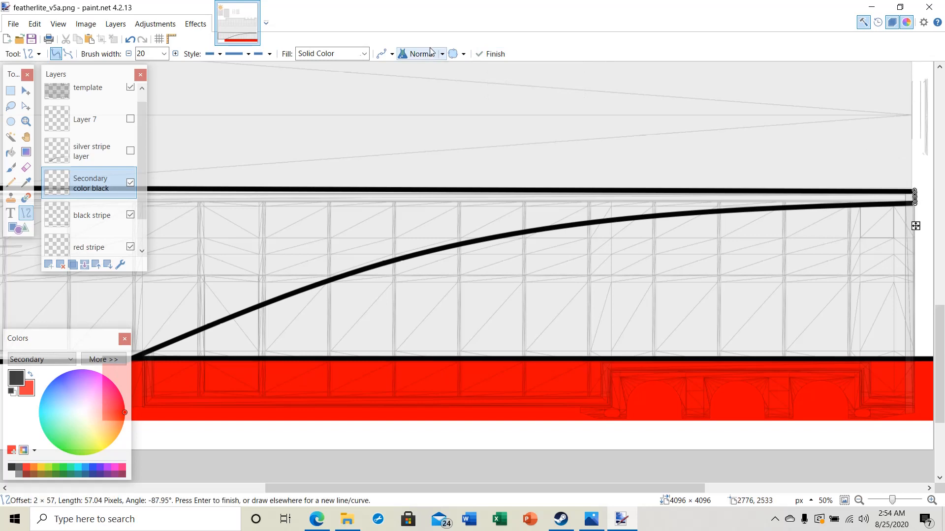
{"action": "left_click", "coordinate": [492, 53]}
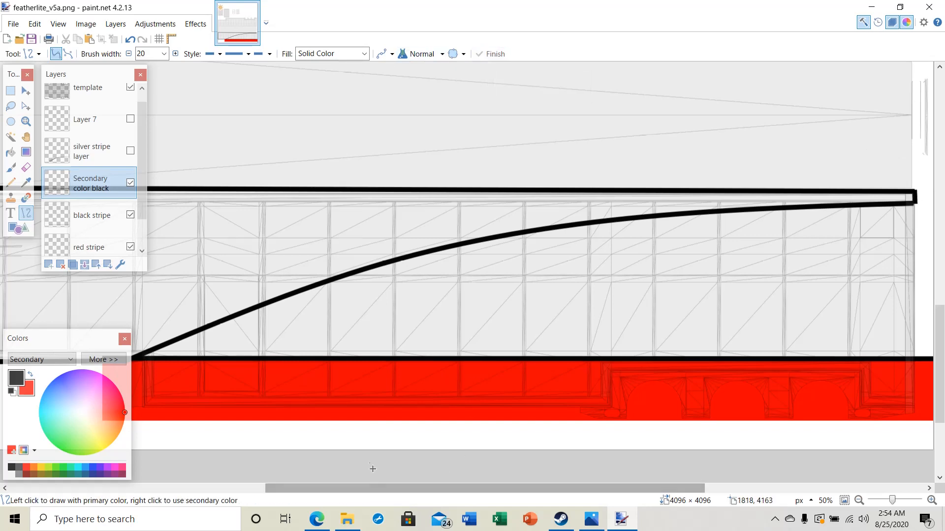
Fill the closed area above the curve with black and show the silver stripe layer
{"action": "scroll", "coordinate": [337, 379], "scroll_direction": "down", "scroll_amount": 2}
{"action": "scroll", "coordinate": [347, 374], "scroll_direction": "up", "scroll_amount": 2}
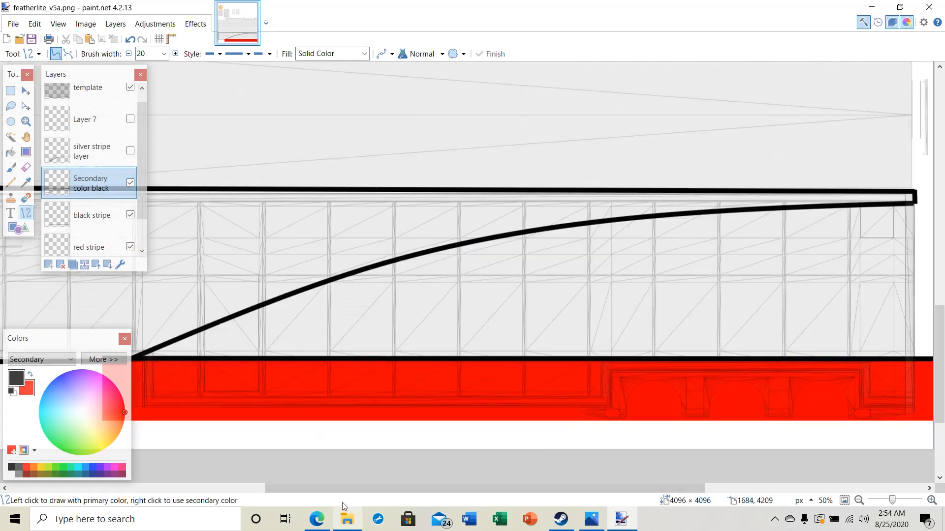
{"action": "left_click_drag", "start_coordinate": [343, 489], "coordinate": [223, 491]}
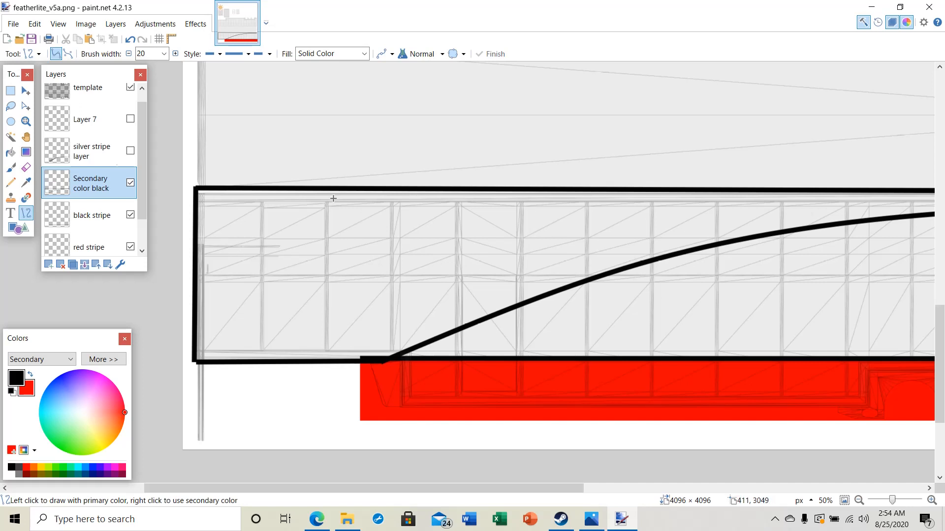
{"action": "left_click", "coordinate": [11, 152]}
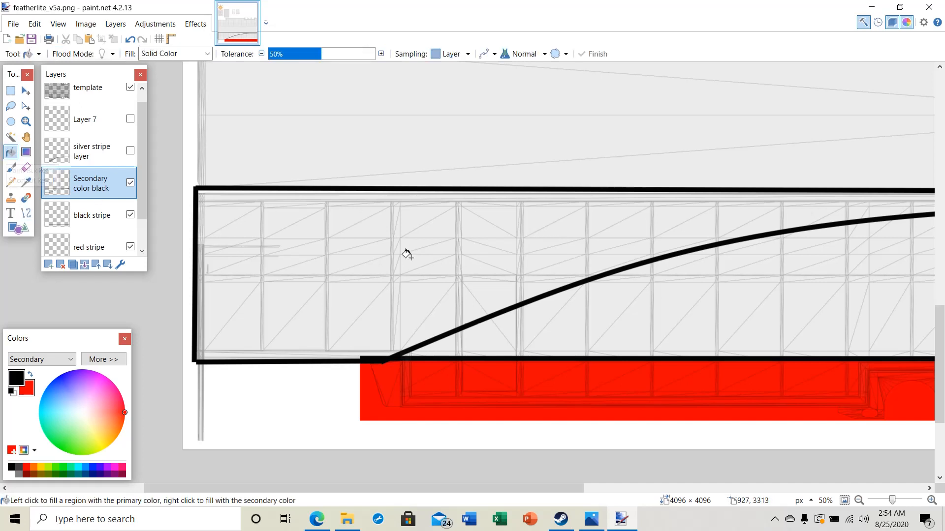
{"action": "left_click", "coordinate": [391, 231]}
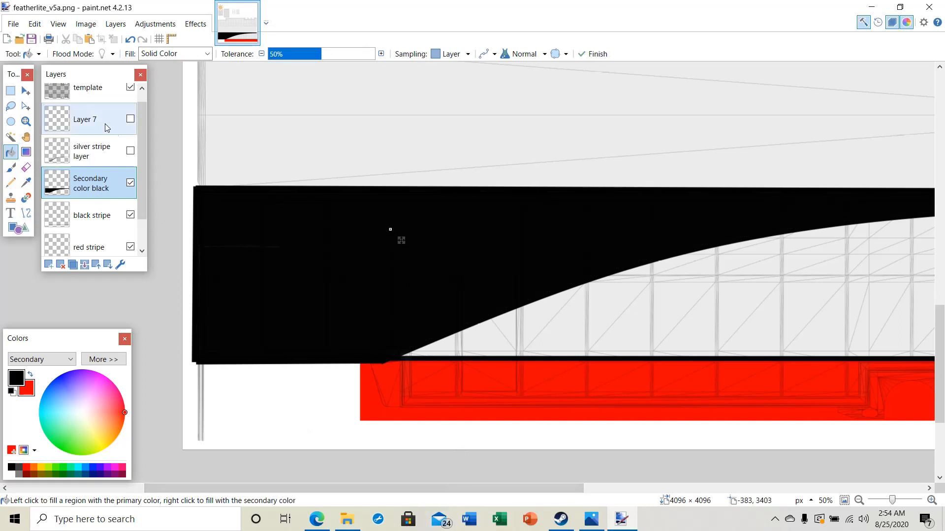
{"action": "left_click", "coordinate": [131, 151]}
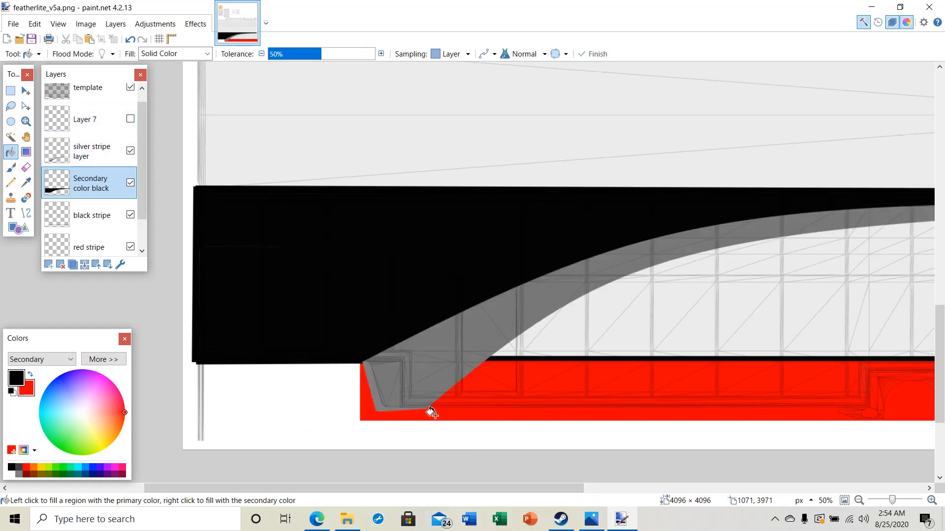
Try the silver stripe layer beneath the Secondary color black layer, and restore it above that layer
{"action": "mouse_move", "coordinate": [468, 488]}
{"action": "left_mouse_down"}
{"action": "mouse_move", "coordinate": [611, 486]}
{"action": "mouse_move", "coordinate": [435, 486]}
{"action": "mouse_move", "coordinate": [486, 486]}
{"action": "left_mouse_up"}
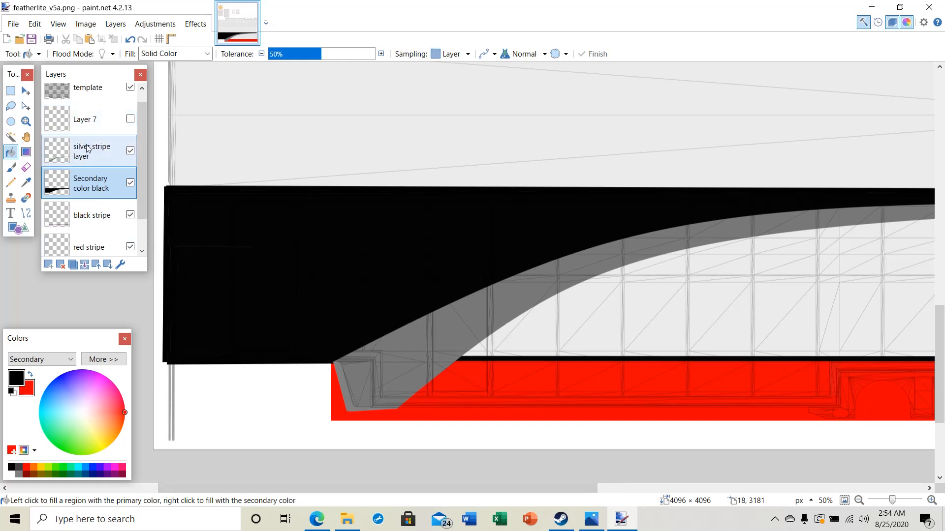
{"action": "left_click_drag", "start_coordinate": [87, 147], "coordinate": [87, 184]}
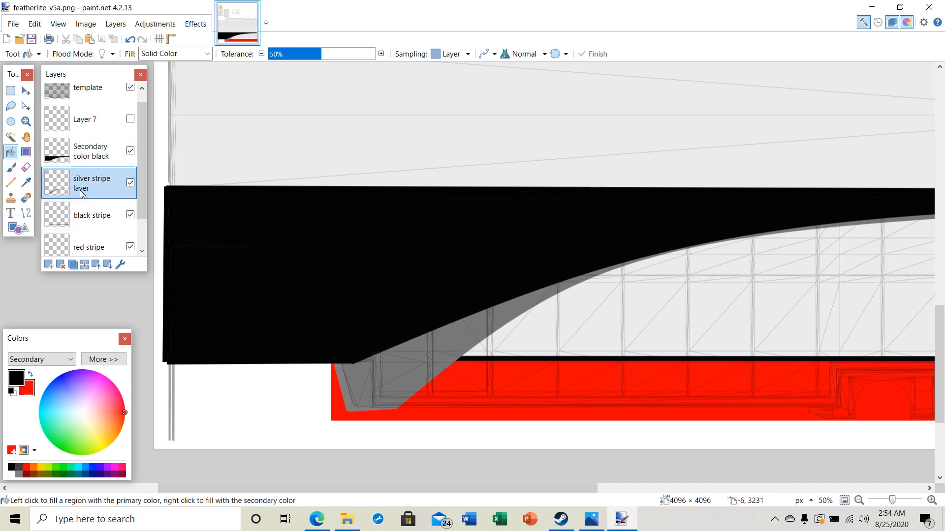
{"action": "left_click_drag", "start_coordinate": [91, 188], "coordinate": [93, 149]}
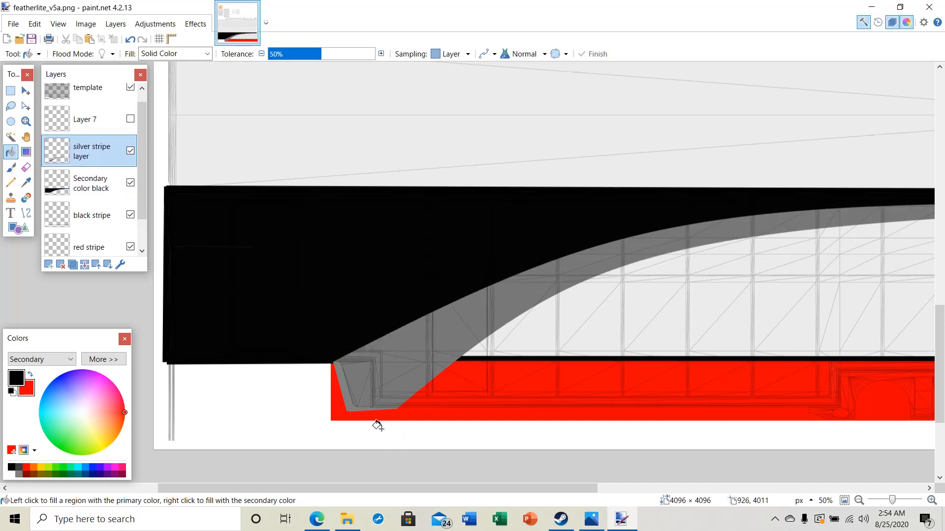
{"action": "mouse_move", "coordinate": [345, 488]}
{"action": "left_mouse_down"}
{"action": "mouse_move", "coordinate": [368, 490]}
{"action": "mouse_move", "coordinate": [349, 488]}
{"action": "left_mouse_up"}
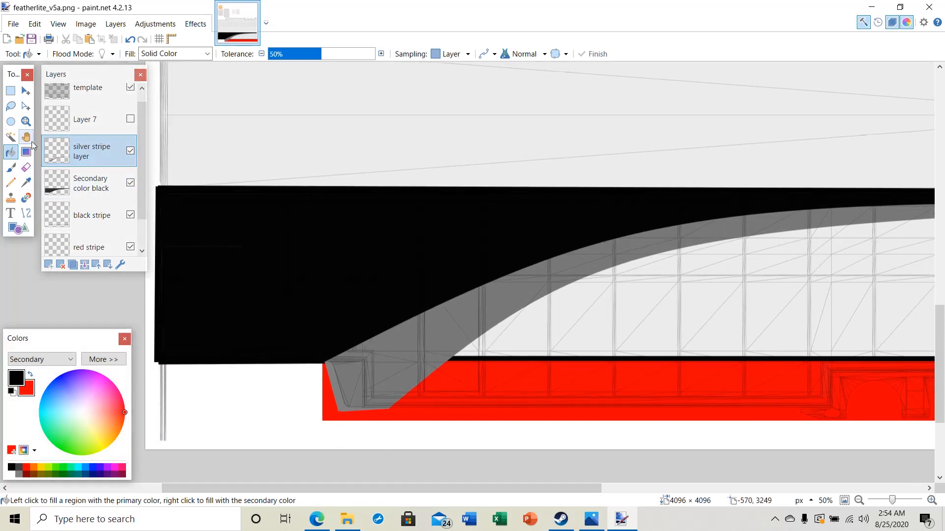
On the black stripe layer, draw a 12 px wide black line about 2841 px long from the silver stripe's lower edge to the panel's right end
{"action": "left_click", "coordinate": [26, 121]}
{"action": "right_click", "coordinate": [622, 327]}
{"action": "right_click", "coordinate": [622, 327]}
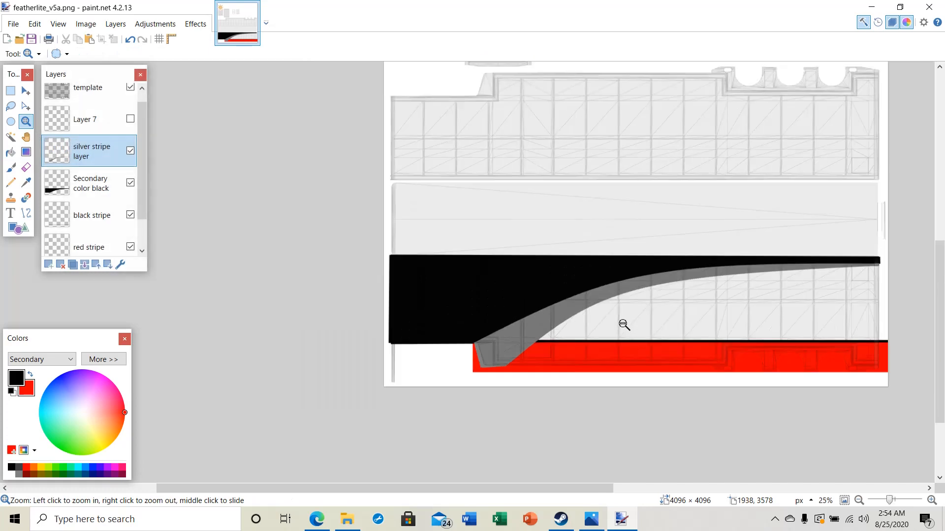
{"action": "left_click_drag", "start_coordinate": [448, 488], "coordinate": [527, 490]}
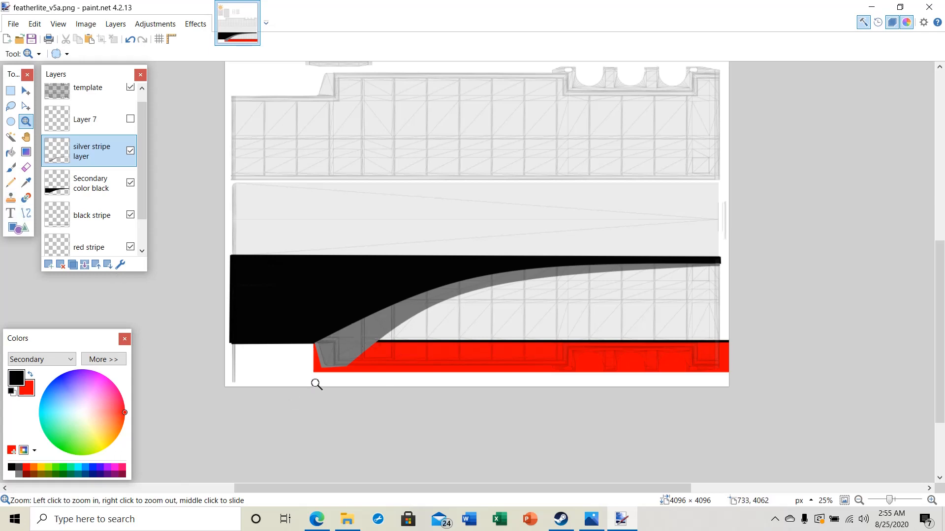
{"action": "left_click", "coordinate": [386, 347]}
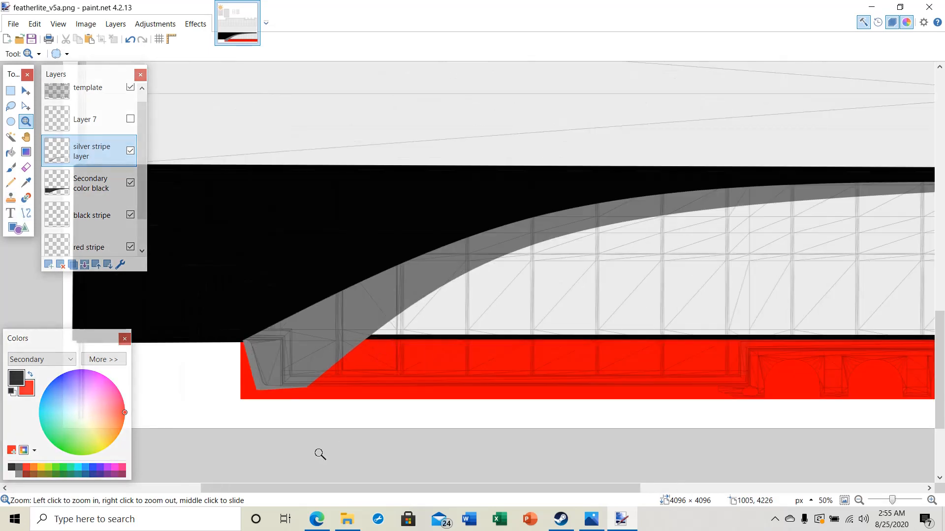
{"action": "left_click", "coordinate": [79, 219]}
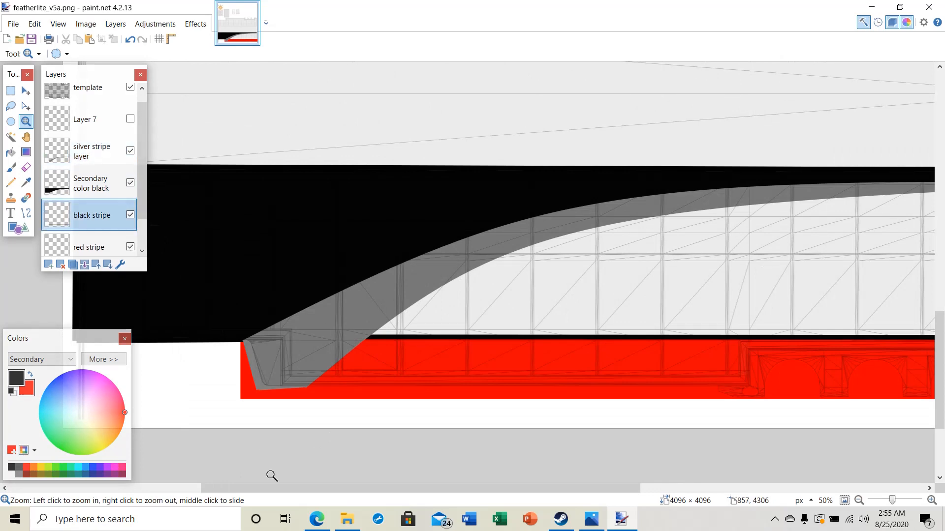
{"action": "left_click_drag", "start_coordinate": [309, 489], "coordinate": [287, 487]}
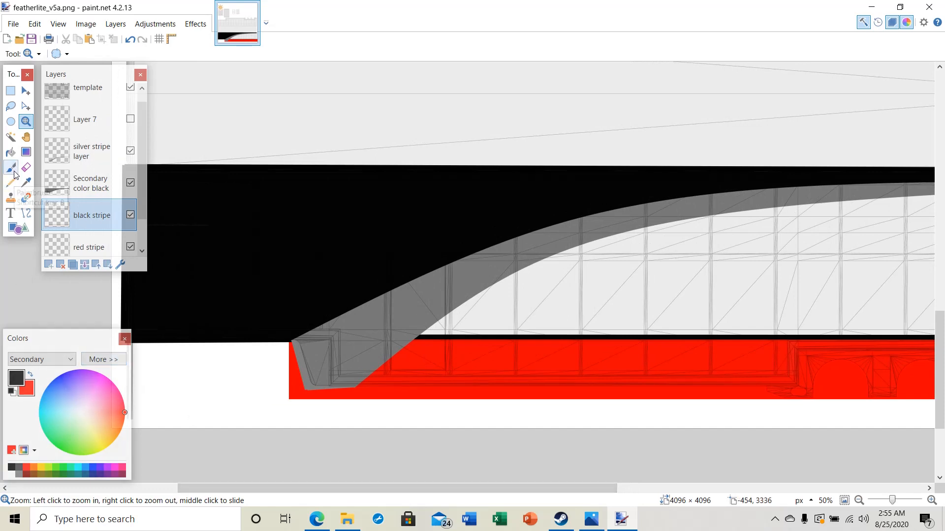
{"action": "left_click", "coordinate": [27, 214]}
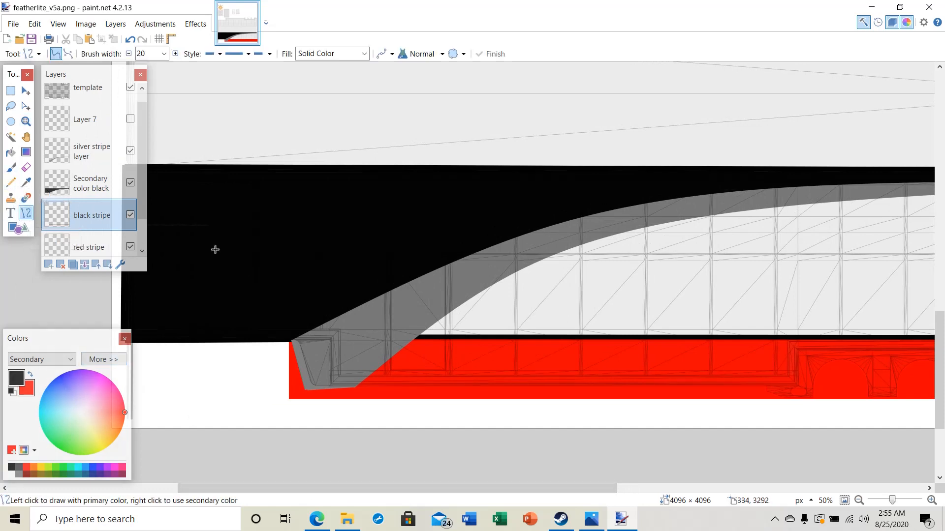
{"action": "left_click", "coordinate": [165, 53]}
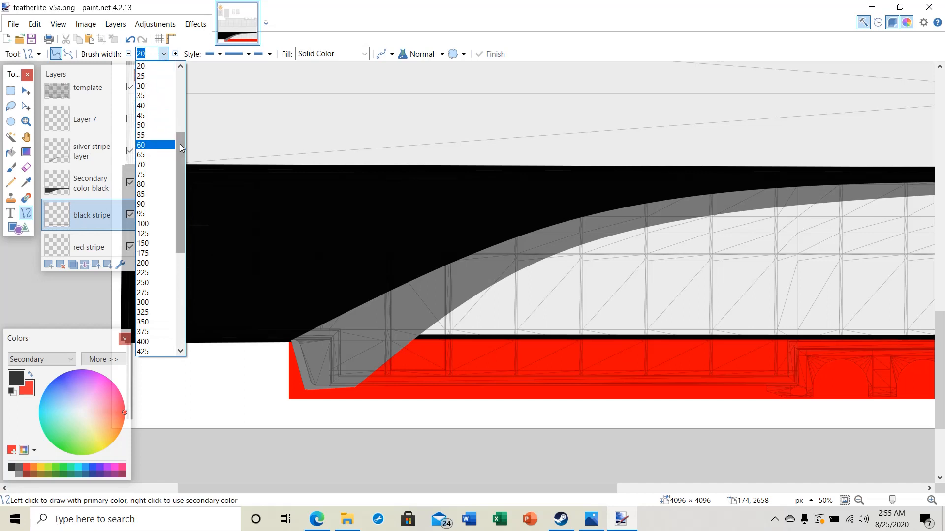
{"action": "left_click_drag", "start_coordinate": [179, 144], "coordinate": [181, 112]}
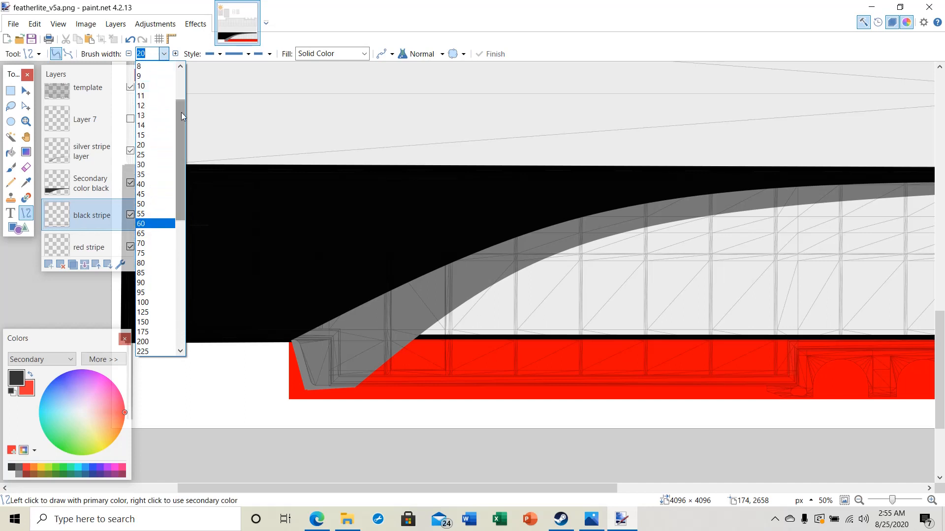
{"action": "left_click", "coordinate": [152, 108]}
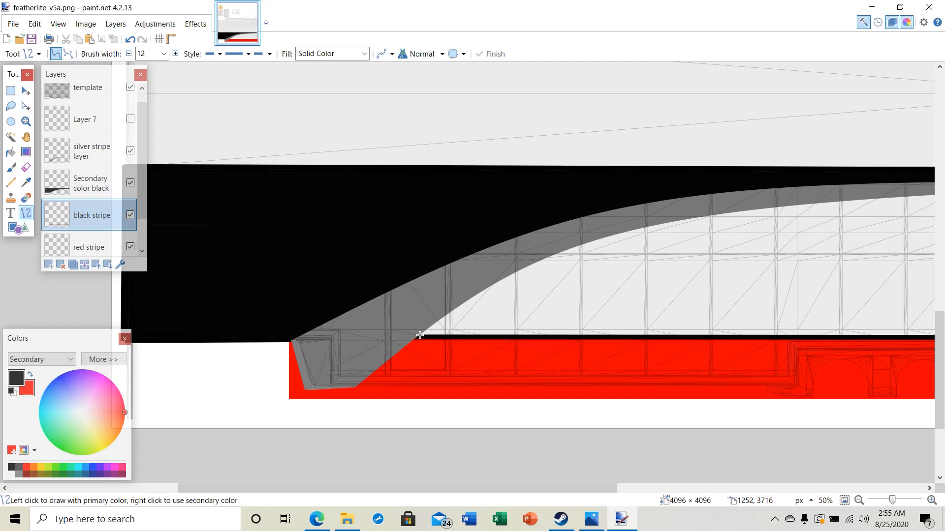
{"action": "mouse_move", "coordinate": [420, 335]}
{"action": "left_mouse_down"}
{"action": "mouse_move", "coordinate": [518, 274]}
{"action": "mouse_move", "coordinate": [628, 240]}
{"action": "mouse_move", "coordinate": [915, 185]}
{"action": "left_mouse_up"}
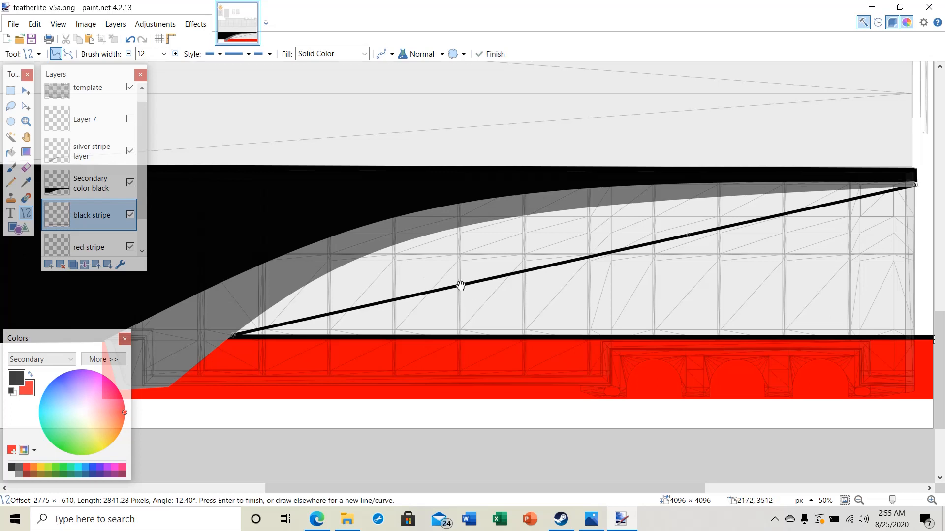
Bend the black line along the silver stripe's lower edge and shift its right end slightly downward
{"action": "left_click_drag", "start_coordinate": [461, 285], "coordinate": [423, 241]}
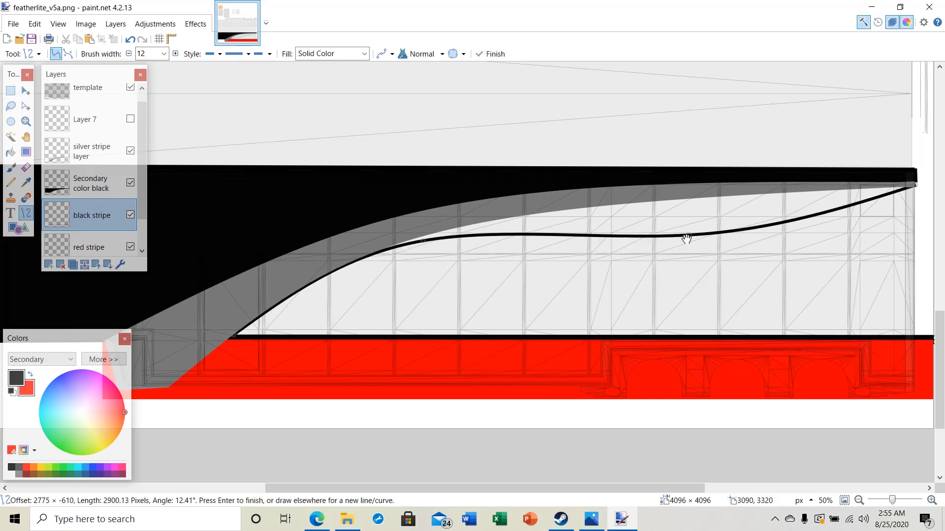
{"action": "left_click_drag", "start_coordinate": [687, 239], "coordinate": [670, 201]}
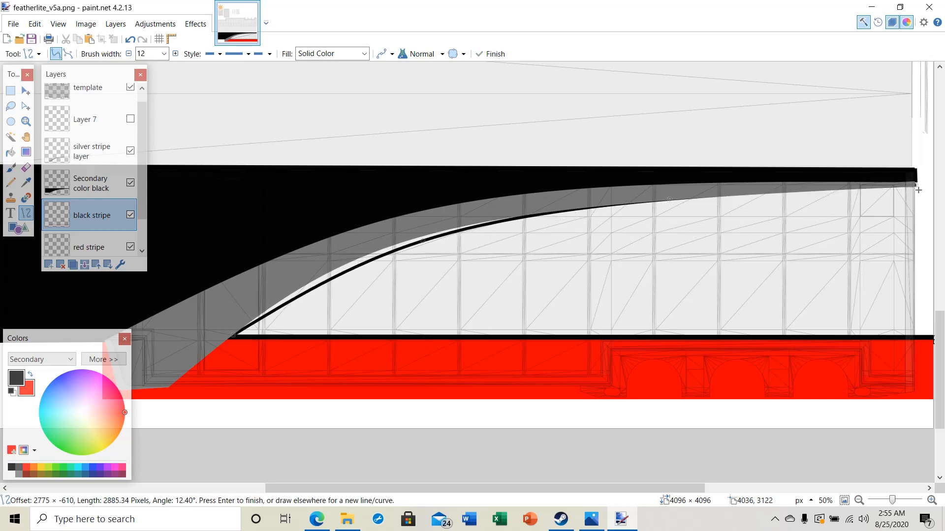
{"action": "left_click_drag", "start_coordinate": [915, 186], "coordinate": [915, 189]}
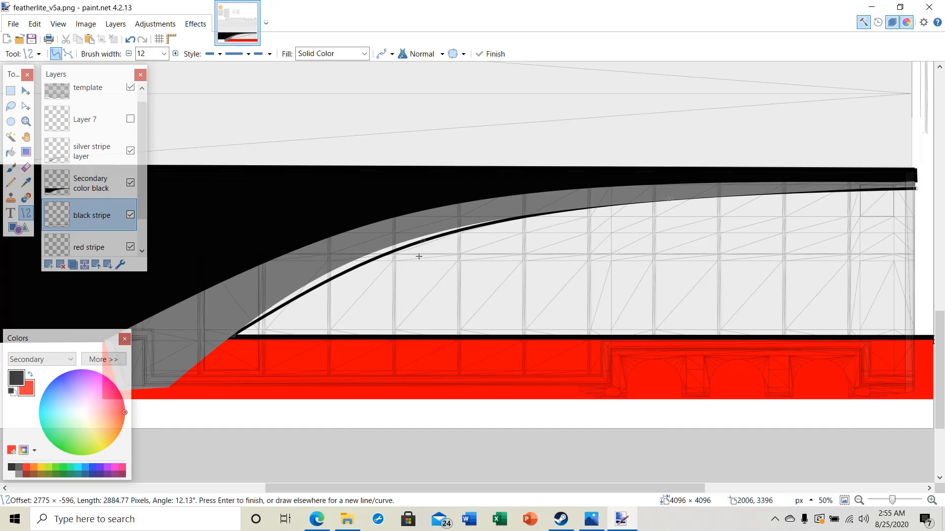
{"action": "left_click_drag", "start_coordinate": [423, 241], "coordinate": [398, 246]}
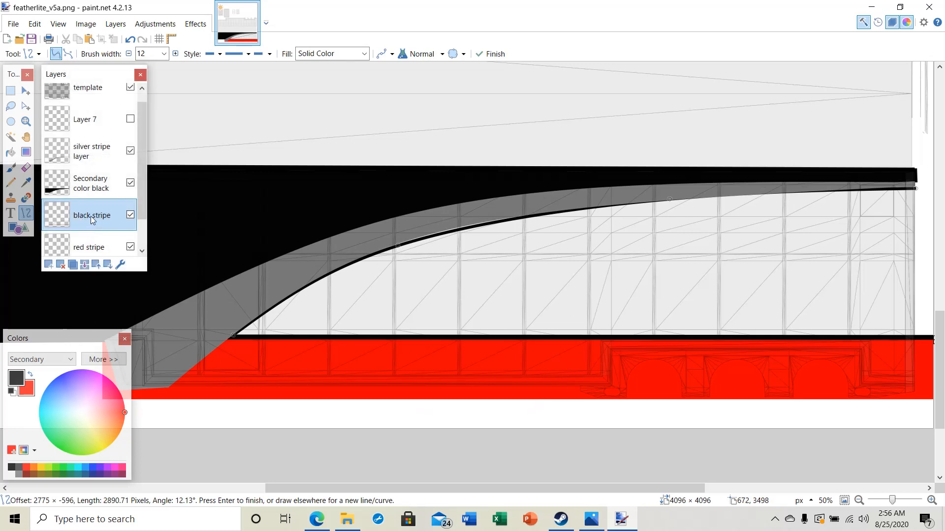
Try the black stripe layer above the silver stripe layer, and return it beneath the Secondary color black layer
{"action": "left_click_drag", "start_coordinate": [91, 219], "coordinate": [117, 149]}
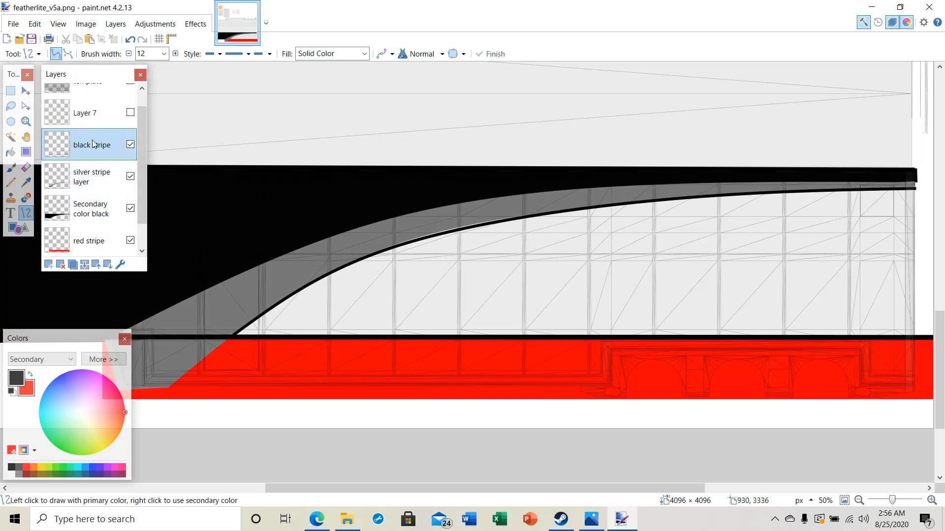
{"action": "left_click_drag", "start_coordinate": [94, 147], "coordinate": [96, 211]}
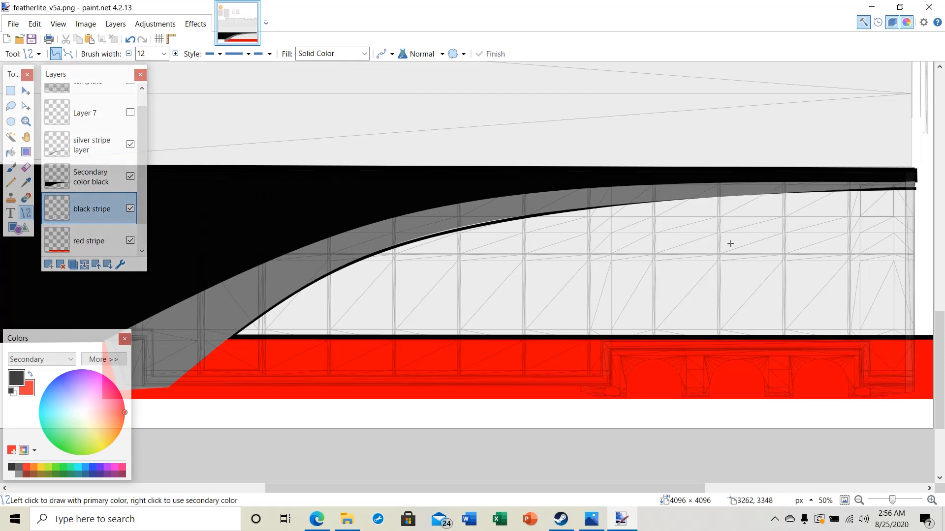
{"action": "left_click_drag", "start_coordinate": [446, 489], "coordinate": [410, 483]}
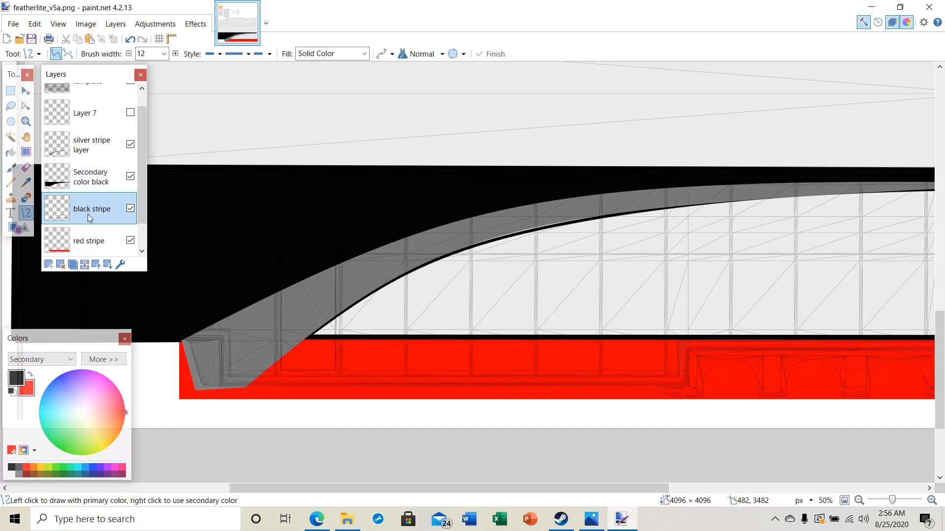
With the black stripe layer above the silver stripe, try an about 197 px line at the curve's lower end, and restore the layer order
{"action": "left_click_drag", "start_coordinate": [89, 214], "coordinate": [101, 141]}
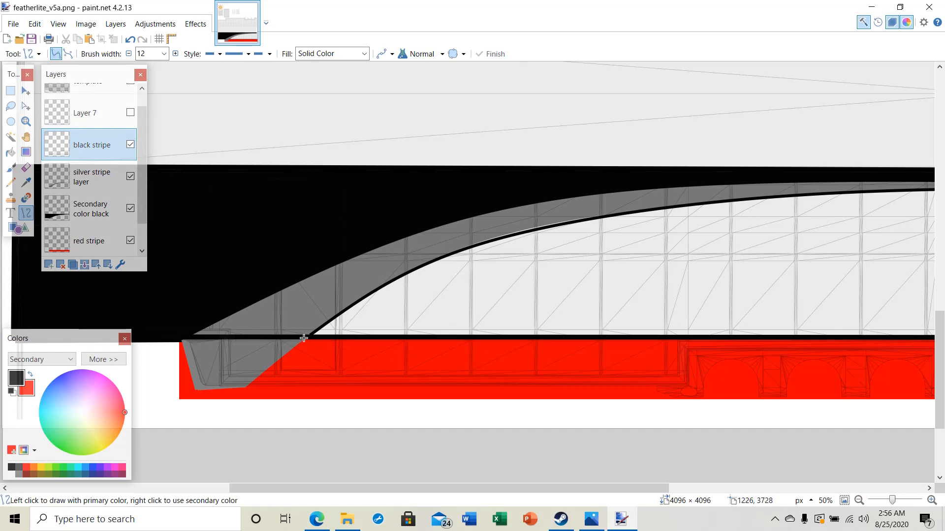
{"action": "left_click_drag", "start_coordinate": [302, 341], "coordinate": [350, 341]}
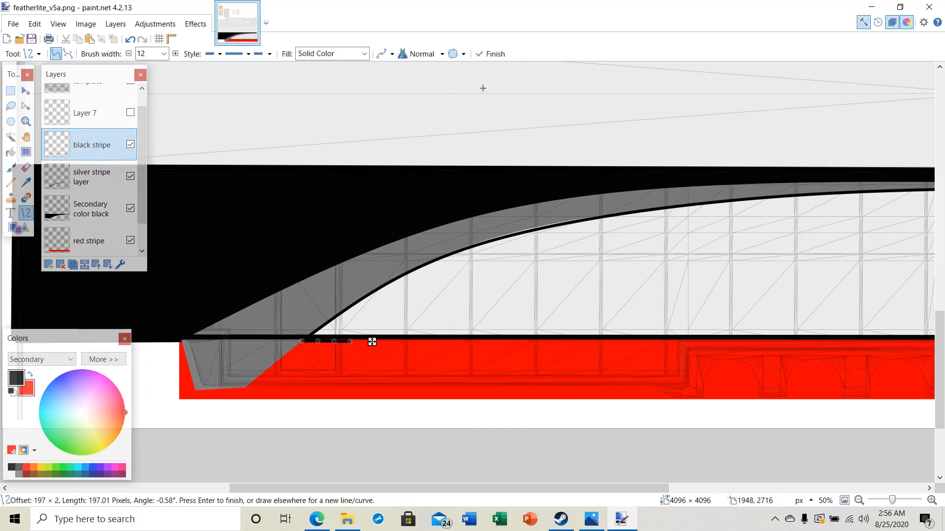
{"action": "left_click", "coordinate": [130, 40]}
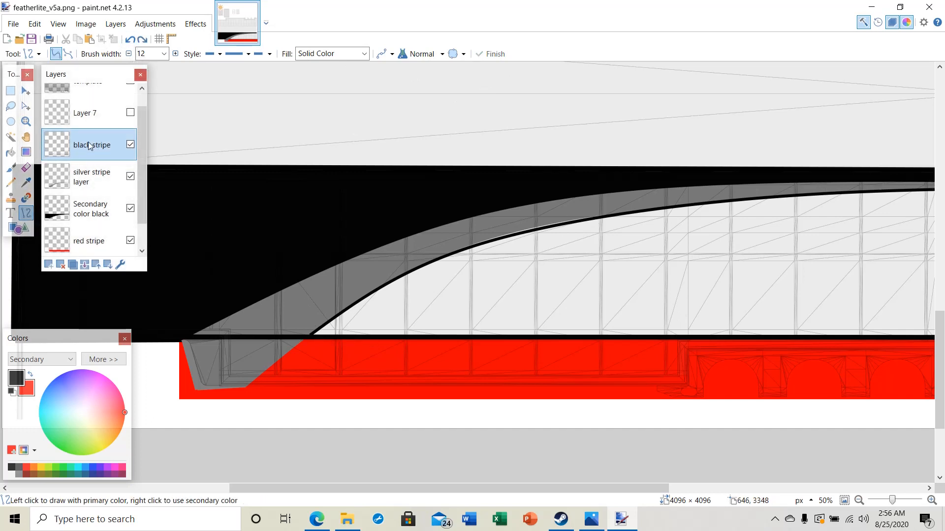
{"action": "left_click_drag", "start_coordinate": [88, 145], "coordinate": [103, 207]}
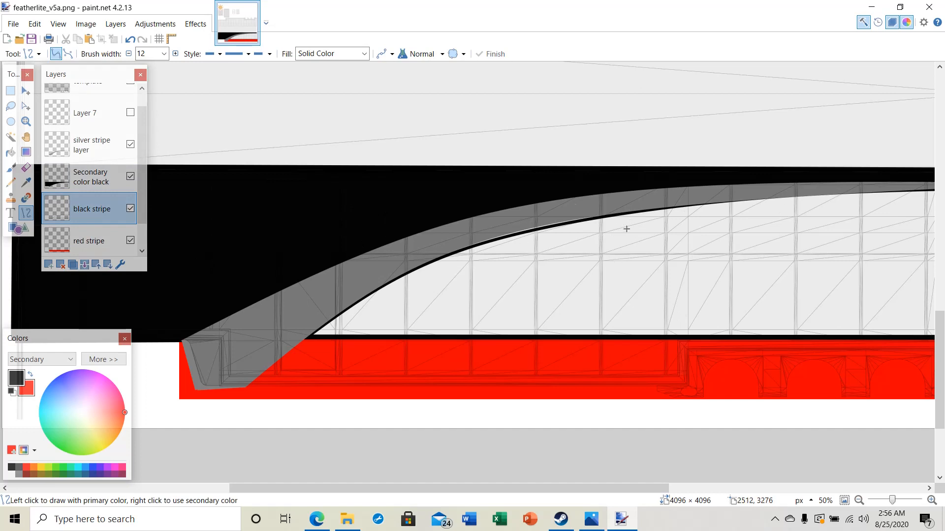
Undo the black stripe layer moves and the whole curved line drawn on that layer
{"action": "left_click", "coordinate": [127, 42]}
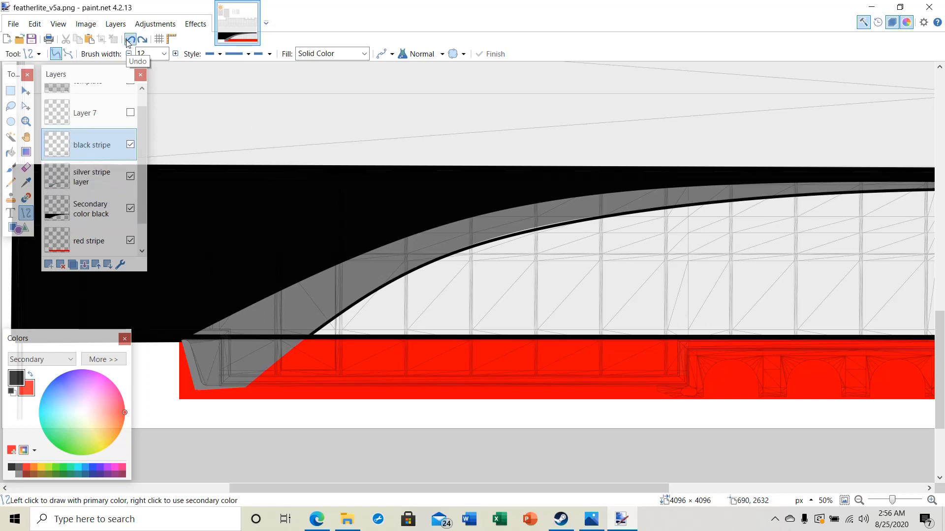
{"action": "left_click", "coordinate": [127, 42]}
{"action": "left_click", "coordinate": [127, 43]}
{"action": "left_click", "coordinate": [127, 42]}
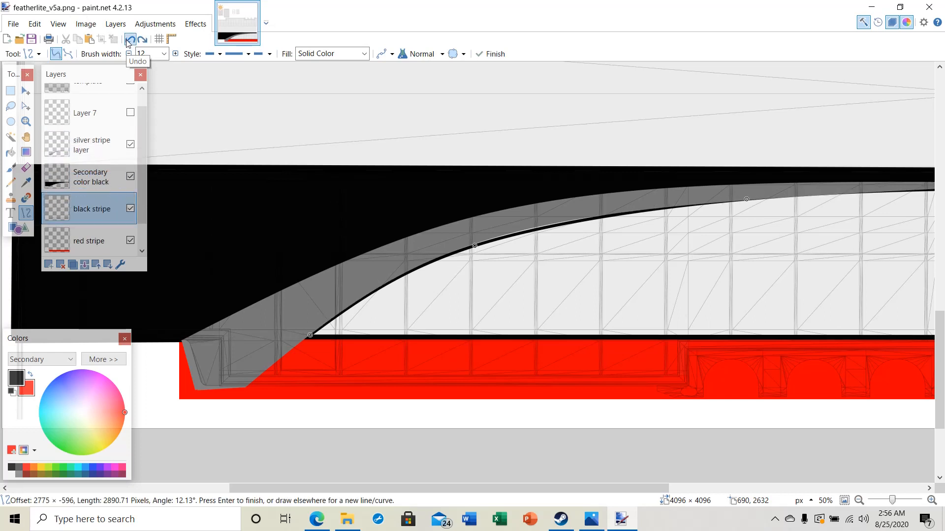
{"action": "left_click", "coordinate": [127, 42]}
{"action": "left_click", "coordinate": [127, 43]}
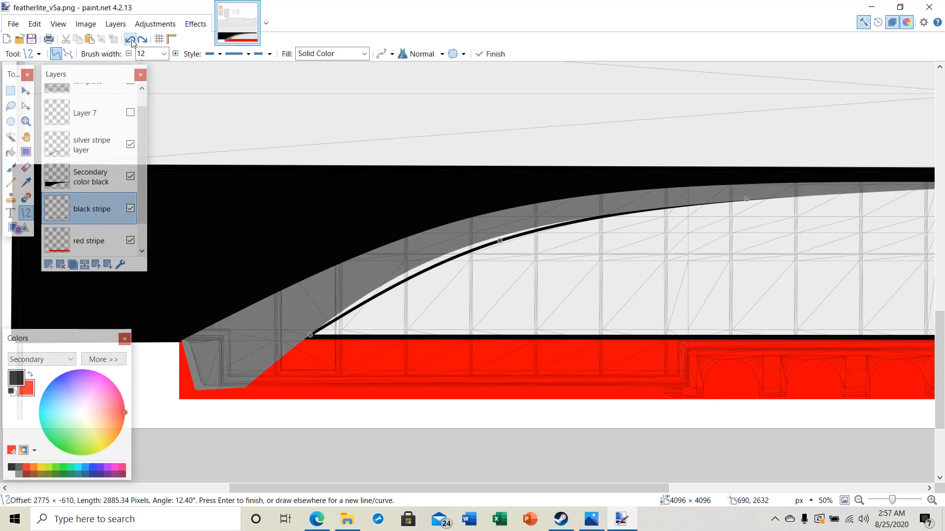
{"action": "left_click", "coordinate": [131, 43]}
{"action": "left_click", "coordinate": [131, 43]}
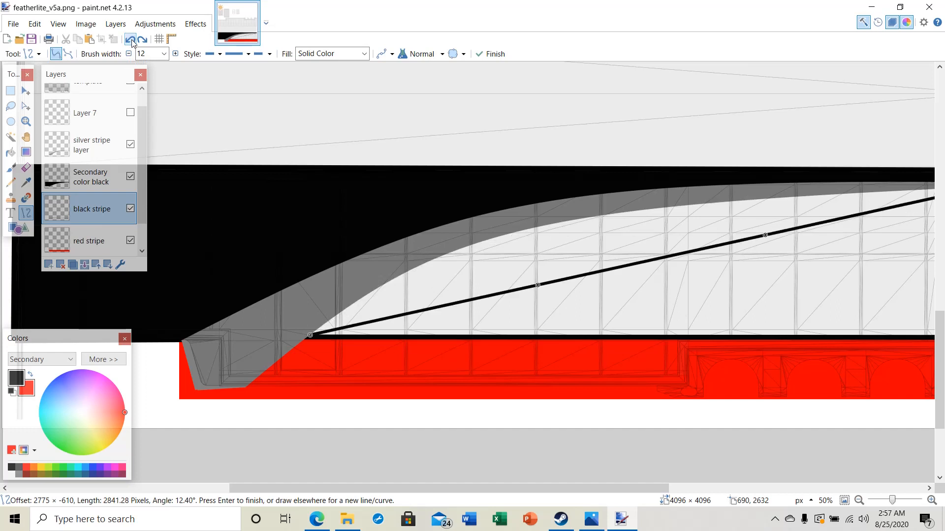
{"action": "left_click", "coordinate": [131, 43]}
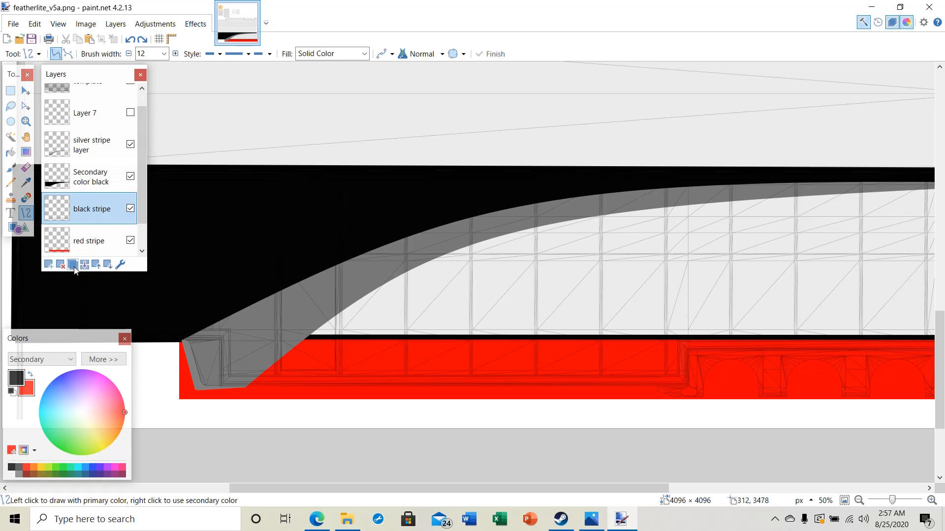
Add a new layer directly above the silver stripe layer and name it "contrast strip black"
{"action": "left_click", "coordinate": [48, 265]}
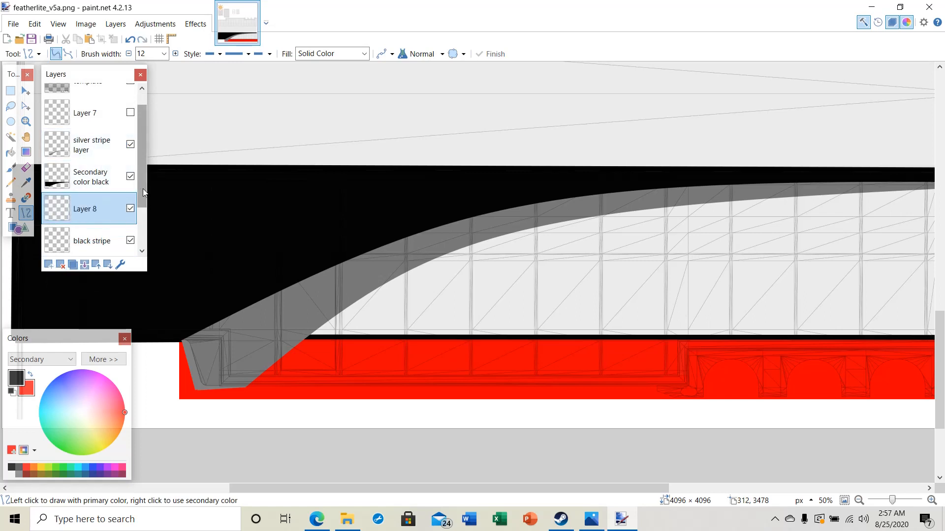
{"action": "left_click_drag", "start_coordinate": [86, 211], "coordinate": [95, 143]}
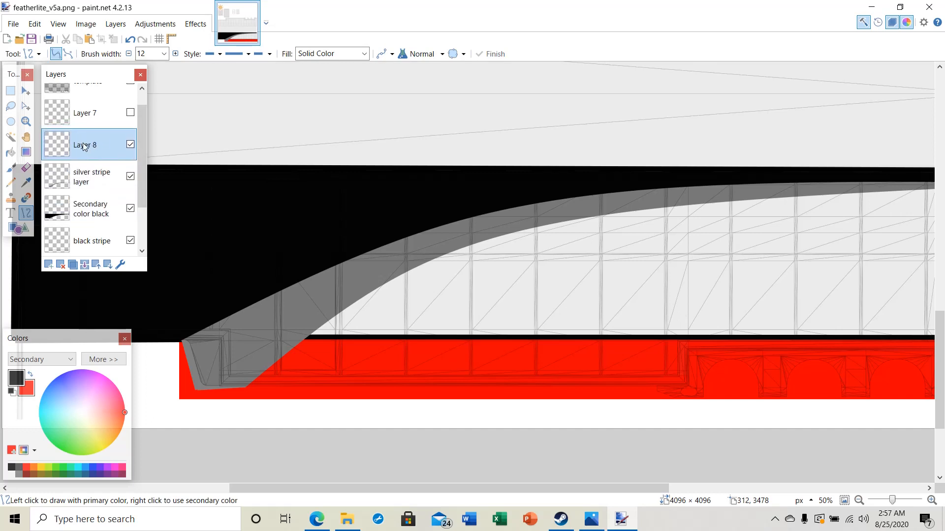
{"action": "double_click", "coordinate": [85, 146]}
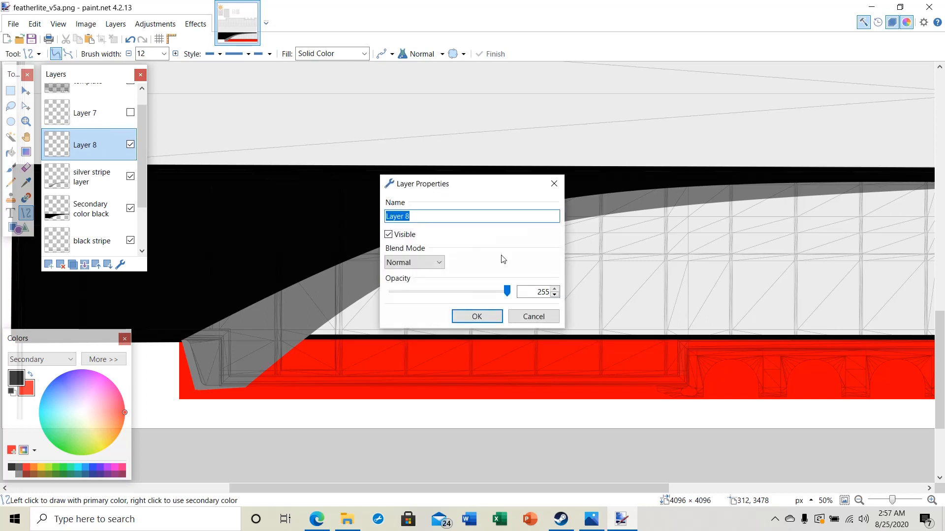
{"action": "type", "text": "contrast strip black"}
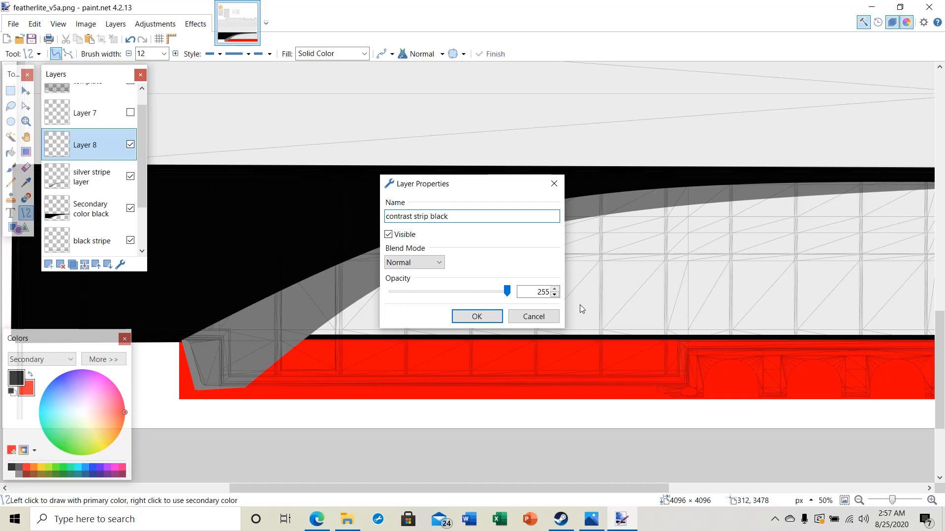
{"action": "key", "text": "Return"}
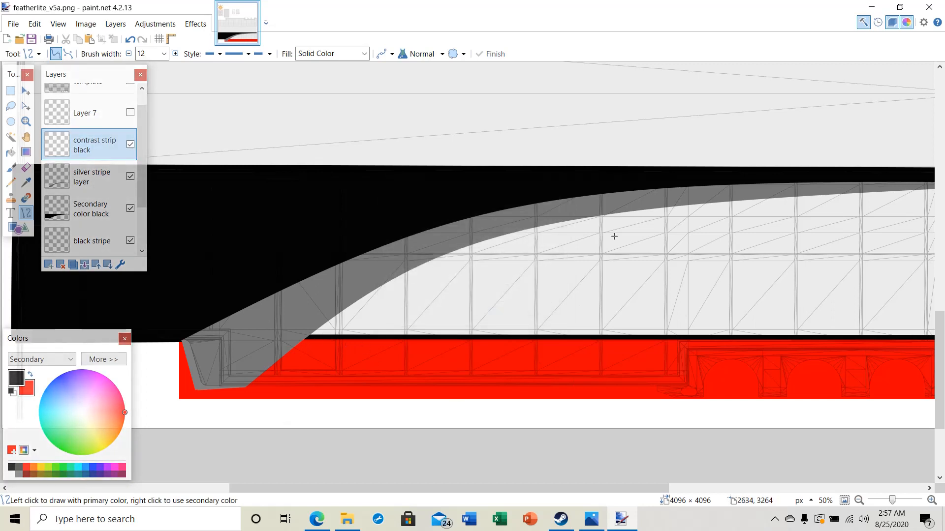
Draw a black curve about 2898 px long at brush width 15 along the silver stripe's lower edge, bending it to follow the stripe
{"action": "left_click", "coordinate": [165, 54]}
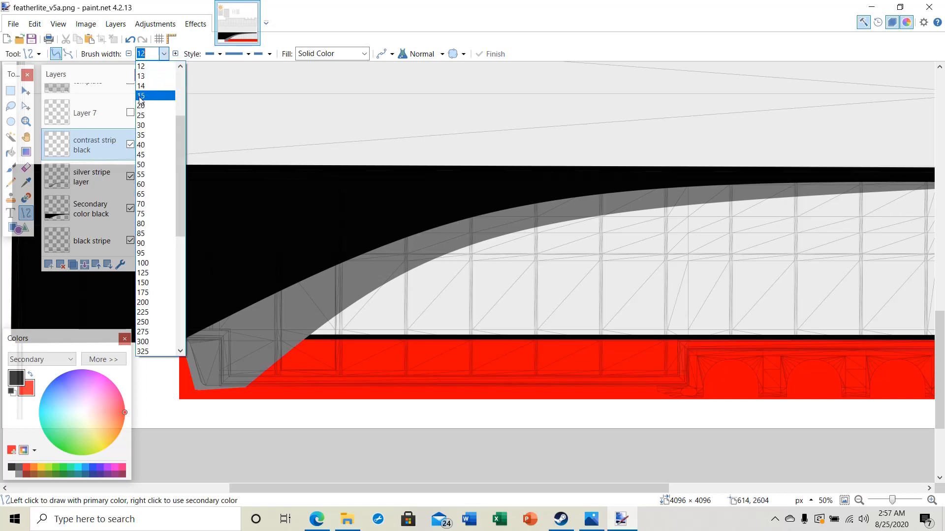
{"action": "left_click", "coordinate": [141, 95]}
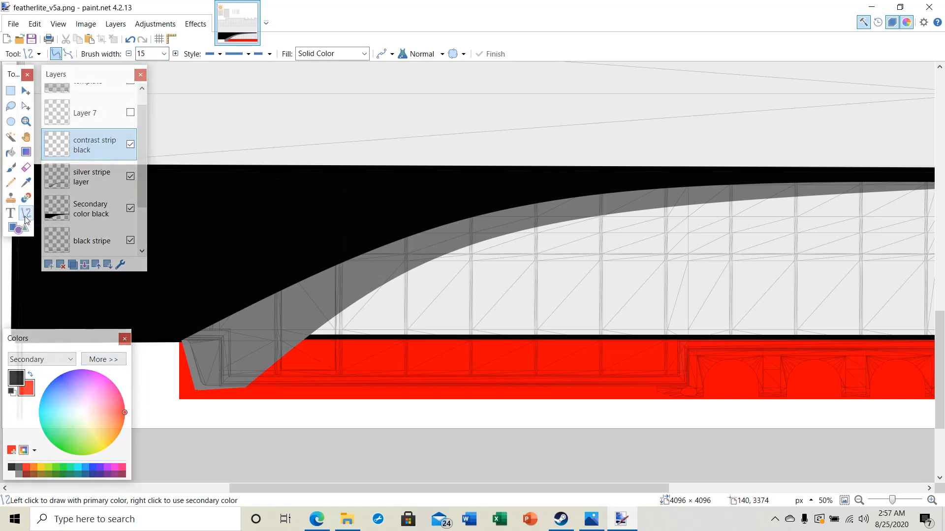
{"action": "left_click_drag", "start_coordinate": [308, 336], "coordinate": [915, 186]}
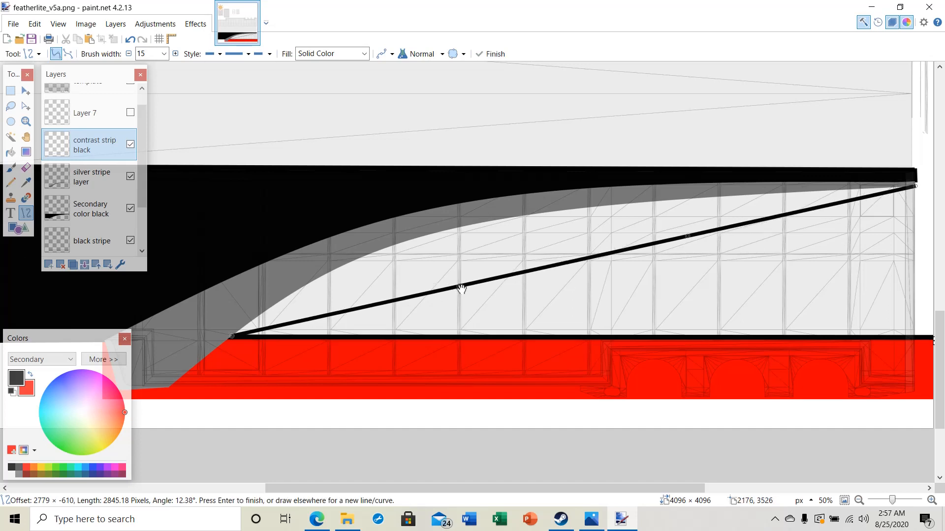
{"action": "left_click_drag", "start_coordinate": [461, 289], "coordinate": [423, 241]}
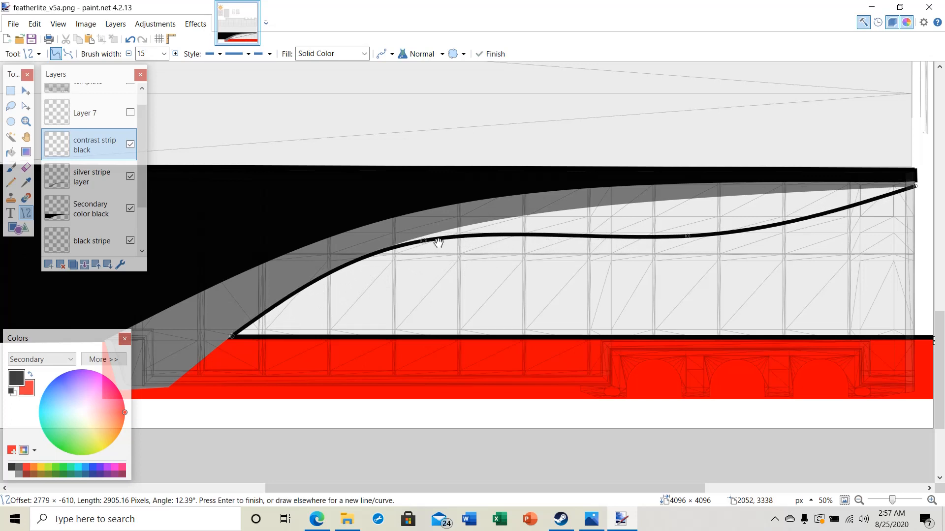
{"action": "left_click_drag", "start_coordinate": [688, 237], "coordinate": [674, 201]}
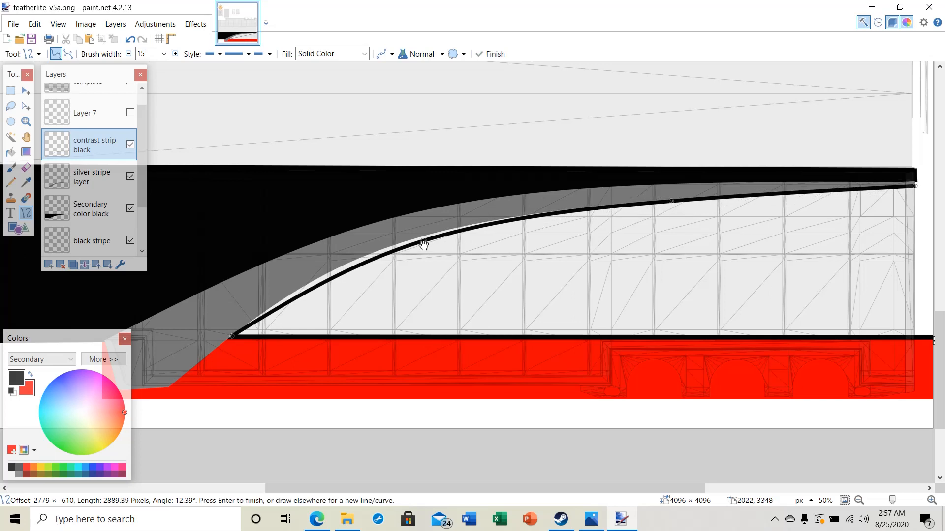
{"action": "left_click_drag", "start_coordinate": [423, 244], "coordinate": [418, 240]}
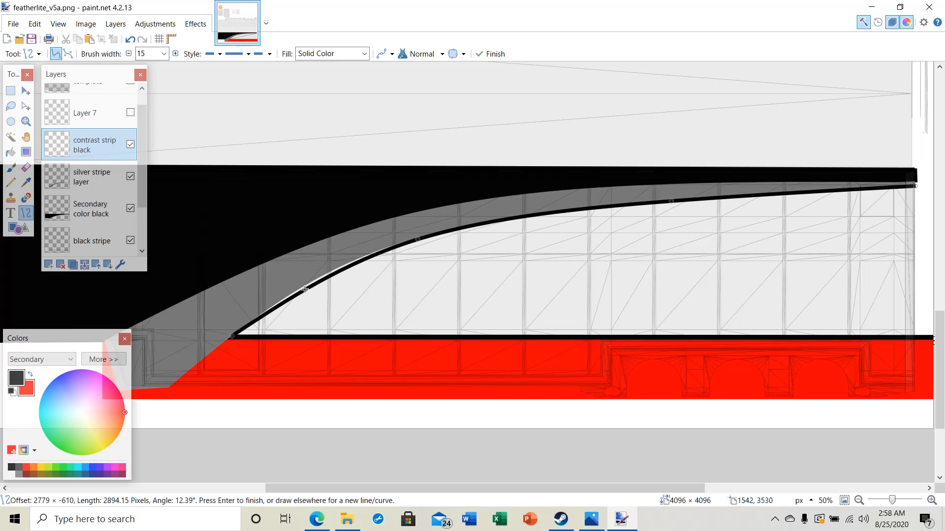
{"action": "left_click_drag", "start_coordinate": [418, 240], "coordinate": [396, 246]}
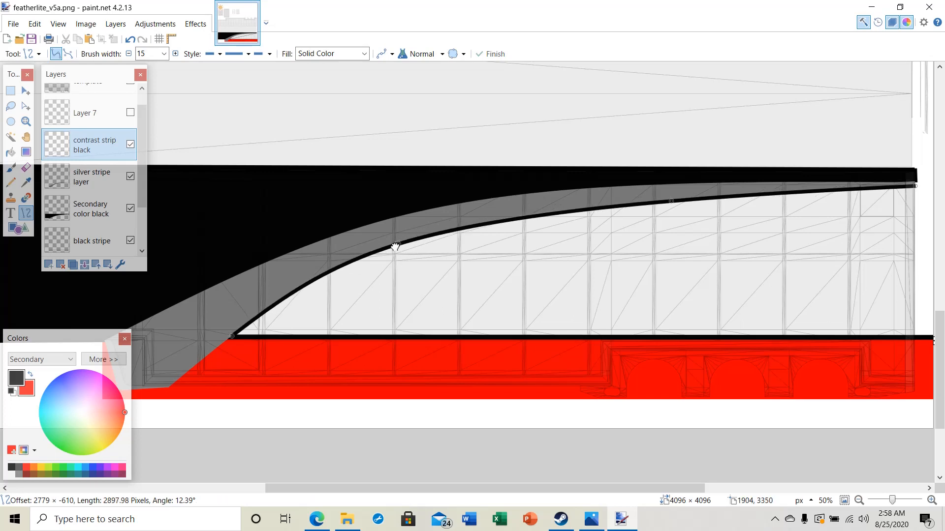
{"action": "left_click_drag", "start_coordinate": [395, 246], "coordinate": [397, 244]}
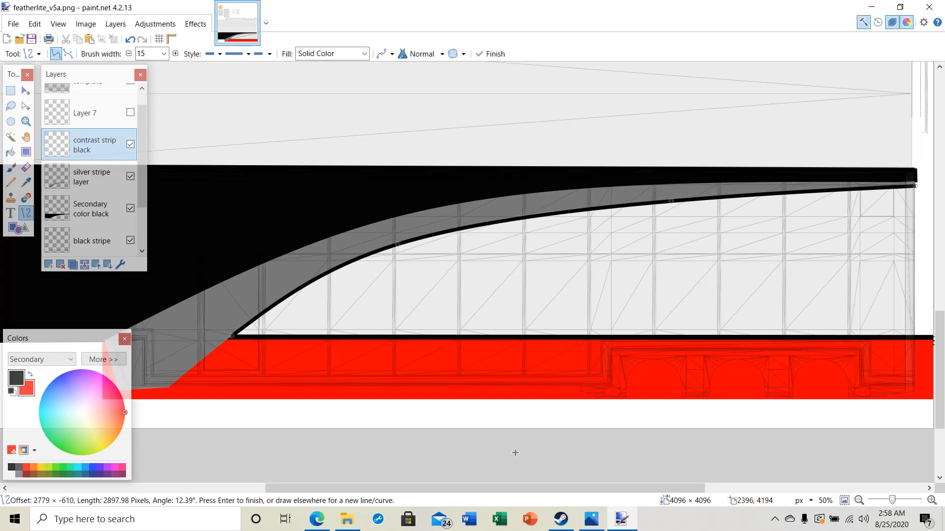
{"action": "left_click", "coordinate": [485, 55]}
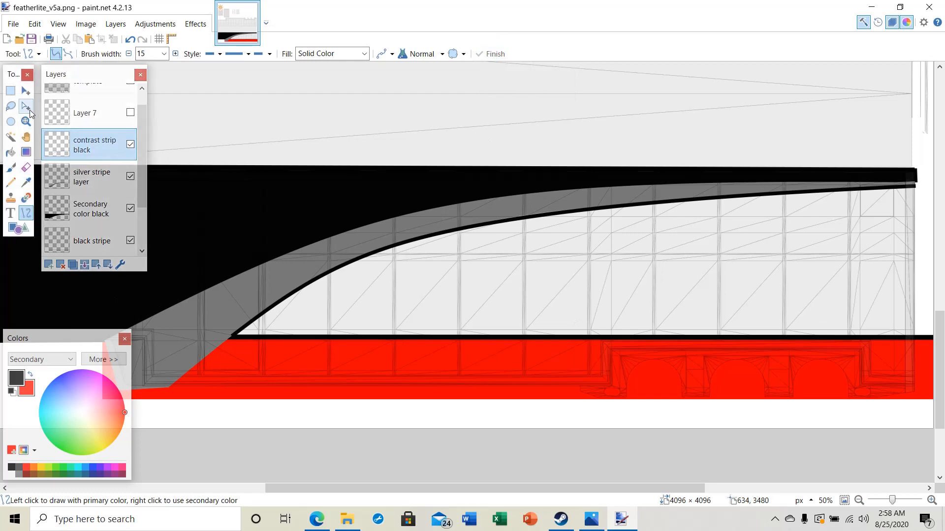
Extend the black contrast strip with a line about 335 px long along the silver stripe's lower end over the red area, matching its edge
{"action": "left_click", "coordinate": [23, 122]}
{"action": "right_click", "coordinate": [522, 347]}
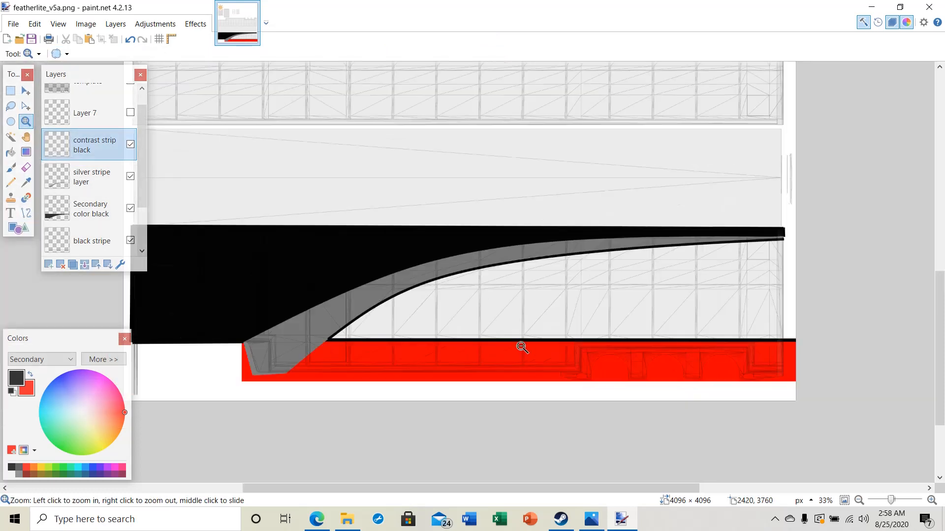
{"action": "right_click", "coordinate": [521, 347]}
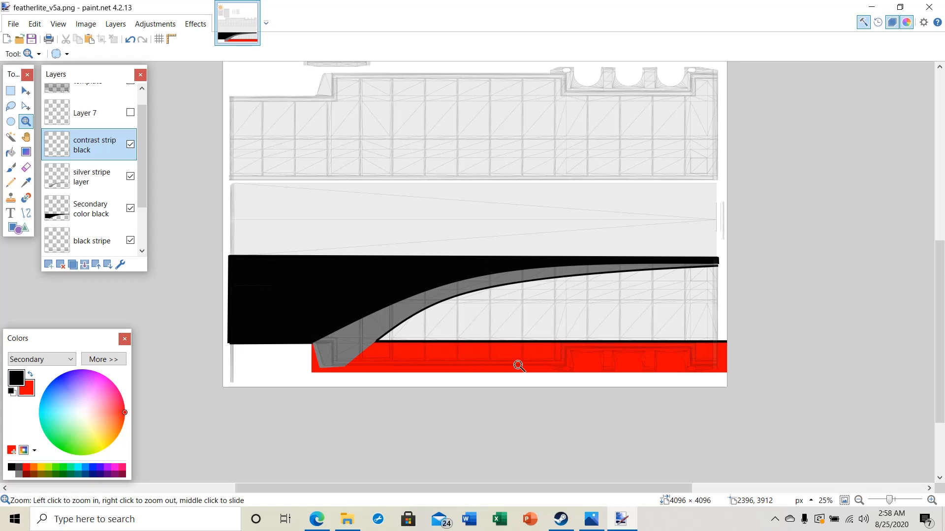
{"action": "left_click", "coordinate": [485, 307]}
{"action": "left_click", "coordinate": [485, 307]}
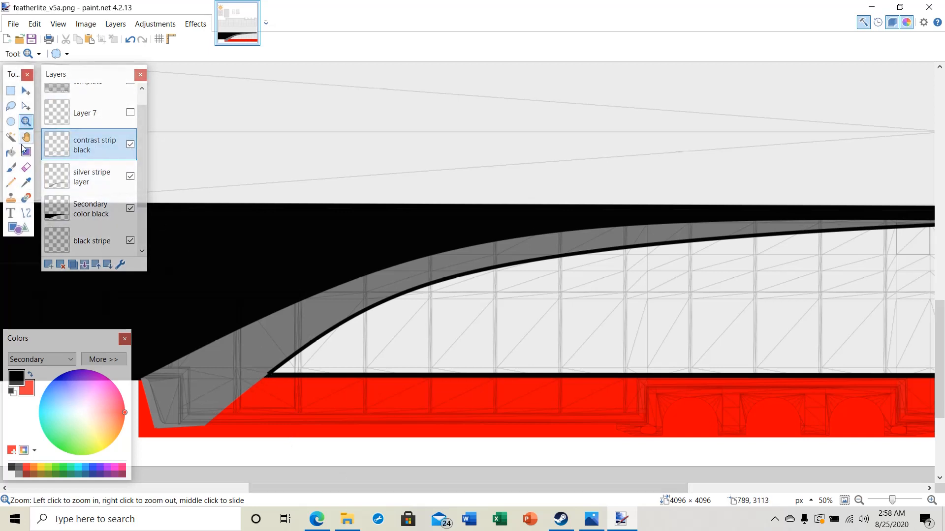
{"action": "left_click", "coordinate": [23, 215]}
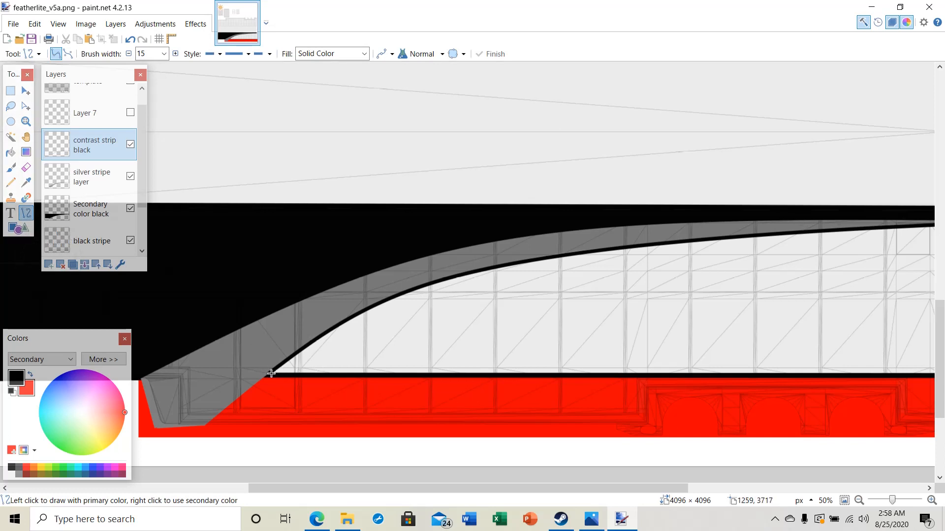
{"action": "left_click_drag", "start_coordinate": [271, 374], "coordinate": [204, 429]}
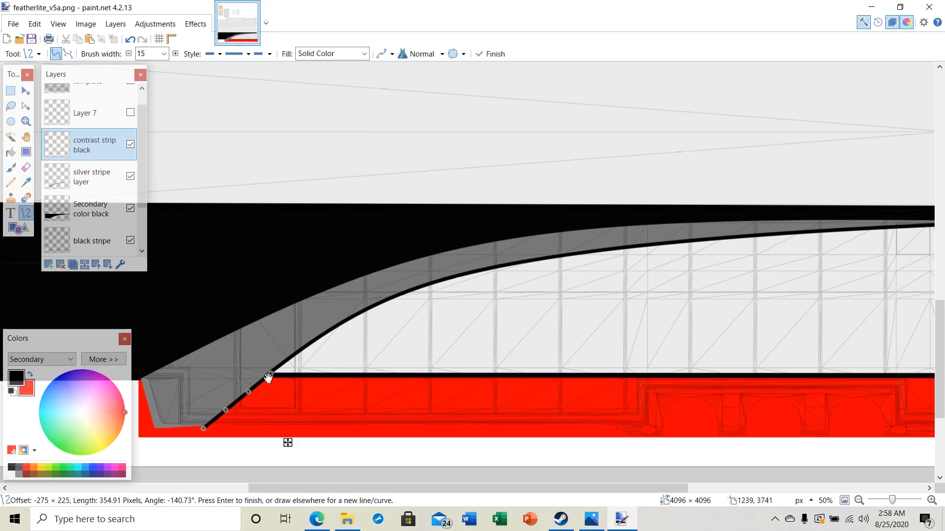
{"action": "left_click_drag", "start_coordinate": [269, 373], "coordinate": [250, 391]}
{"action": "left_click_drag", "start_coordinate": [205, 431], "coordinate": [249, 392]}
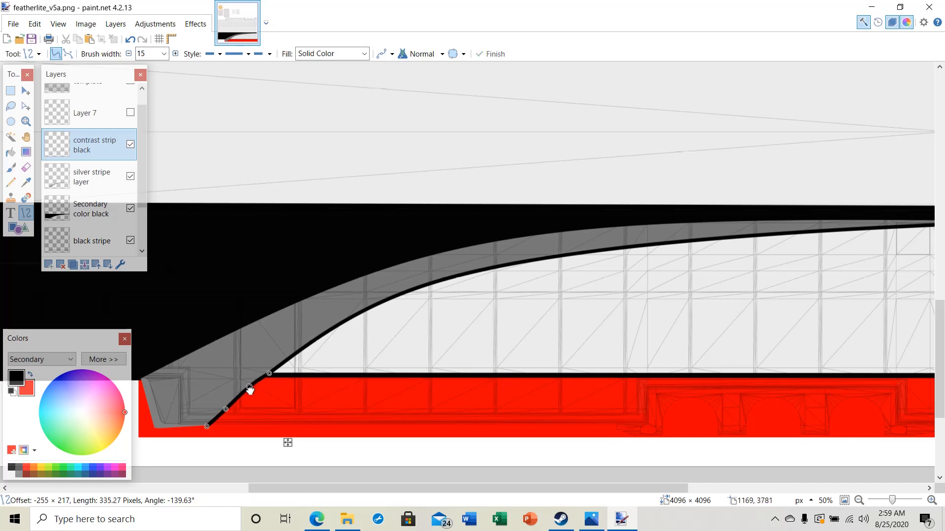
{"action": "left_click_drag", "start_coordinate": [250, 390], "coordinate": [250, 391]}
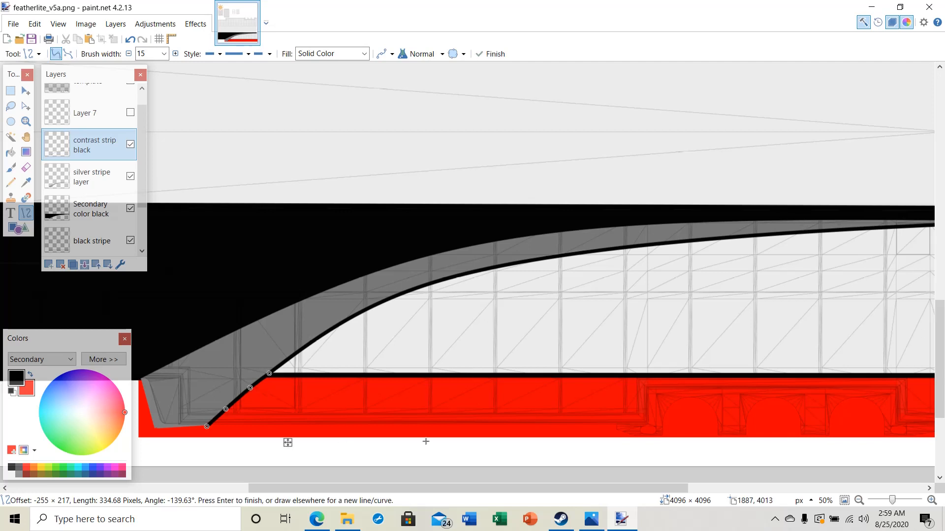
{"action": "left_click", "coordinate": [485, 54]}
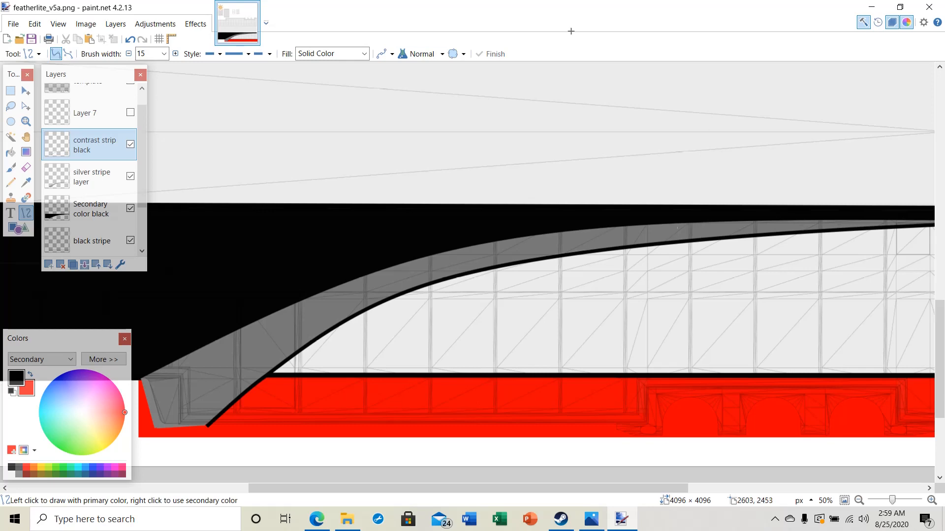
Examine the black contrast strip along the silver stripe against the rest of the trailer template
{"action": "scroll", "coordinate": [513, 278], "scroll_direction": "down", "scroll_amount": 3}
{"action": "scroll", "coordinate": [482, 243], "scroll_direction": "up", "scroll_amount": 2}
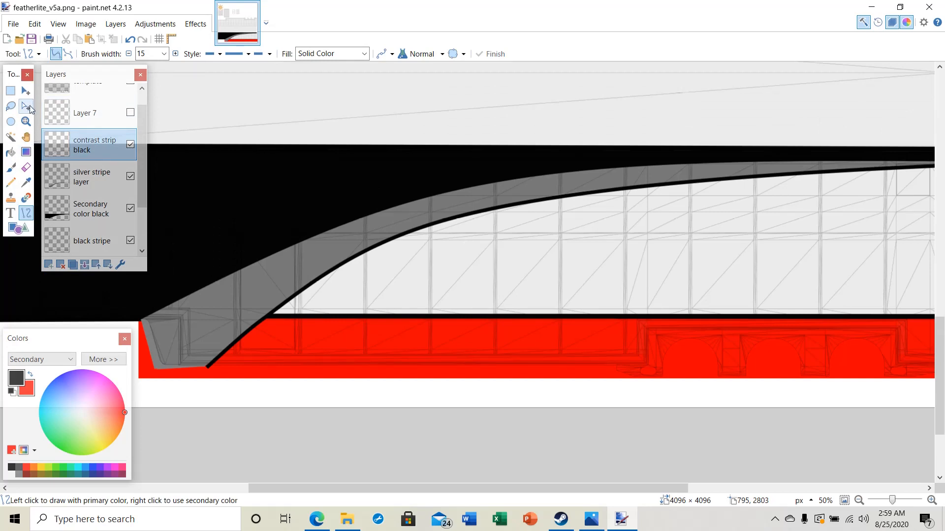
{"action": "left_click", "coordinate": [26, 121]}
{"action": "right_click", "coordinate": [544, 272]}
{"action": "right_click", "coordinate": [545, 278]}
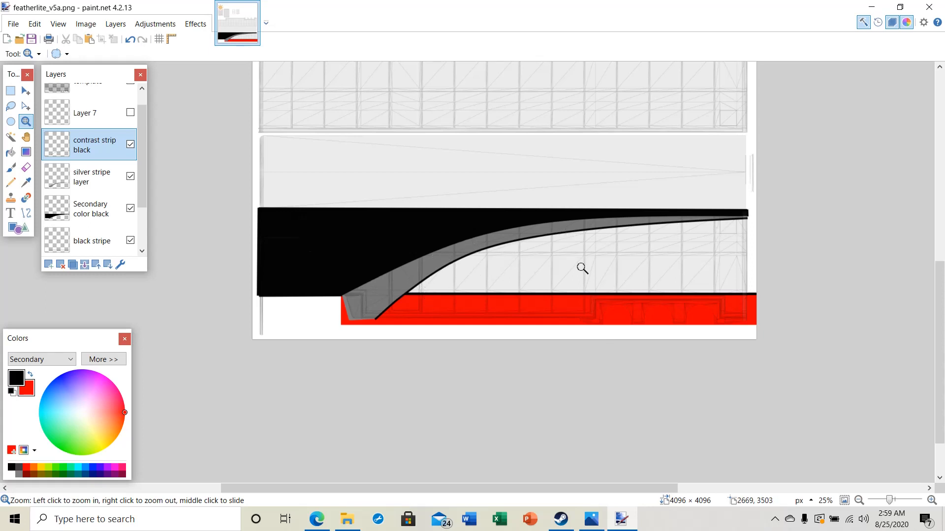
{"action": "left_click_drag", "start_coordinate": [939, 279], "coordinate": [939, 224]}
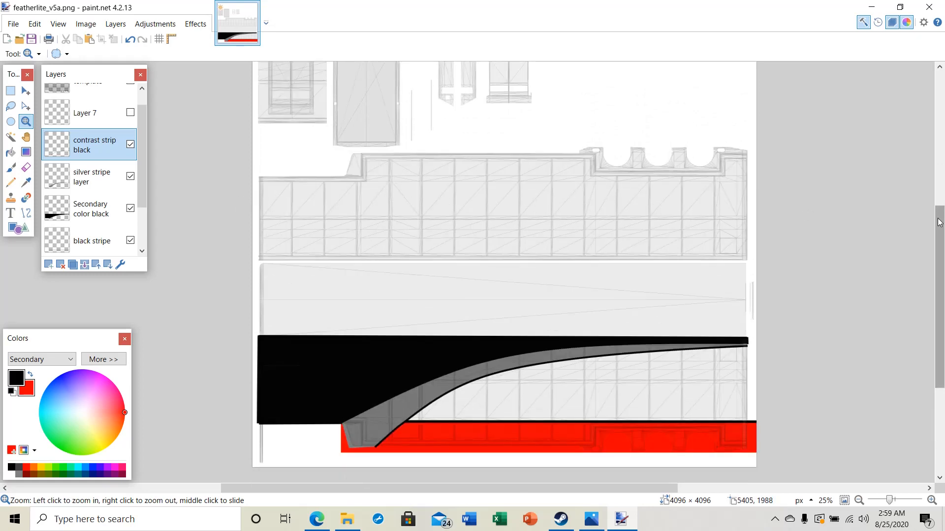
{"action": "left_click_drag", "start_coordinate": [940, 215], "coordinate": [941, 230]}
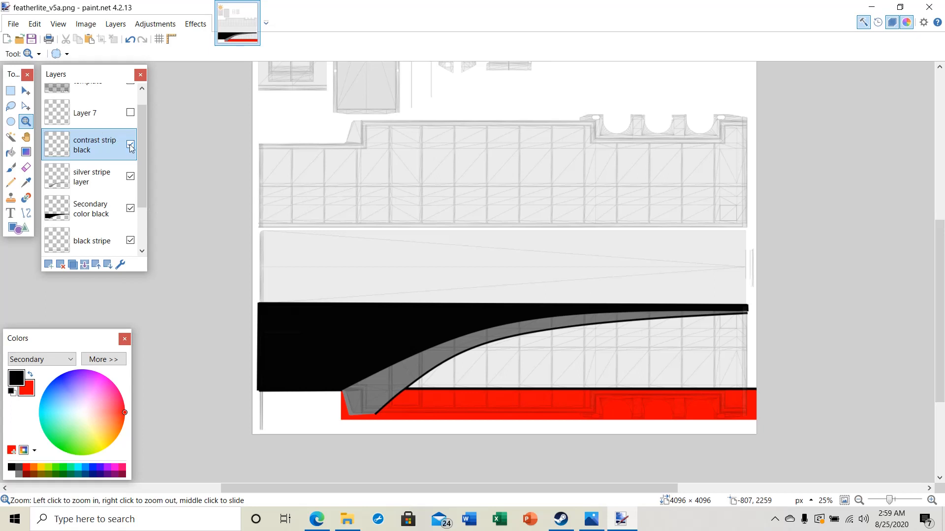
Duplicate the red stripe layer and flip the copy vertically
{"action": "left_click_drag", "start_coordinate": [141, 147], "coordinate": [140, 197]}
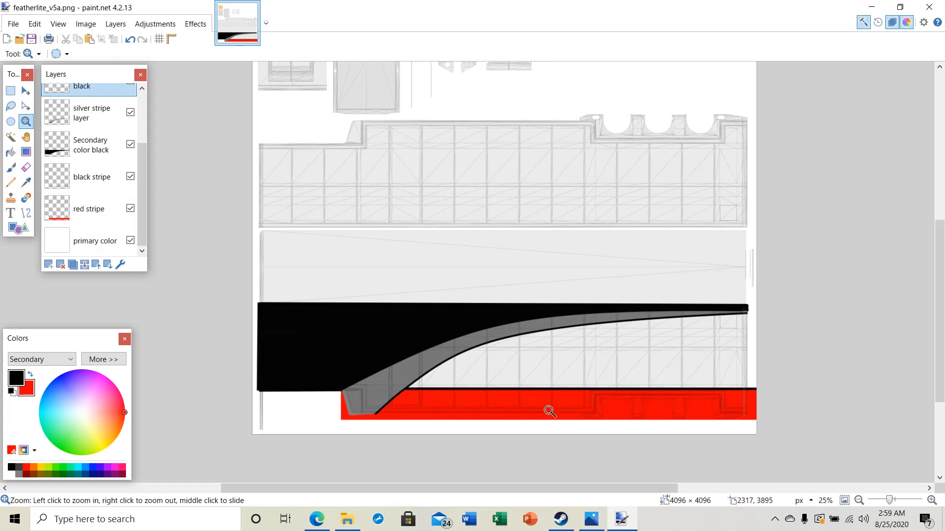
{"action": "left_click", "coordinate": [96, 209]}
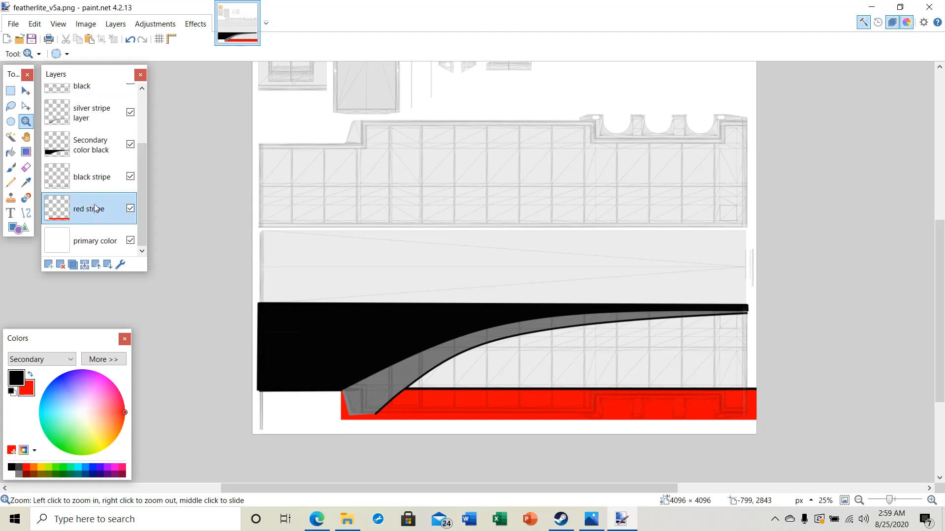
{"action": "left_click", "coordinate": [73, 266]}
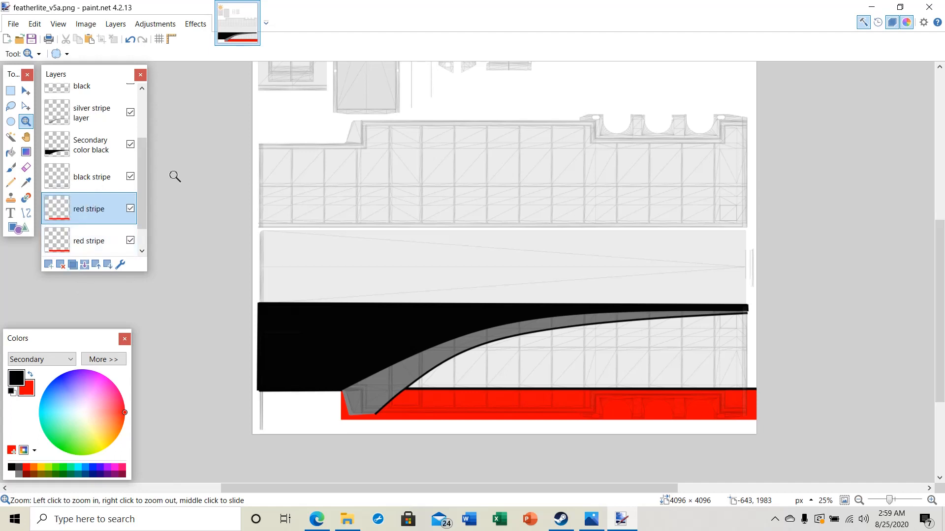
{"action": "left_click", "coordinate": [116, 25]}
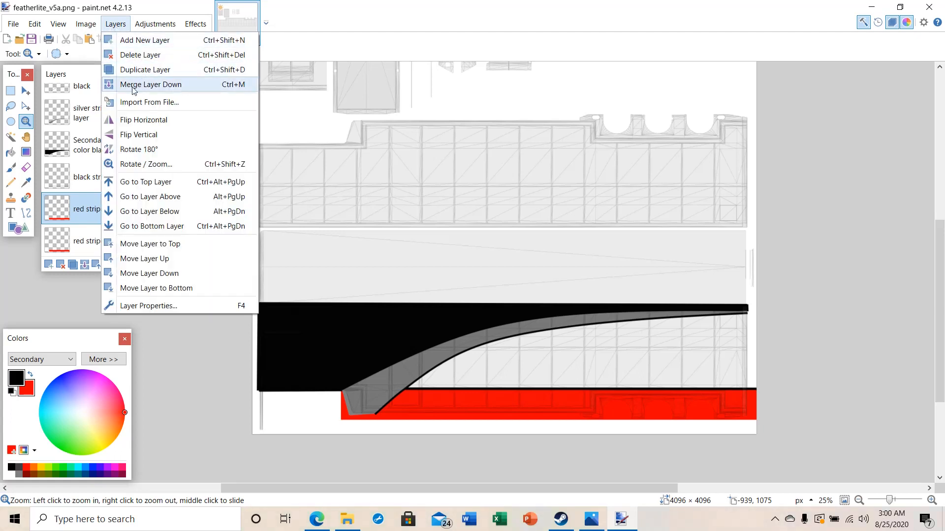
{"action": "left_click", "coordinate": [148, 135]}
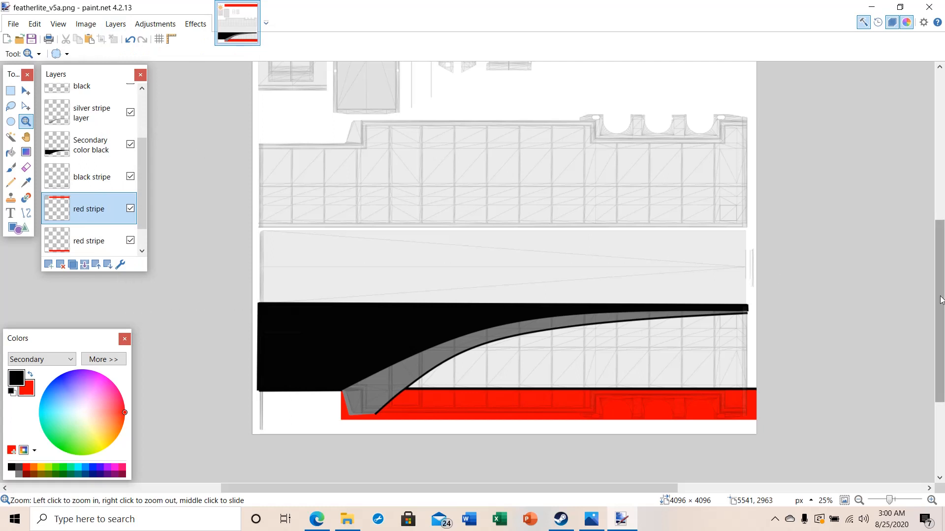
Move the flipped red stripe down onto the upper edge of the other side panel, with its selection's corner at about -40, 1340
{"action": "left_click_drag", "start_coordinate": [940, 301], "coordinate": [939, 196]}
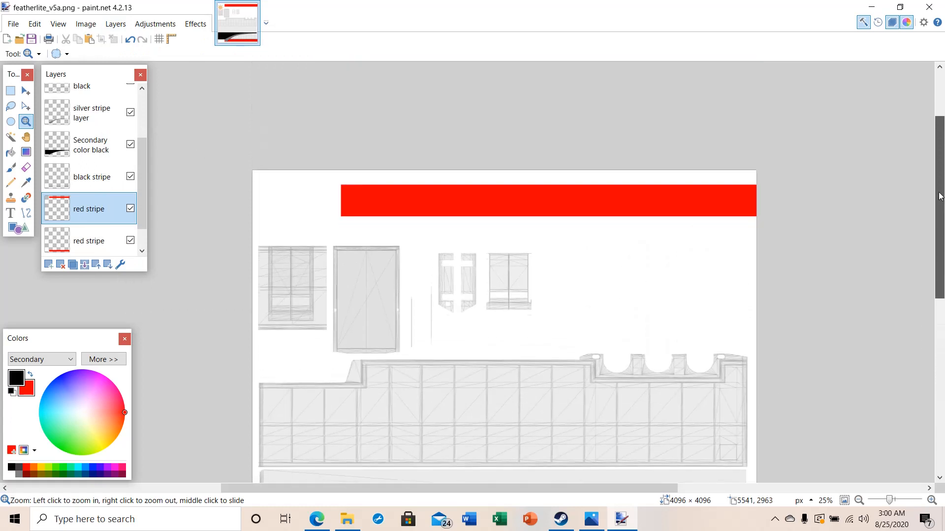
{"action": "left_click", "coordinate": [26, 92]}
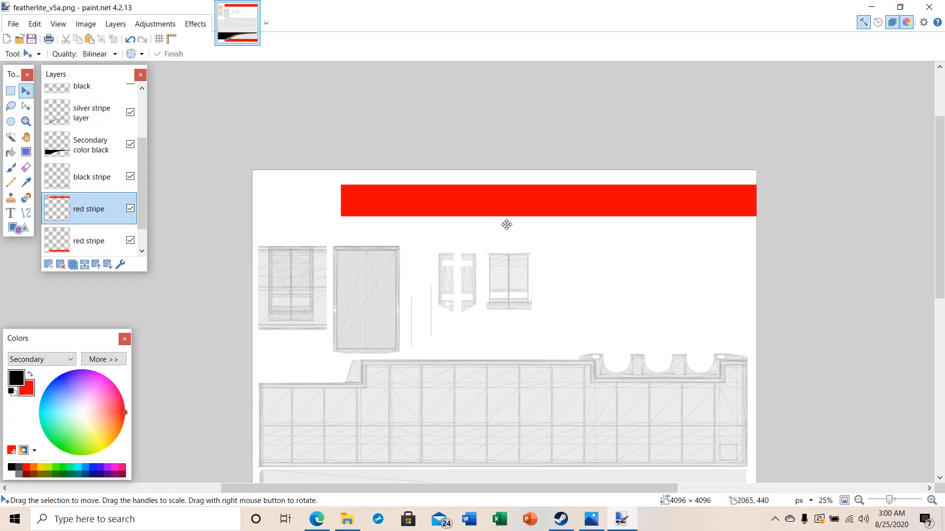
{"action": "left_click_drag", "start_coordinate": [506, 223], "coordinate": [502, 389]}
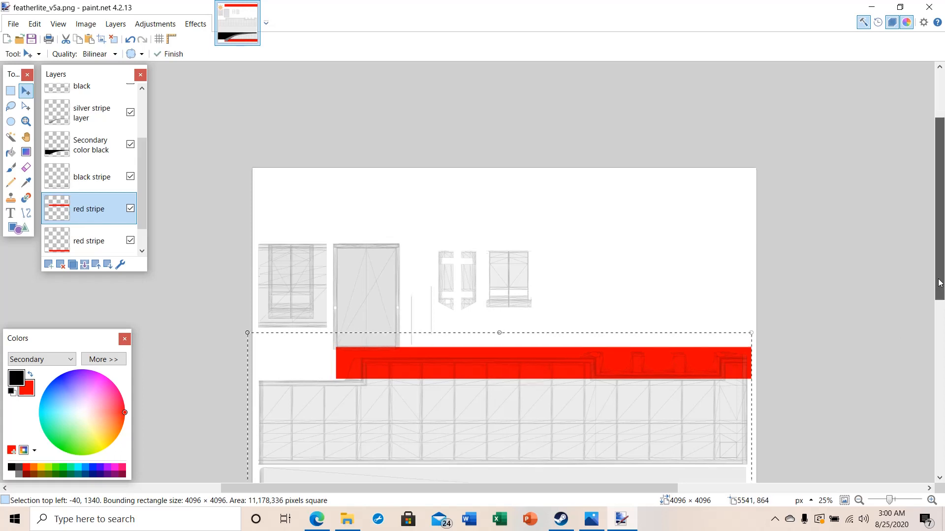
Compare the red stripe's position on both side panels and nudge the flipped copy down to about -40, 1350
{"action": "left_click_drag", "start_coordinate": [938, 280], "coordinate": [940, 377]}
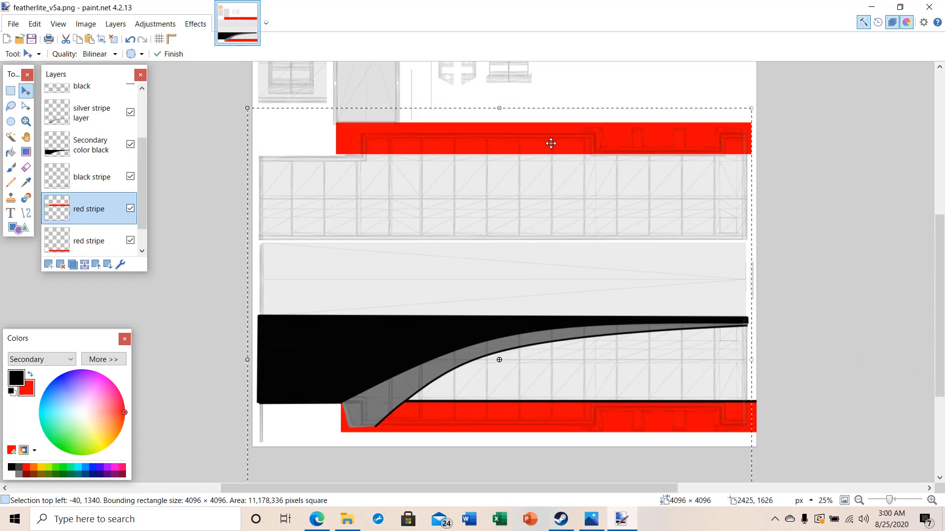
{"action": "left_click", "coordinate": [26, 121]}
{"action": "left_click", "coordinate": [602, 374]}
{"action": "left_click", "coordinate": [605, 369]}
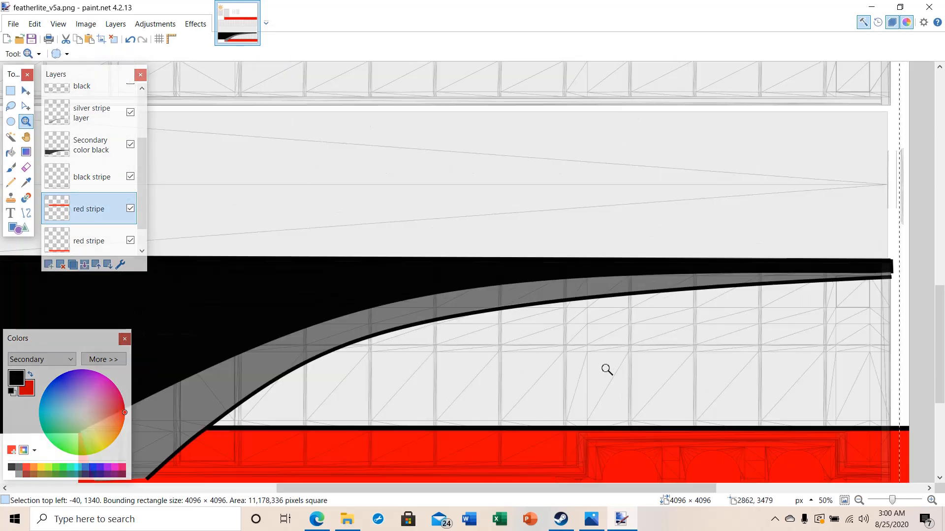
{"action": "left_click_drag", "start_coordinate": [940, 305], "coordinate": [941, 338]}
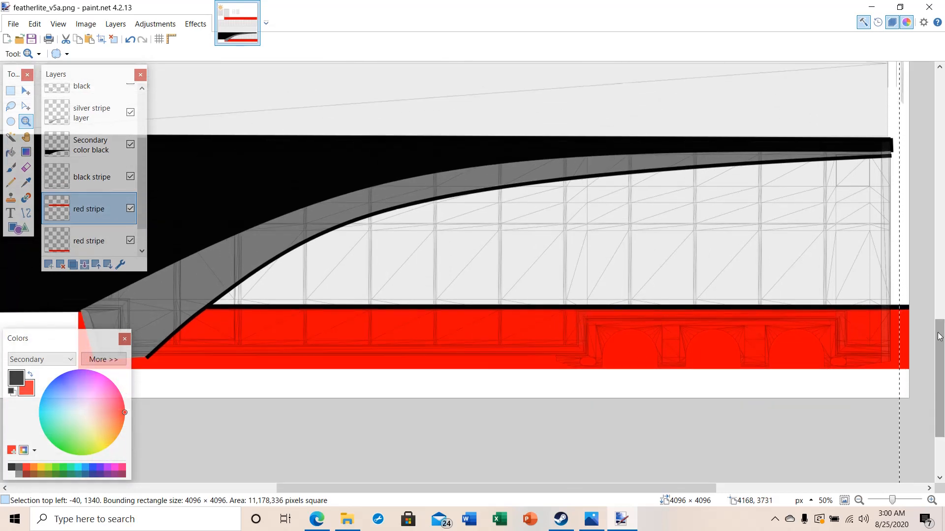
{"action": "left_click_drag", "start_coordinate": [941, 335], "coordinate": [941, 216]}
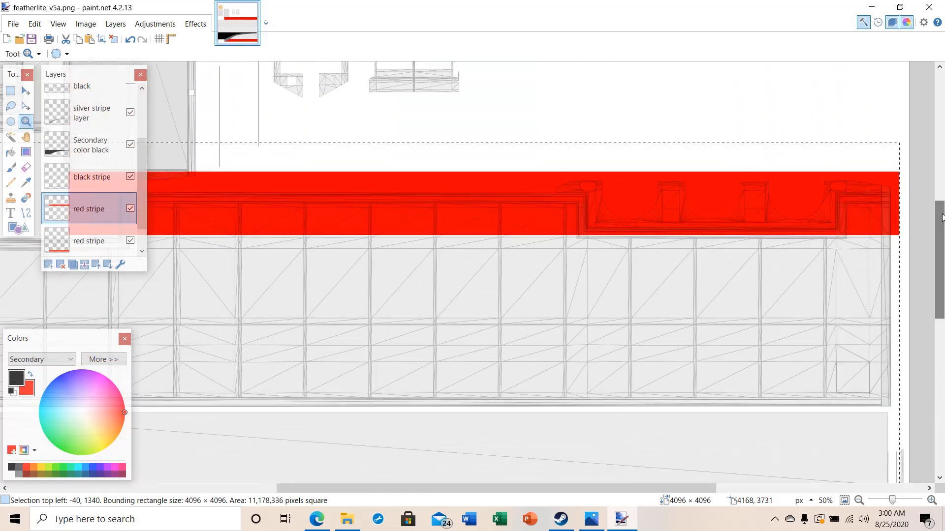
{"action": "left_click", "coordinate": [29, 88]}
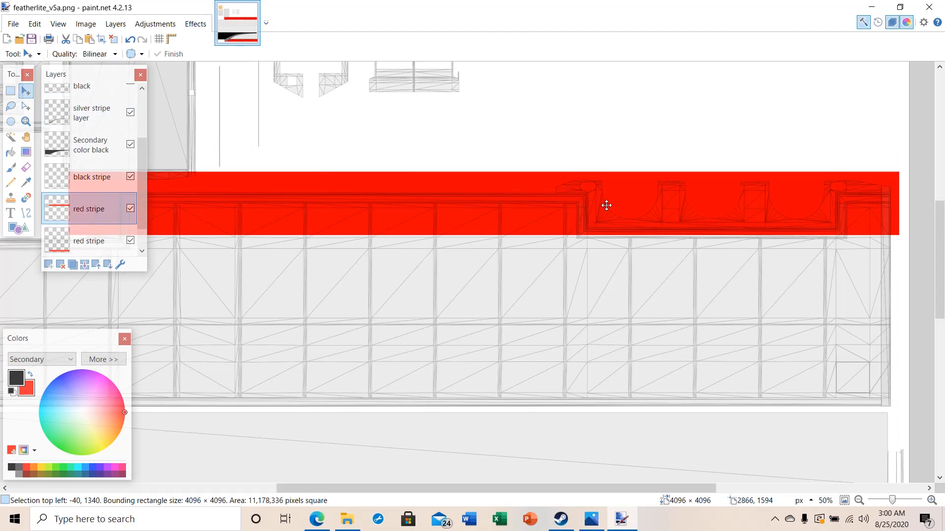
{"action": "left_click_drag", "start_coordinate": [606, 206], "coordinate": [607, 209]}
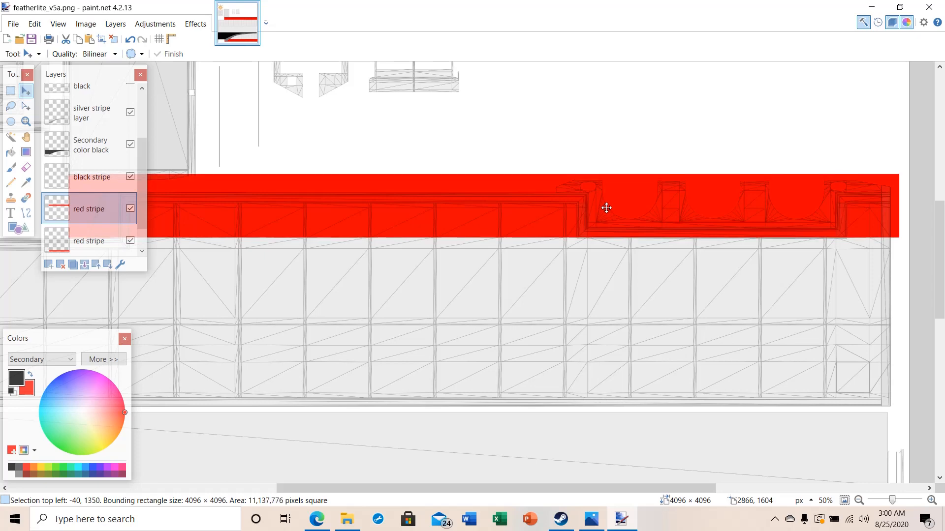
Nudge the flipped red stripe down to about -40, 1352, compare it with the original side panel, and commit the move
{"action": "left_click_drag", "start_coordinate": [606, 208], "coordinate": [607, 209]}
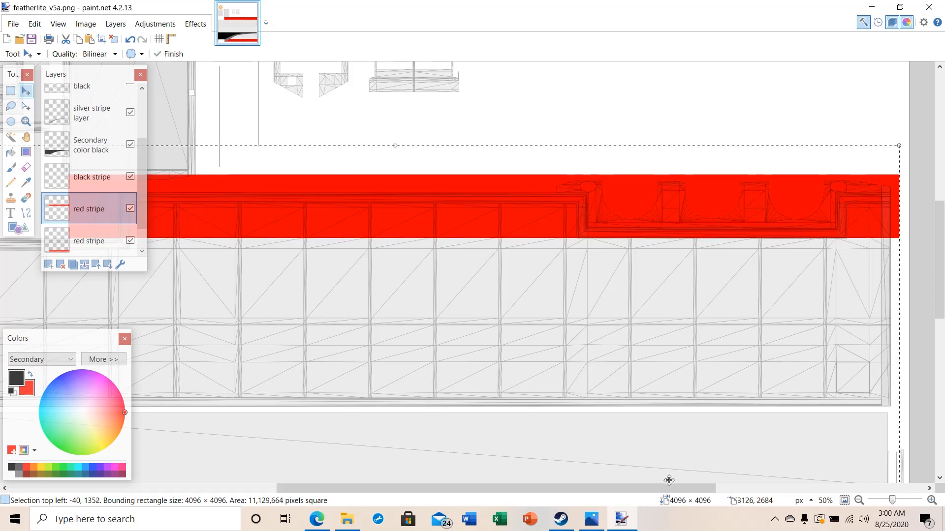
{"action": "mouse_move", "coordinate": [669, 489]}
{"action": "left_mouse_down"}
{"action": "mouse_move", "coordinate": [534, 499]}
{"action": "mouse_move", "coordinate": [664, 487]}
{"action": "left_mouse_up"}
{"action": "scroll", "coordinate": [760, 409], "scroll_direction": "down", "scroll_amount": 2}
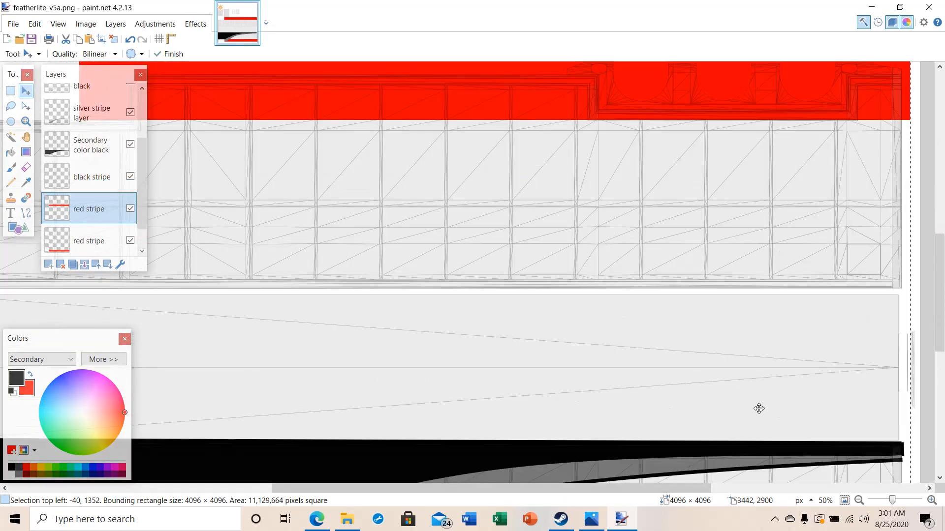
{"action": "scroll", "coordinate": [760, 409], "scroll_direction": "down", "scroll_amount": 5}
{"action": "scroll", "coordinate": [756, 407], "scroll_direction": "up", "scroll_amount": 4}
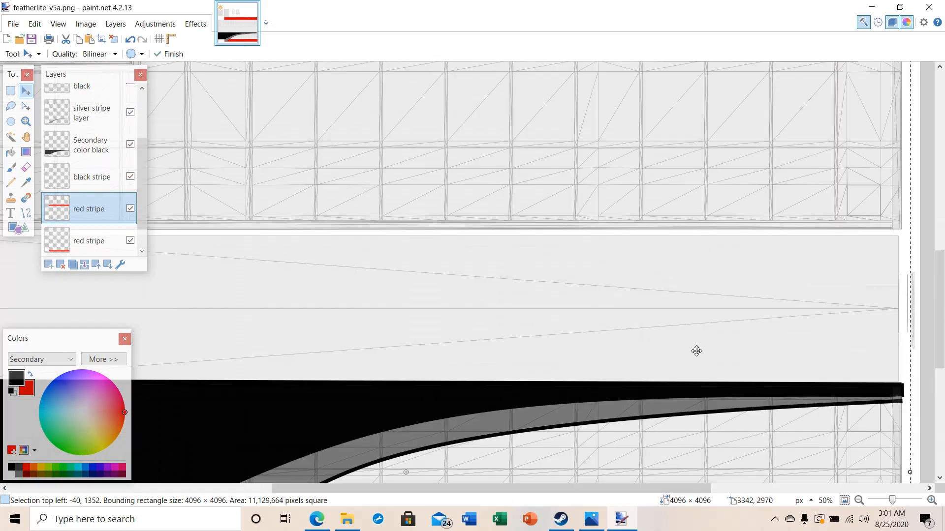
{"action": "scroll", "coordinate": [633, 344], "scroll_direction": "up", "scroll_amount": 1}
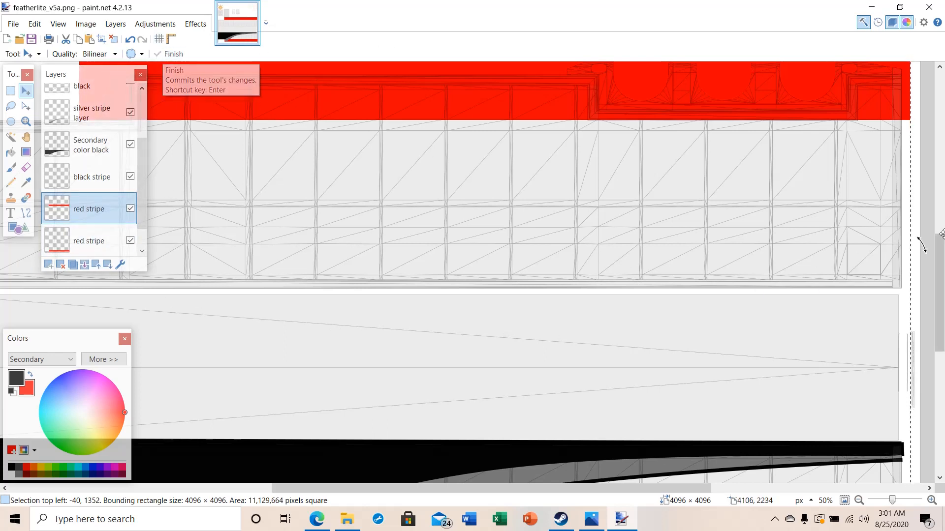
{"action": "left_click", "coordinate": [164, 53]}
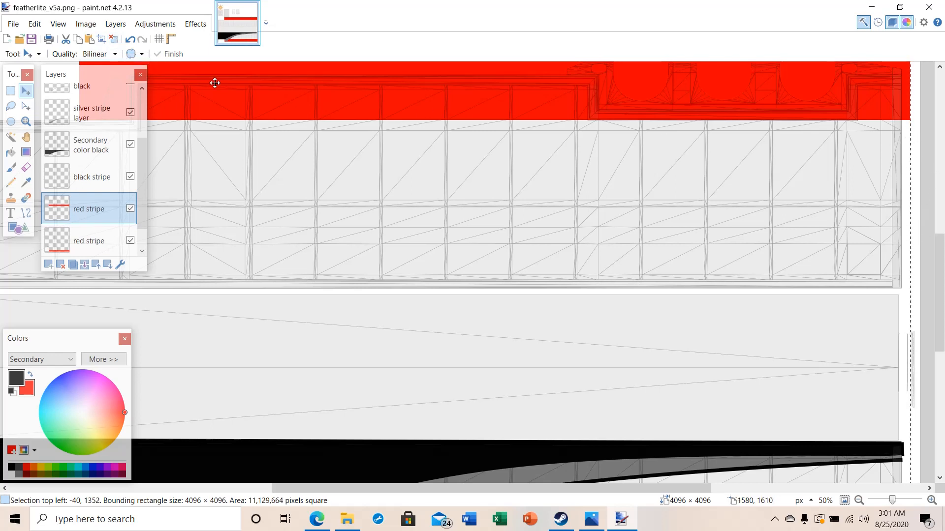
Deselect the flipped red stripe and merge its layer down into the original red stripe layer
{"action": "left_click", "coordinate": [113, 40]}
{"action": "mouse_move", "coordinate": [934, 290]}
{"action": "left_mouse_down"}
{"action": "mouse_move", "coordinate": [935, 229]}
{"action": "mouse_move", "coordinate": [936, 408]}
{"action": "mouse_move", "coordinate": [930, 295]}
{"action": "left_mouse_up"}
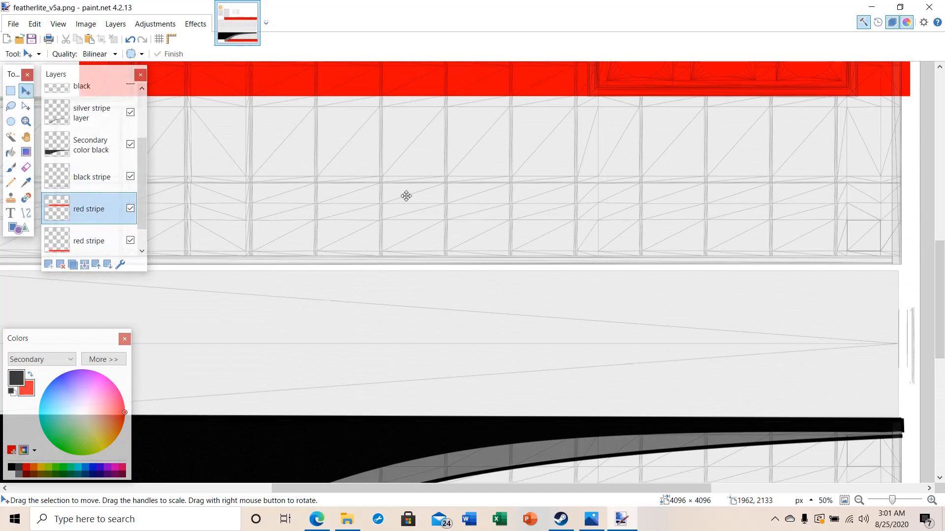
{"action": "left_click_drag", "start_coordinate": [941, 293], "coordinate": [943, 351]}
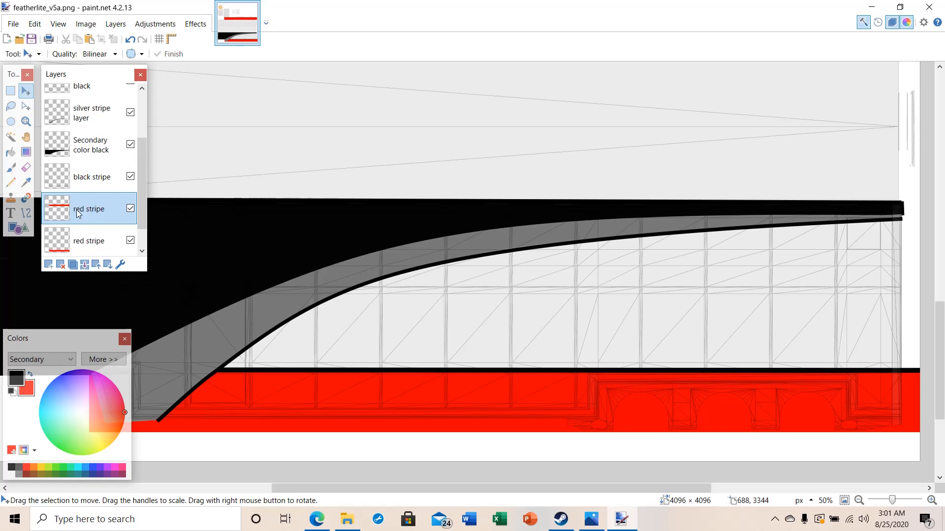
{"action": "left_click", "coordinate": [85, 266]}
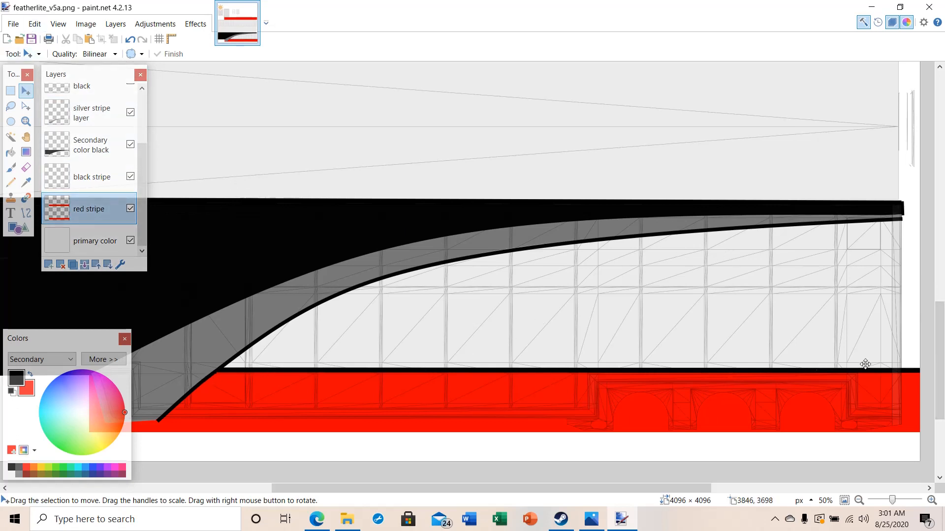
Duplicate the black stripe layer, check both copies by toggling their visibility, and flip the upper copy vertically
{"action": "left_click", "coordinate": [75, 178]}
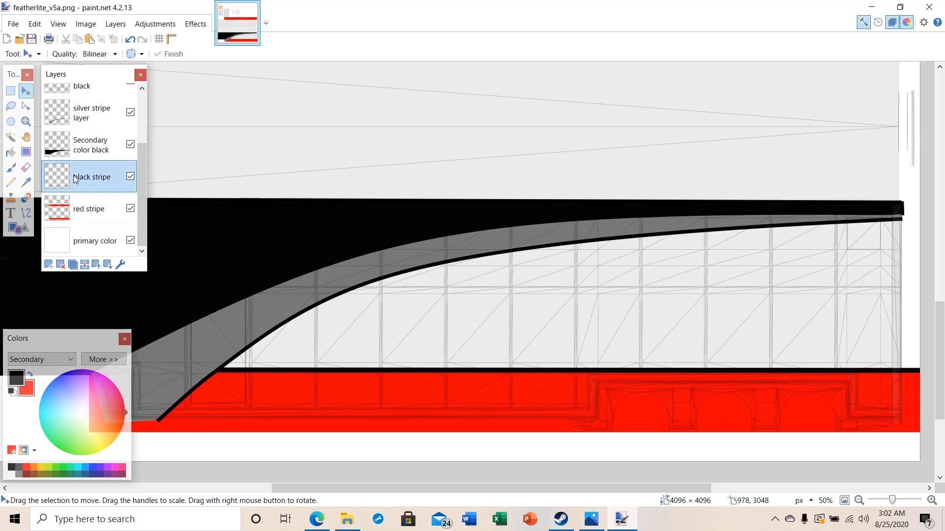
{"action": "left_click", "coordinate": [72, 265]}
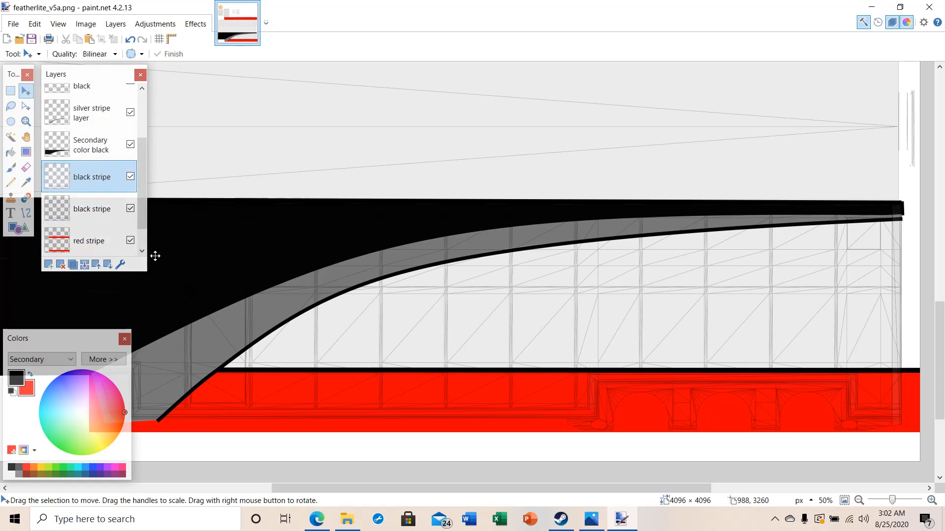
{"action": "left_click", "coordinate": [130, 176]}
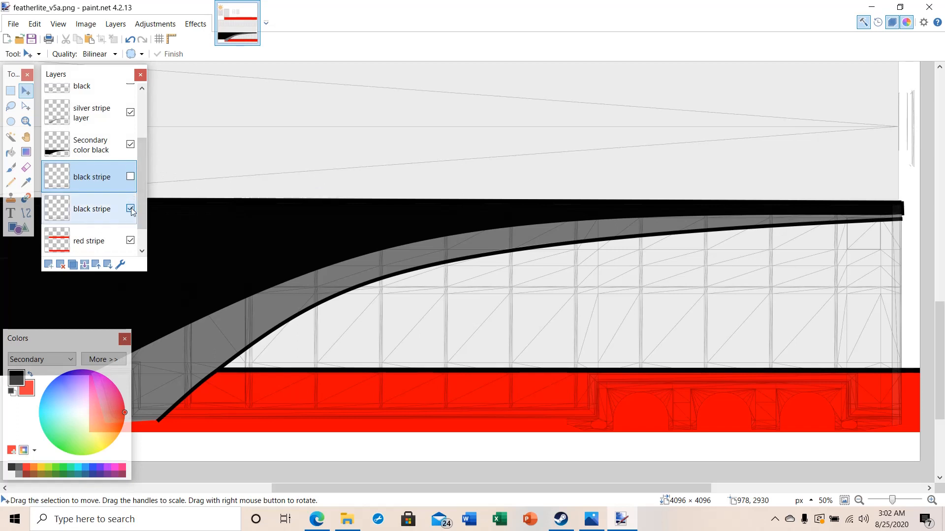
{"action": "left_click", "coordinate": [131, 208]}
{"action": "left_click", "coordinate": [131, 208]}
{"action": "left_click", "coordinate": [131, 177]}
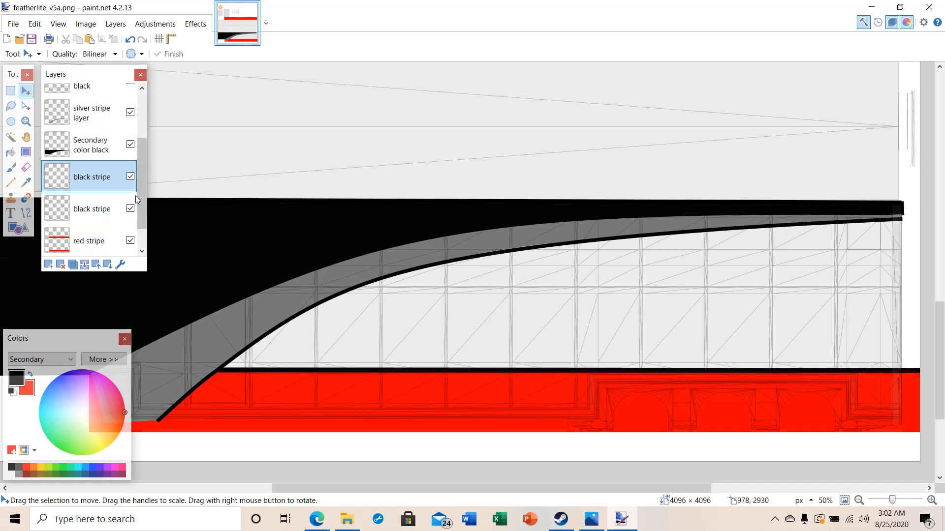
{"action": "left_click", "coordinate": [117, 26]}
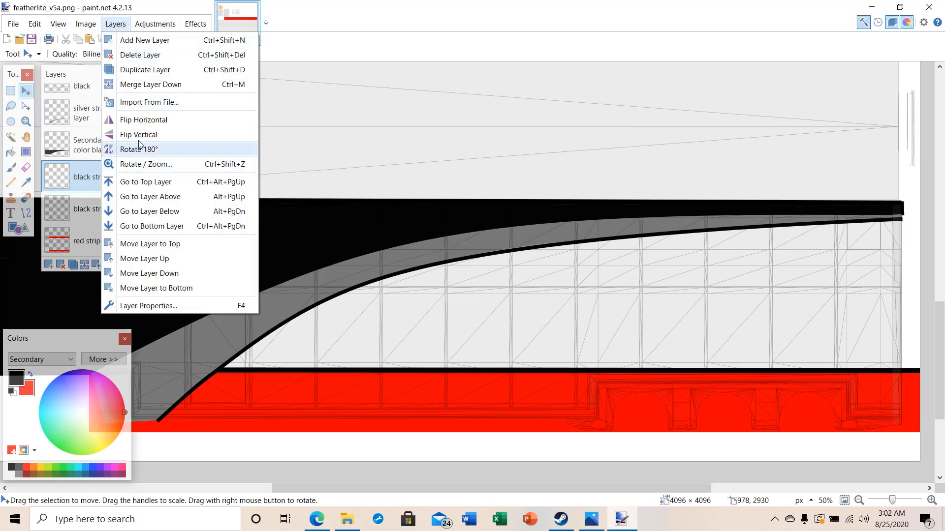
{"action": "left_click", "coordinate": [162, 134]}
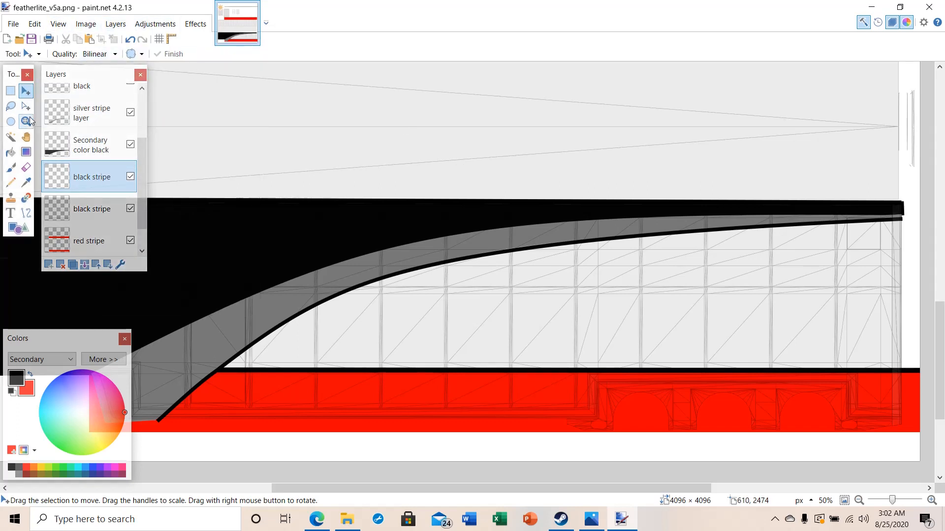
Move the flipped black stripe down just below the other side panel's red stripe, with its selection's corner at about 10, 1376
{"action": "left_click_drag", "start_coordinate": [938, 329], "coordinate": [925, 157]}
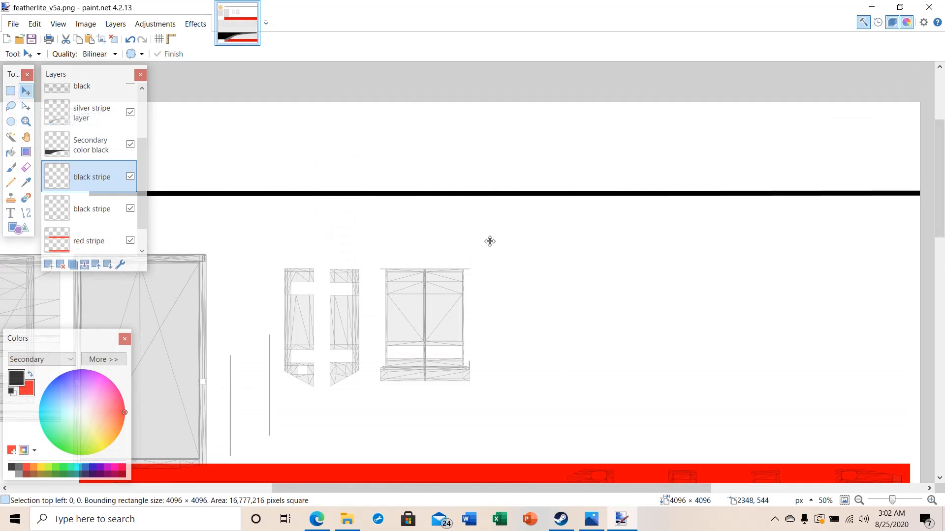
{"action": "left_click_drag", "start_coordinate": [490, 241], "coordinate": [492, 108]}
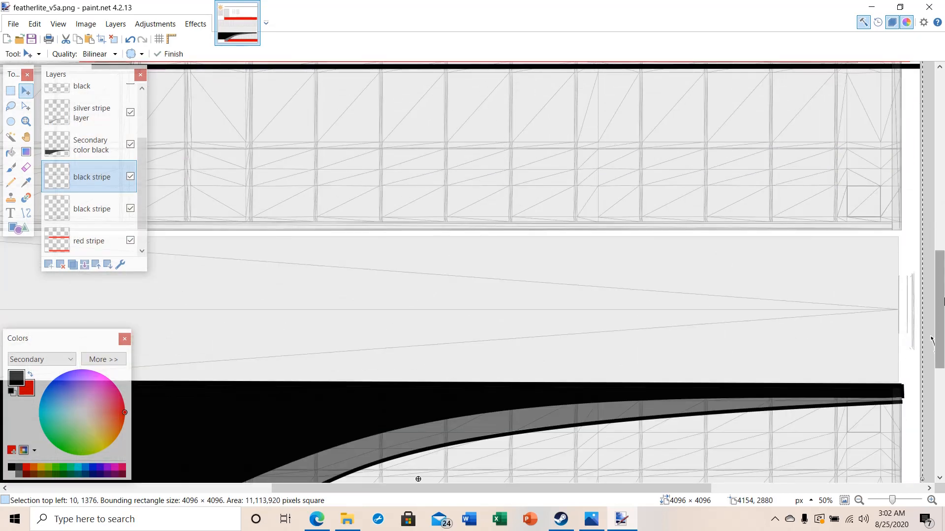
{"action": "scroll", "coordinate": [932, 340], "scroll_direction": "down", "scroll_amount": 5}
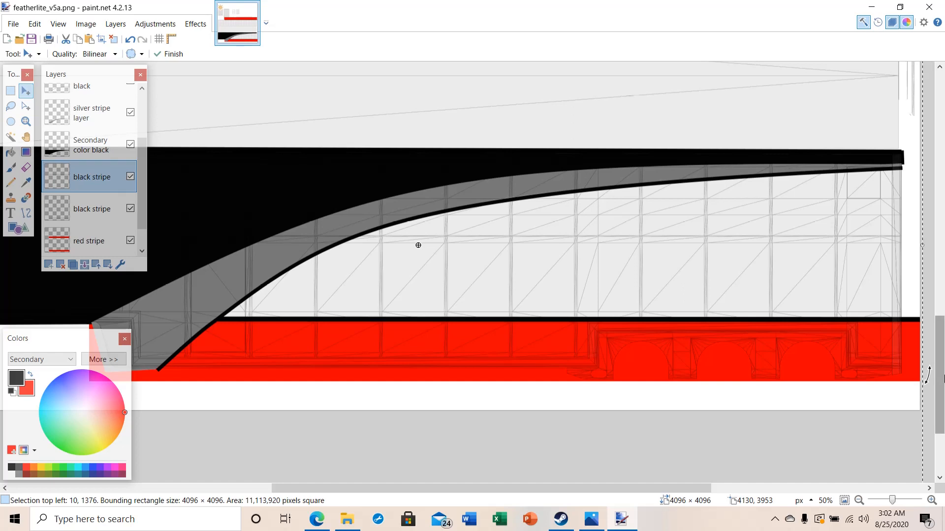
{"action": "left_click_drag", "start_coordinate": [940, 373], "coordinate": [939, 269]}
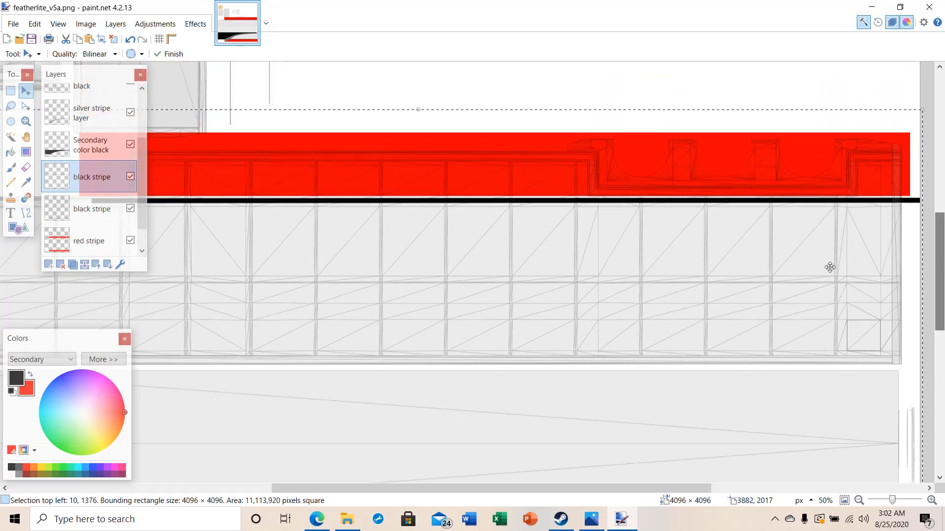
Nudge the flipped black stripe up against the red stripe's lower edge, with its selection's corner at about 24, 1360
{"action": "key", "text": "ctrl+d"}
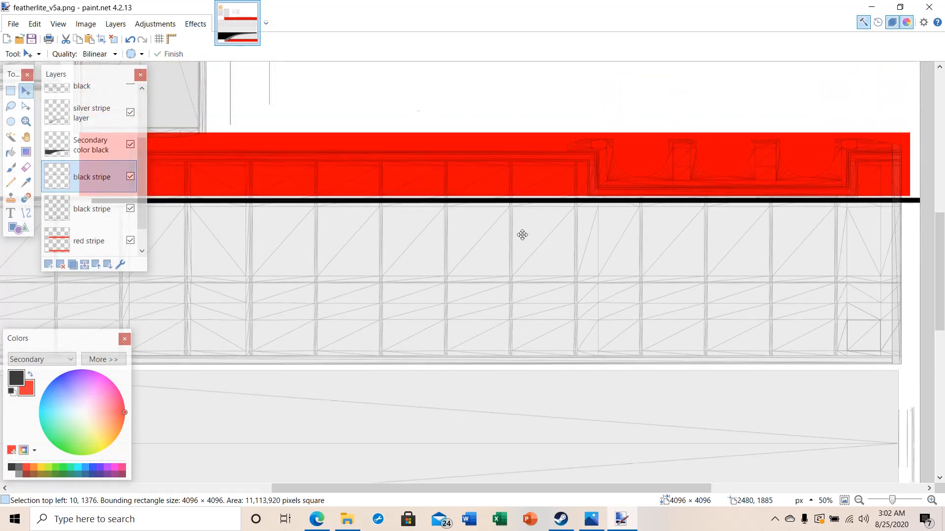
{"action": "left_click_drag", "start_coordinate": [522, 235], "coordinate": [526, 231]}
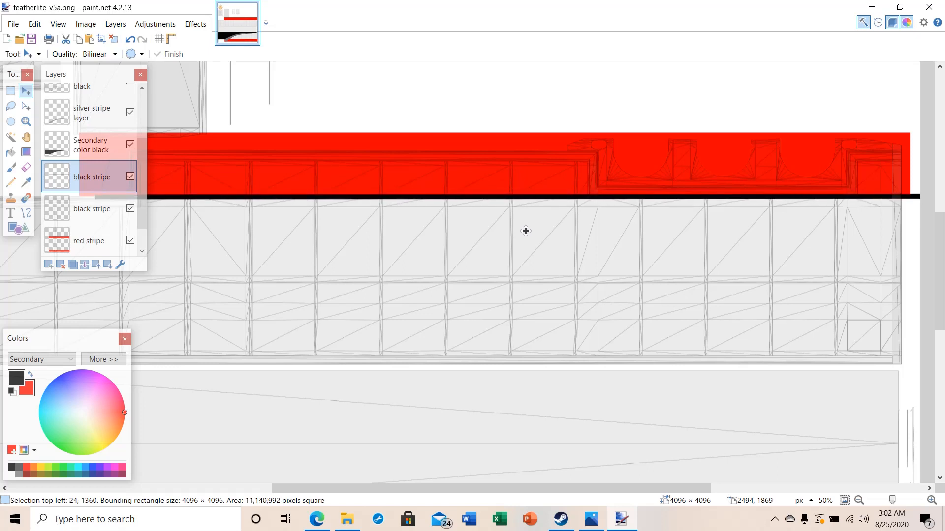
{"action": "left_click_drag", "start_coordinate": [538, 488], "coordinate": [482, 490]}
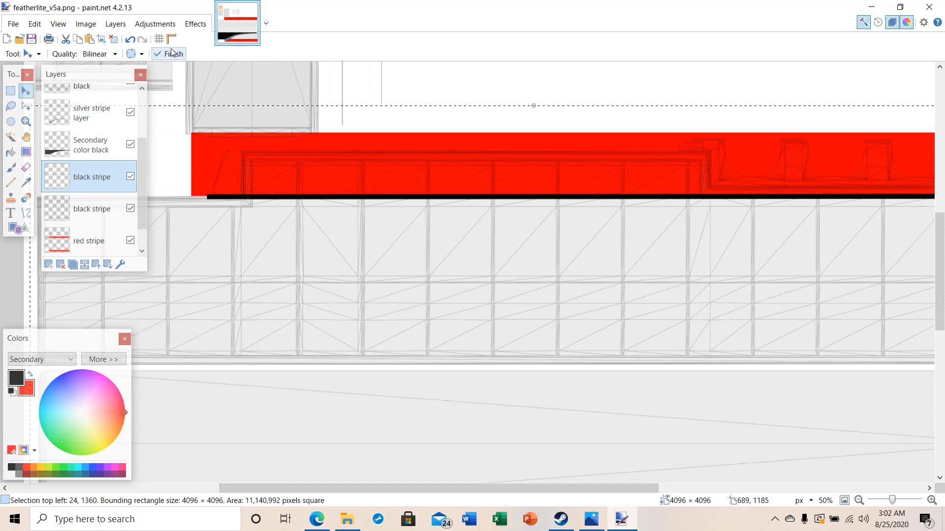
Deselect the flipped black stripe and merge its layer down into the original black stripe layer
{"action": "left_click", "coordinate": [115, 40]}
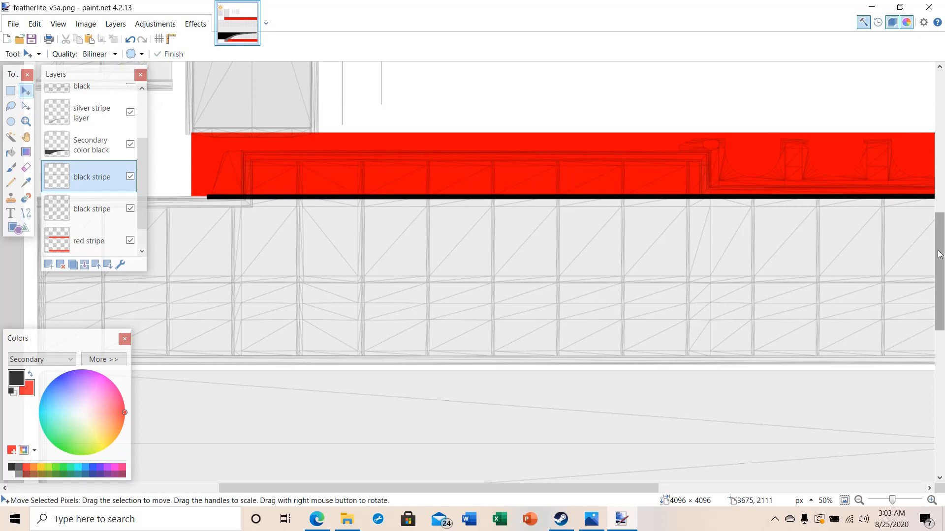
{"action": "left_click_drag", "start_coordinate": [939, 254], "coordinate": [937, 285]}
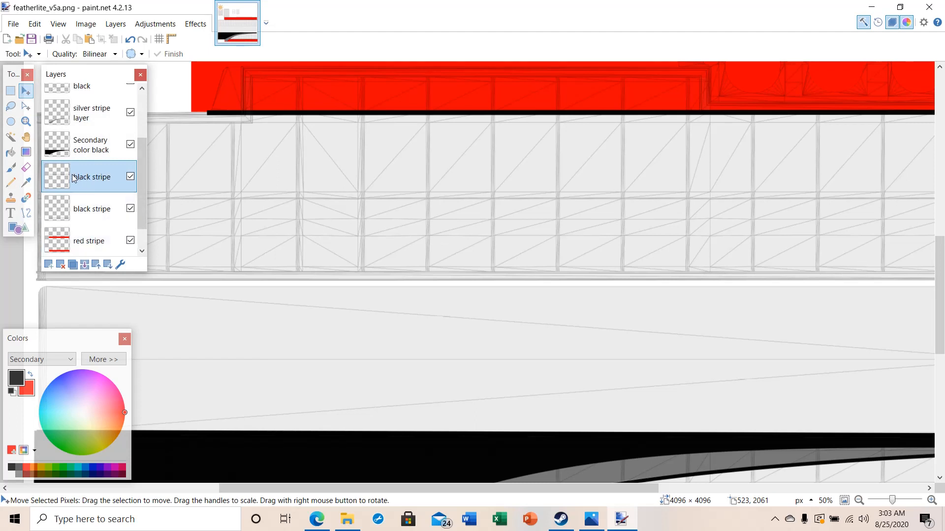
{"action": "left_click", "coordinate": [85, 269]}
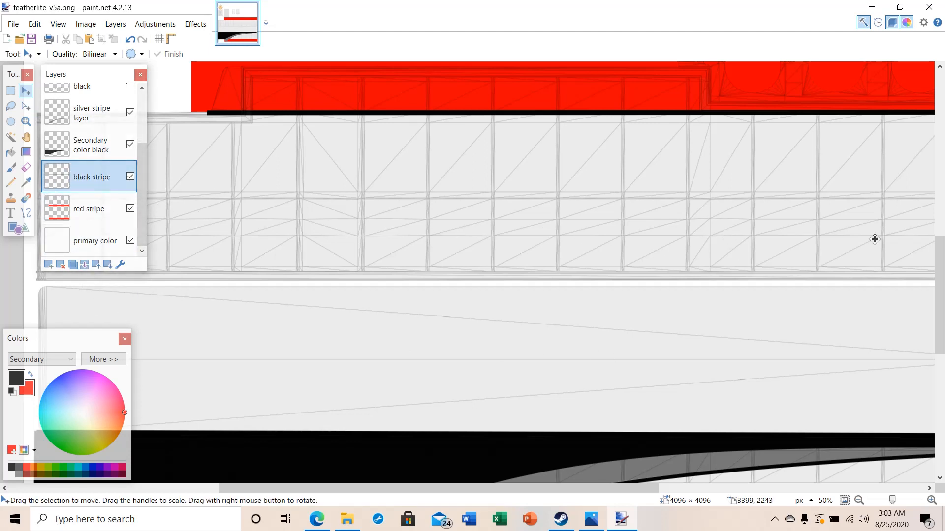
Duplicate the Secondary color black layer and flip the copy vertically
{"action": "left_click_drag", "start_coordinate": [941, 273], "coordinate": [942, 313]}
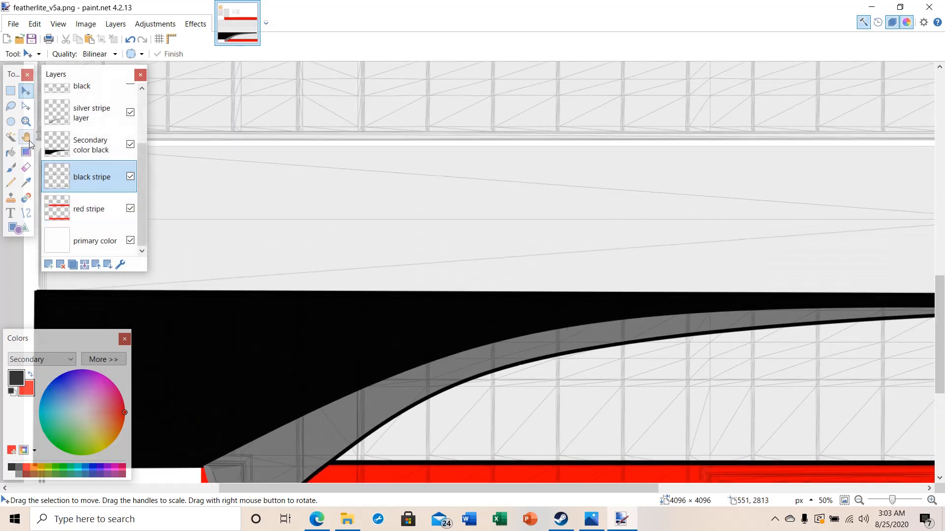
{"action": "left_click", "coordinate": [82, 146]}
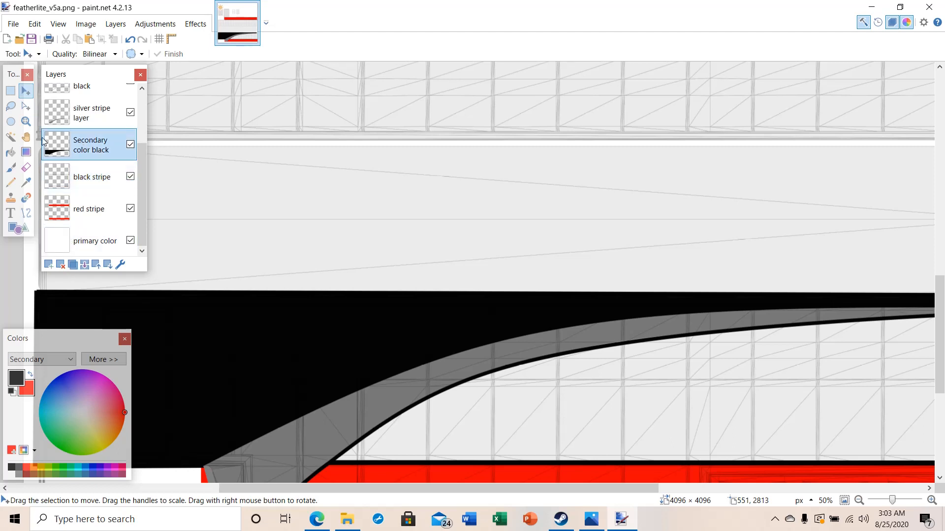
{"action": "left_click", "coordinate": [72, 266]}
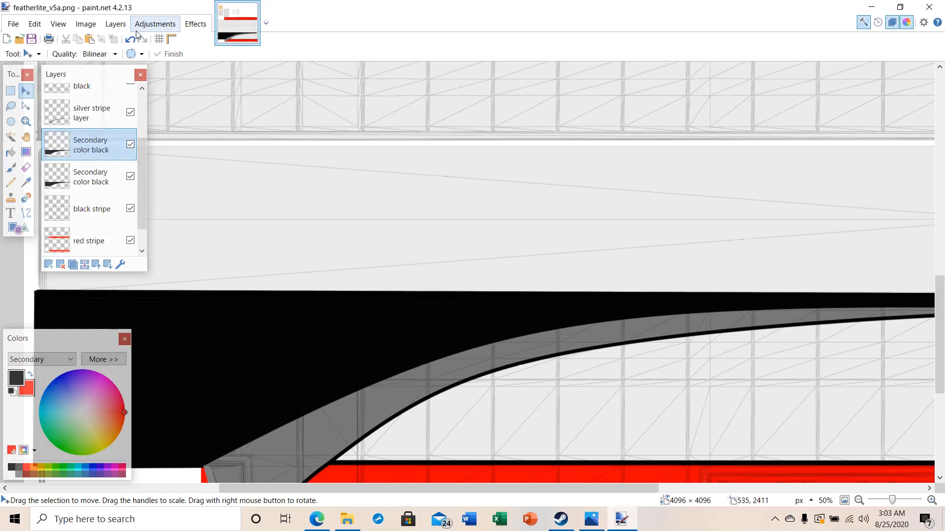
{"action": "left_click", "coordinate": [157, 24]}
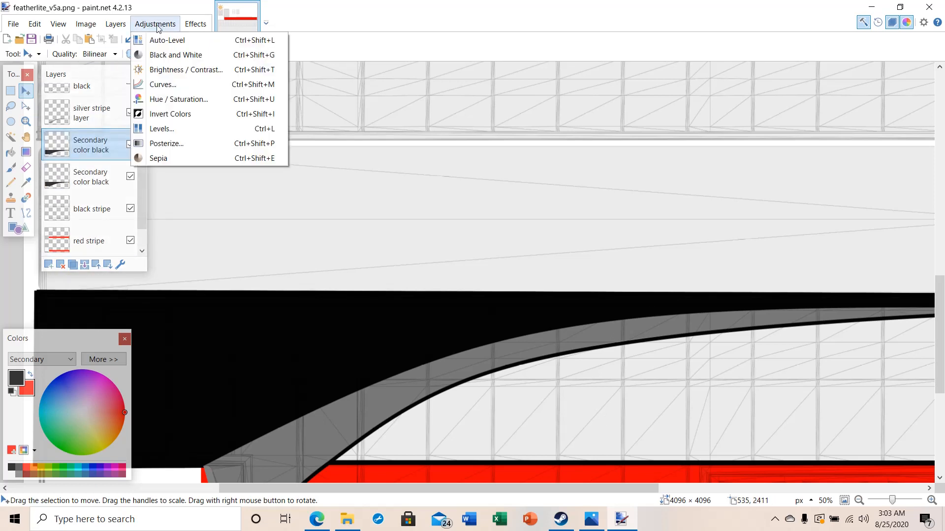
{"action": "left_click", "coordinate": [114, 25]}
{"action": "left_click", "coordinate": [116, 26]}
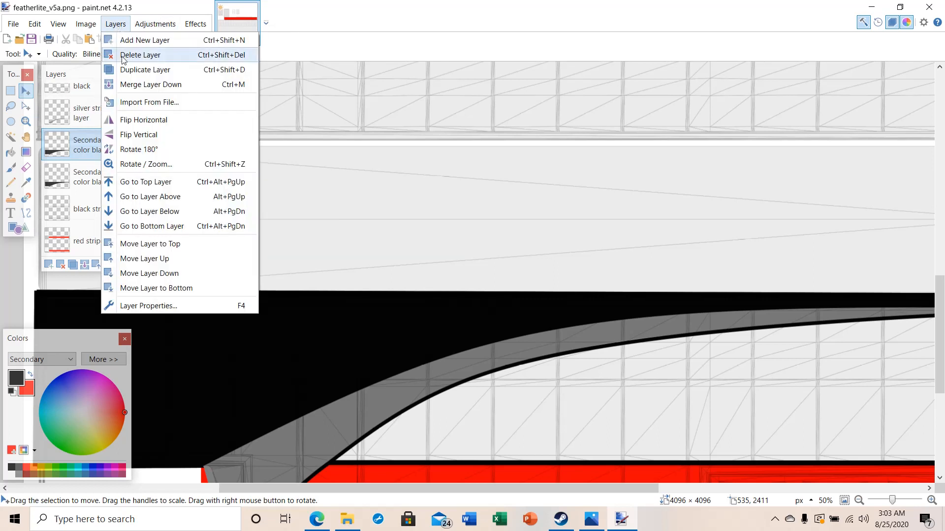
{"action": "left_click", "coordinate": [129, 135]}
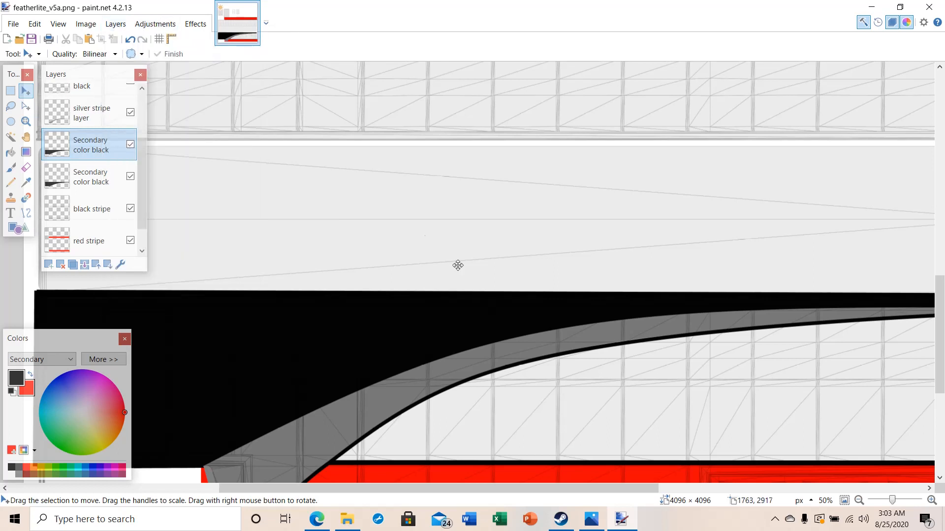
Move the flipped black shape down onto the other side panel, with its selection's corner at about -4, 1340, and check its far end
{"action": "left_click_drag", "start_coordinate": [940, 351], "coordinate": [940, 196]}
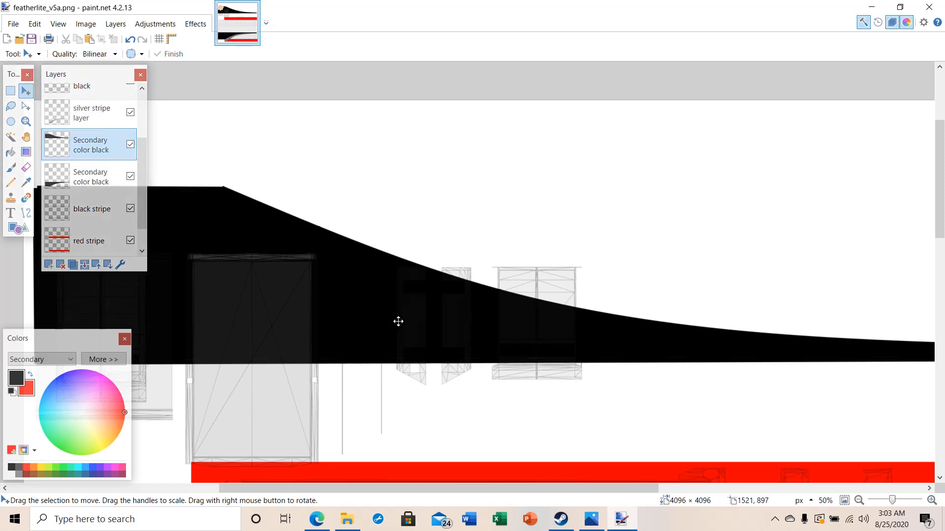
{"action": "left_click_drag", "start_coordinate": [397, 321], "coordinate": [396, 438]}
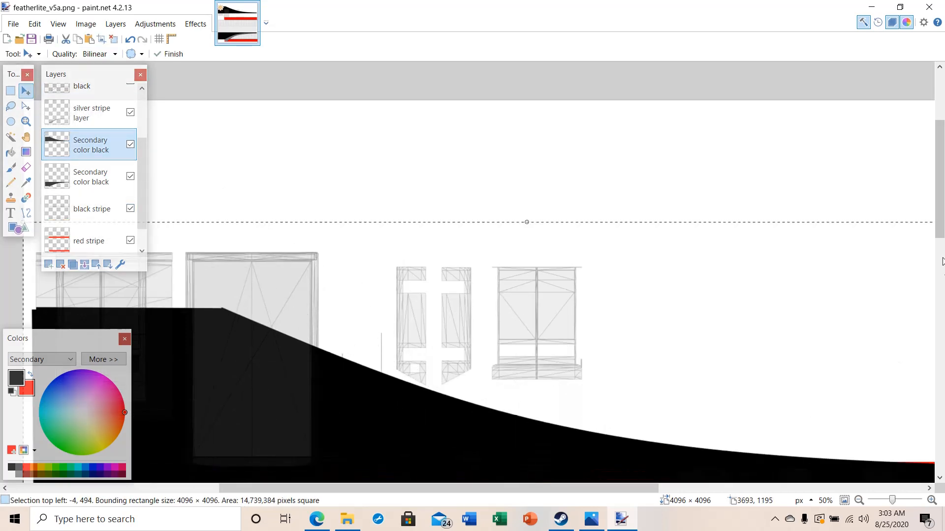
{"action": "left_click_drag", "start_coordinate": [939, 205], "coordinate": [894, 260]}
{"action": "left_click_drag", "start_coordinate": [363, 204], "coordinate": [361, 408]}
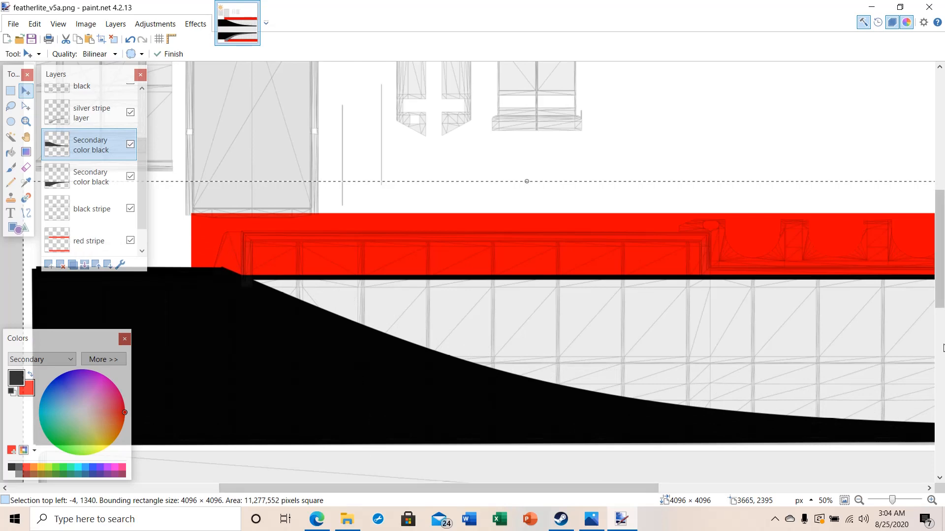
{"action": "scroll", "coordinate": [939, 291], "scroll_direction": "down", "scroll_amount": 2}
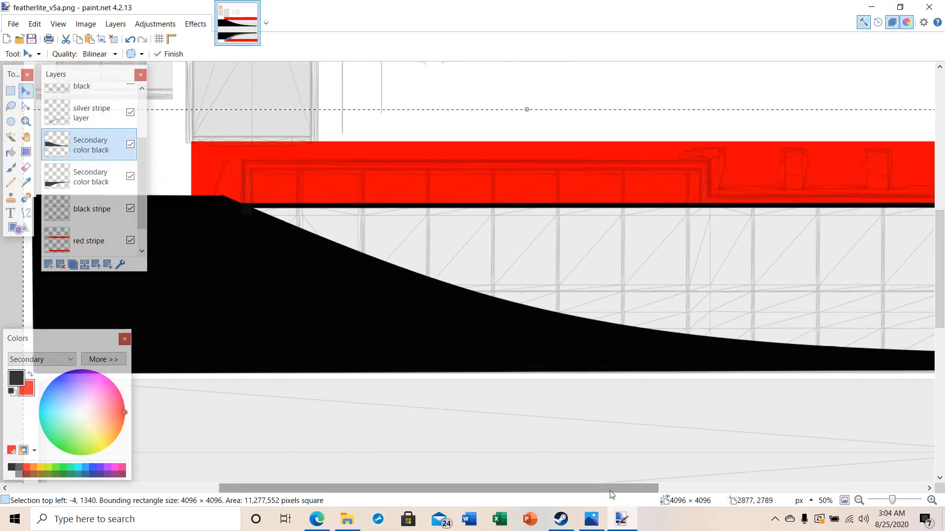
{"action": "left_click_drag", "start_coordinate": [610, 494], "coordinate": [757, 494]}
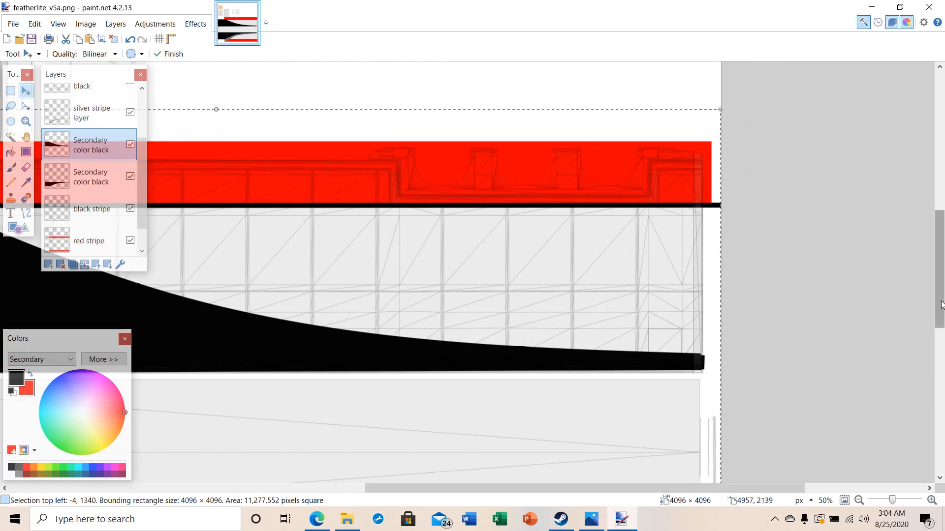
Nudge the flipped black shape down to the other side panel's lower edge, with its selection's corner at about 14, 1376
{"action": "left_click_drag", "start_coordinate": [941, 305], "coordinate": [941, 358]}
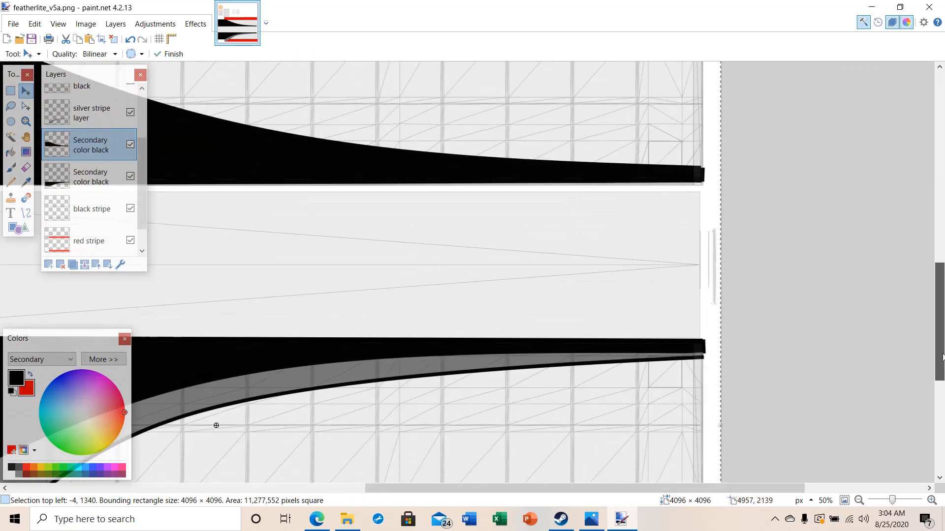
{"action": "left_click_drag", "start_coordinate": [375, 163], "coordinate": [375, 173]}
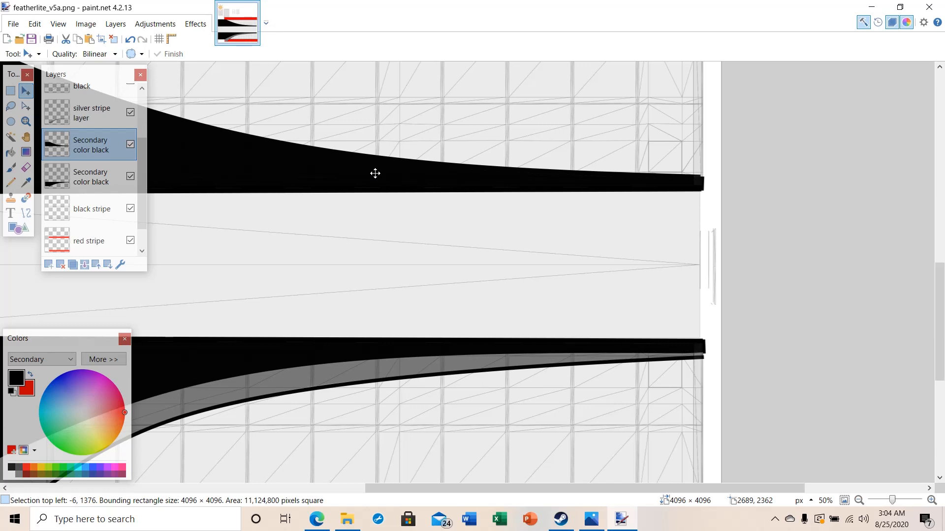
{"action": "left_click_drag", "start_coordinate": [375, 174], "coordinate": [377, 174]}
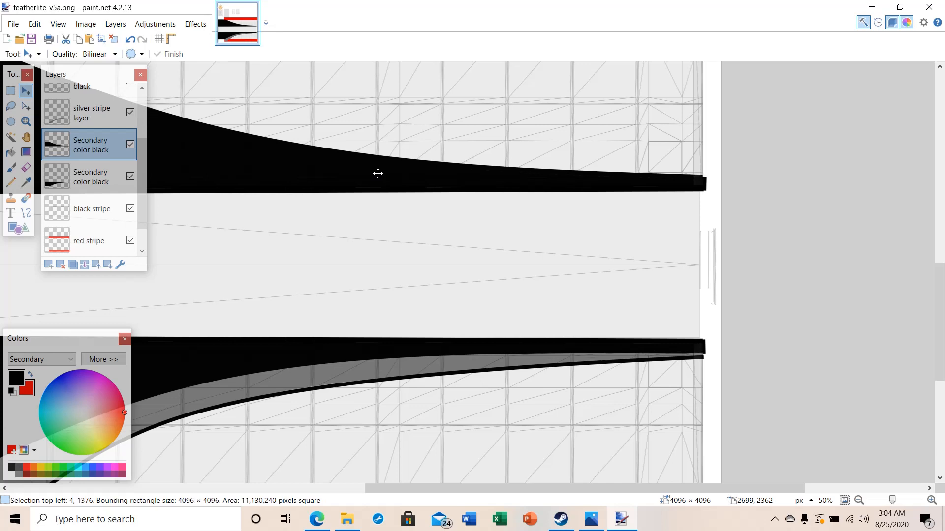
{"action": "left_click_drag", "start_coordinate": [377, 173], "coordinate": [380, 174]}
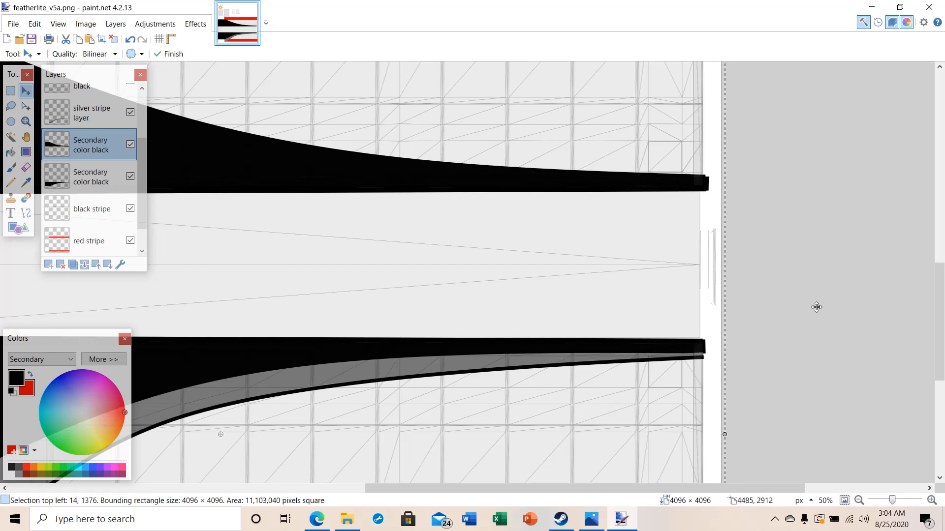
Deselect the flipped black shape and merge its layer down into the original Secondary color black layer
{"action": "left_click_drag", "start_coordinate": [941, 308], "coordinate": [923, 298]}
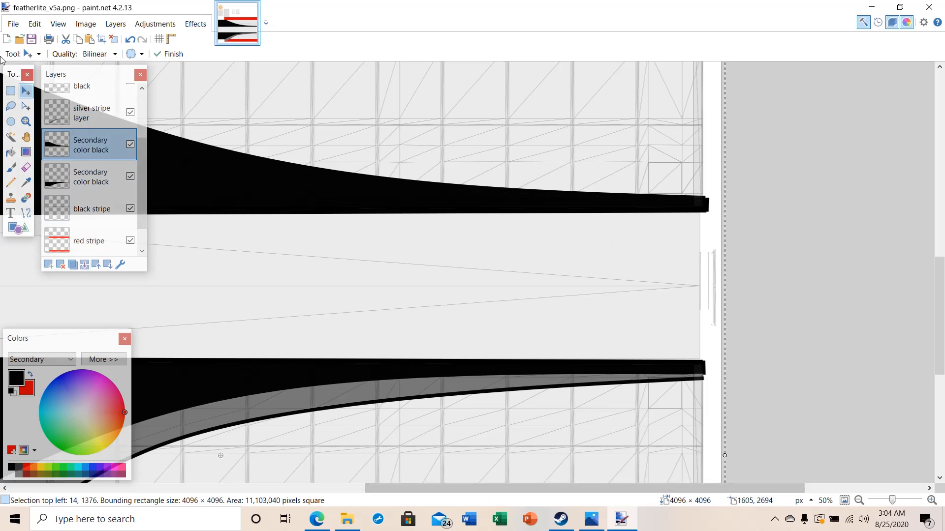
{"action": "left_click", "coordinate": [26, 121]}
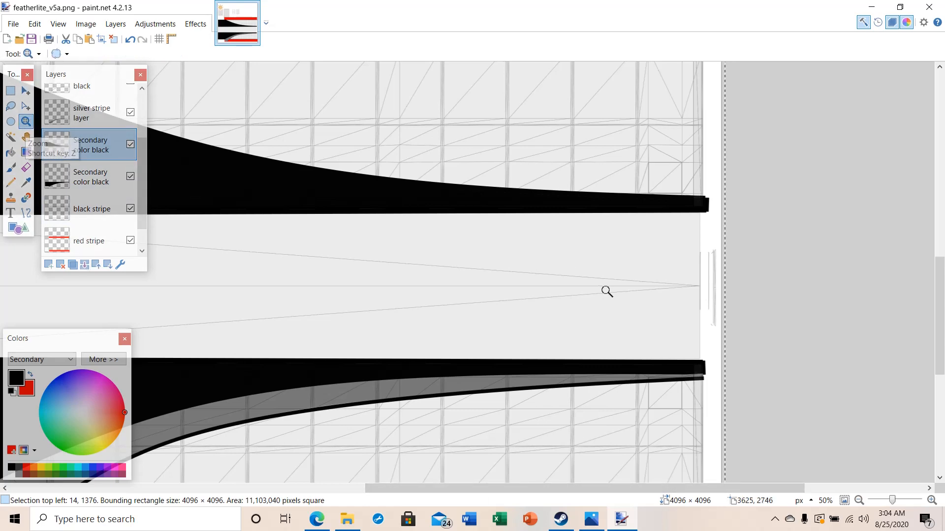
{"action": "right_click", "coordinate": [605, 289]}
{"action": "mouse_move", "coordinate": [503, 488]}
{"action": "left_mouse_down"}
{"action": "mouse_move", "coordinate": [442, 502]}
{"action": "mouse_move", "coordinate": [463, 502]}
{"action": "left_mouse_up"}
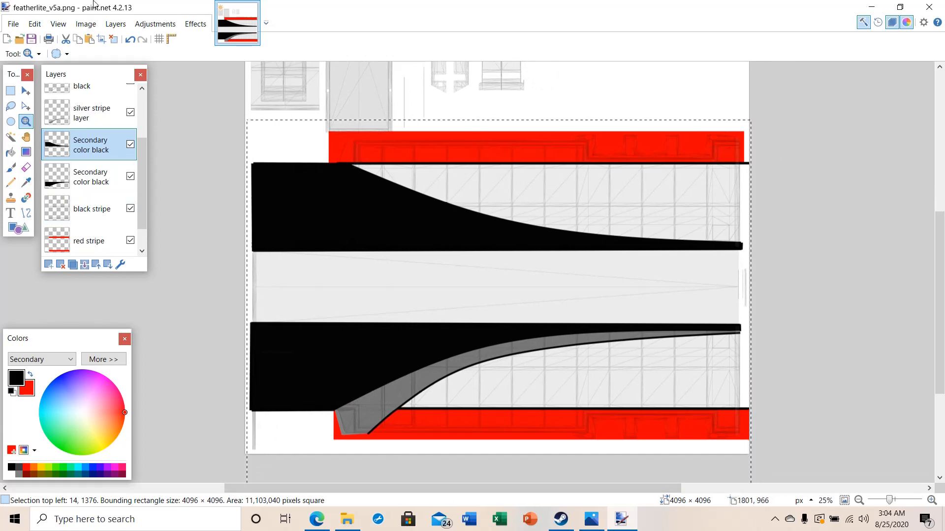
{"action": "left_click", "coordinate": [113, 40]}
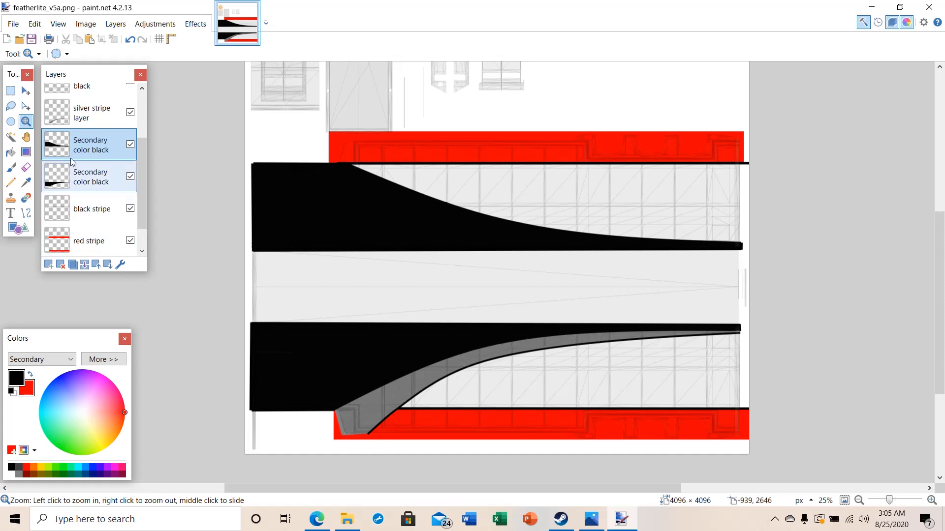
{"action": "left_click", "coordinate": [85, 267]}
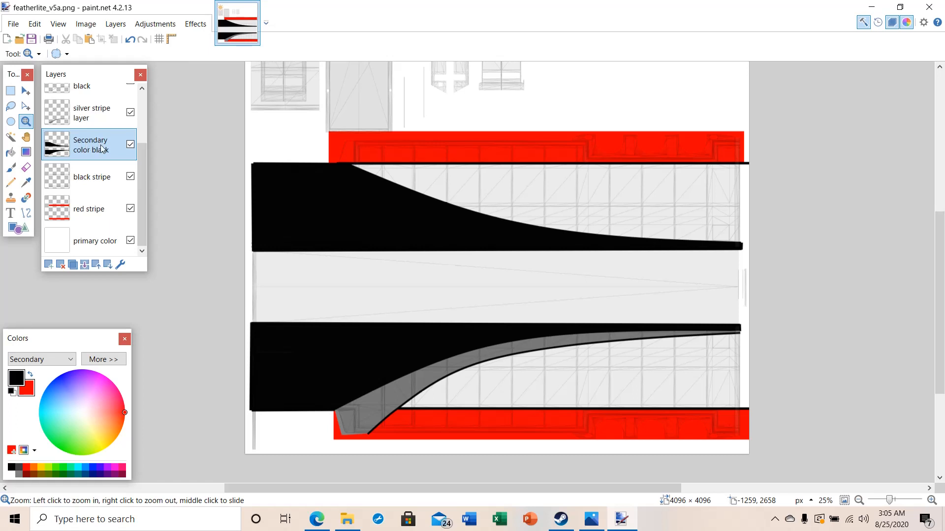
Duplicate the silver stripe layer and flip the copy vertically
{"action": "left_click", "coordinate": [83, 120]}
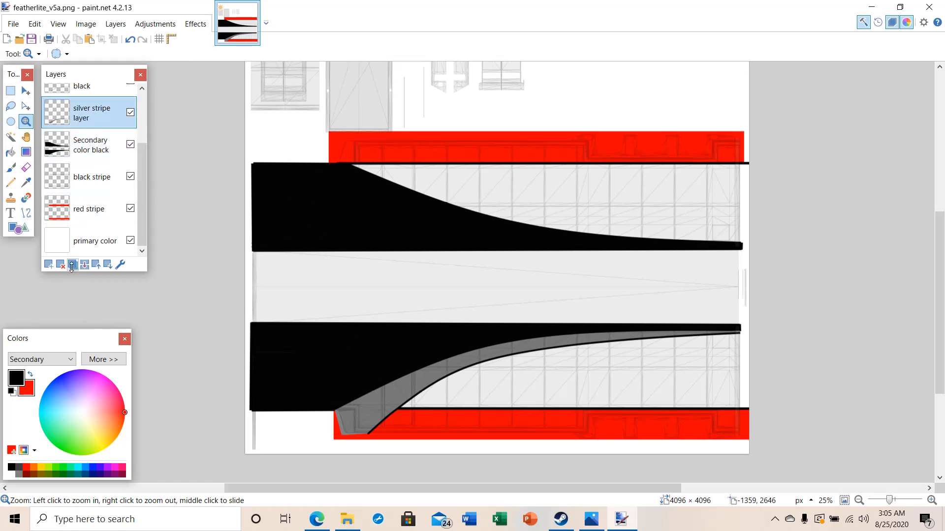
{"action": "left_click", "coordinate": [73, 268]}
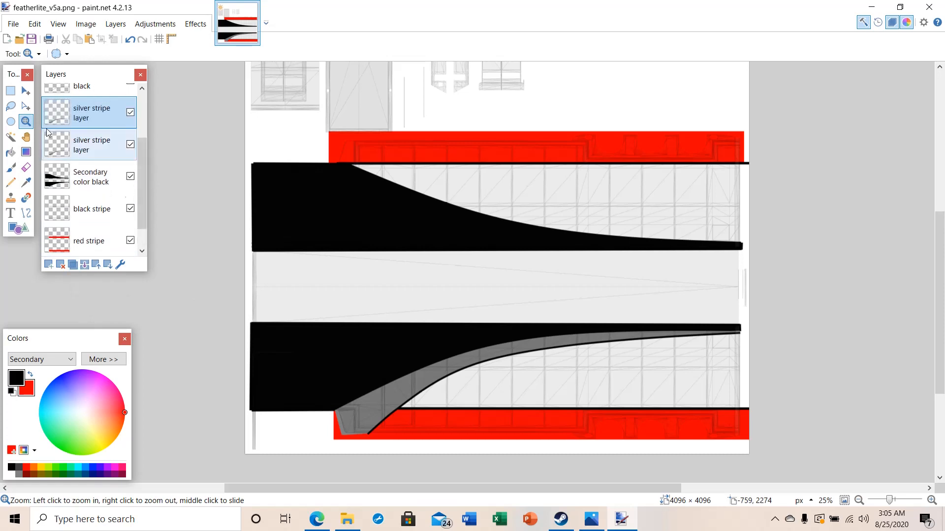
{"action": "left_click", "coordinate": [114, 25]}
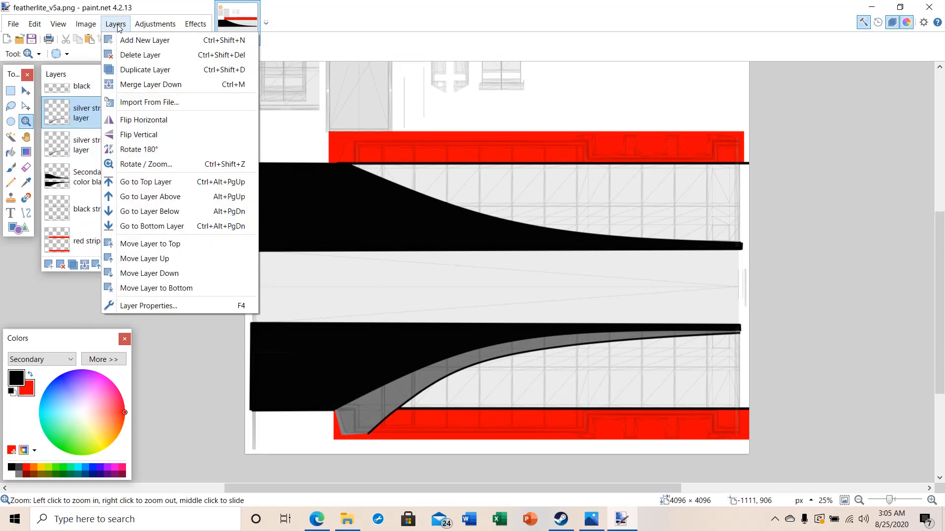
{"action": "left_click", "coordinate": [133, 134]}
Move the flipped silver stripe down along the black shape's curve on the other side panel, with its selection's corner at about 16, 1388
{"action": "scroll", "coordinate": [931, 247], "scroll_direction": "up", "scroll_amount": 3}
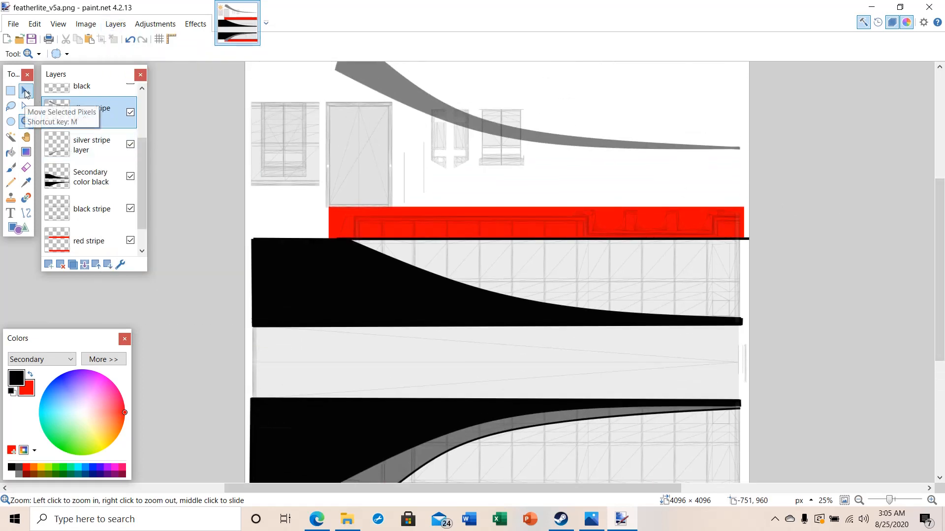
{"action": "left_click", "coordinate": [27, 92]}
{"action": "left_click_drag", "start_coordinate": [409, 96], "coordinate": [410, 264]}
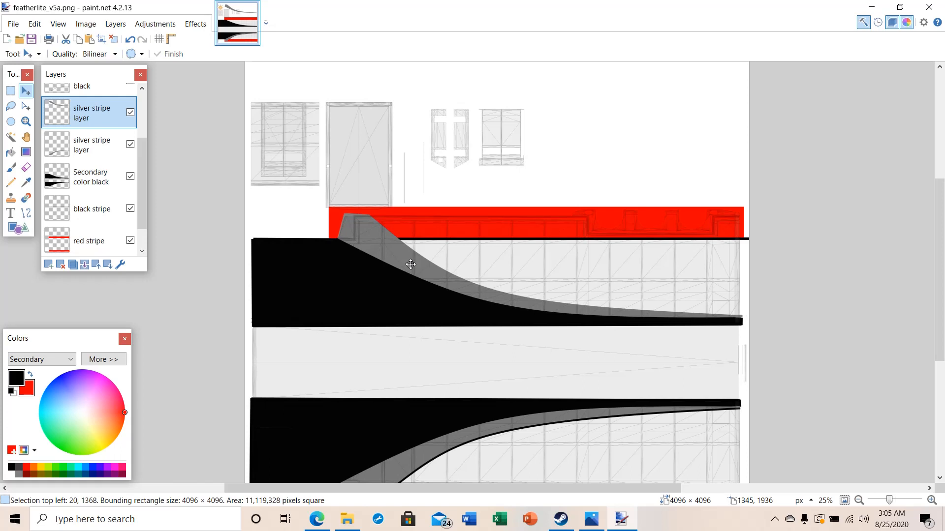
{"action": "left_click_drag", "start_coordinate": [410, 264], "coordinate": [411, 267]}
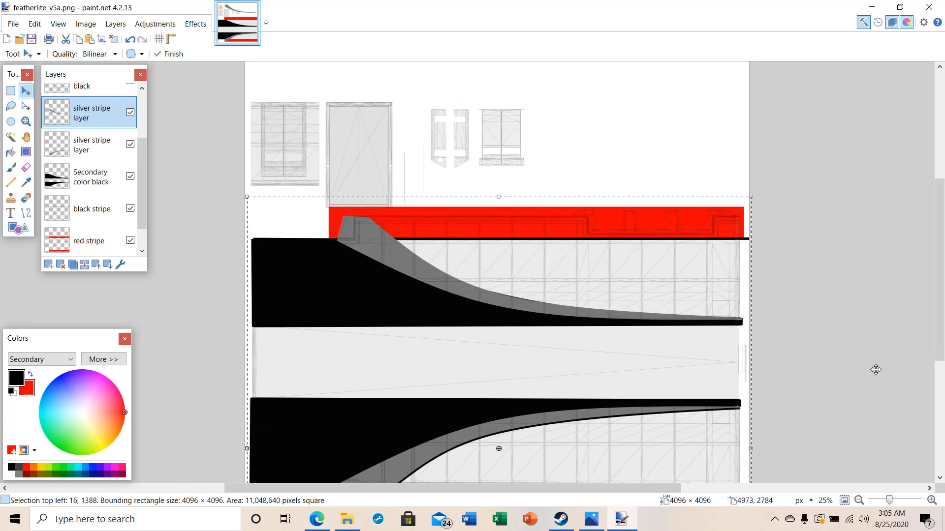
Raise the flipped silver stripe slightly to cover the thin black line above its curve, with its selection's corner at about 16, 1373
{"action": "left_click_drag", "start_coordinate": [941, 329], "coordinate": [940, 362]}
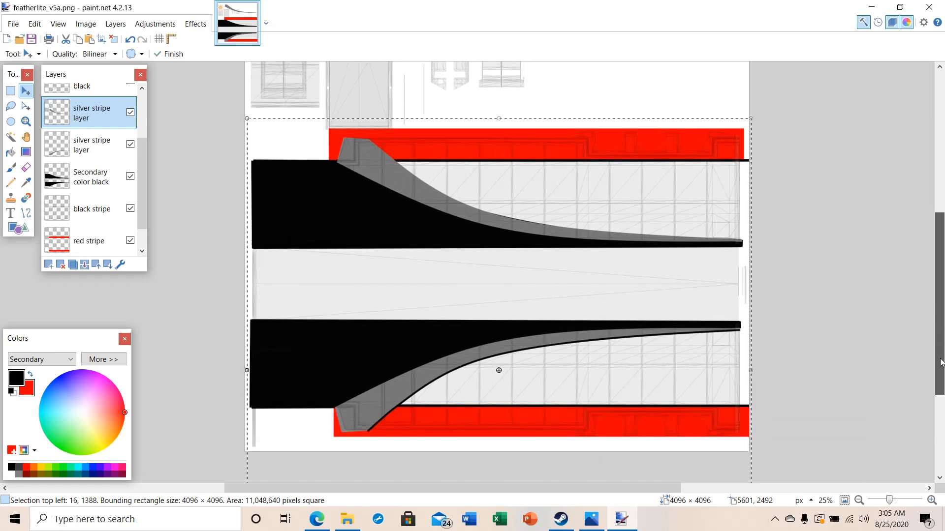
{"action": "left_click", "coordinate": [26, 121]}
{"action": "left_click", "coordinate": [401, 176]}
{"action": "left_click", "coordinate": [398, 177]}
{"action": "left_click", "coordinate": [395, 179]}
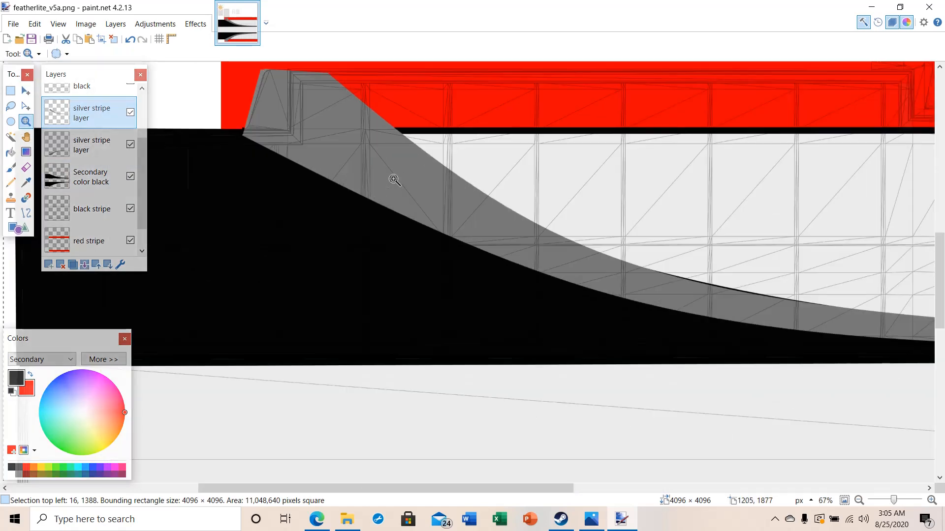
{"action": "left_click", "coordinate": [394, 180]}
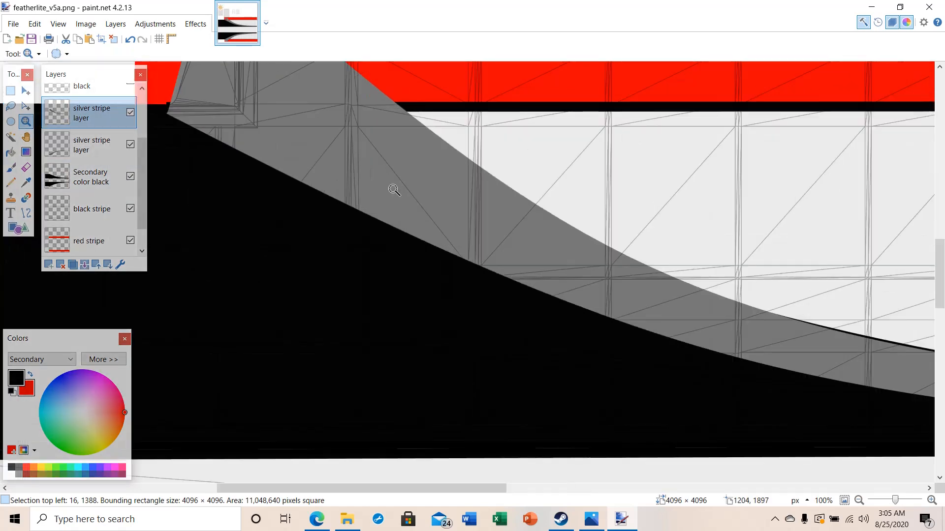
{"action": "right_click", "coordinate": [588, 295]}
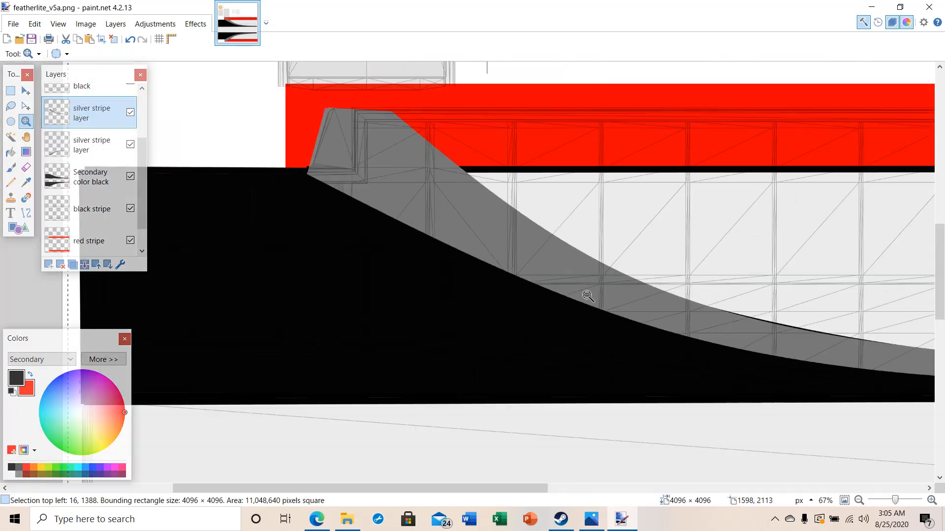
{"action": "left_click", "coordinate": [26, 91]}
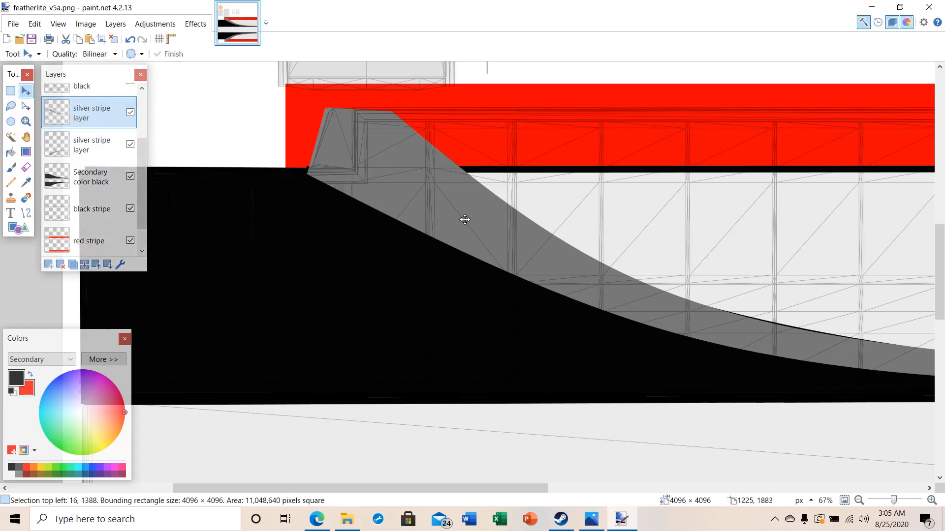
{"action": "left_click_drag", "start_coordinate": [464, 220], "coordinate": [465, 215]}
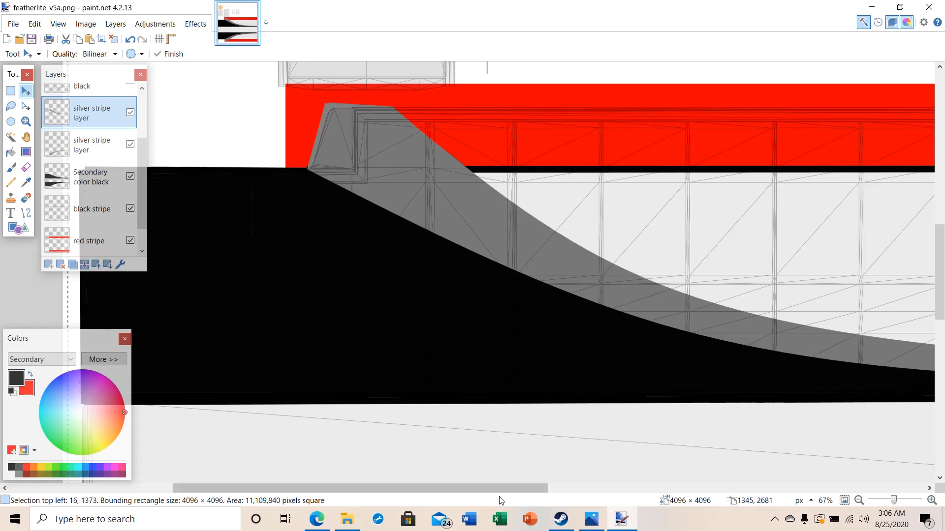
Check the flipped silver stripe's far end and nudge the stripe until its selection's corner is at about 11, 1370
{"action": "left_click_drag", "start_coordinate": [497, 488], "coordinate": [728, 489]}
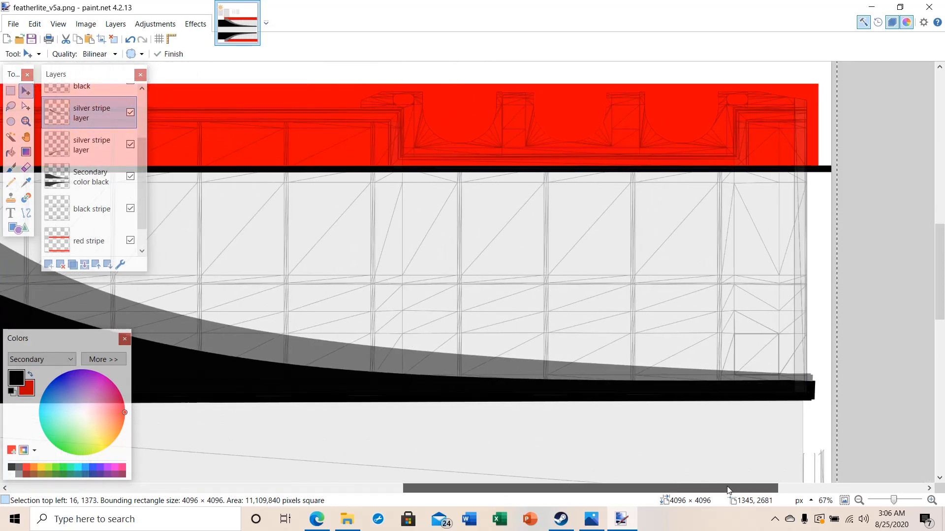
{"action": "mouse_move", "coordinate": [942, 273]}
{"action": "left_mouse_down"}
{"action": "mouse_move", "coordinate": [942, 330]}
{"action": "mouse_move", "coordinate": [941, 283]}
{"action": "left_mouse_up"}
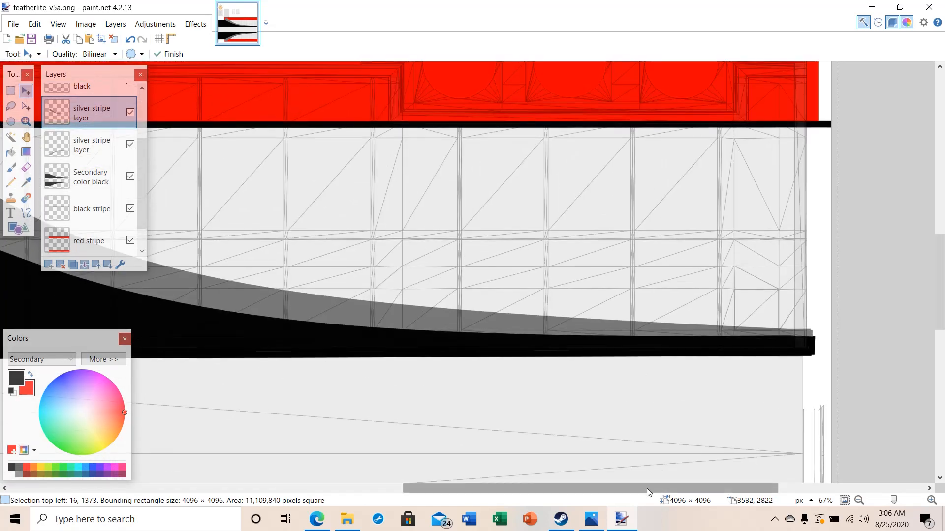
{"action": "left_click_drag", "start_coordinate": [646, 488], "coordinate": [439, 488]}
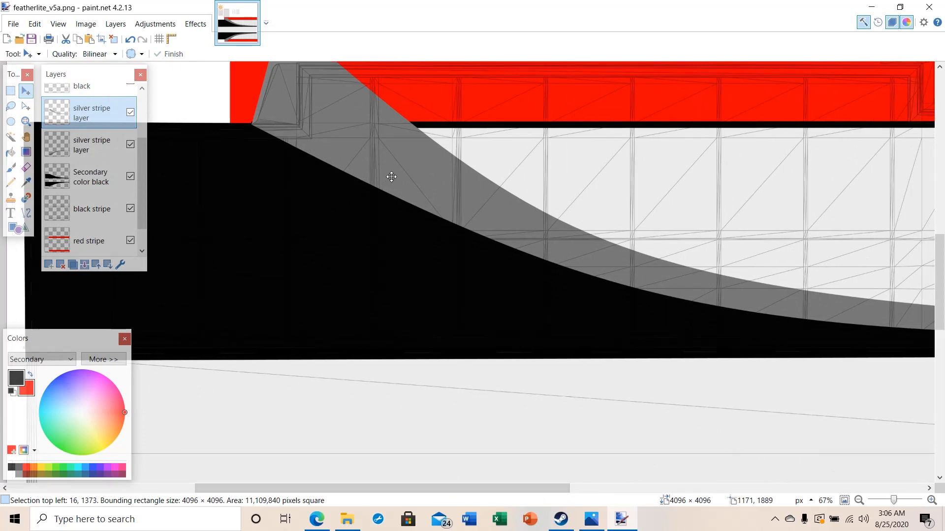
{"action": "left_click_drag", "start_coordinate": [391, 177], "coordinate": [389, 175]}
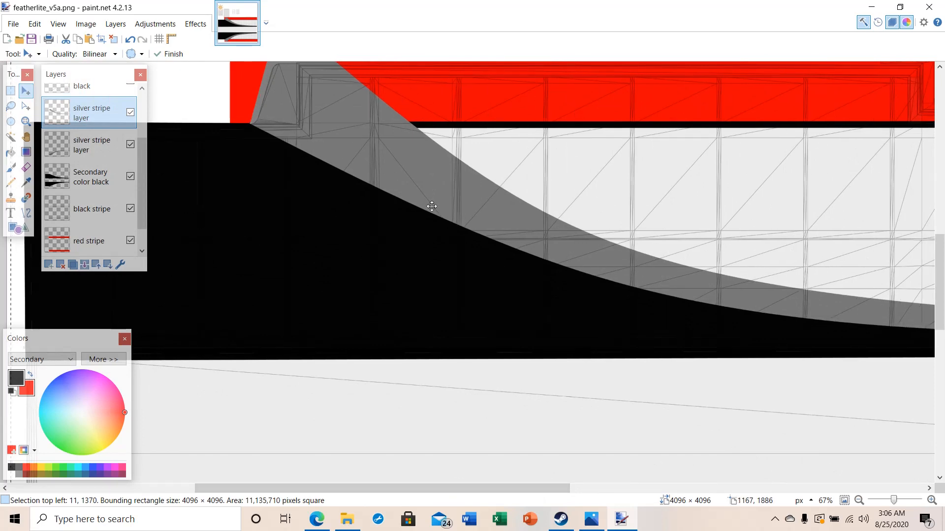
Examine how the flipped silver stripe meets the black shape at both ends, undoing the accidental move of the stripe
{"action": "left_click_drag", "start_coordinate": [502, 488], "coordinate": [747, 481]}
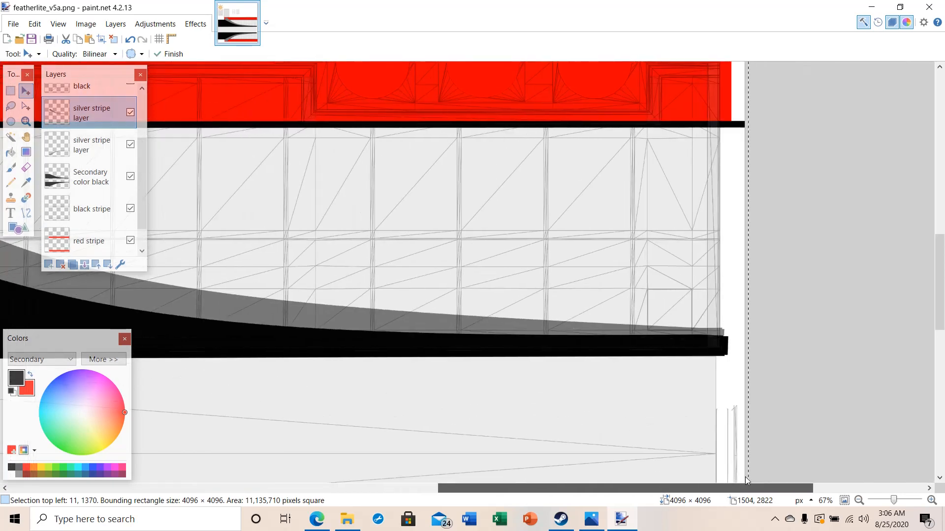
{"action": "mouse_move", "coordinate": [937, 283]}
{"action": "left_mouse_down"}
{"action": "mouse_move", "coordinate": [937, 320]}
{"action": "mouse_move", "coordinate": [937, 292]}
{"action": "left_mouse_up"}
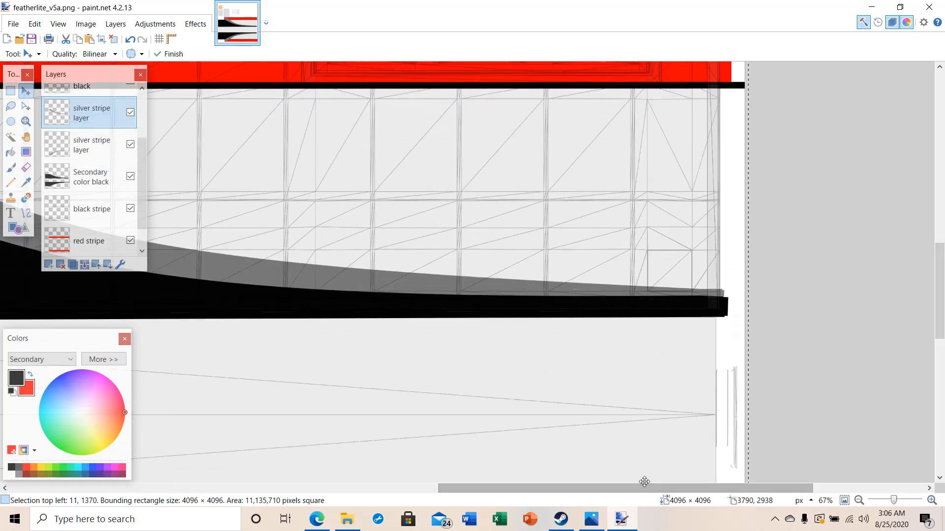
{"action": "left_click_drag", "start_coordinate": [644, 482], "coordinate": [509, 494]}
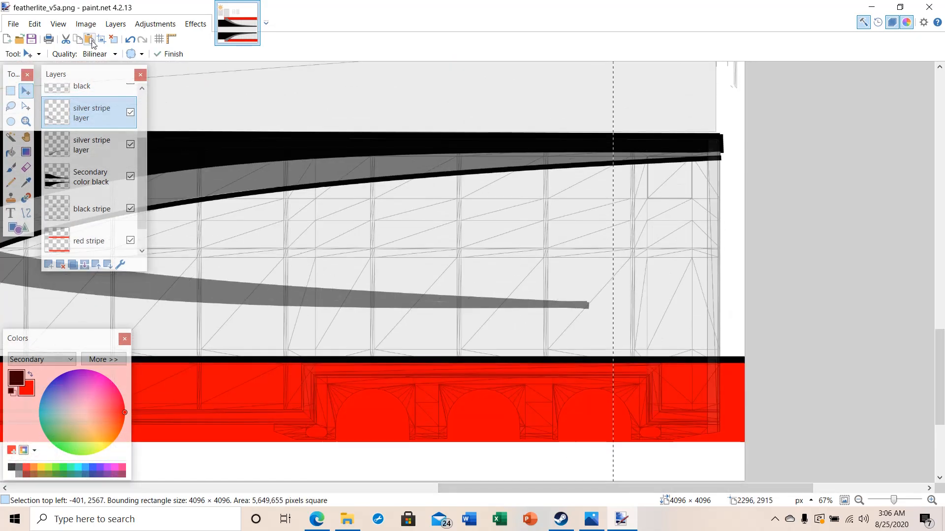
{"action": "left_click", "coordinate": [130, 39]}
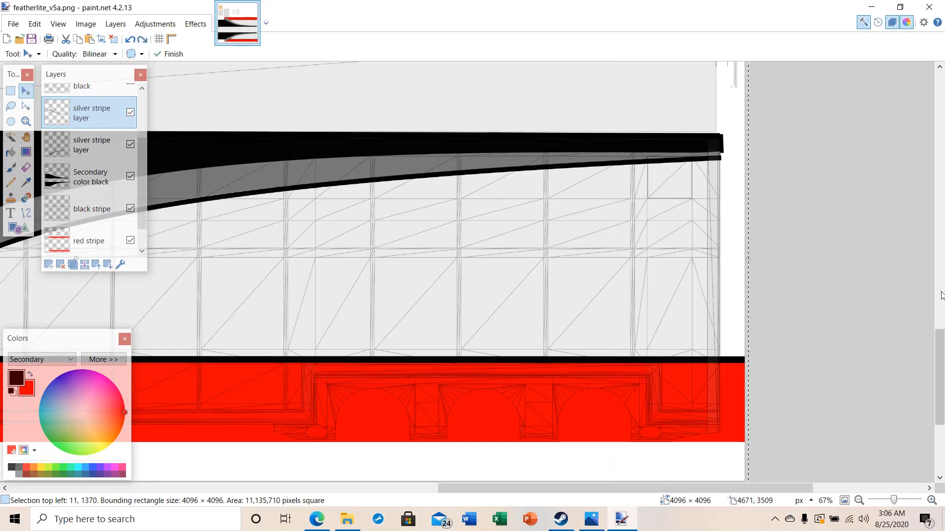
{"action": "left_click_drag", "start_coordinate": [941, 350], "coordinate": [941, 270]}
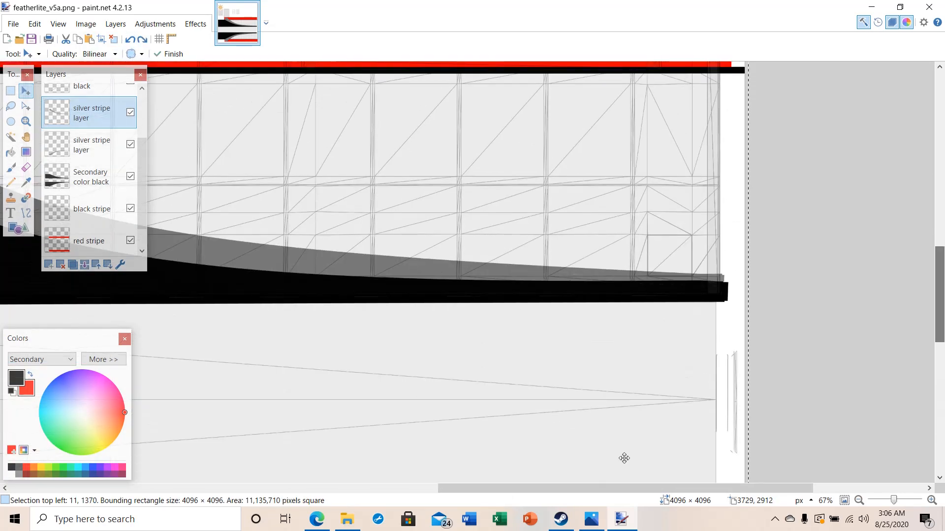
{"action": "left_click_drag", "start_coordinate": [610, 486], "coordinate": [396, 487]}
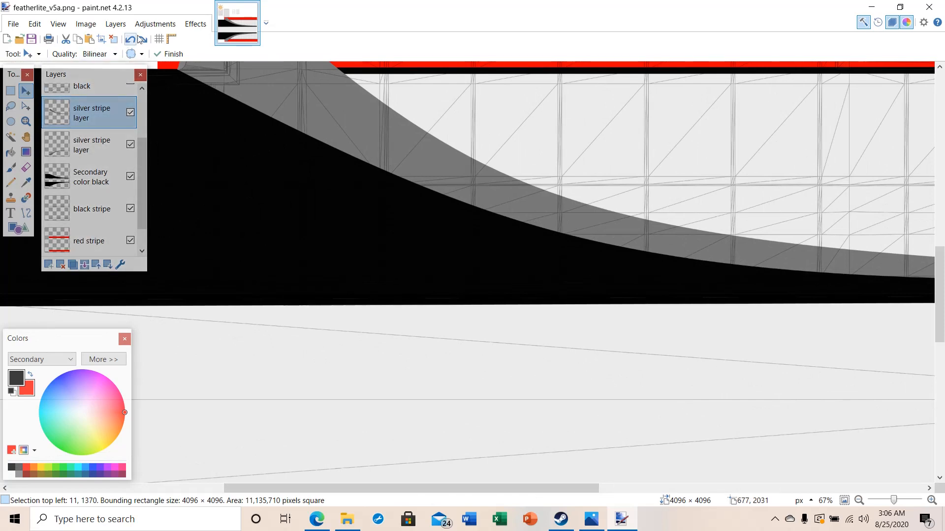
{"action": "left_click_drag", "start_coordinate": [941, 267], "coordinate": [942, 245]}
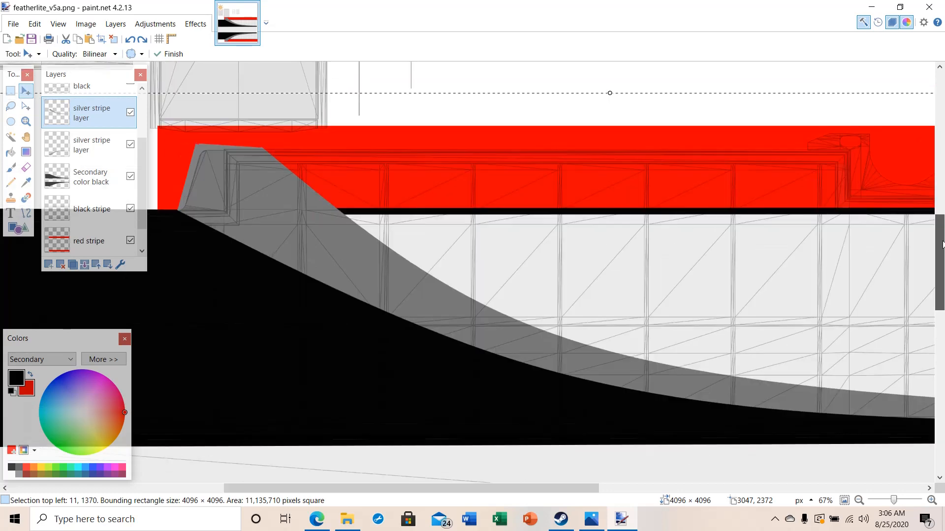
Deselect the flipped silver stripe and review its placement across the whole side panel
{"action": "left_click", "coordinate": [113, 41]}
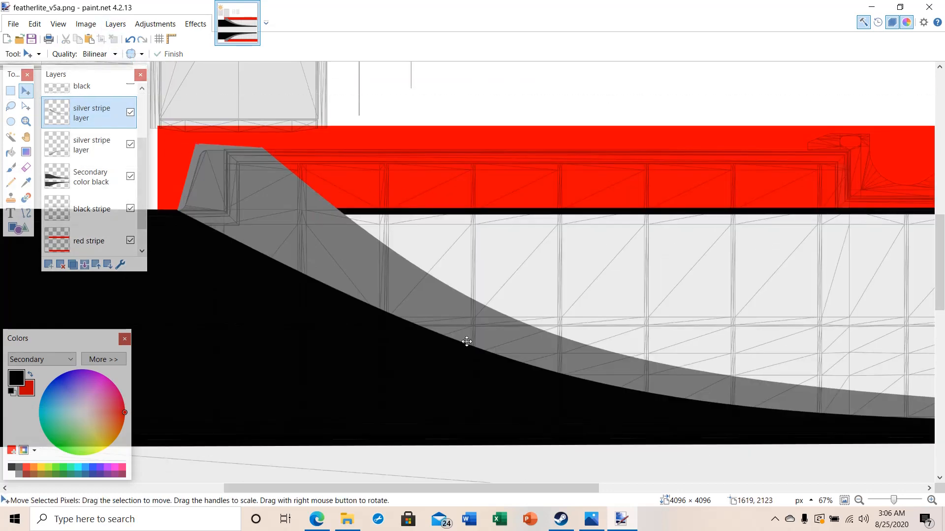
{"action": "scroll", "coordinate": [468, 335], "scroll_direction": "down", "scroll_amount": 2}
{"action": "scroll", "coordinate": [469, 336], "scroll_direction": "up", "scroll_amount": 3}
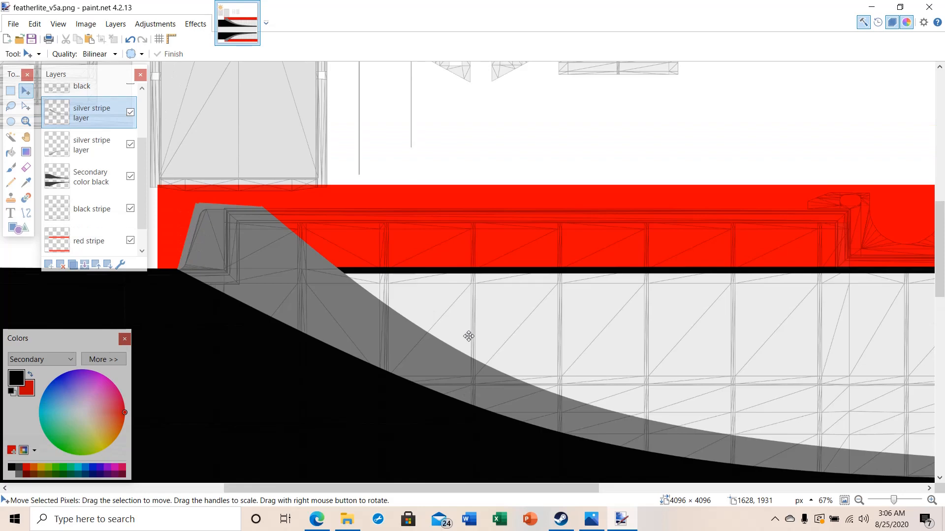
{"action": "left_click", "coordinate": [26, 121]}
{"action": "right_click", "coordinate": [433, 347]}
{"action": "right_click", "coordinate": [433, 347]}
{"action": "right_click", "coordinate": [440, 334]}
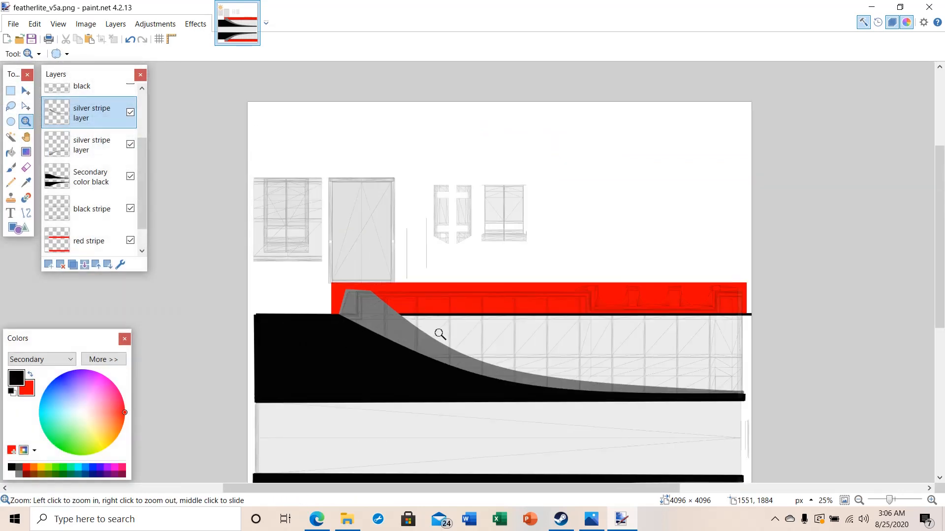
Merge the flipped silver stripe layer down into the other silver stripe layer
{"action": "right_click", "coordinate": [441, 333]}
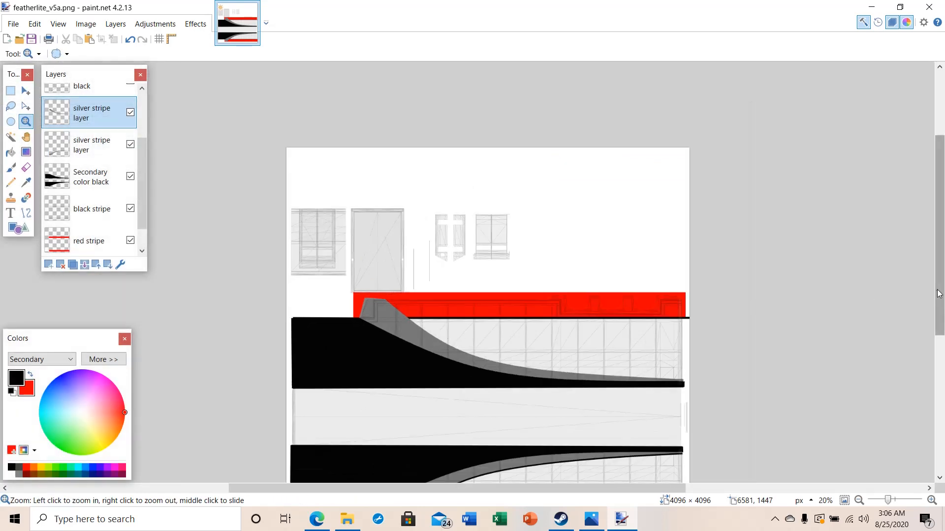
{"action": "left_click_drag", "start_coordinate": [940, 296], "coordinate": [940, 345]}
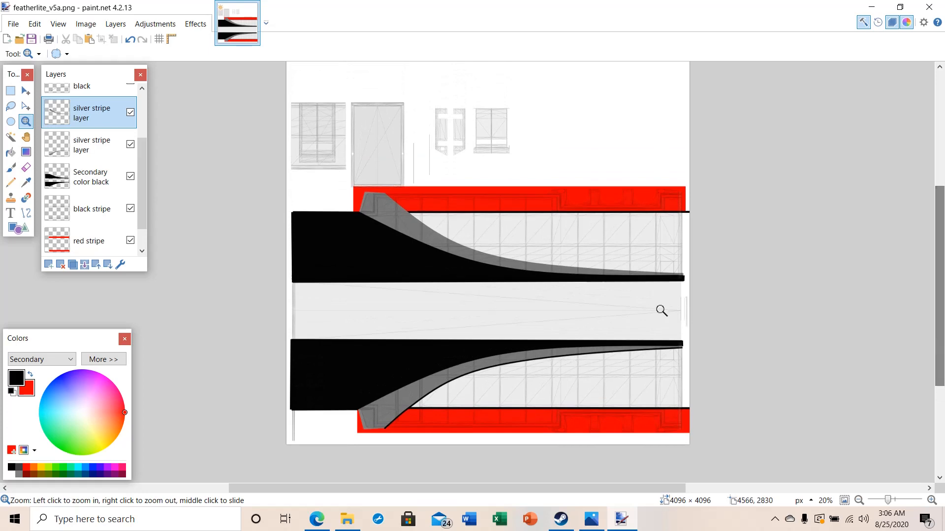
{"action": "left_click", "coordinate": [83, 266]}
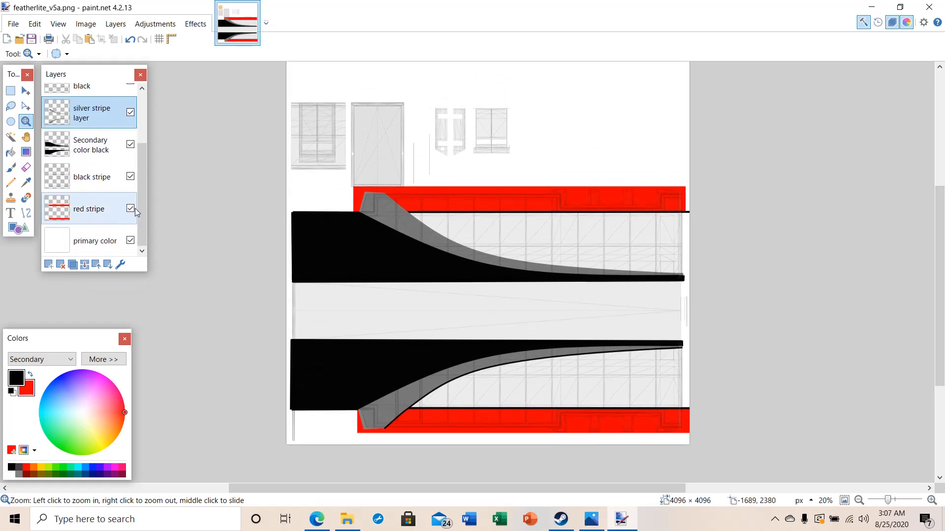
Duplicate the contrast strip black layer and flip the copy vertically
{"action": "left_click_drag", "start_coordinate": [140, 208], "coordinate": [146, 178]}
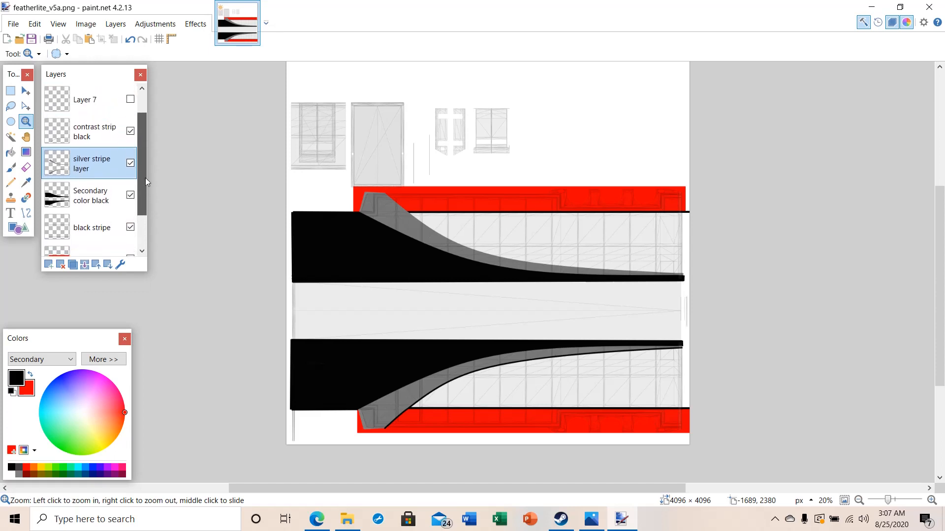
{"action": "left_click", "coordinate": [69, 133]}
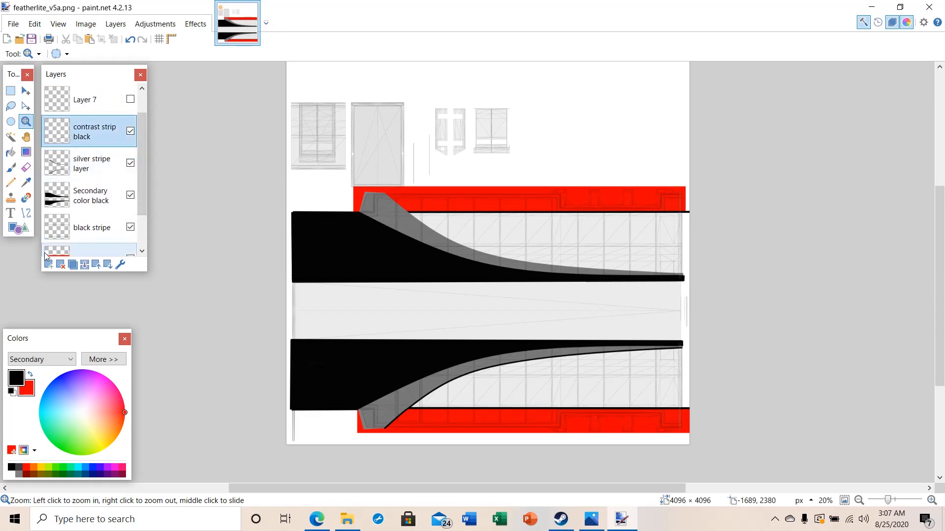
{"action": "left_click", "coordinate": [73, 266]}
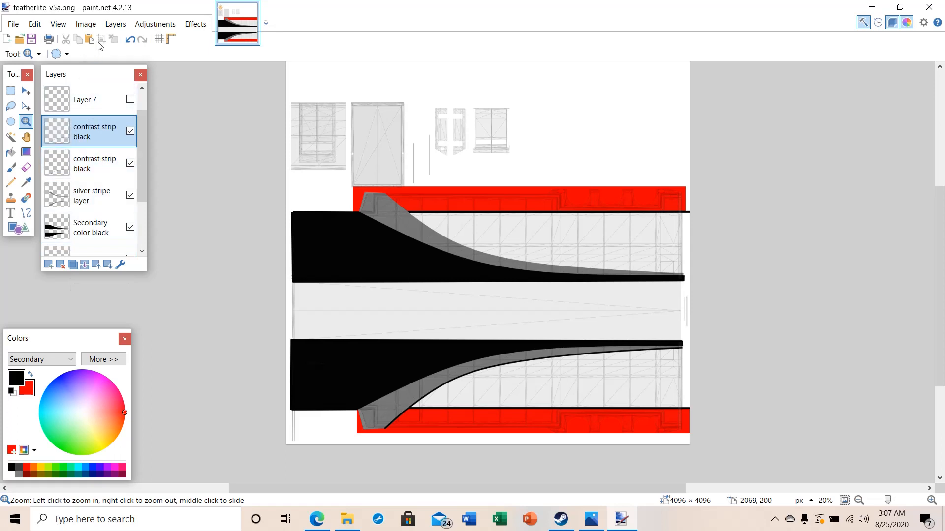
{"action": "left_click", "coordinate": [115, 25]}
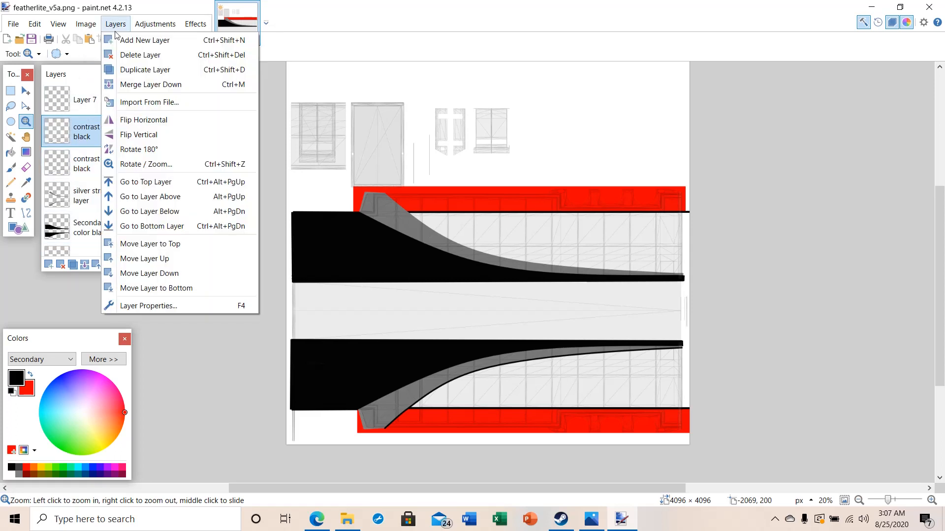
{"action": "left_click", "coordinate": [127, 134]}
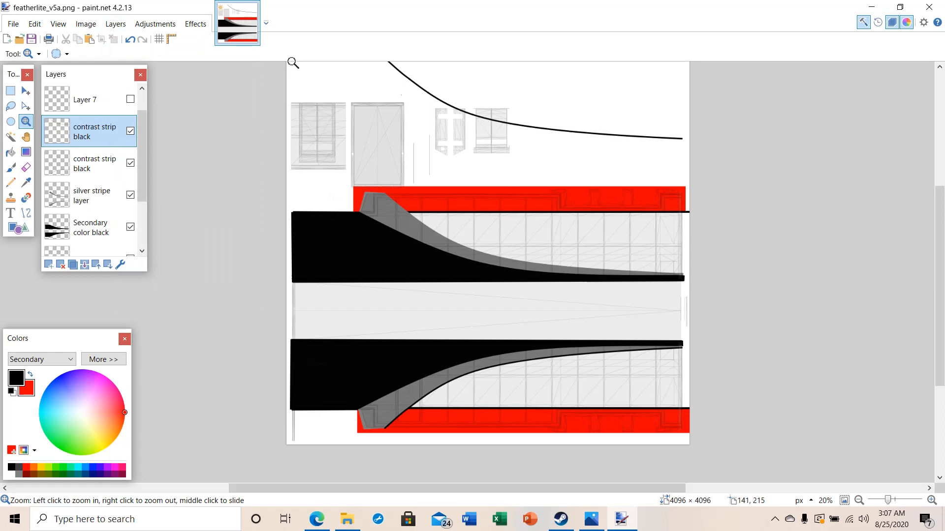
Move the flipped contrast strip onto the curved edge of the mirrored silver stripe, with its selection's corner at about 8, 1372
{"action": "left_click", "coordinate": [26, 91]}
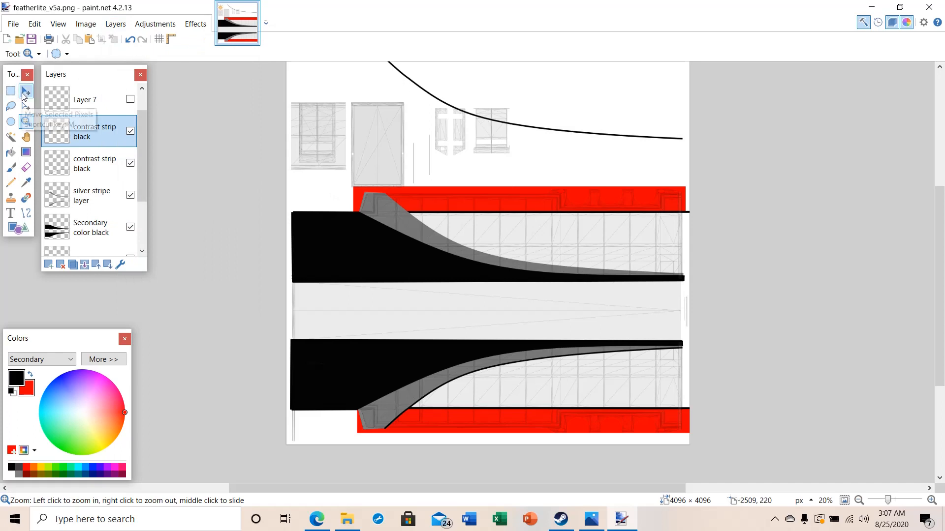
{"action": "left_click_drag", "start_coordinate": [454, 110], "coordinate": [455, 246]}
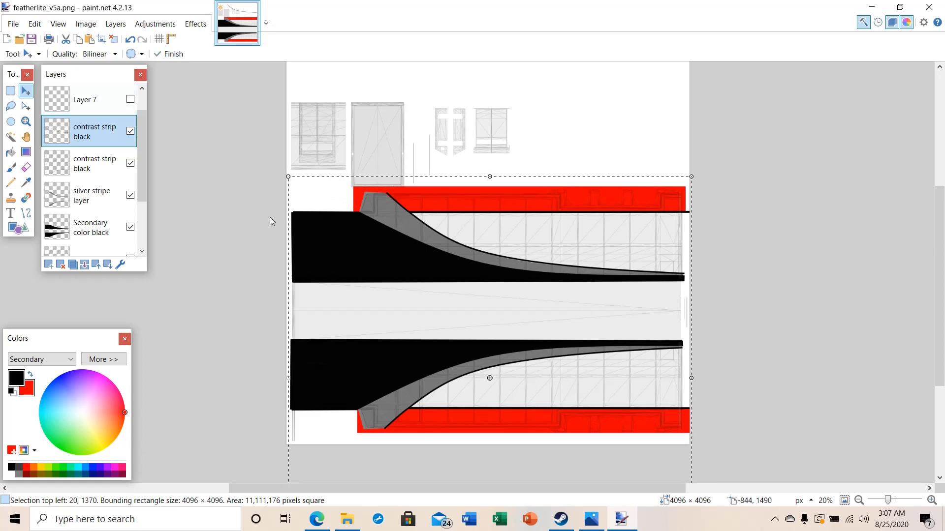
{"action": "left_click", "coordinate": [26, 122]}
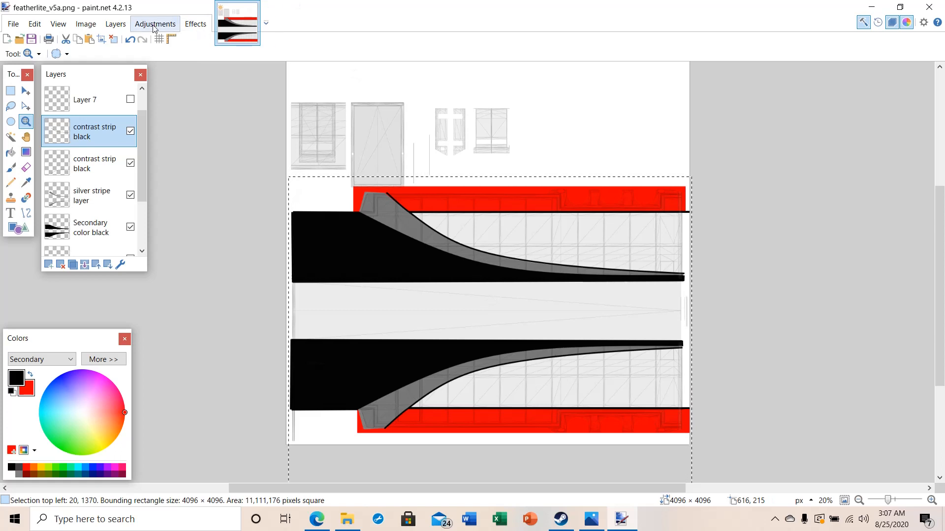
{"action": "left_click_drag", "start_coordinate": [456, 233], "coordinate": [459, 232]}
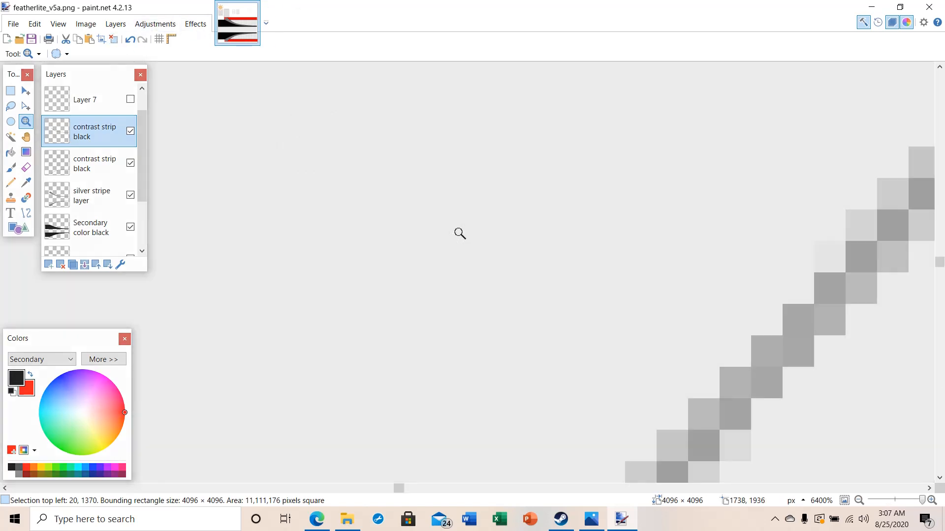
{"action": "scroll", "coordinate": [495, 254], "scroll_direction": "down", "scroll_amount": 3}
{"action": "scroll", "coordinate": [497, 254], "scroll_direction": "down", "scroll_amount": 6}
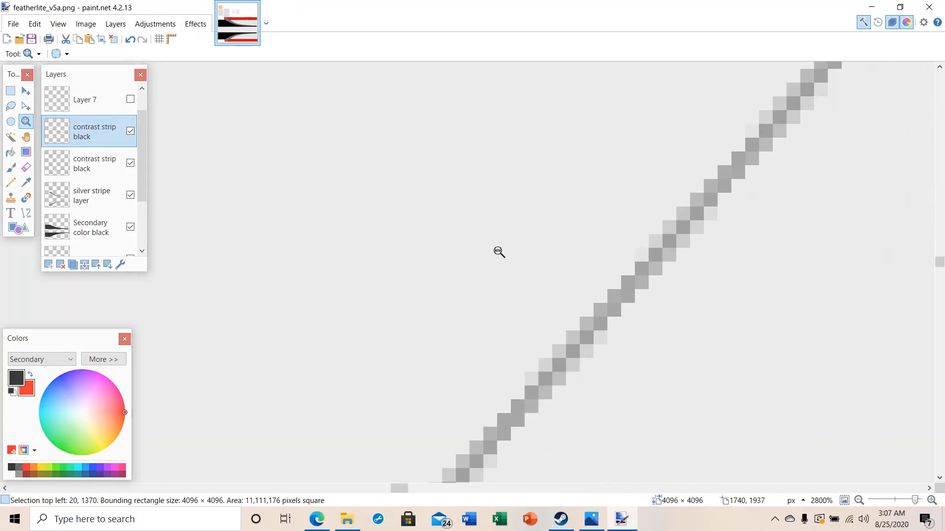
{"action": "scroll", "coordinate": [501, 249], "scroll_direction": "down", "scroll_amount": 11}
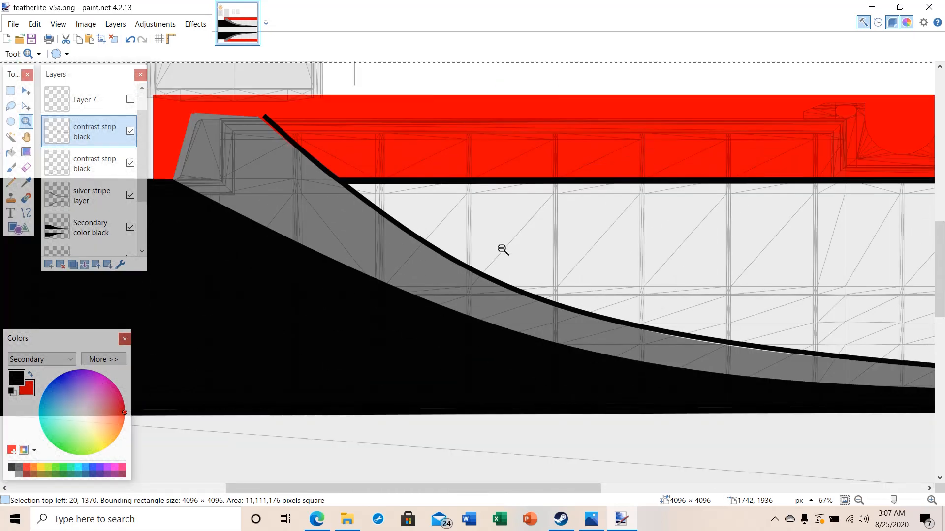
{"action": "scroll", "coordinate": [503, 250], "scroll_direction": "down", "scroll_amount": 1}
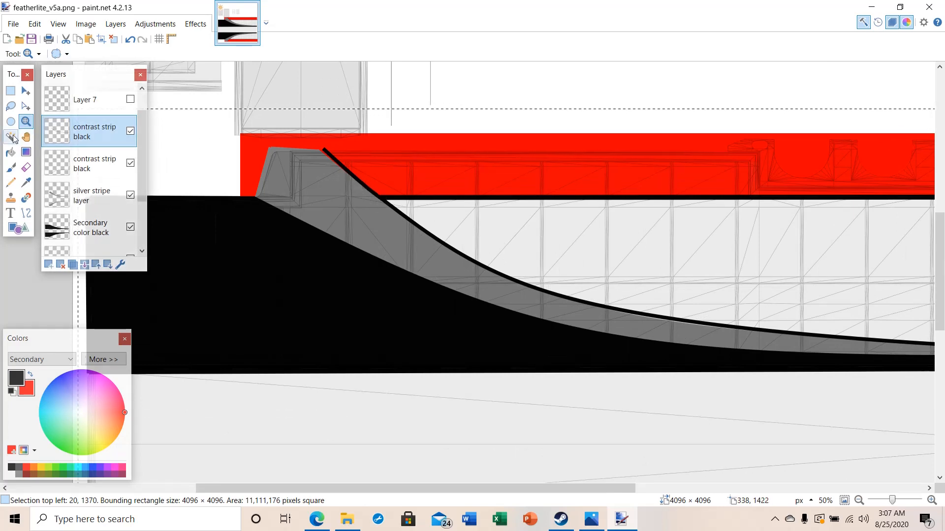
{"action": "left_click", "coordinate": [25, 90]}
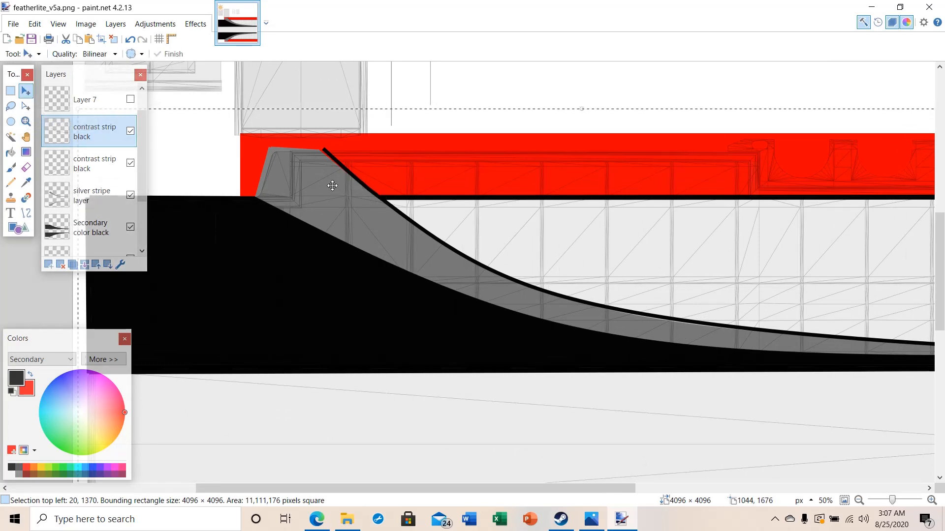
{"action": "left_click_drag", "start_coordinate": [347, 185], "coordinate": [345, 186]}
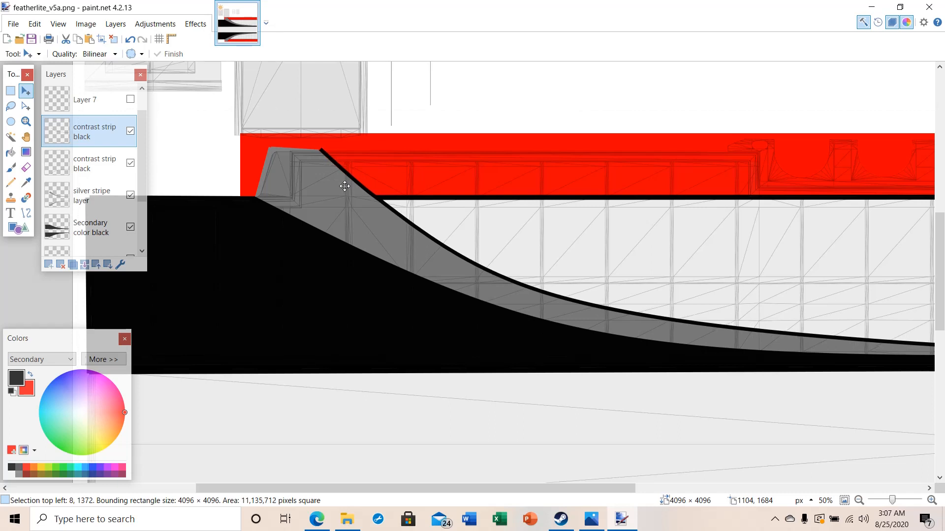
{"action": "left_click_drag", "start_coordinate": [467, 486], "coordinate": [529, 480]}
{"action": "left_click_drag", "start_coordinate": [357, 389], "coordinate": [370, 387]}
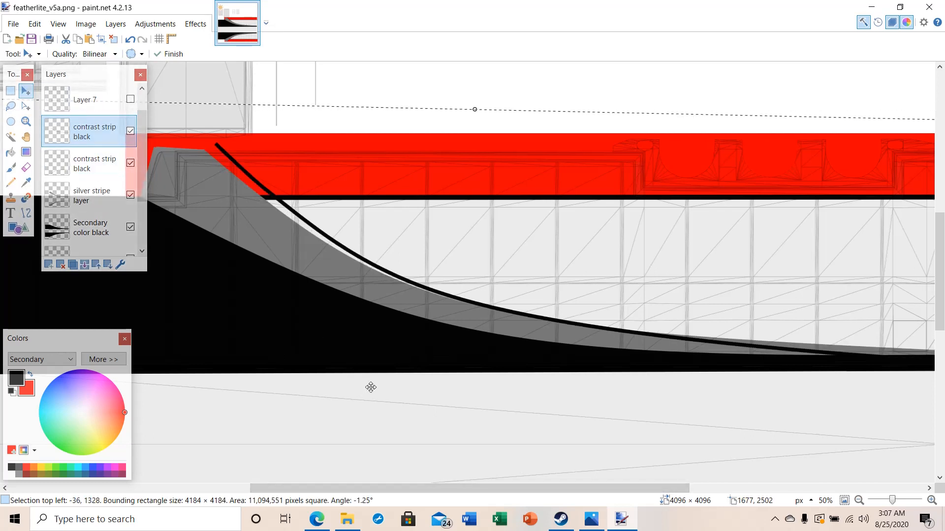
{"action": "left_click", "coordinate": [130, 43]}
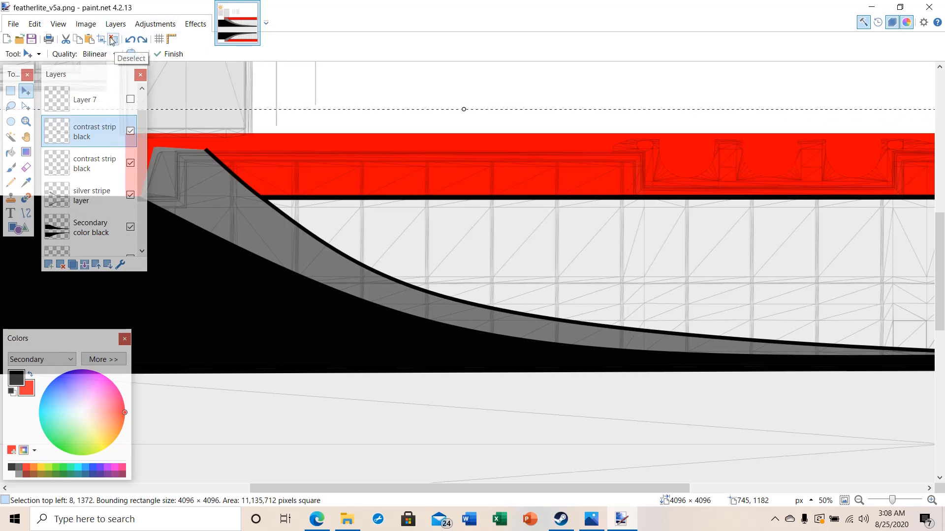
Deselect the flipped contrast strip and review its placement across both side panels
{"action": "left_click", "coordinate": [113, 39]}
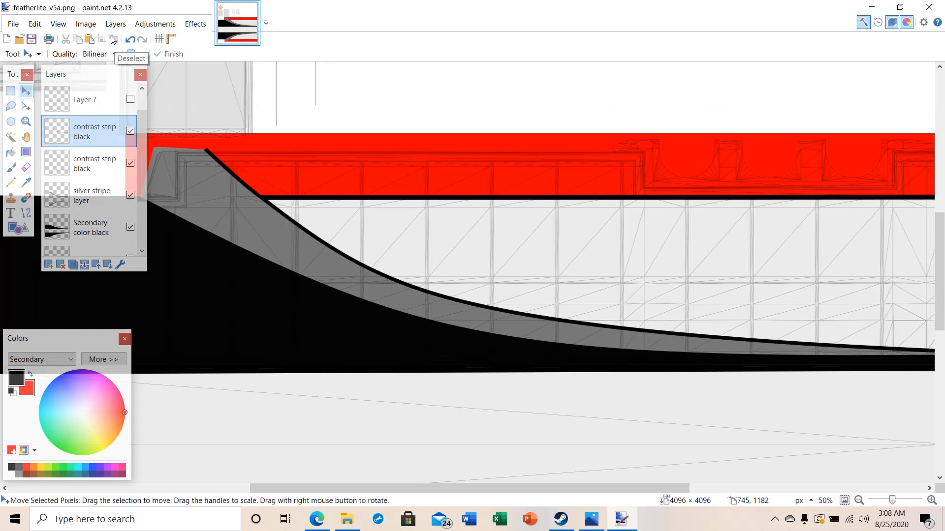
{"action": "left_click", "coordinate": [27, 122]}
{"action": "right_click", "coordinate": [508, 328]}
{"action": "right_click", "coordinate": [508, 328]}
{"action": "right_click", "coordinate": [514, 326]}
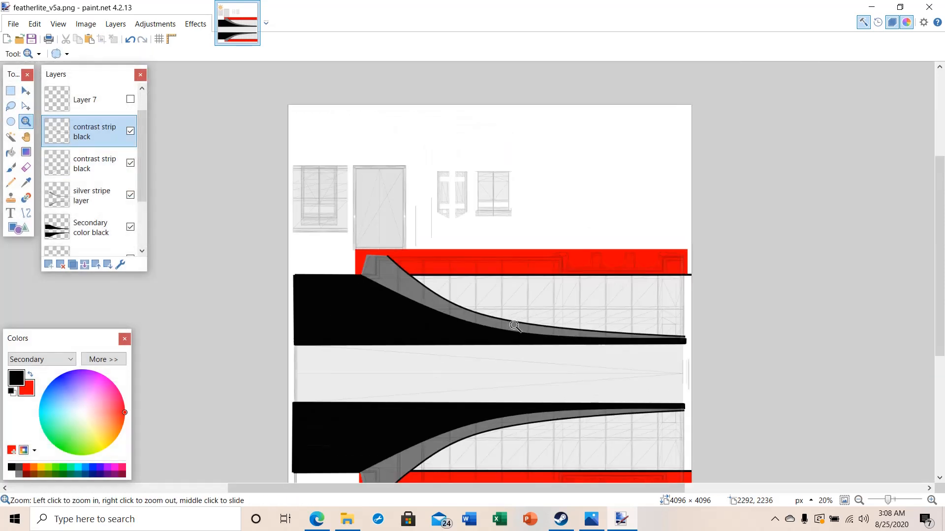
{"action": "left_click_drag", "start_coordinate": [941, 290], "coordinate": [941, 331]}
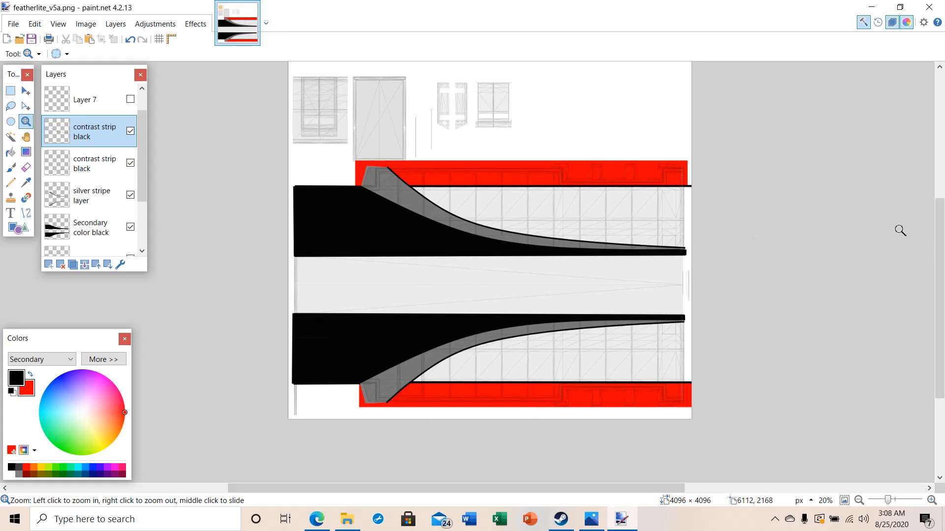
{"action": "left_click_drag", "start_coordinate": [942, 225], "coordinate": [941, 228]}
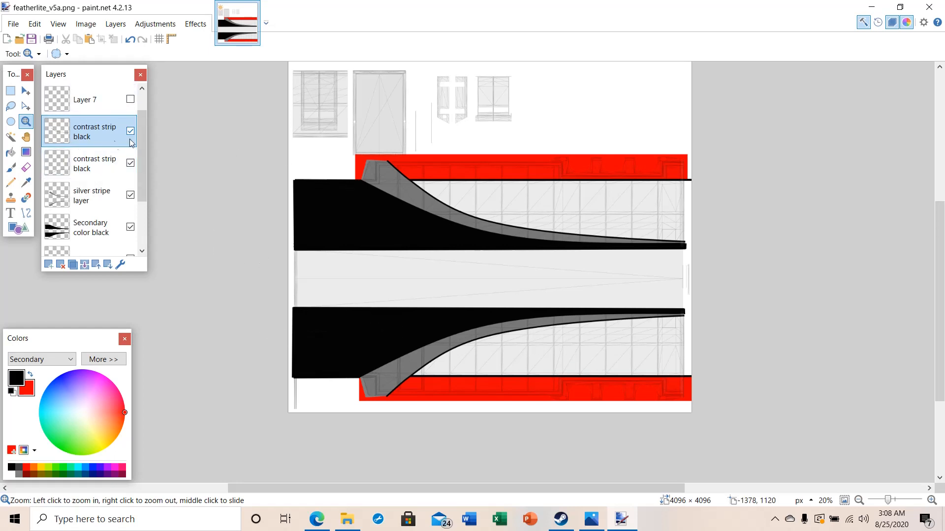
Delete the hidden, unused Layer 7 from the trailer skin
{"action": "left_click_drag", "start_coordinate": [139, 131], "coordinate": [139, 115]}
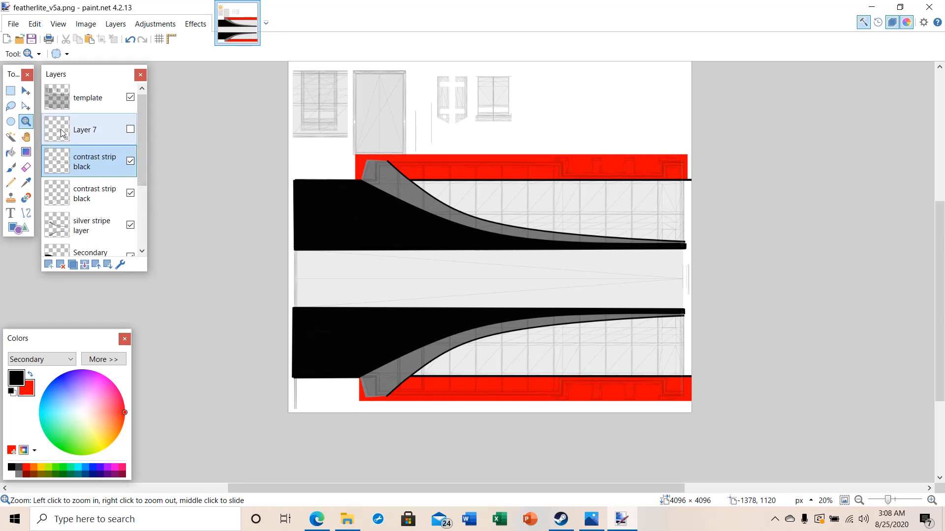
{"action": "left_click", "coordinate": [90, 132]}
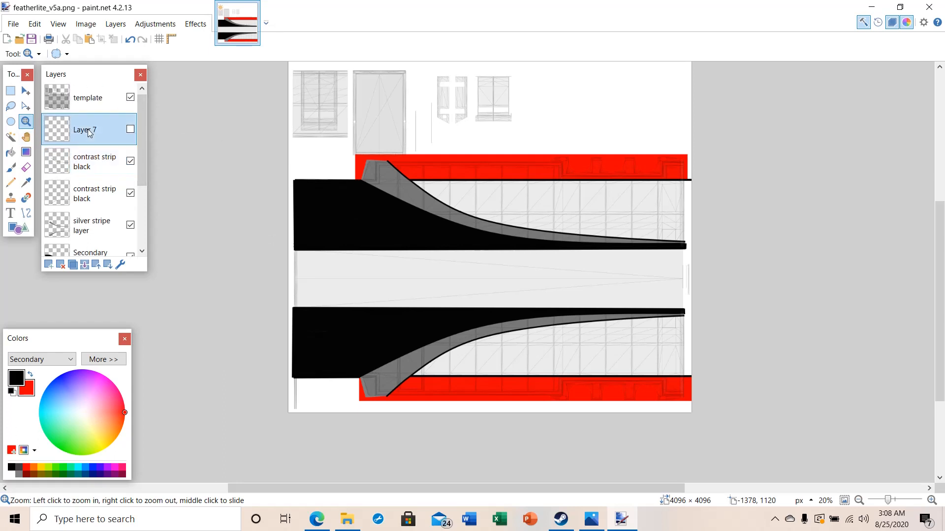
{"action": "left_click", "coordinate": [60, 265]}
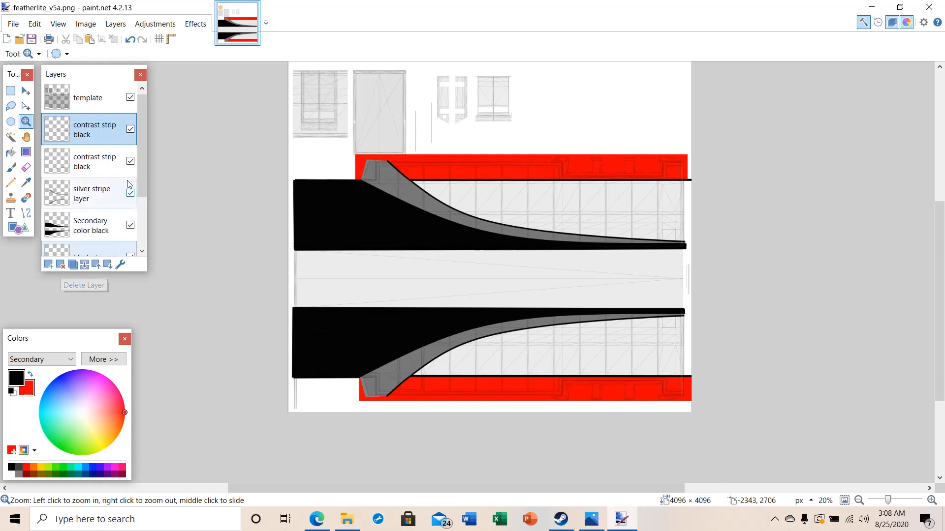
Merge the flipped contrast strip black layer down into the original contrast strip black layer
{"action": "left_click_drag", "start_coordinate": [141, 134], "coordinate": [143, 144]}
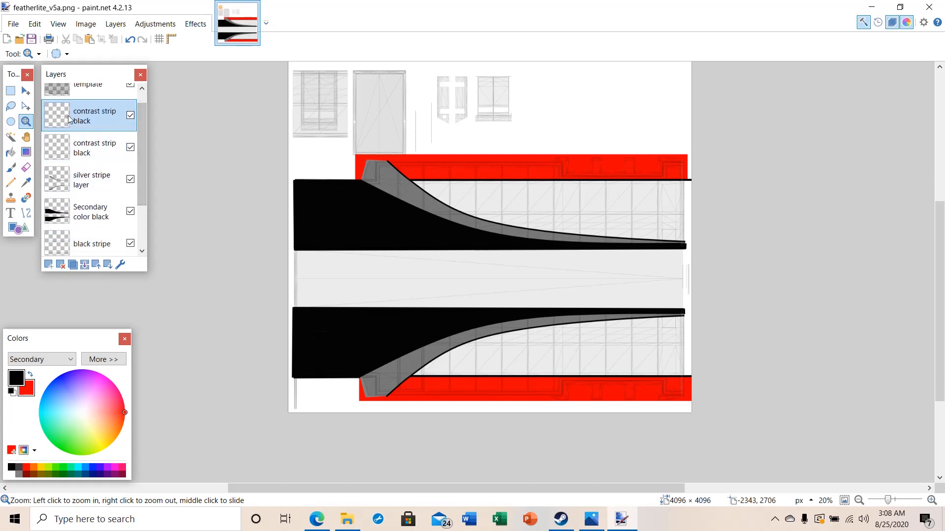
{"action": "left_click", "coordinate": [84, 265]}
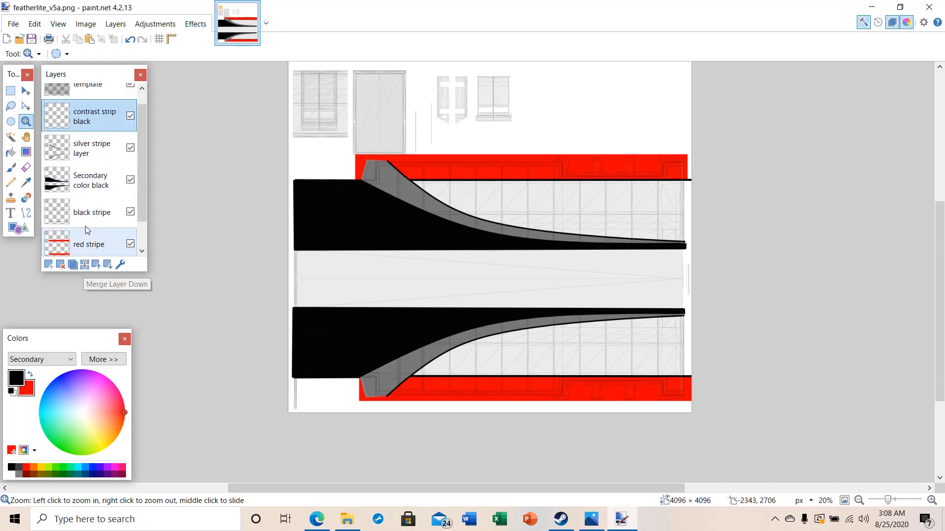
{"action": "left_click_drag", "start_coordinate": [143, 158], "coordinate": [143, 123]}
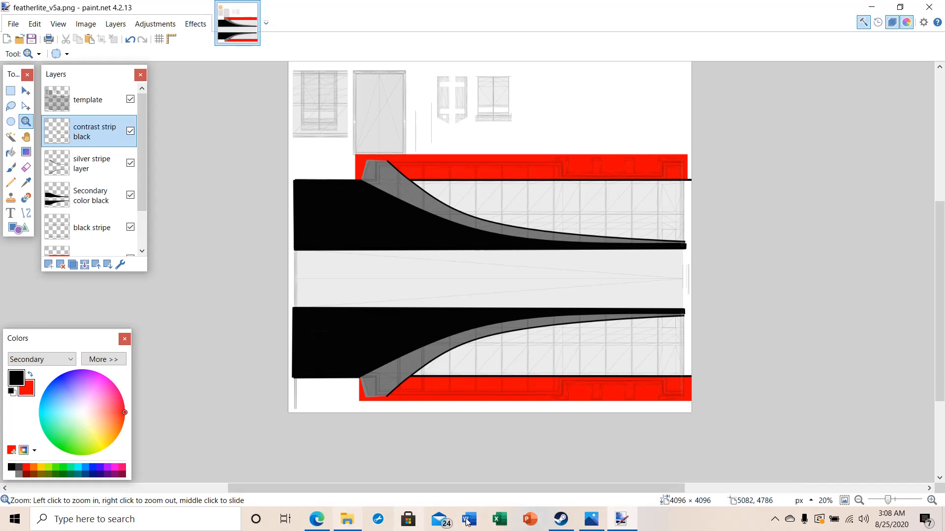
Check the logo placement in the reference trailer photo and open dodge_demon_logo_custom_shape_vector_by_bagoshame-davxj6e_1024x1024.png in paint.net
{"action": "left_click", "coordinate": [591, 525]}
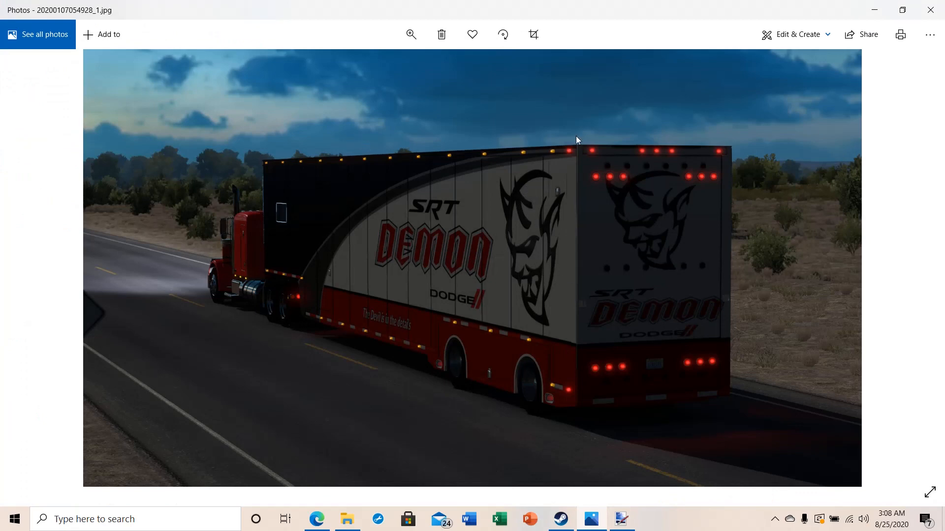
{"action": "left_click", "coordinate": [621, 520]}
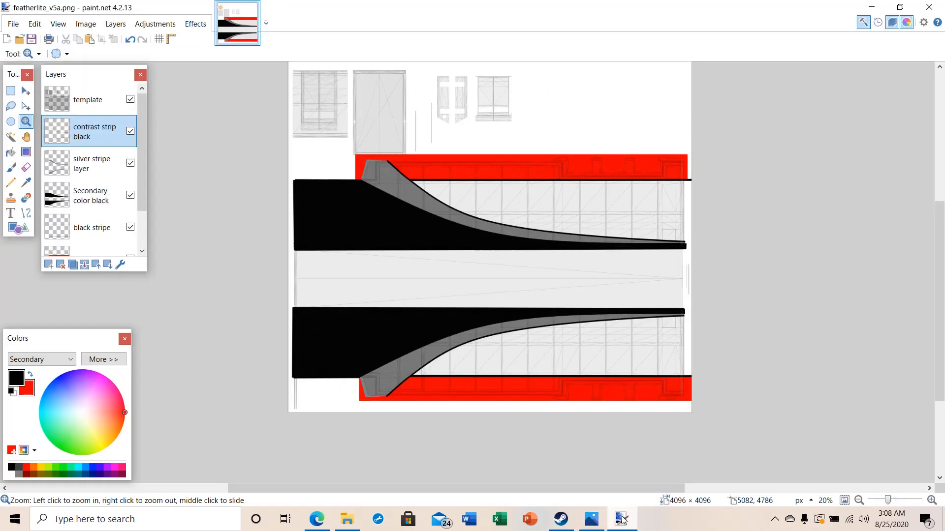
{"action": "left_click", "coordinate": [14, 24]}
{"action": "left_click", "coordinate": [32, 57]}
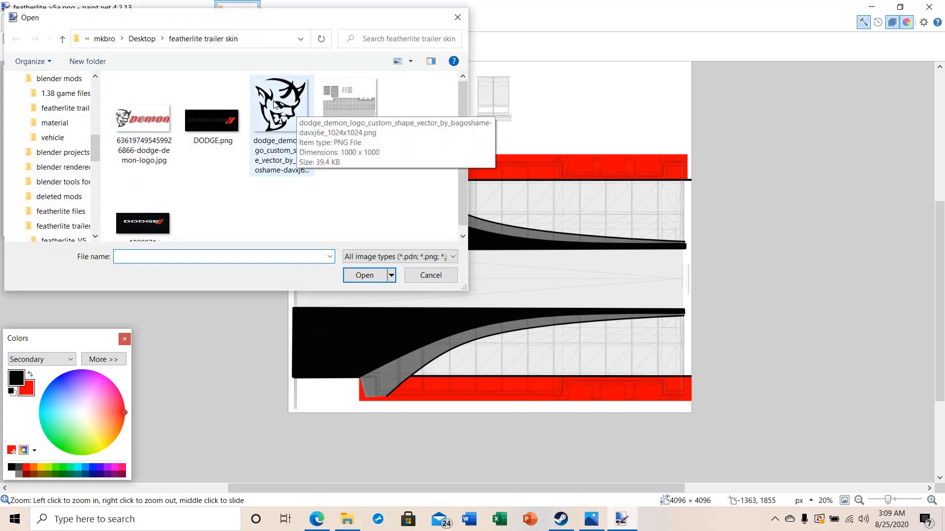
{"action": "left_click", "coordinate": [274, 104]}
{"action": "left_click", "coordinate": [365, 276]}
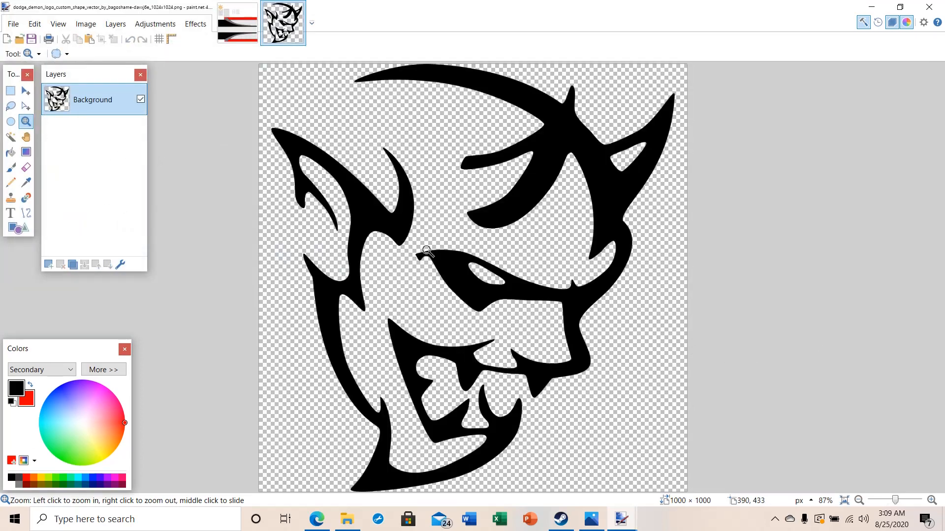
Flip the Dodge Demon logo image horizontally
{"action": "right_click", "coordinate": [426, 251]}
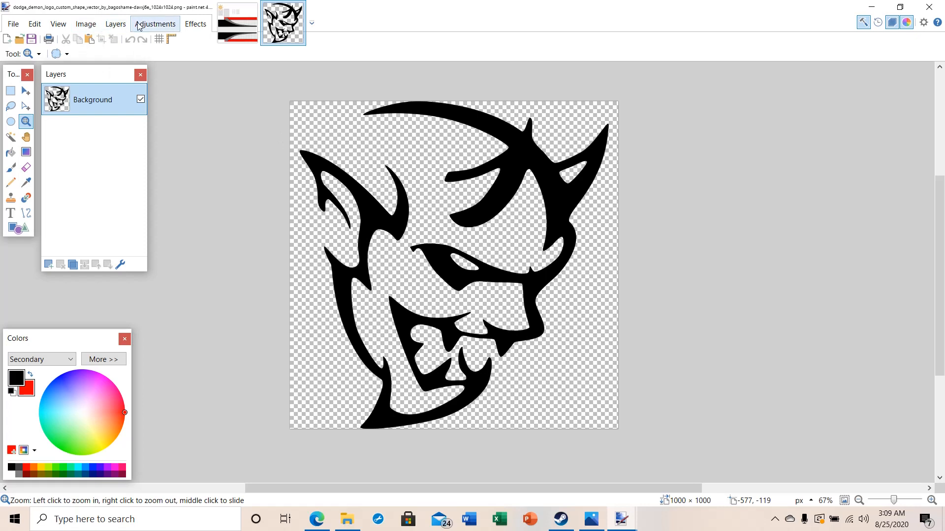
{"action": "left_click", "coordinate": [89, 24]}
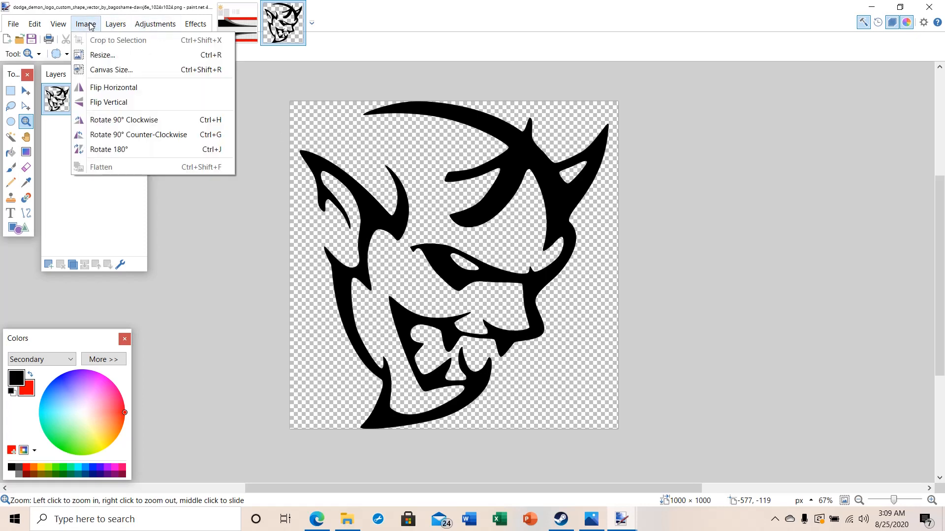
{"action": "left_click", "coordinate": [97, 89]}
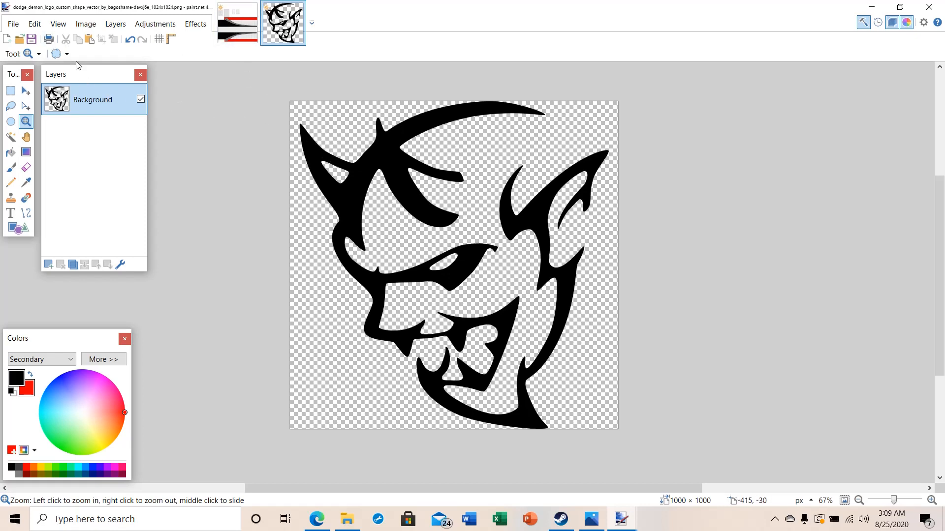
Copy the entire flipped demon logo and paste it into a new layer of featherlite_v5a.png
{"action": "left_click", "coordinate": [26, 92]}
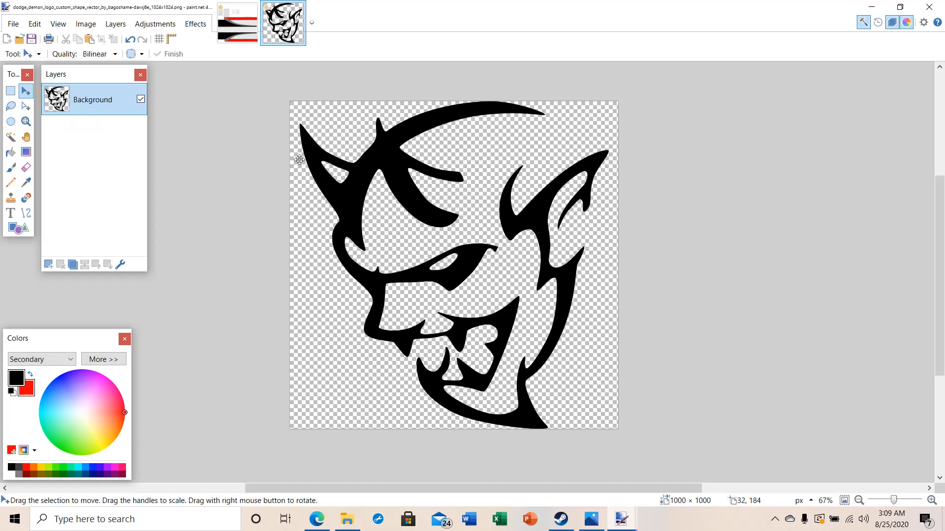
{"action": "key", "text": "ctrl+a"}
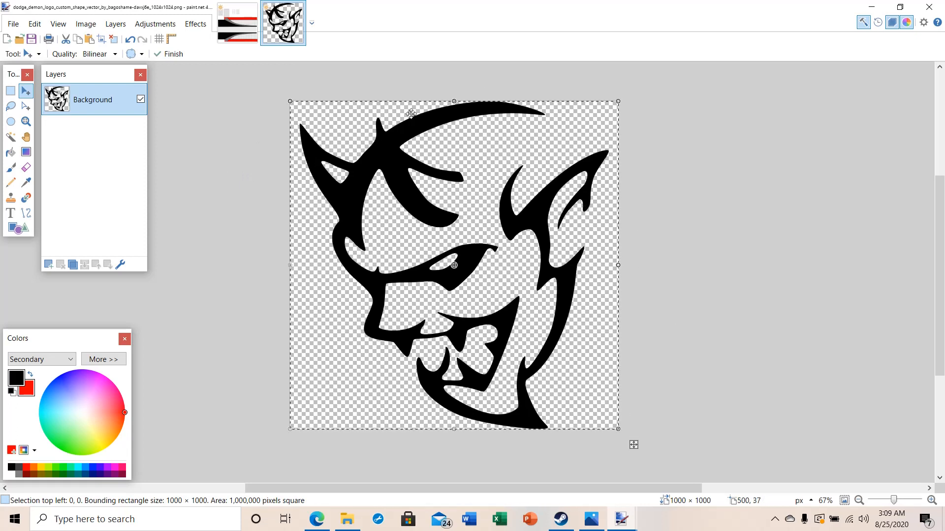
{"action": "left_click", "coordinate": [36, 24]}
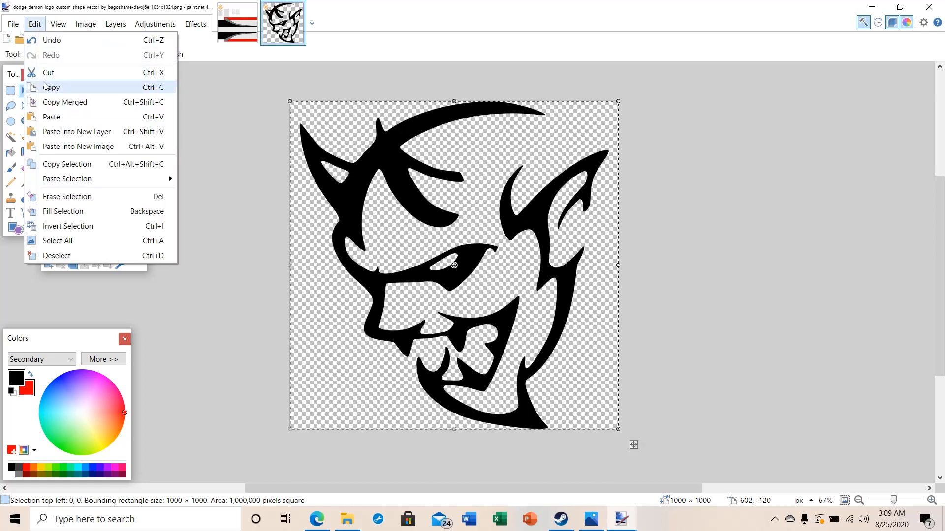
{"action": "left_click", "coordinate": [133, 87]}
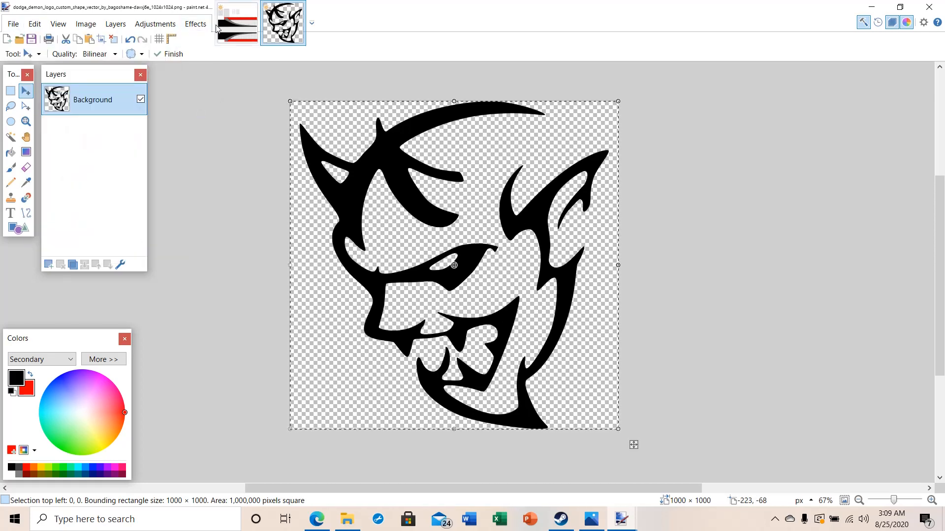
{"action": "left_click", "coordinate": [237, 23]}
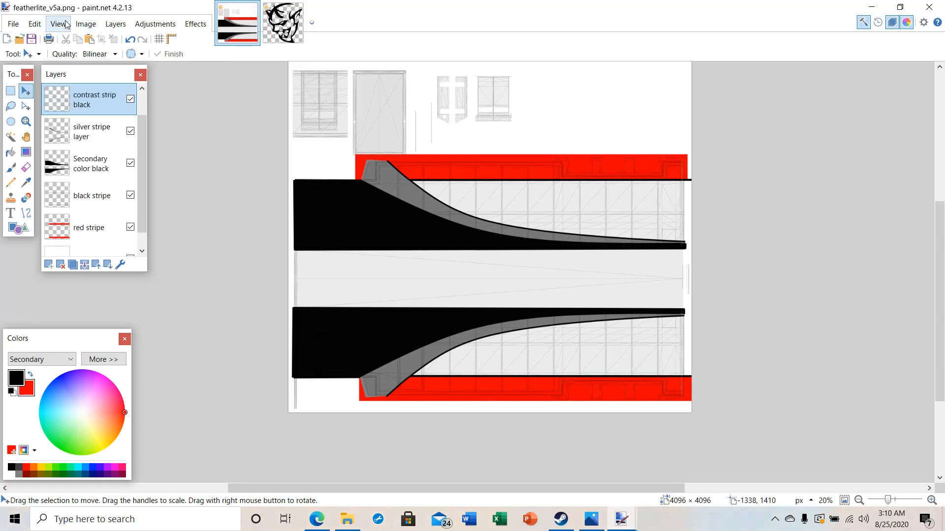
{"action": "left_click", "coordinate": [34, 26]}
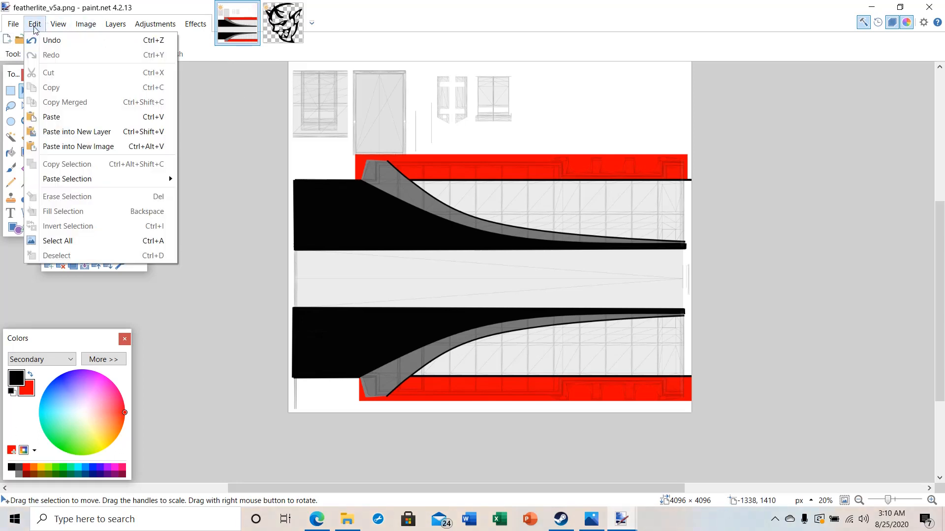
{"action": "left_click", "coordinate": [54, 132]}
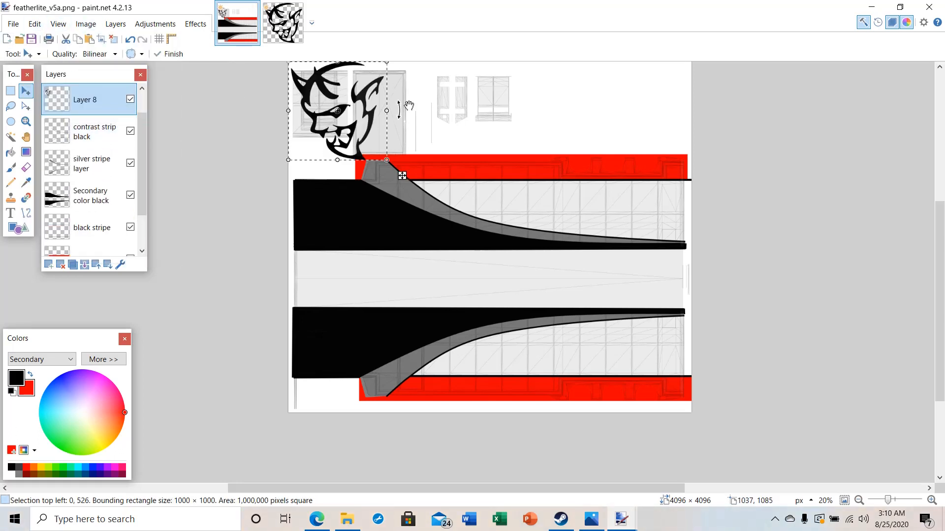
Try fitting the logo at about 565 × 555 pixels on the narrow-stripe end of the lower side panel, and delete its layer
{"action": "left_click_drag", "start_coordinate": [351, 121], "coordinate": [646, 358]}
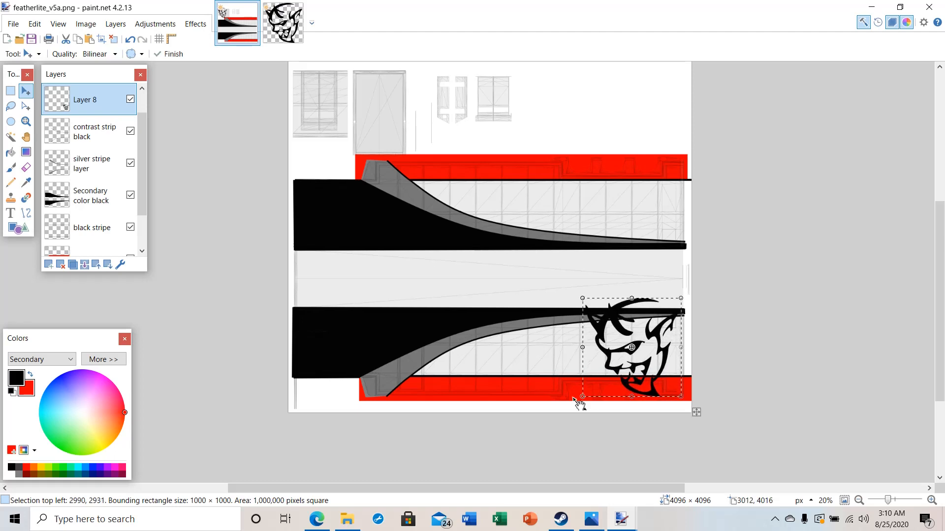
{"action": "left_click_drag", "start_coordinate": [582, 397], "coordinate": [617, 360]}
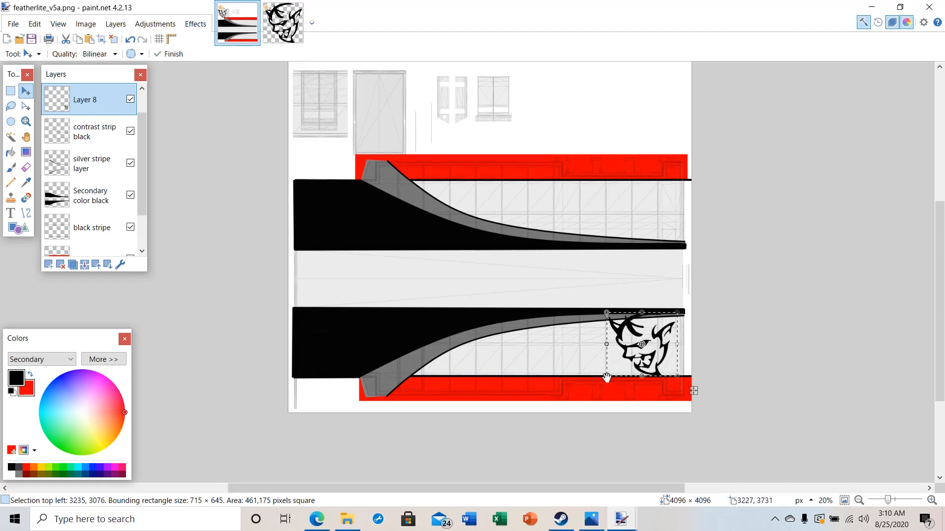
{"action": "left_click_drag", "start_coordinate": [607, 378], "coordinate": [613, 374]}
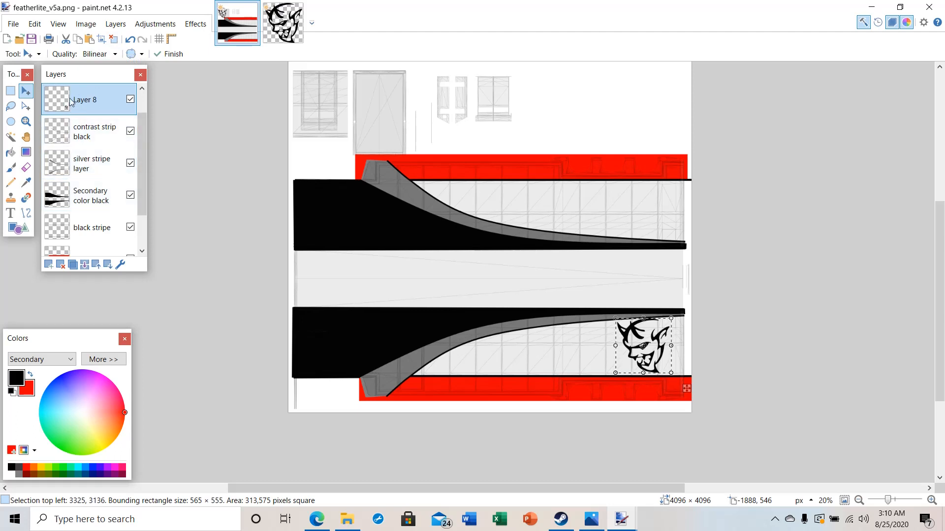
{"action": "left_click", "coordinate": [63, 266]}
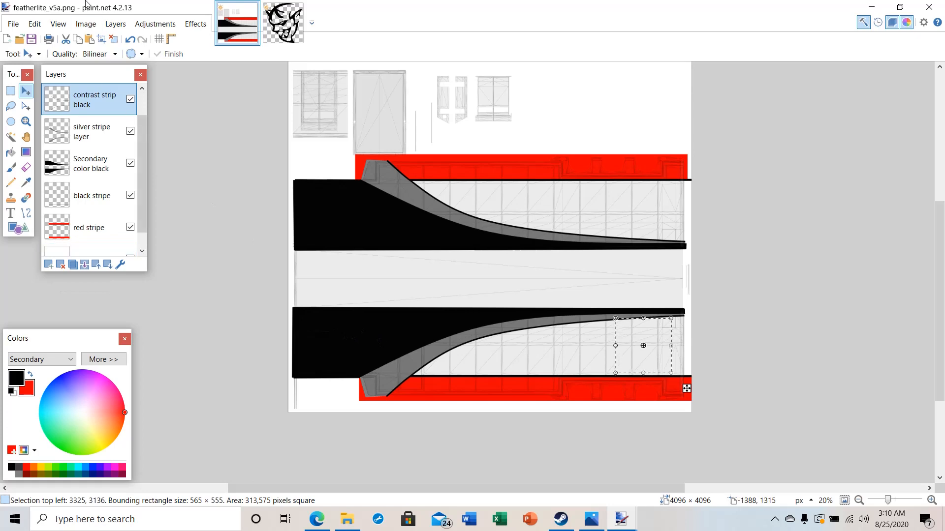
{"action": "left_click", "coordinate": [113, 39]}
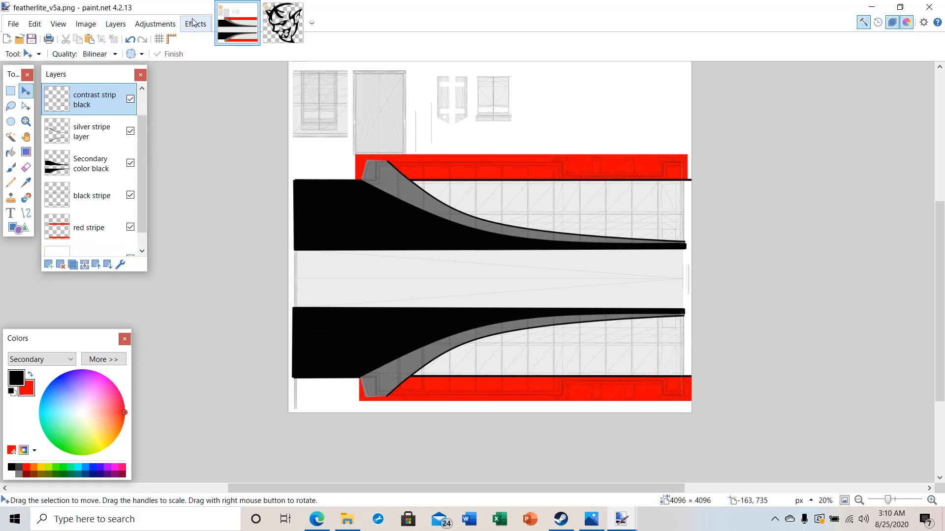
Resize the Dodge Demon logo image to 70% in its own file
{"action": "left_click", "coordinate": [283, 23]}
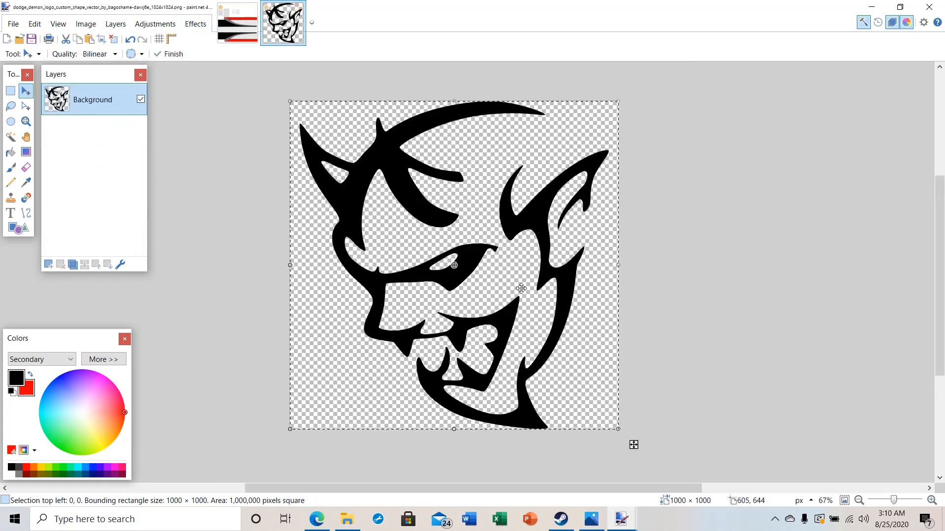
{"action": "left_click", "coordinate": [91, 27]}
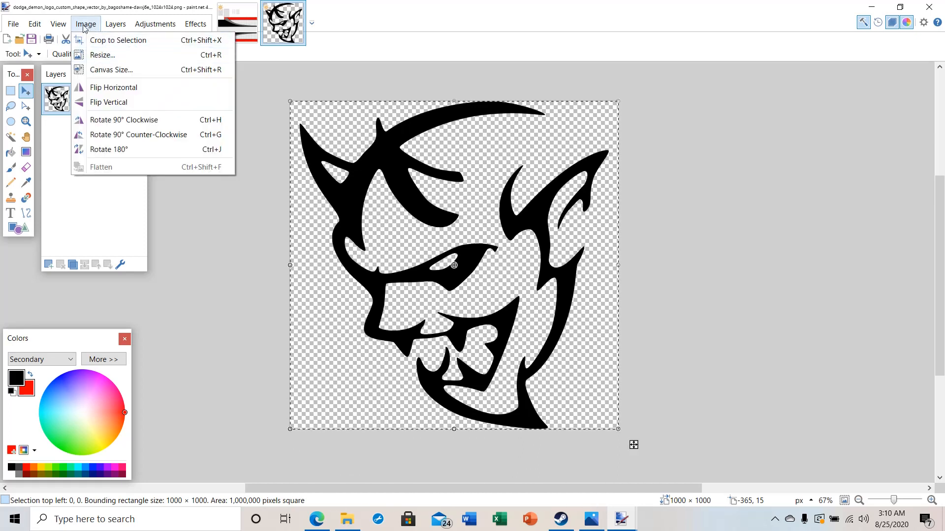
{"action": "left_click", "coordinate": [91, 55]}
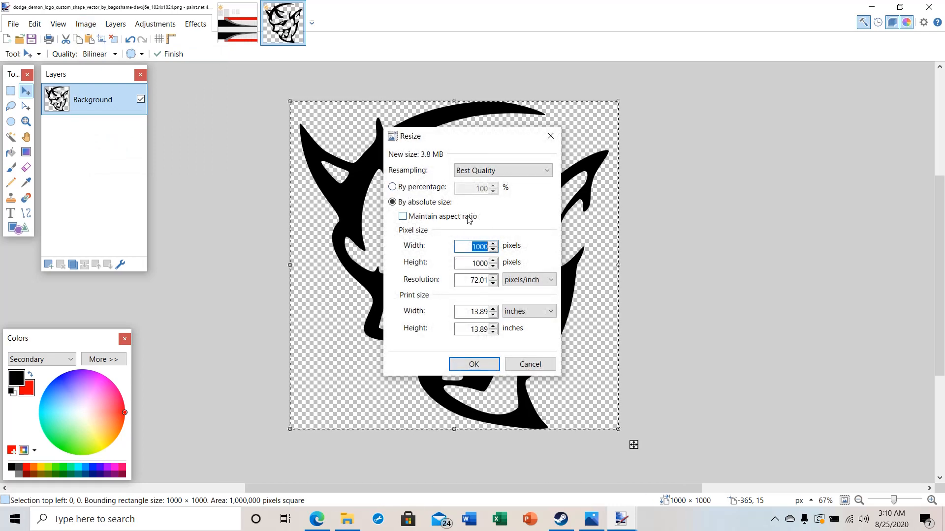
{"action": "left_click", "coordinate": [392, 188]}
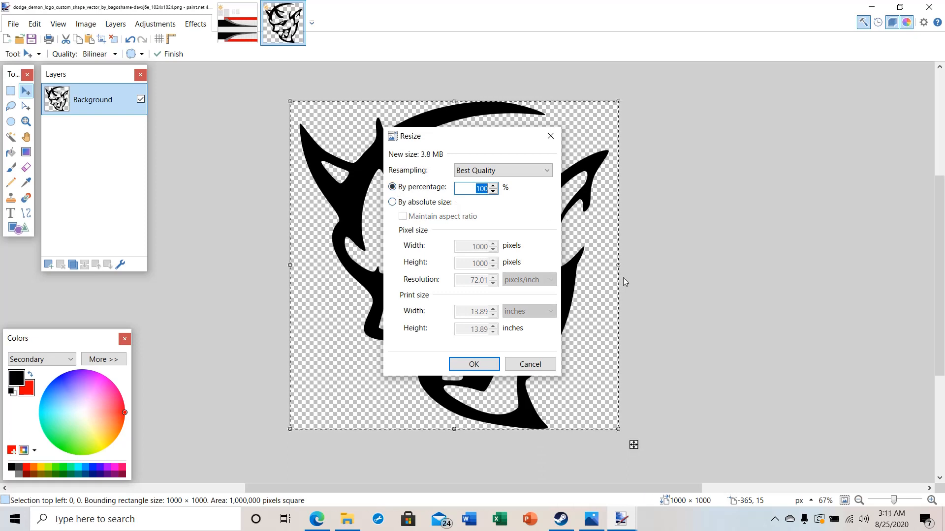
{"action": "type", "text": "70"}
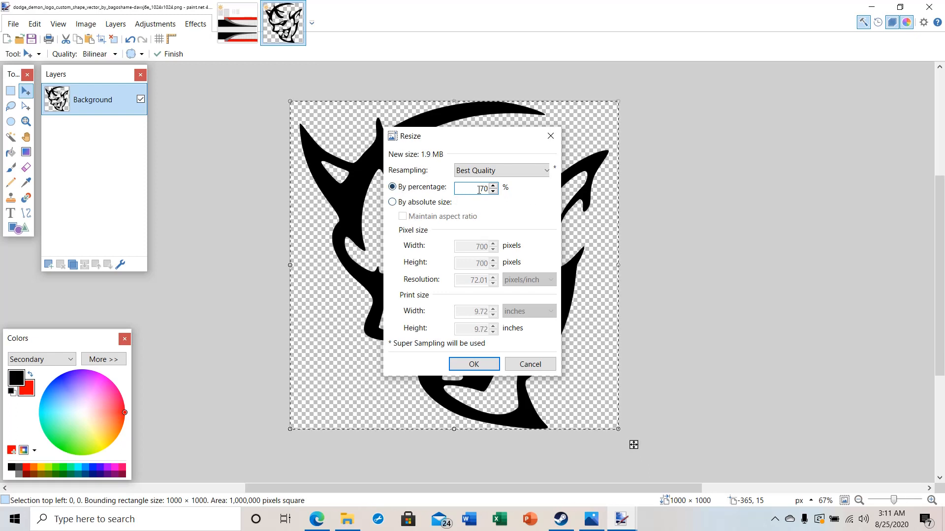
{"action": "left_click", "coordinate": [471, 365]}
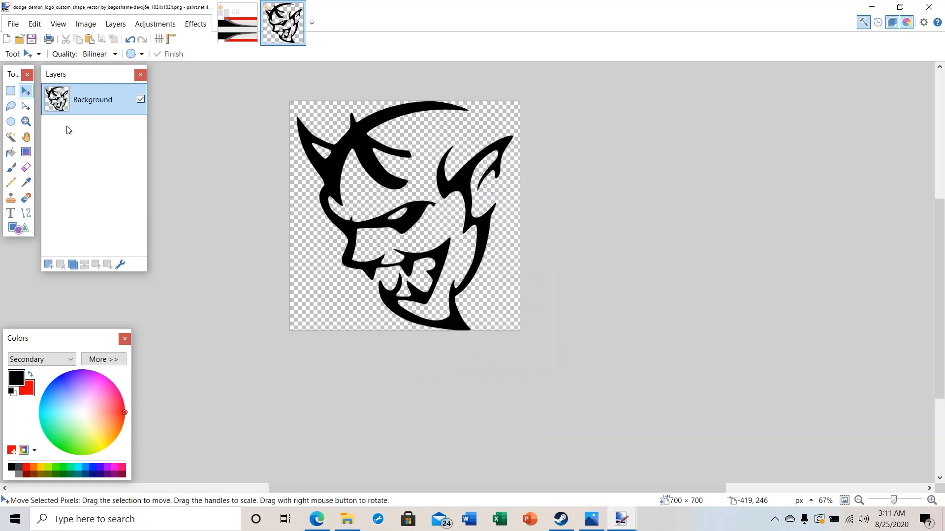